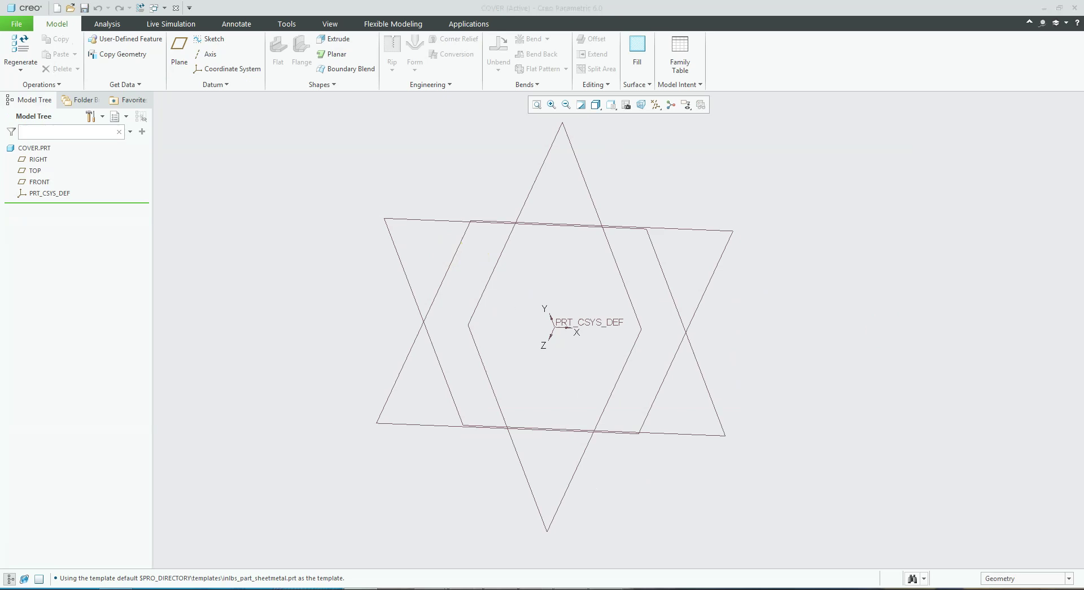
# Start an Extrude for the first wall and open its section sketch on the FRONT plane, viewed square to the screen.
pyautogui.click(273, 211)
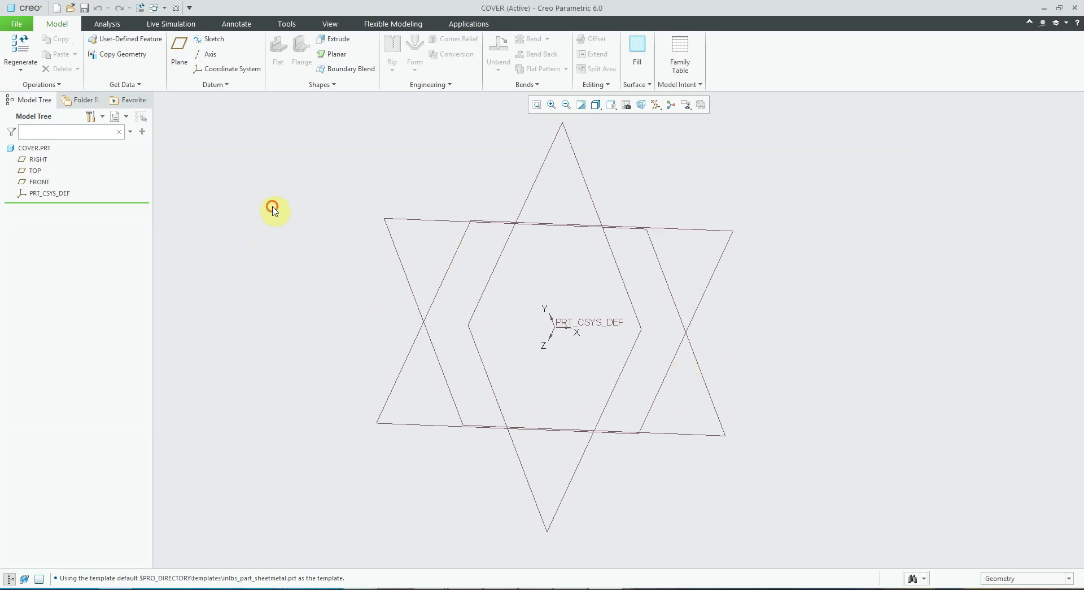
pyautogui.click(335, 40)
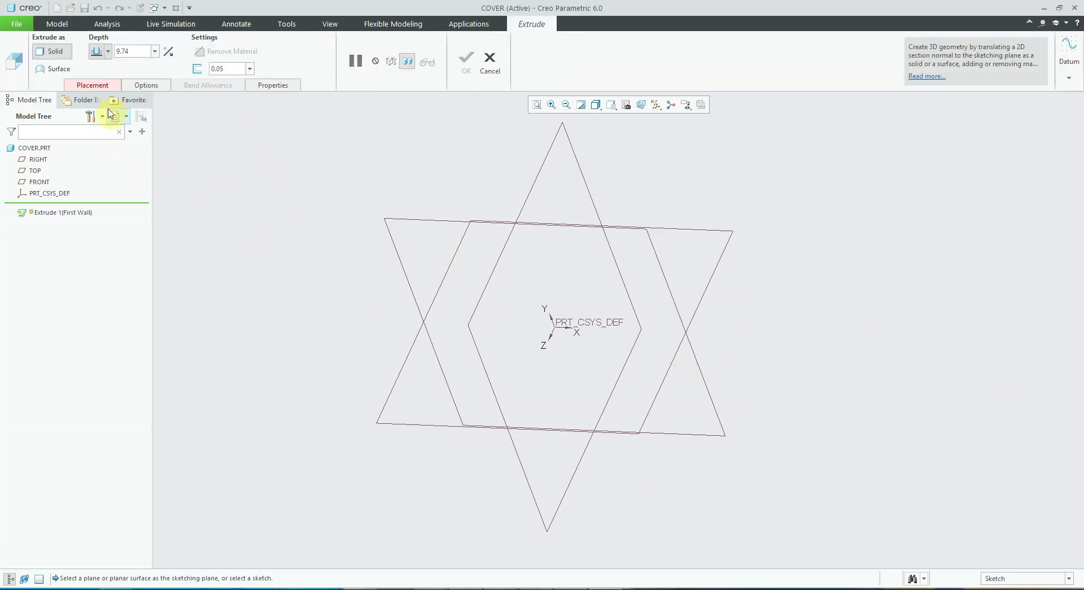
pyautogui.click(86, 86)
pyautogui.click(214, 125)
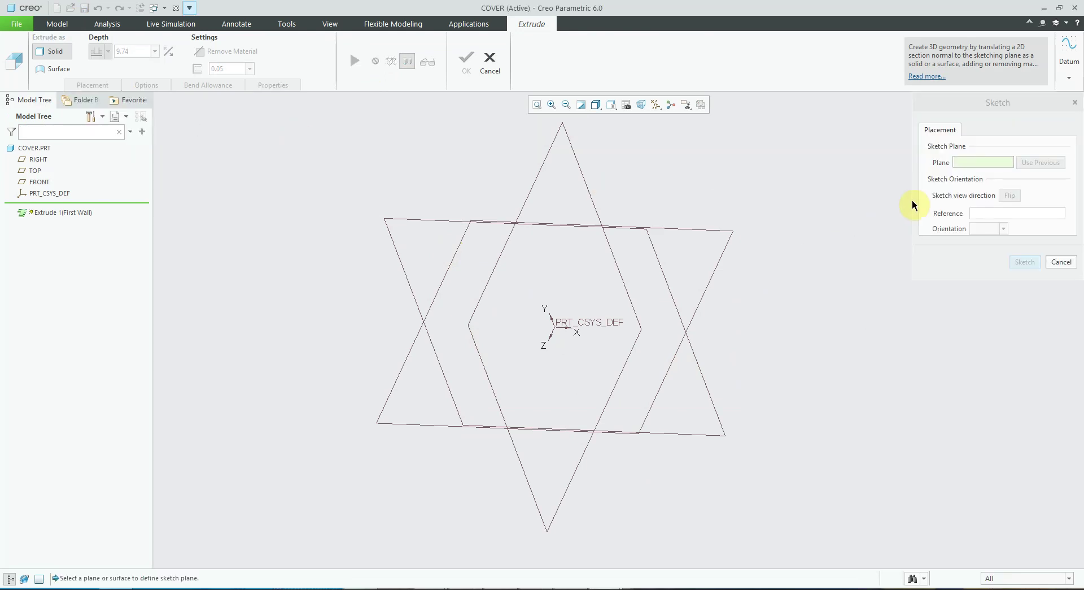
pyautogui.click(39, 182)
pyautogui.click(1025, 262)
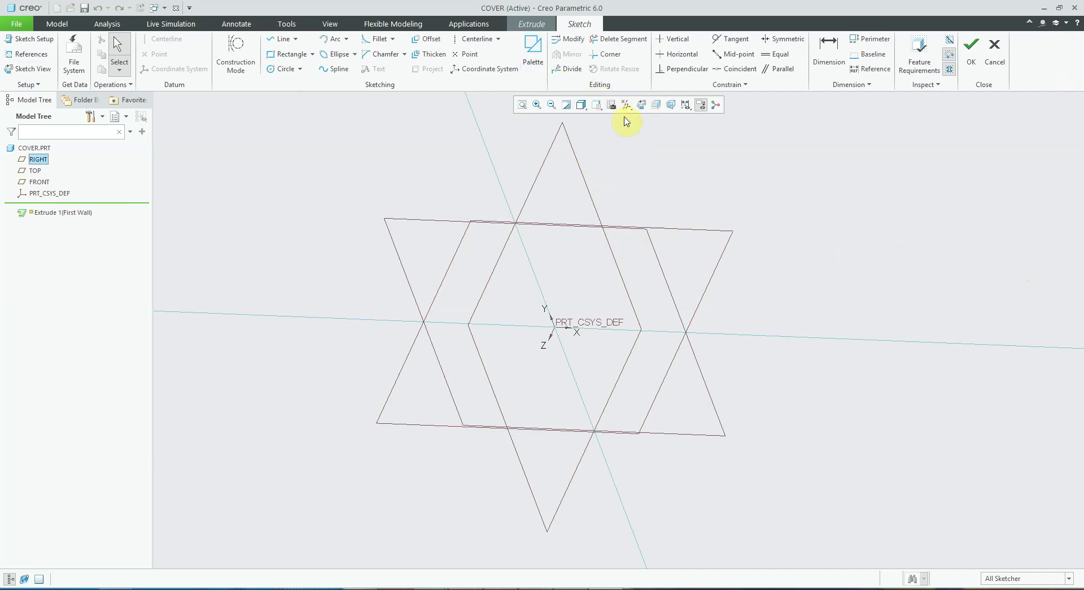
pyautogui.click(642, 107)
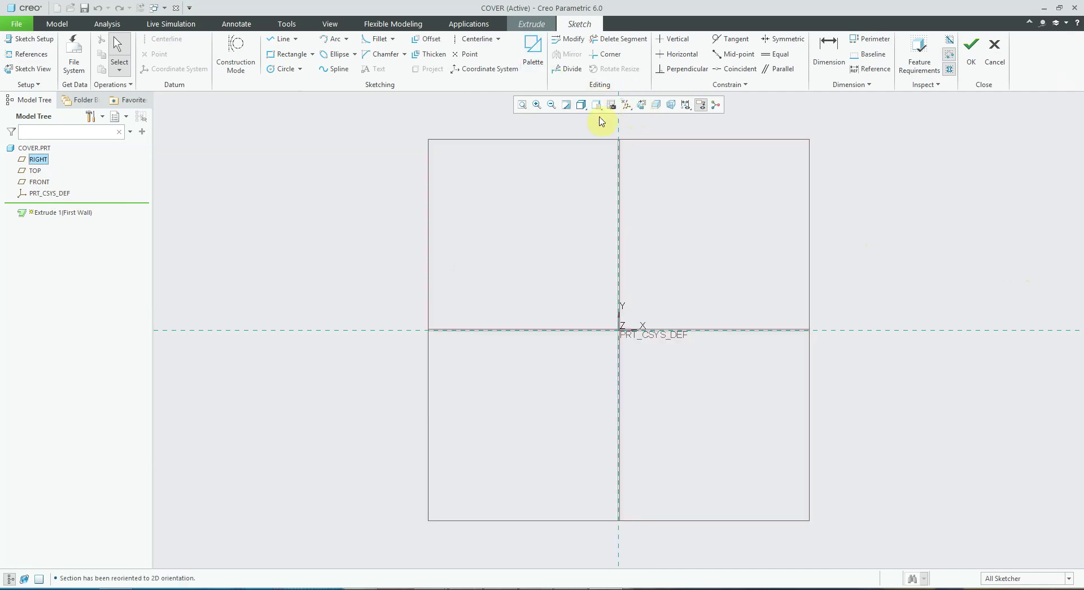
# Add a vertical centerline through the origin of the section sketch and hide all datum display types.
pyautogui.click(459, 39)
pyautogui.click(624, 447)
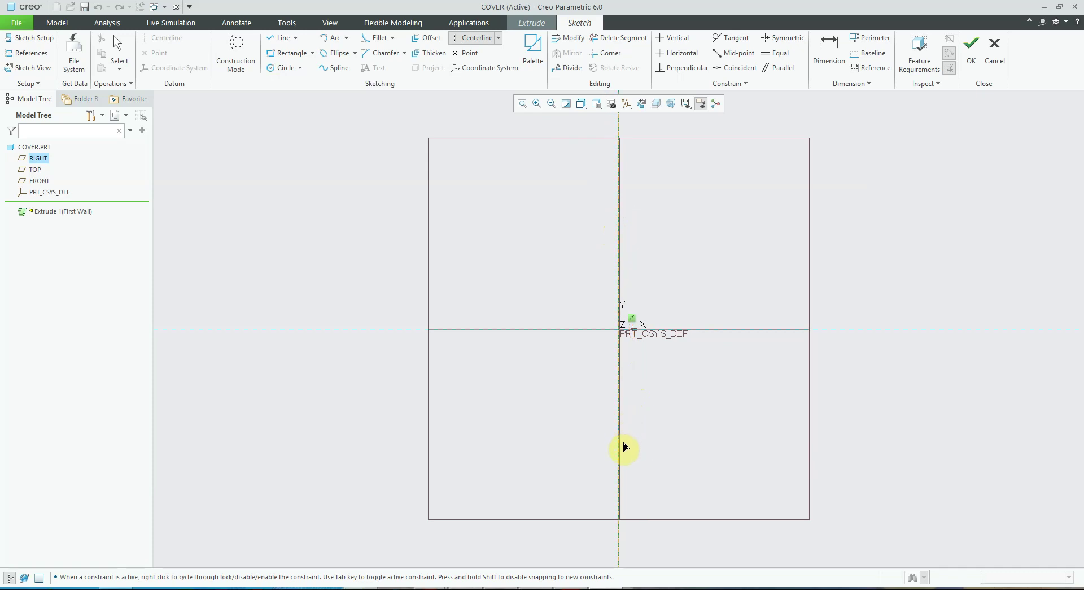
pyautogui.middleClick(625, 448)
pyautogui.click(627, 106)
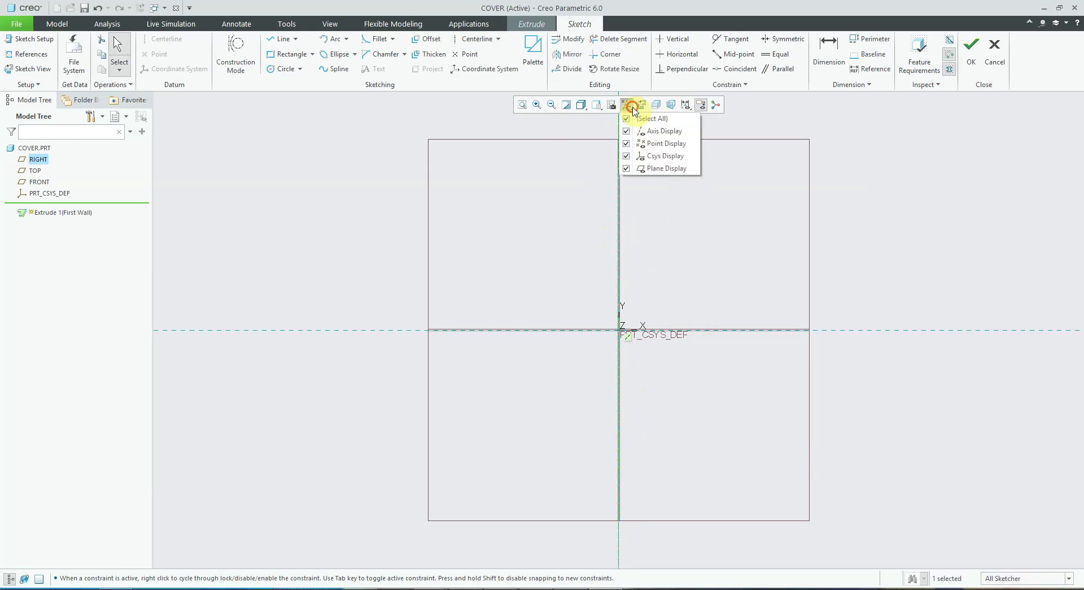
pyautogui.click(625, 116)
pyautogui.click(769, 231)
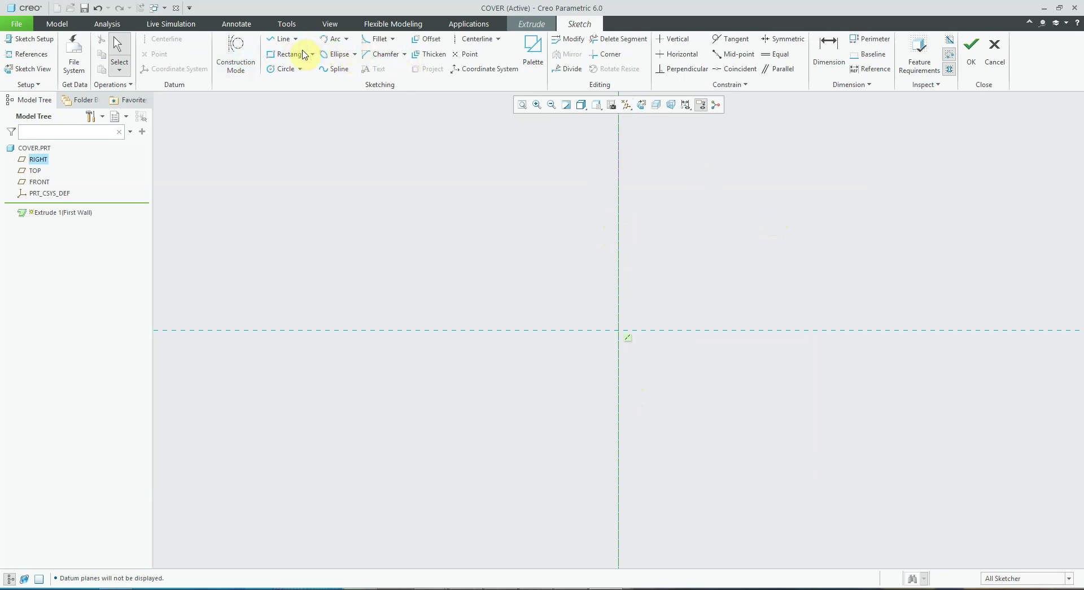
# Sketch a horizontal line through the origin, symmetric about the vertical centerline, set its length to 250 and finish the sketch.
pyautogui.click(283, 38)
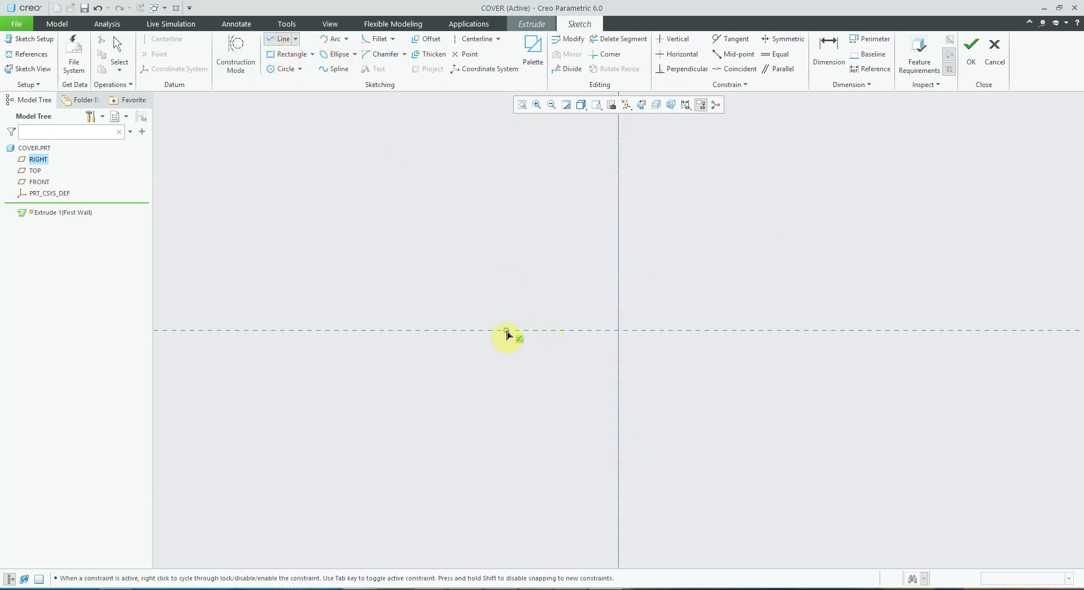
pyautogui.click(718, 333)
pyautogui.middleClick(718, 334)
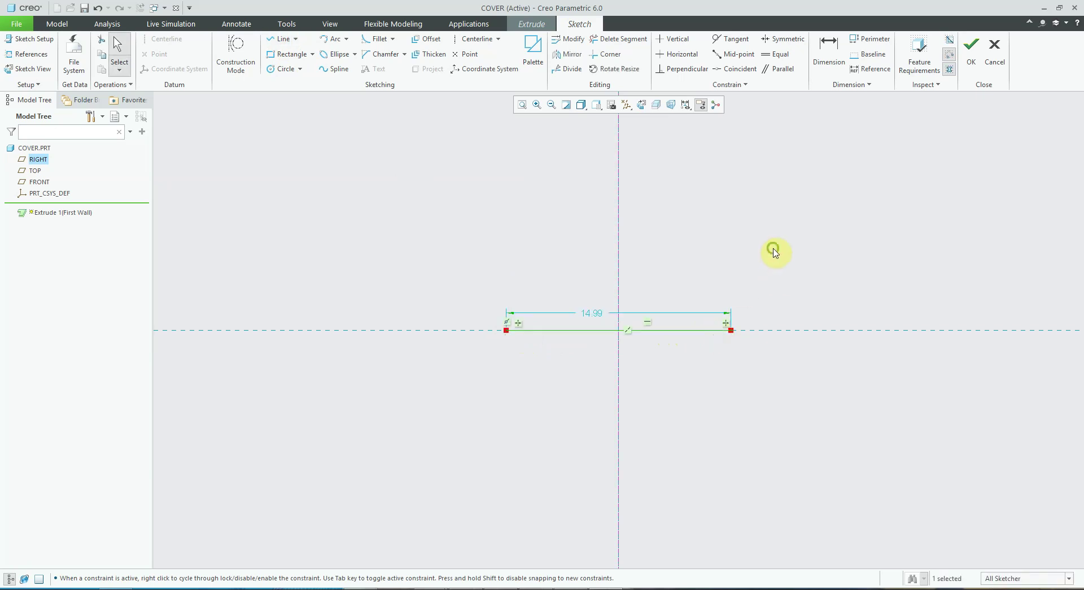
pyautogui.click(599, 316)
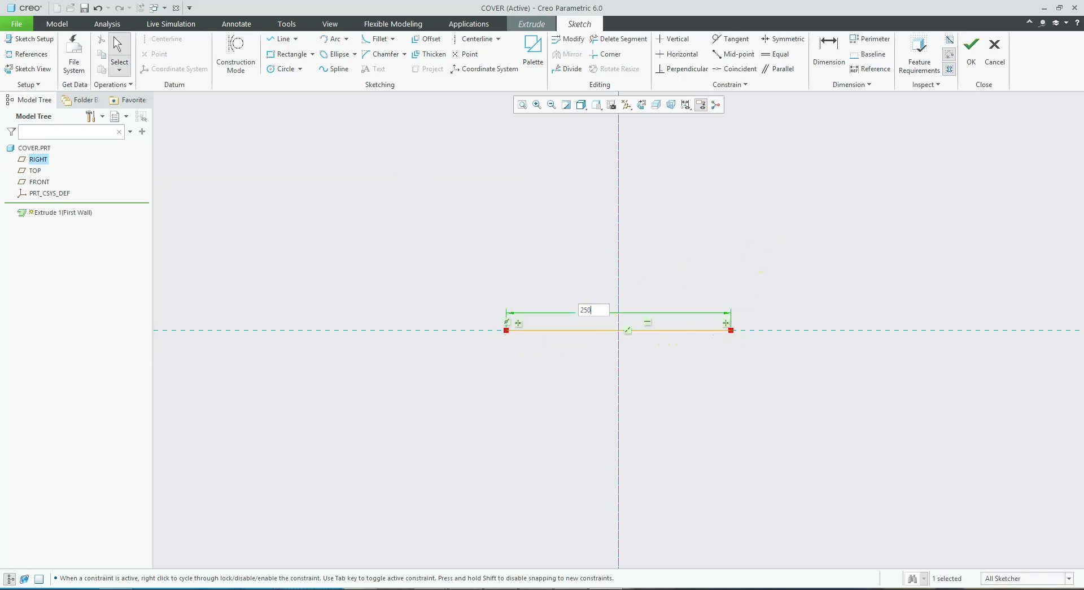
pyautogui.write('250')
pyautogui.press('Return')
pyautogui.click(971, 57)
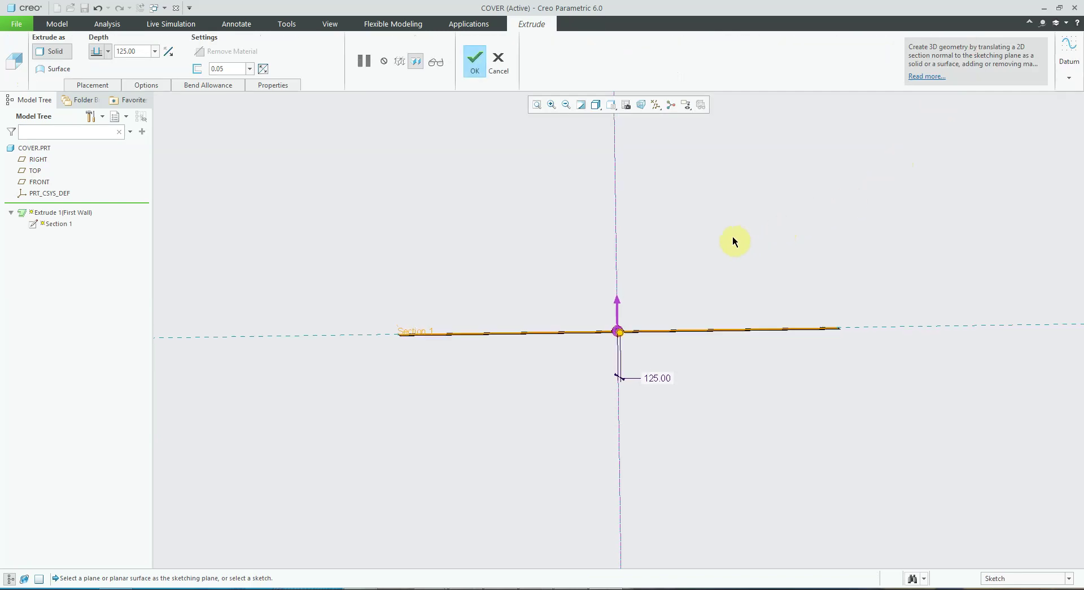
# Extrude the first wall symmetrically about the sketch plane with a depth of 100 and a sheet thickness of 1.
pyautogui.click(108, 51)
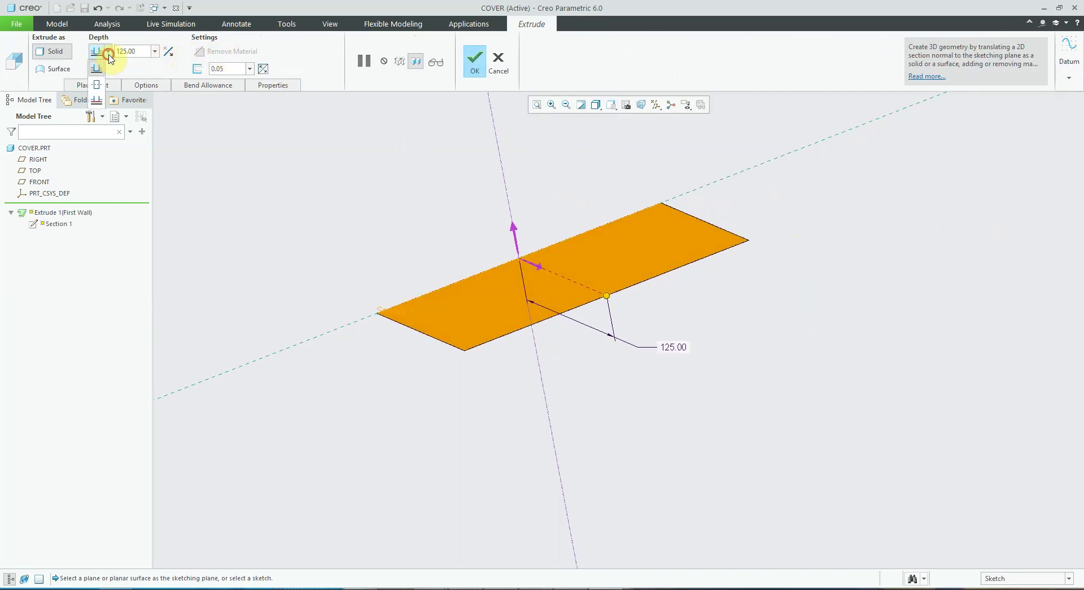
pyautogui.click(97, 85)
pyautogui.doubleClick(134, 51)
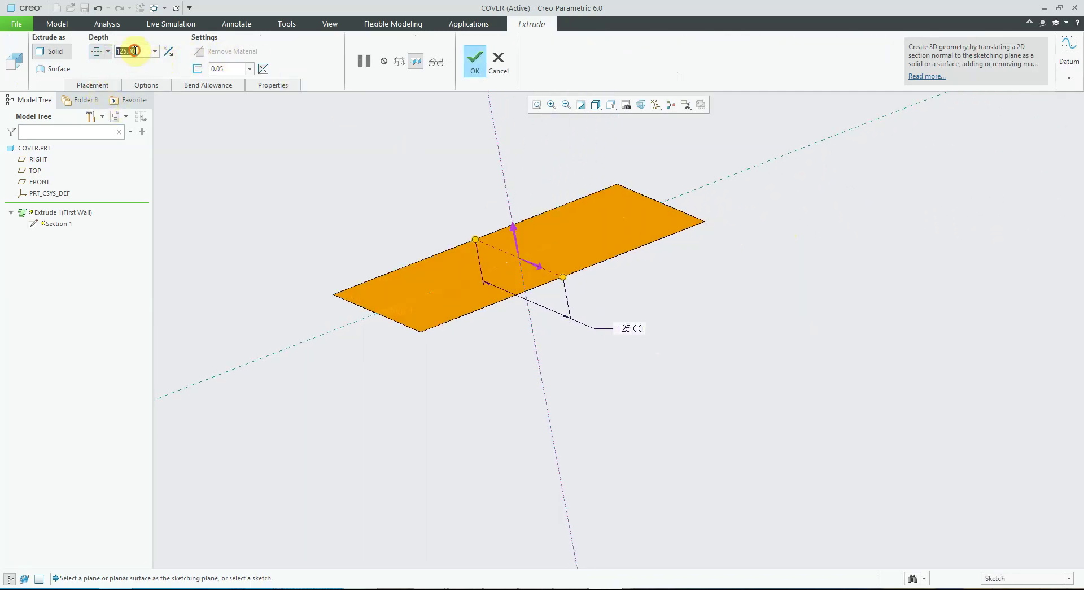
pyautogui.write('100')
pyautogui.press('Return')
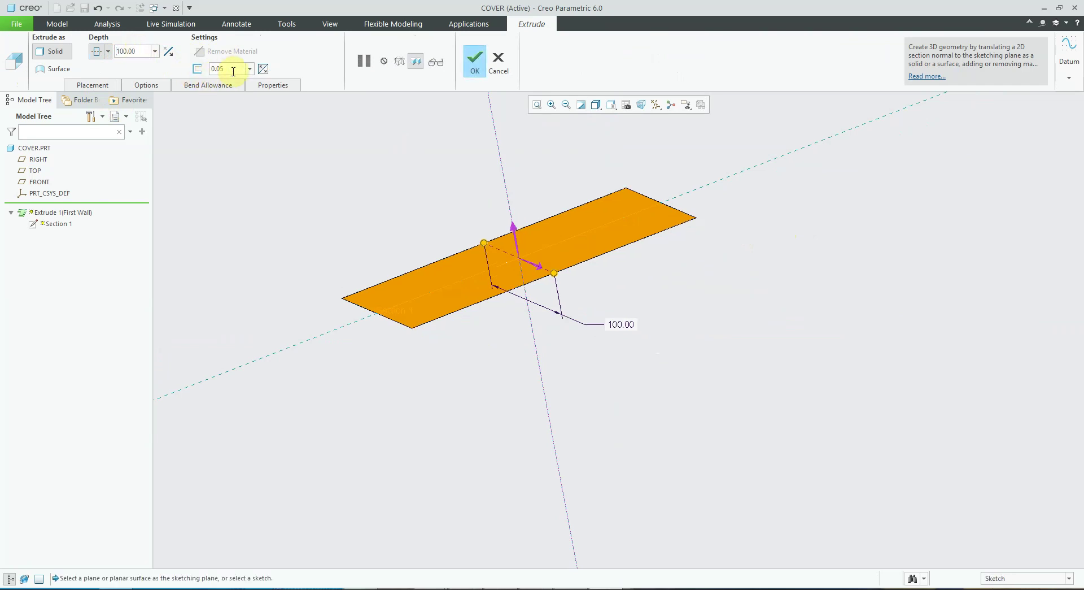
pyautogui.click(277, 83)
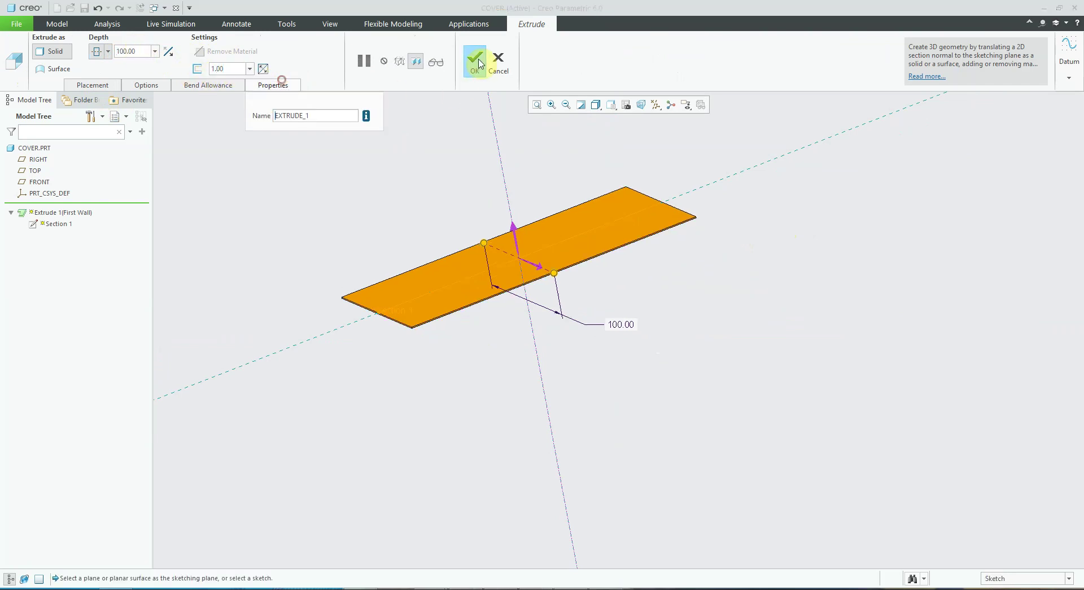
pyautogui.middleClick(399, 167)
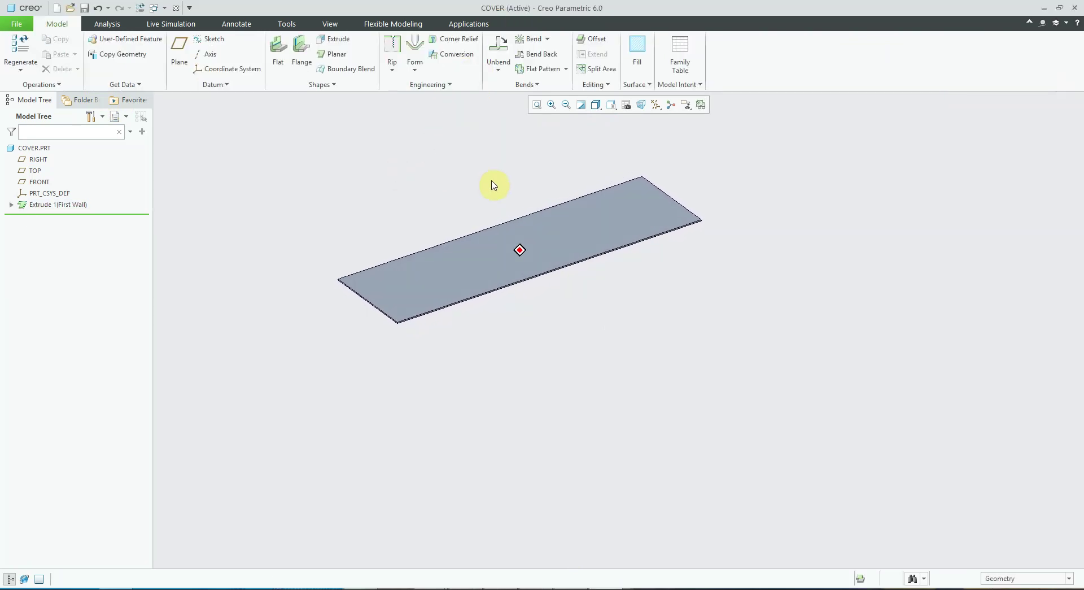
# Turn the display of all datum types back on.
pyautogui.moveTo(494, 183); pyautogui.dragTo(658, 116, button='middle')
pyautogui.click(658, 108)
pyautogui.click(662, 116)
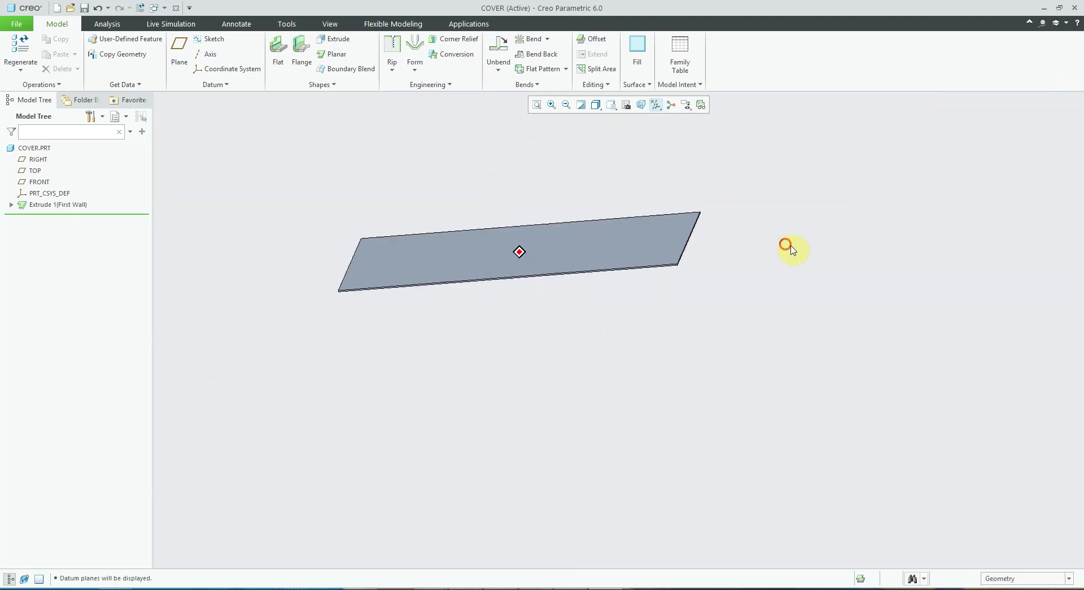
pyautogui.moveTo(787, 246); pyautogui.dragTo(353, 314, button='middle')
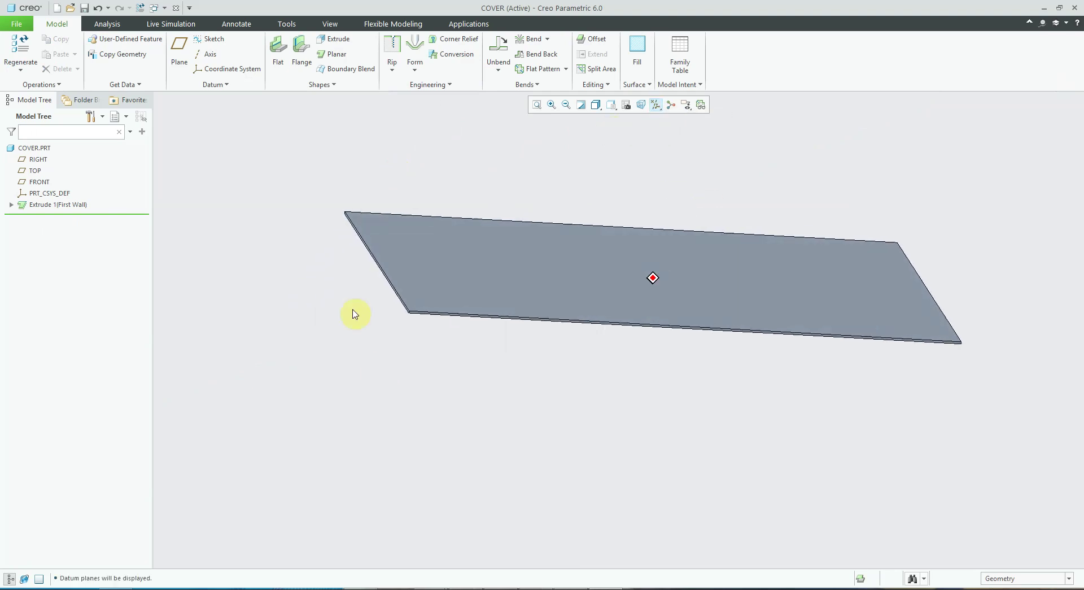
# Attach a rectangular flat wall to the short end edge of the first wall and set its bend angle to 45 degrees.
pyautogui.click(278, 51)
pyautogui.click(420, 301)
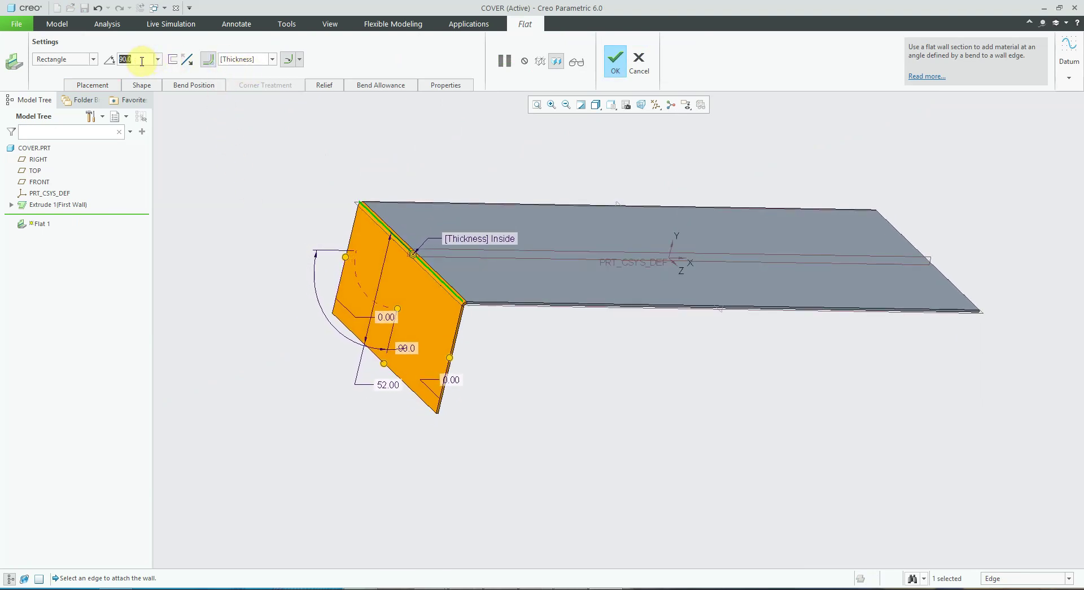
pyautogui.write('45')
pyautogui.press('Return')
# Set the flat wall's length to 75 and its inside bend radius to 25, and complete the wall.
pyautogui.doubleClick(336, 386)
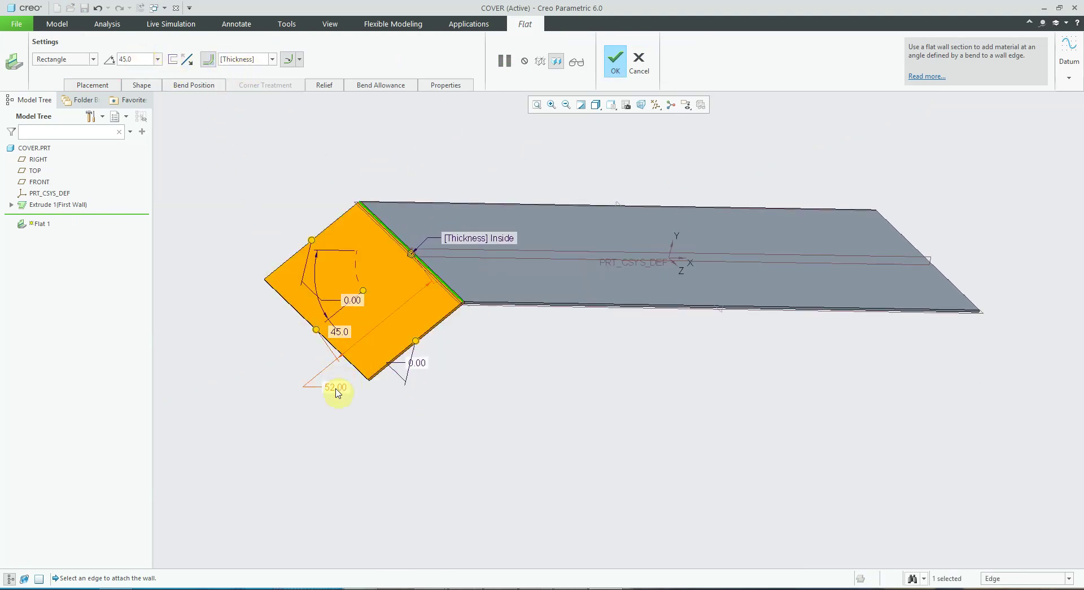
pyautogui.write('75')
pyautogui.press('Return')
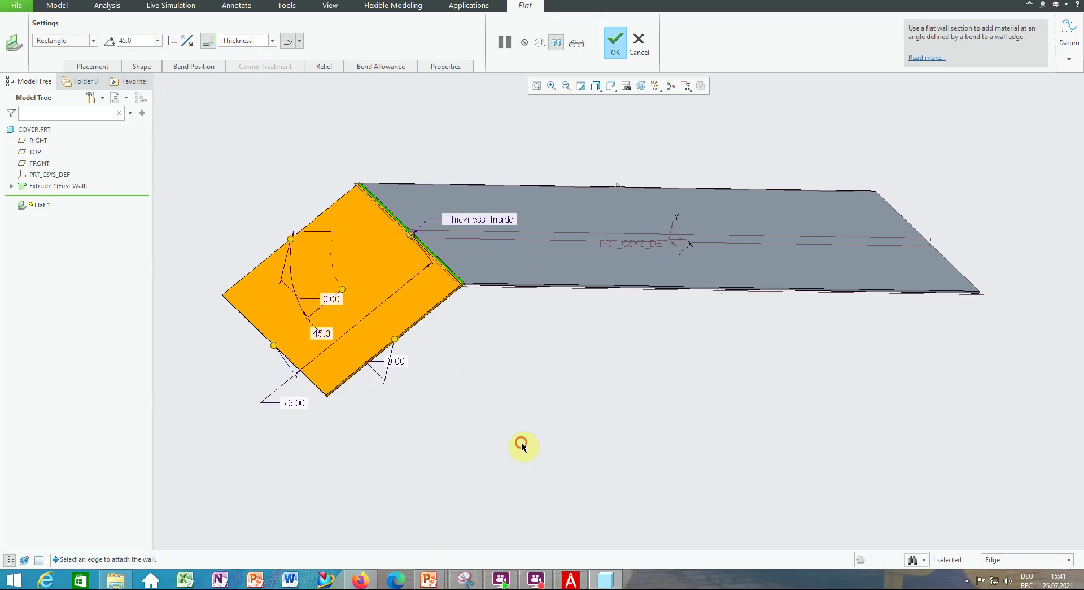
pyautogui.write('25')
pyautogui.press('Return')
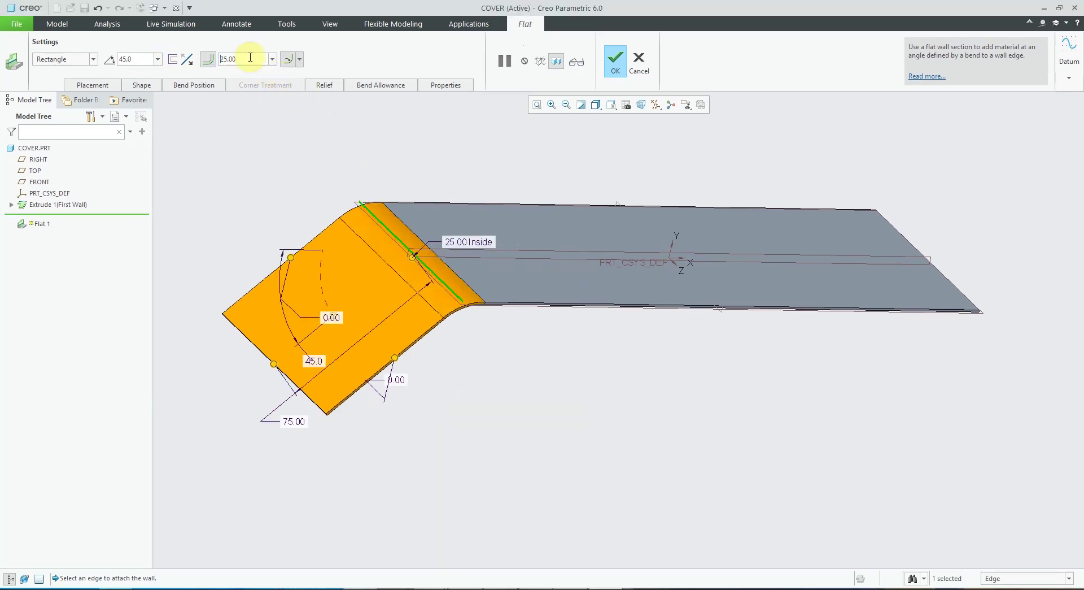
pyautogui.click(620, 59)
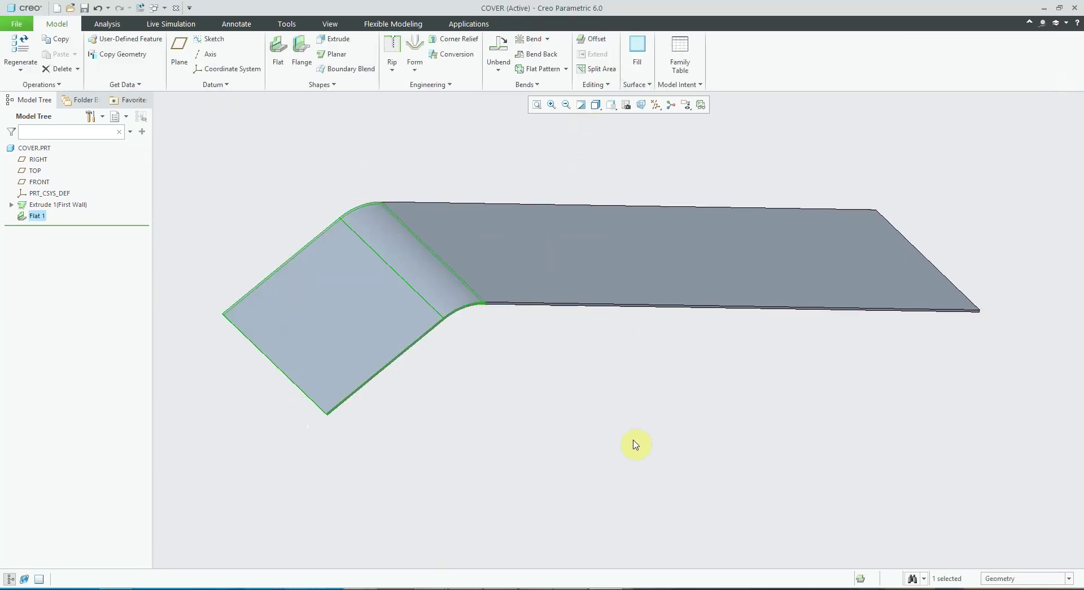
# Attach a second rectangular flat wall to the free end edge of the first flat wall, at a 45 degree bend angle.
pyautogui.moveTo(634, 445); pyautogui.dragTo(576, 452, button='middle')
pyautogui.click(278, 52)
pyautogui.scroll(-3, 425, 367)
pyautogui.moveTo(443, 404); pyautogui.dragTo(423, 377, button='middle')
pyautogui.scroll(-1, 422, 375)
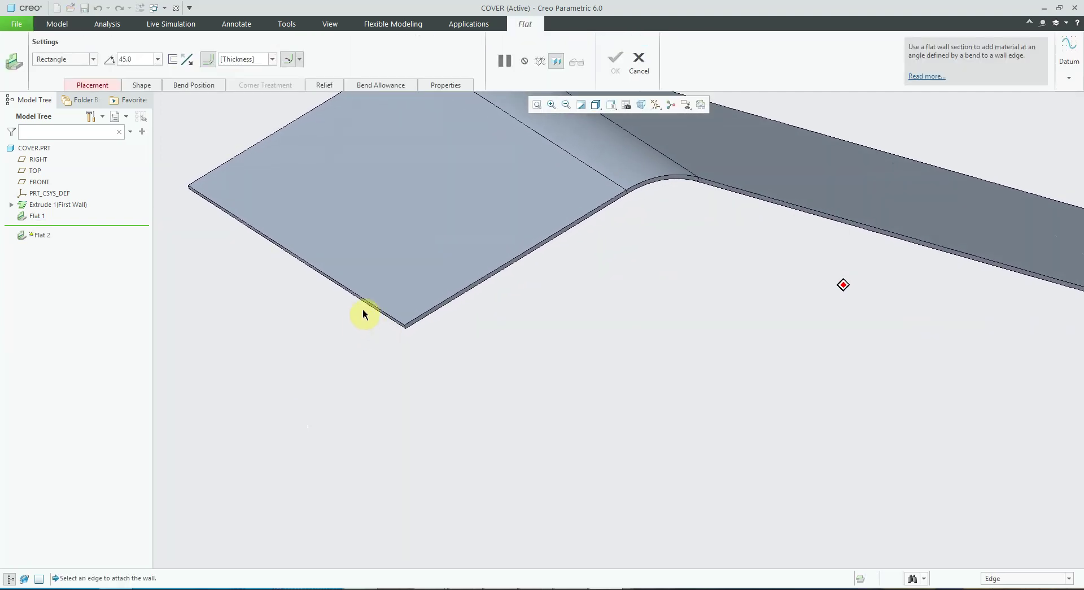
pyautogui.click(375, 300)
pyautogui.scroll(-3, 465, 414)
pyautogui.moveTo(452, 437); pyautogui.dragTo(434, 430, button='middle')
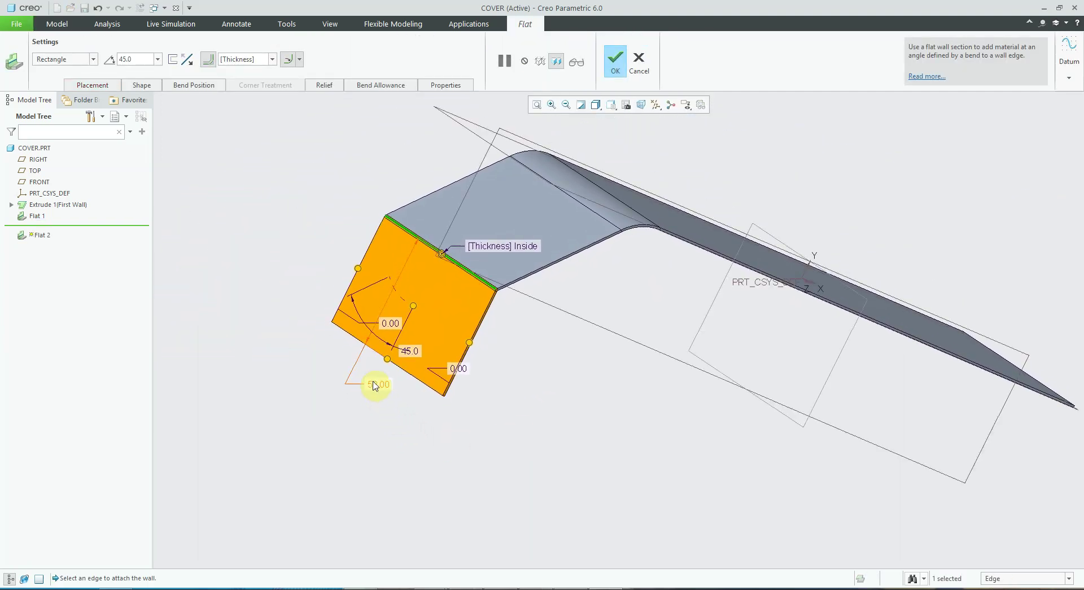
# Set the second flat wall's length to 45, enlarge its inside bend radius and complete the wall.
pyautogui.doubleClick(378, 384)
pyautogui.write('45')
pyautogui.press('Return')
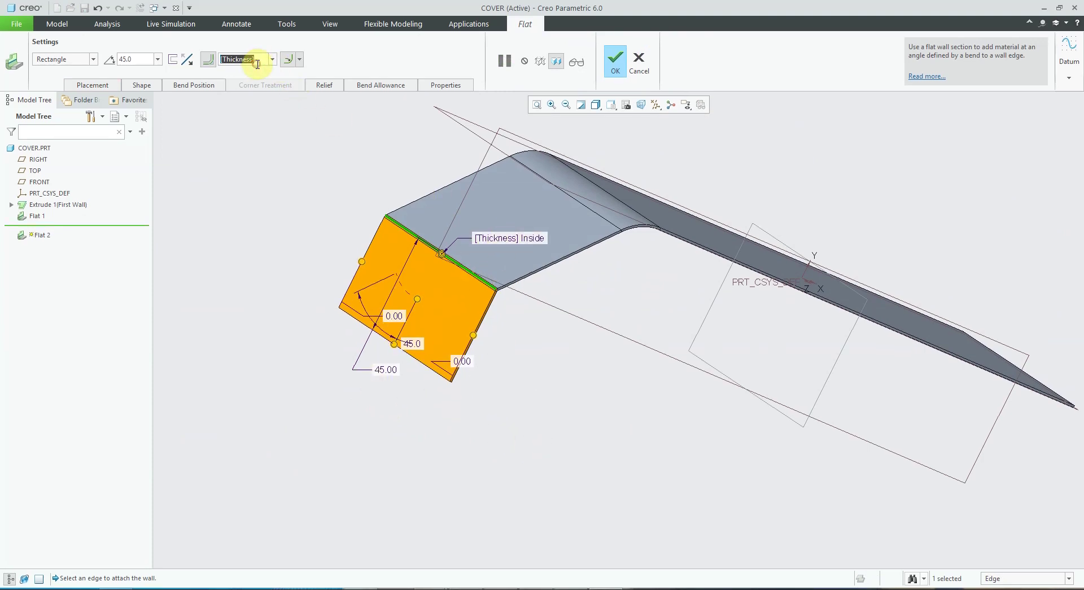
pyautogui.press('Return')
pyautogui.click(615, 60)
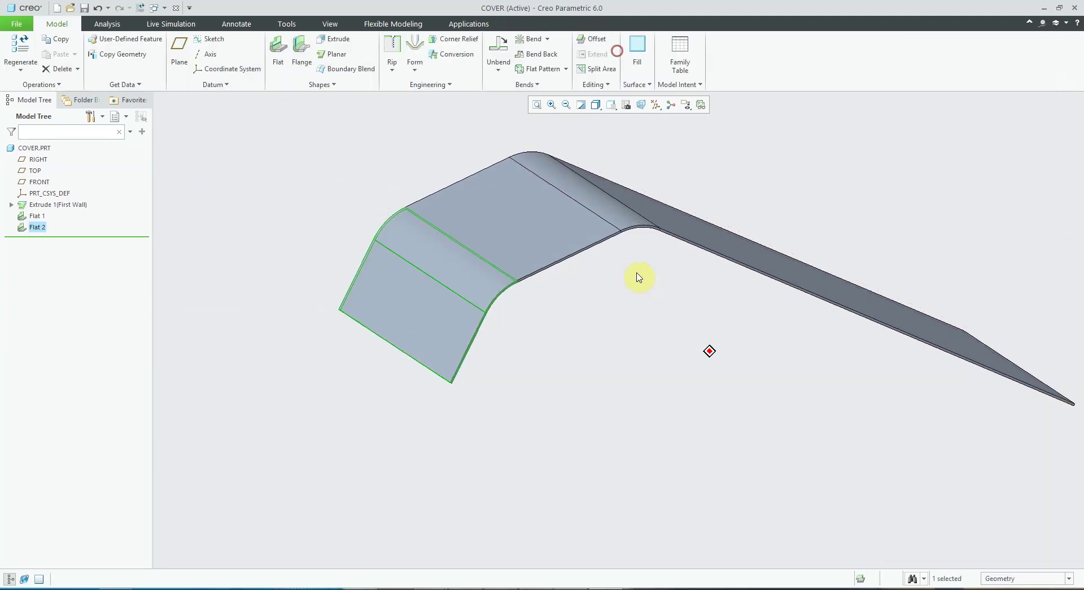
# Mirror the Flat 1 and Flat 2 walls about the RIGHT plane.
pyautogui.moveTo(536, 426); pyautogui.dragTo(517, 464, button='middle')
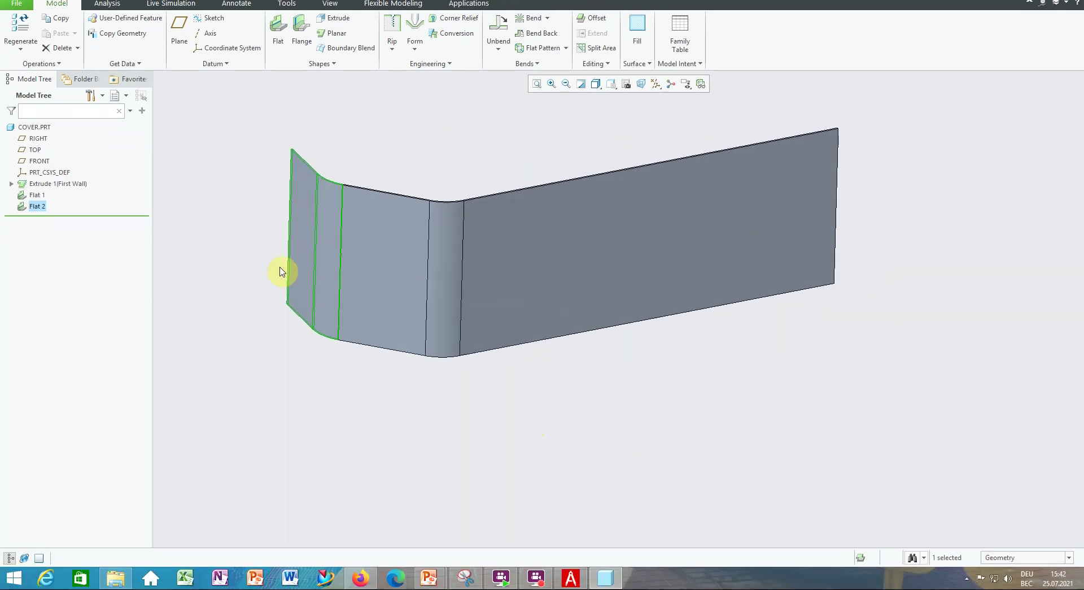
pyautogui.keyDown('ctrl'); pyautogui.click(40, 199); pyautogui.keyUp('ctrl')
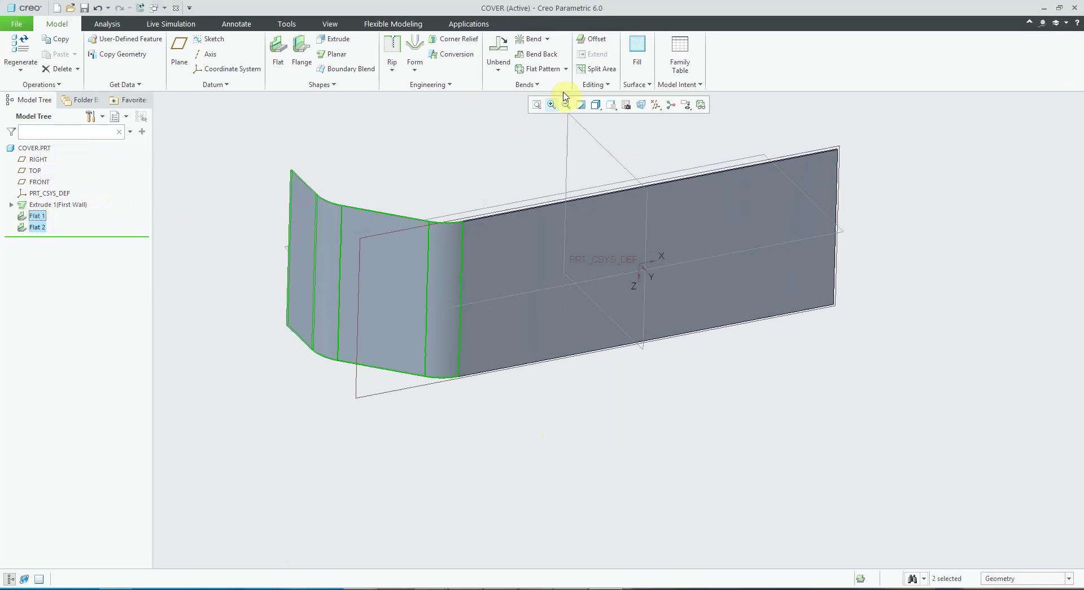
pyautogui.click(609, 85)
pyautogui.click(604, 136)
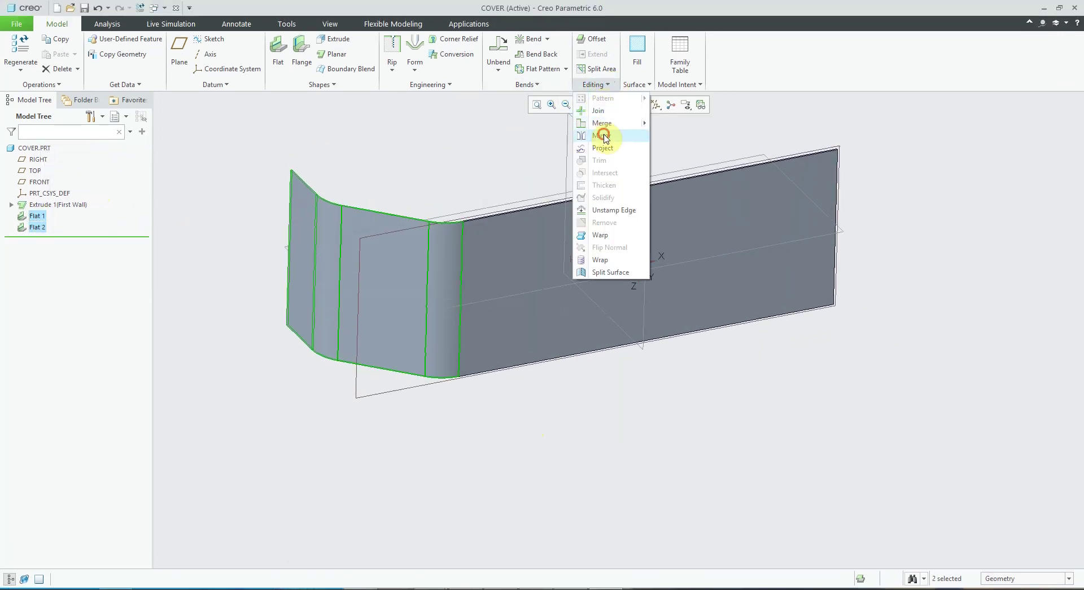
pyautogui.click(616, 157)
pyautogui.click(301, 71)
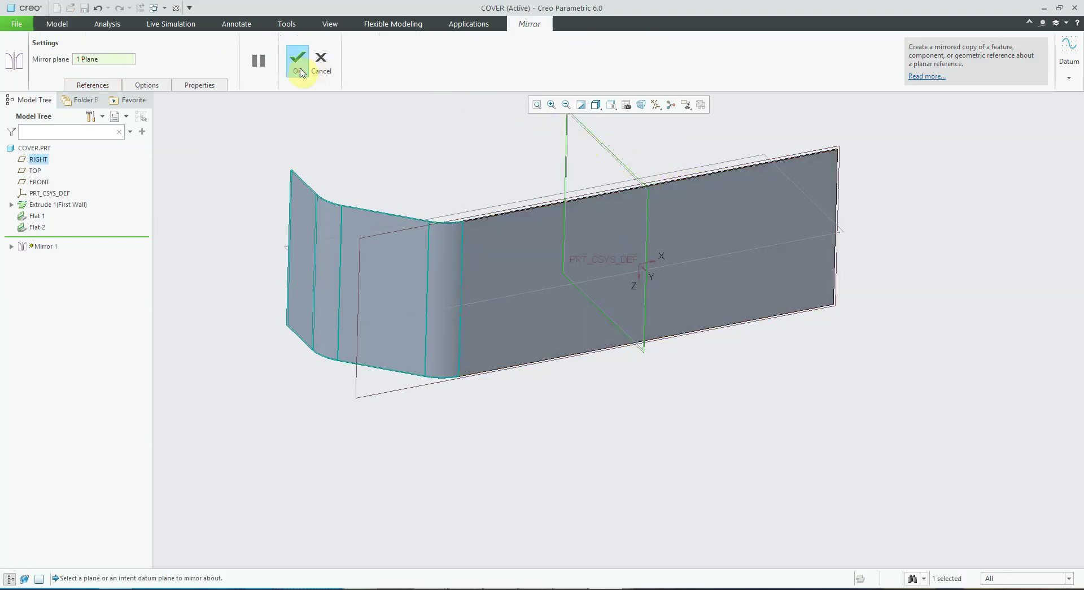
# Create a datum plane offset 50 from the RIGHT plane.
pyautogui.moveTo(417, 125); pyautogui.dragTo(450, 155, button='middle')
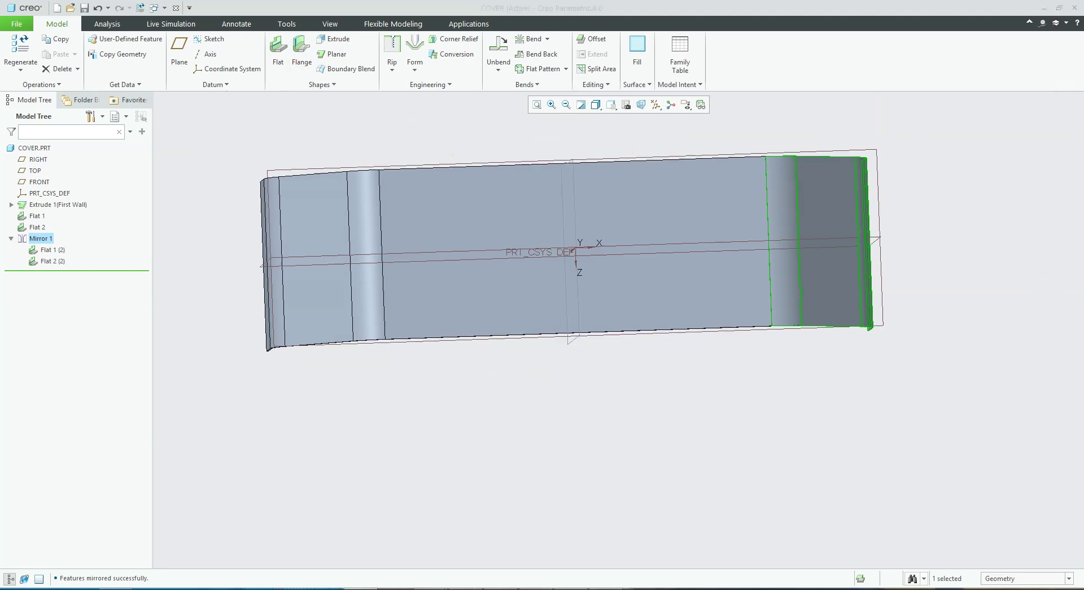
pyautogui.moveTo(719, 466); pyautogui.dragTo(549, 383, button='middle')
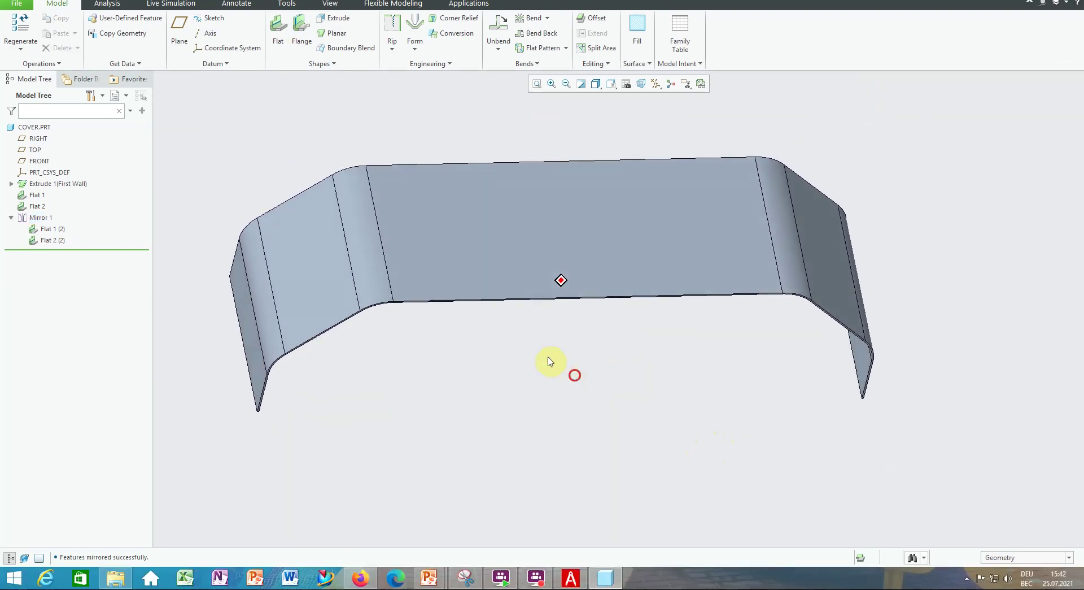
pyautogui.click(179, 48)
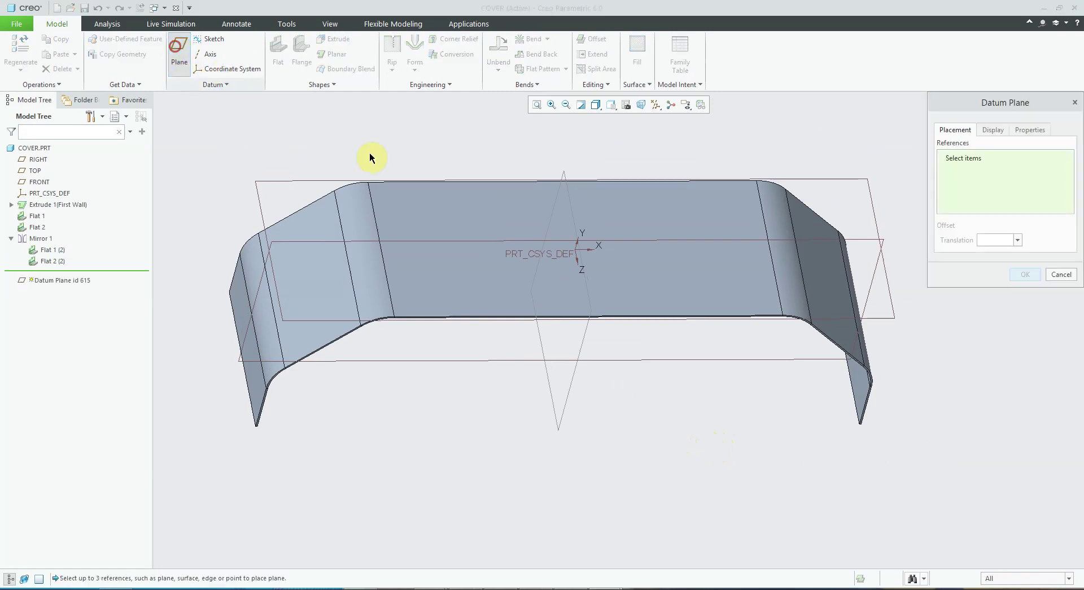
pyautogui.click(588, 331)
pyautogui.doubleClick(1004, 240)
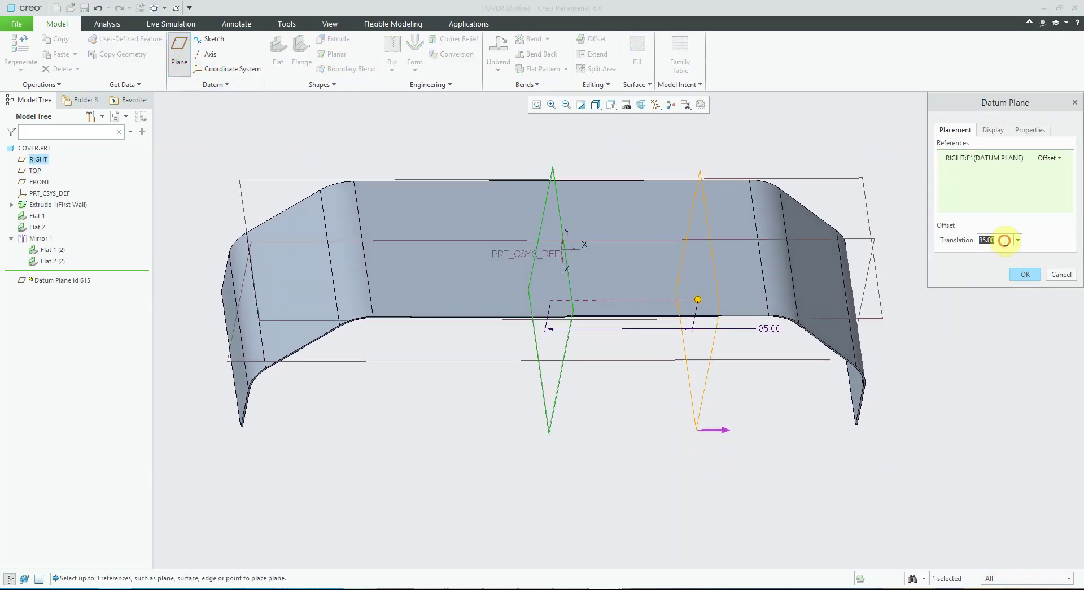
pyautogui.write('50')
pyautogui.press('Return')
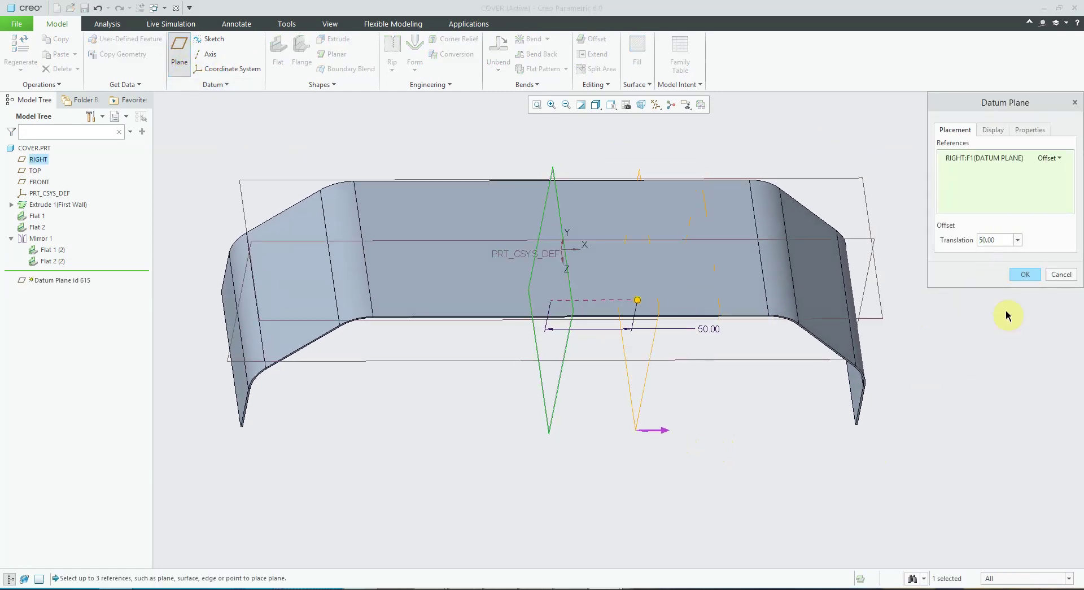
pyautogui.click(1025, 274)
# Create a datum axis at the intersection of the FRONT plane and the offset datum plane DTM1.
pyautogui.moveTo(1001, 339); pyautogui.dragTo(739, 247, button='middle')
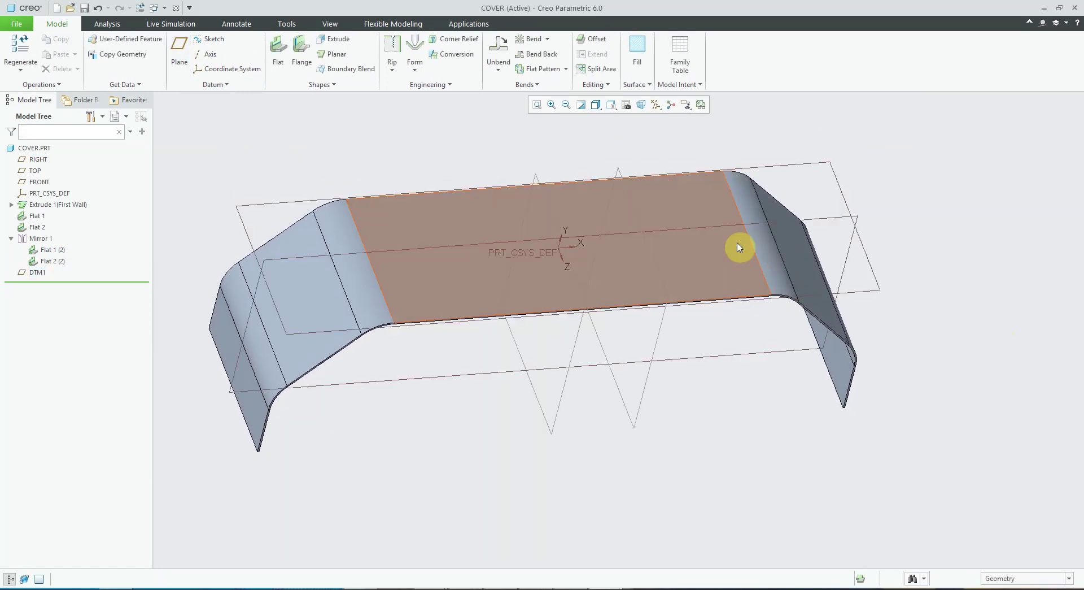
pyautogui.click(709, 231)
pyautogui.keyDown('ctrl'); pyautogui.click(661, 276); pyautogui.keyUp('ctrl')
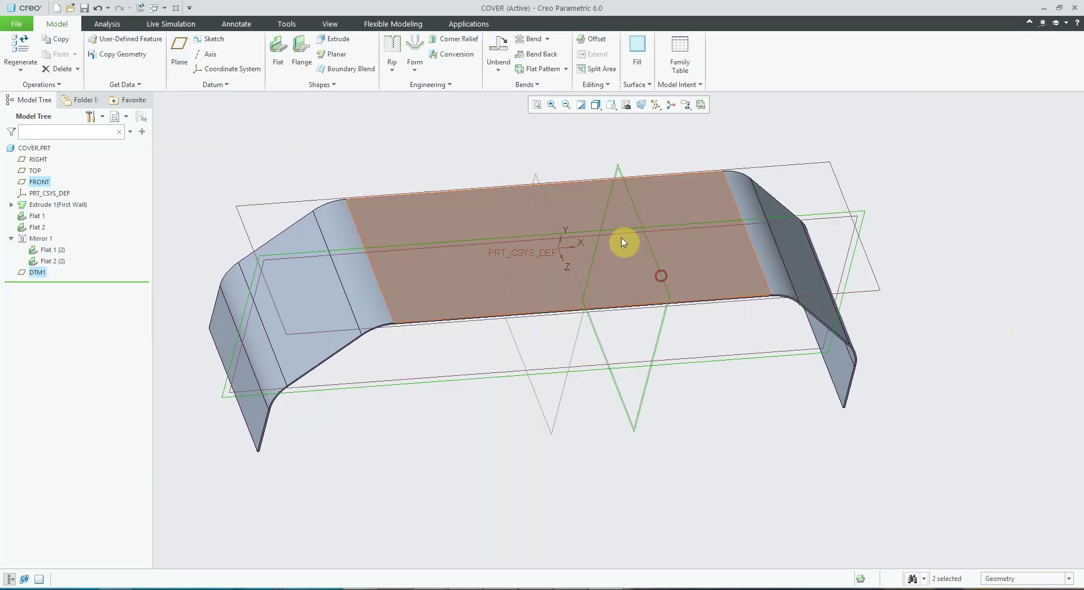
pyautogui.click(210, 56)
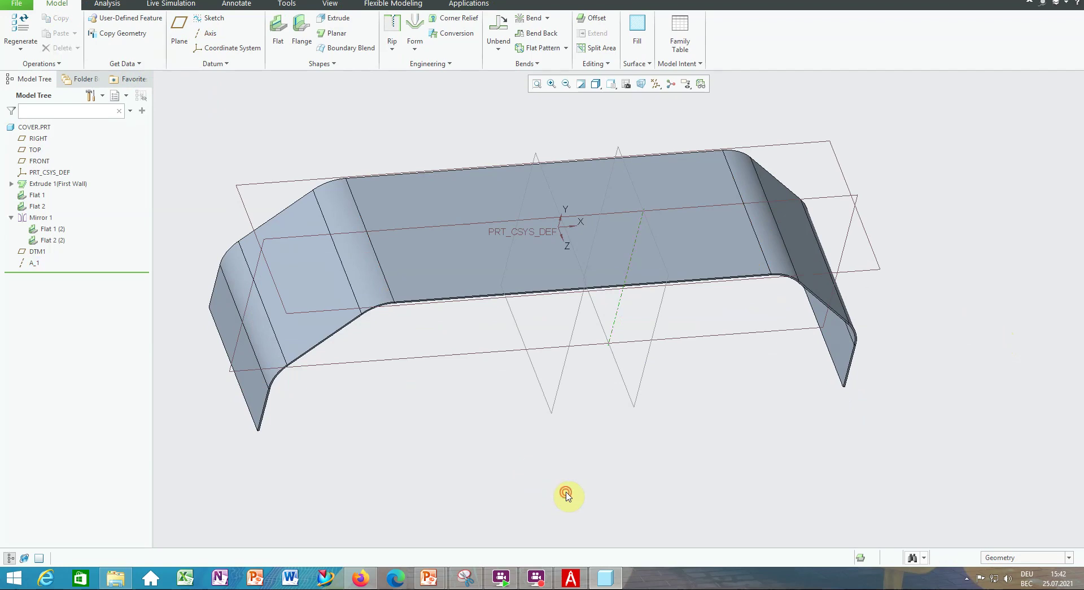
# Start an extruded cut sketched on the first wall's large flat face and orient the view parallel to the sketch plane.
pyautogui.moveTo(568, 495); pyautogui.dragTo(645, 448, button='middle')
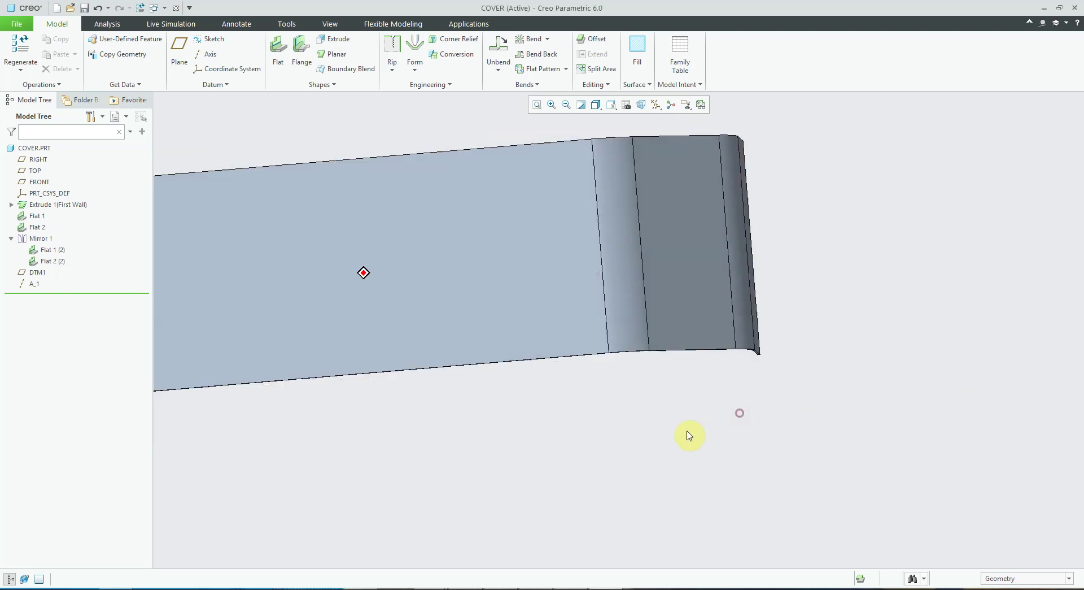
pyautogui.moveTo(689, 435)
pyautogui.mouseDown(button='middle')
pyautogui.moveTo(576, 443)
pyautogui.moveTo(556, 427)
pyautogui.mouseUp(button='middle')
pyautogui.click(333, 21)
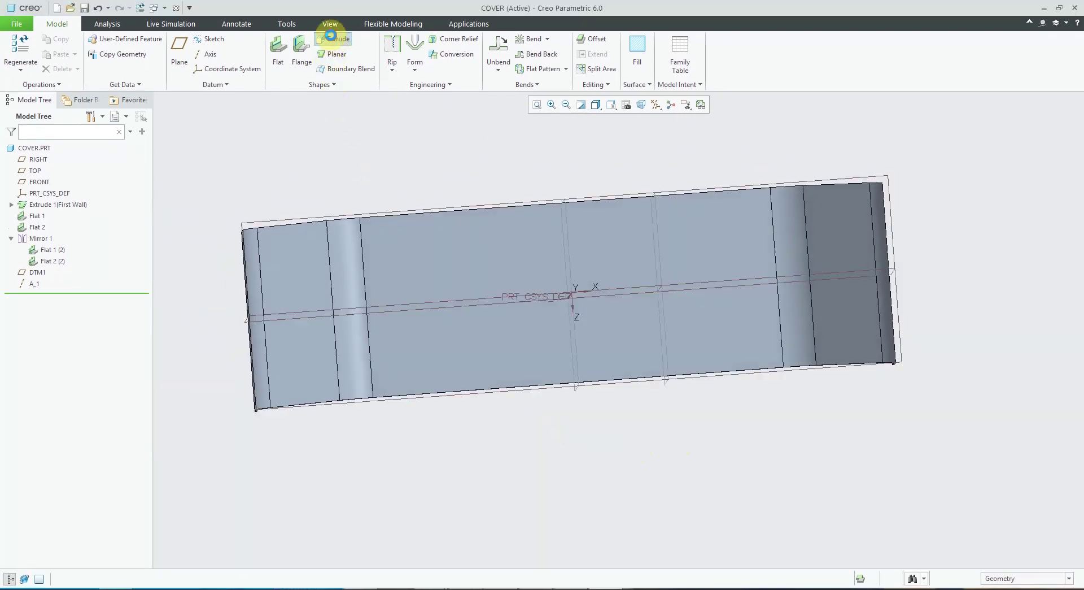
pyautogui.click(706, 250)
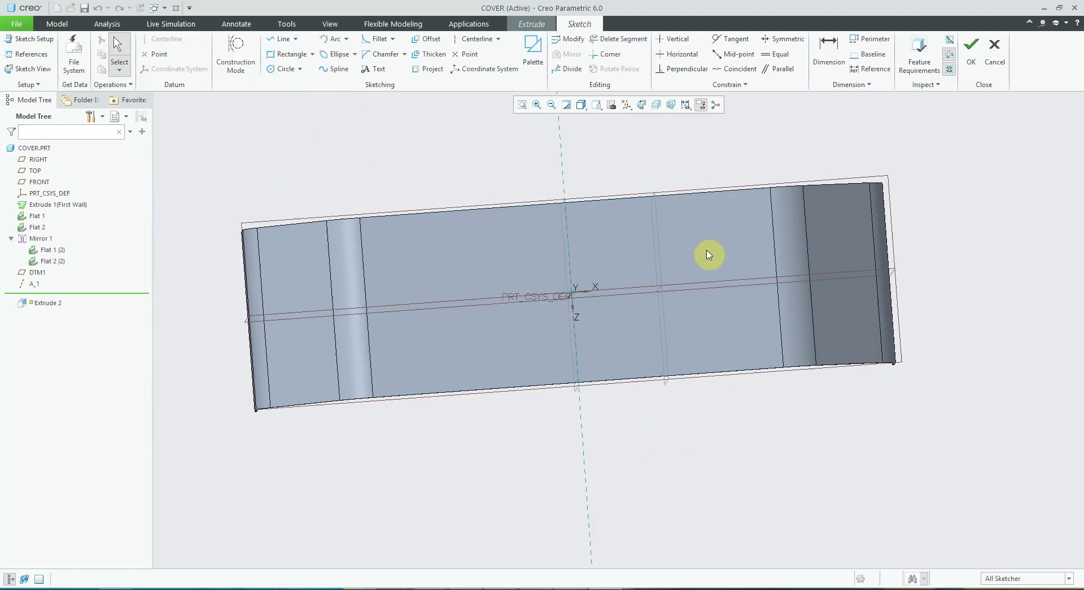
pyautogui.click(642, 105)
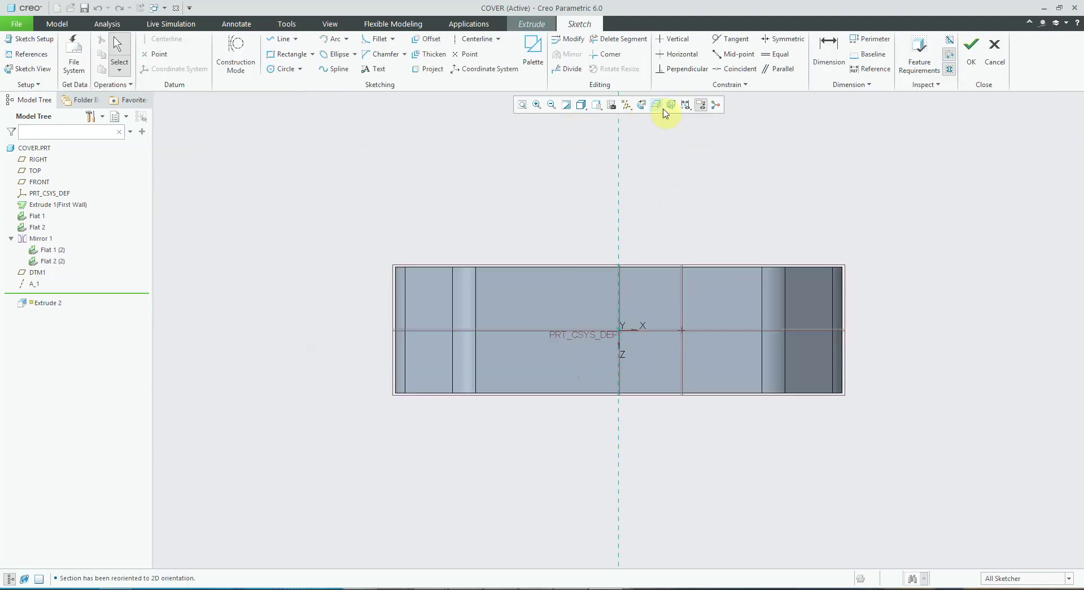
# Turn off the display of datum planes.
pyautogui.click(628, 106)
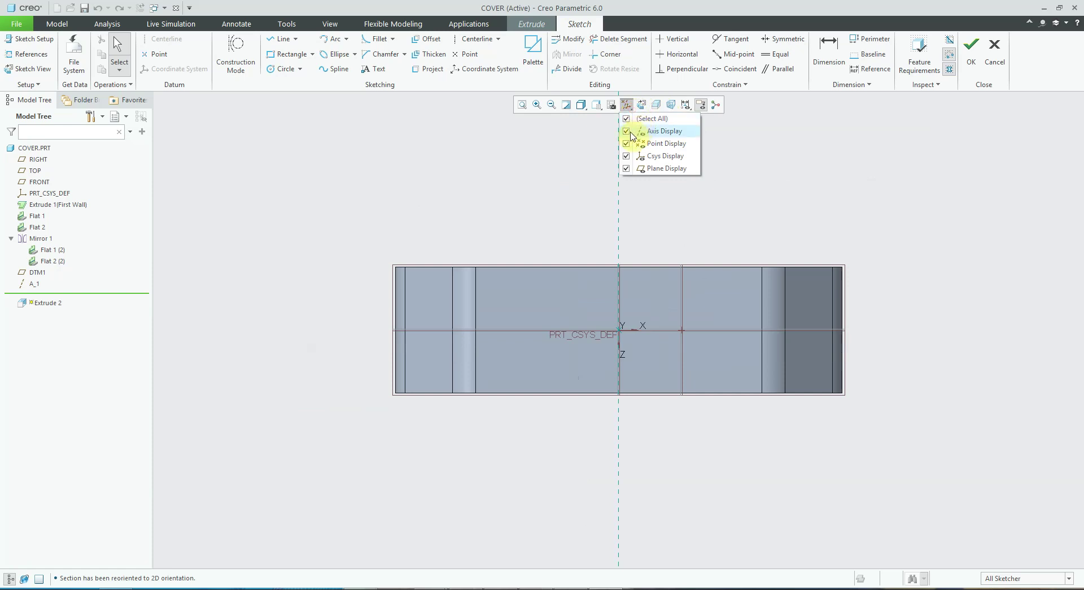
pyautogui.click(628, 169)
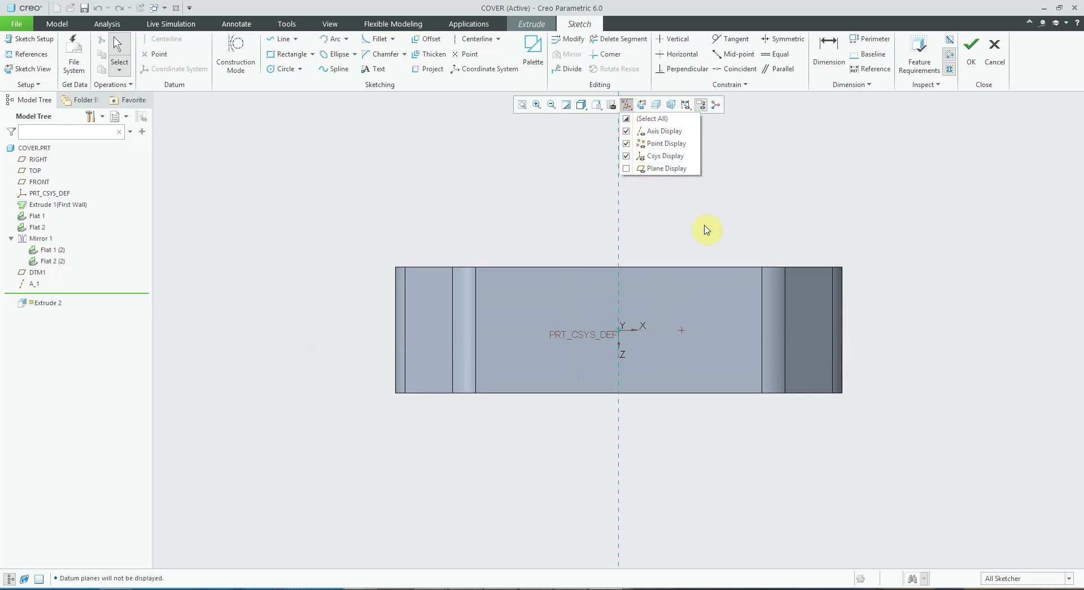
pyautogui.click(732, 205)
# Sketch a vertical centerline through the datum axis A_1.
pyautogui.scroll(-3, 728, 214)
pyautogui.scroll(2, 689, 250)
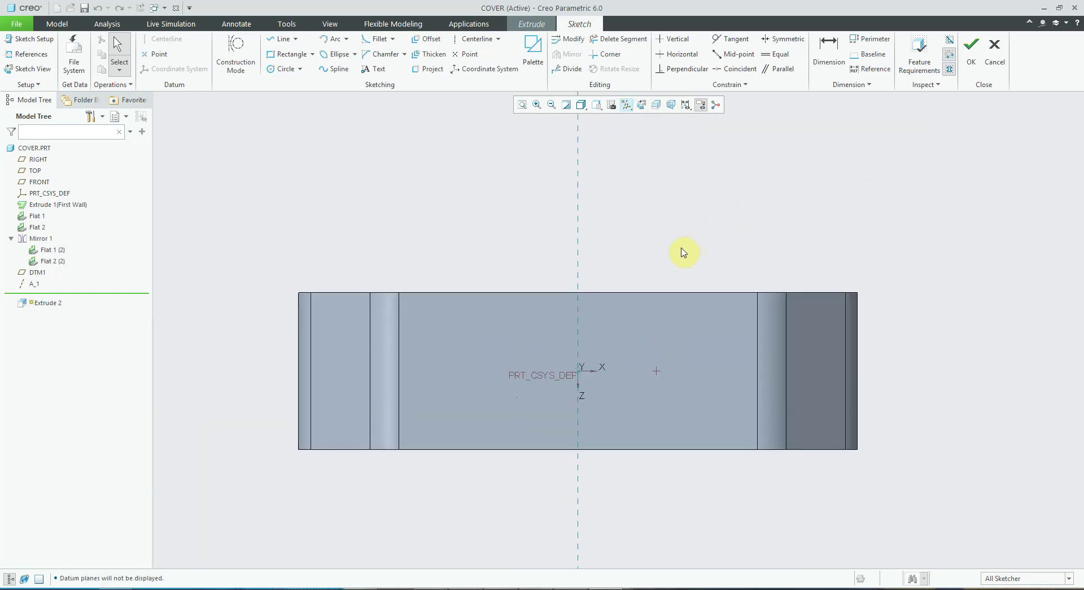
pyautogui.moveTo(683, 252)
pyautogui.keyDown('shift'); pyautogui.mouseDown(button='middle')
pyautogui.moveTo(684, 190)
pyautogui.moveTo(670, 210)
pyautogui.mouseUp(button='middle'); pyautogui.keyUp('shift')
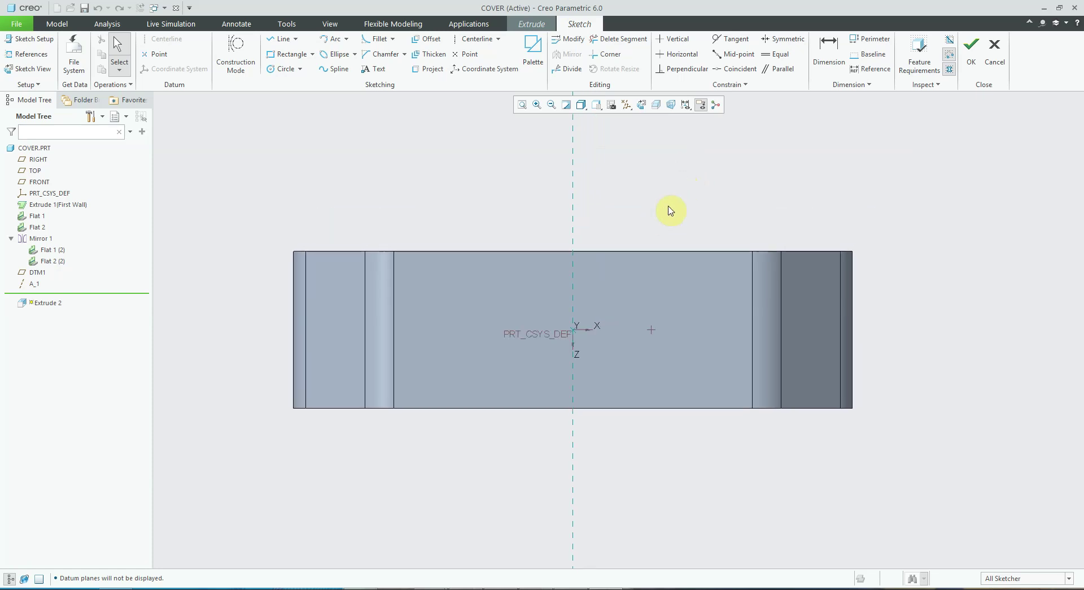
pyautogui.click(477, 38)
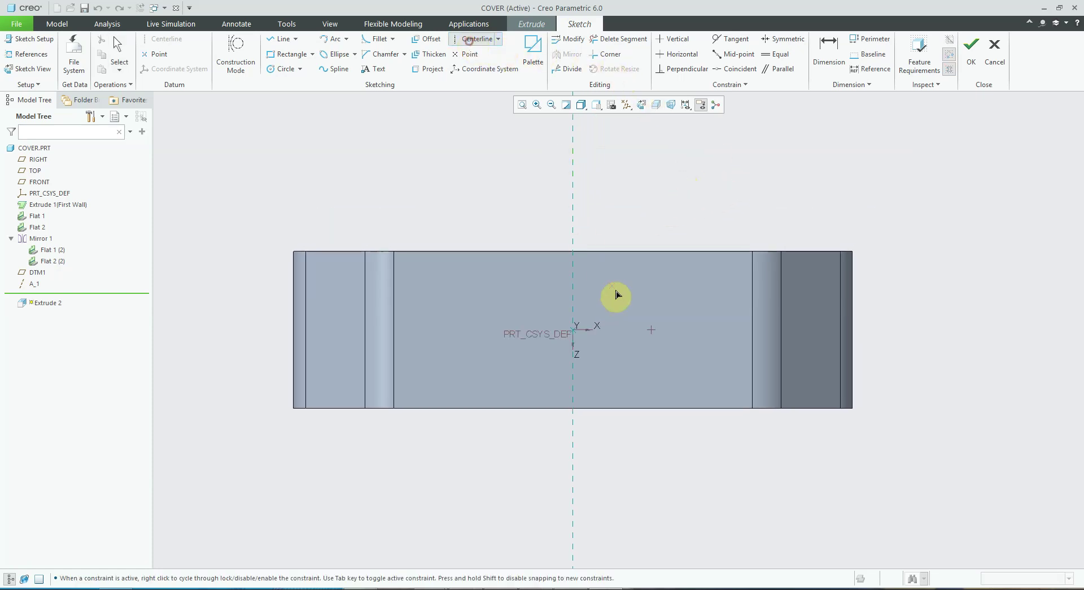
pyautogui.click(653, 329)
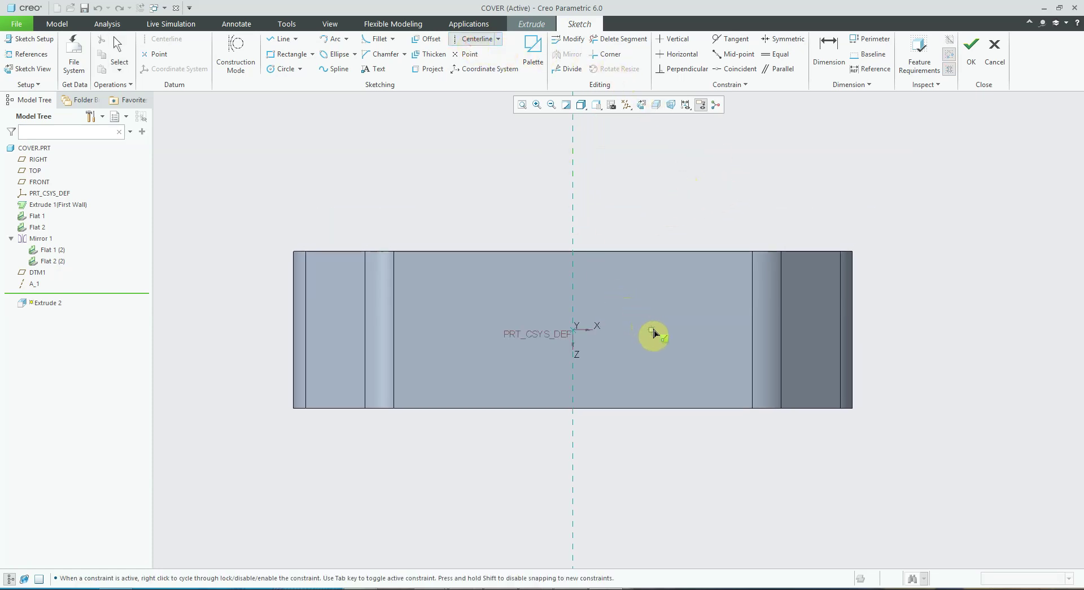
pyautogui.click(651, 192)
pyautogui.middleClick(652, 193)
pyautogui.click(473, 41)
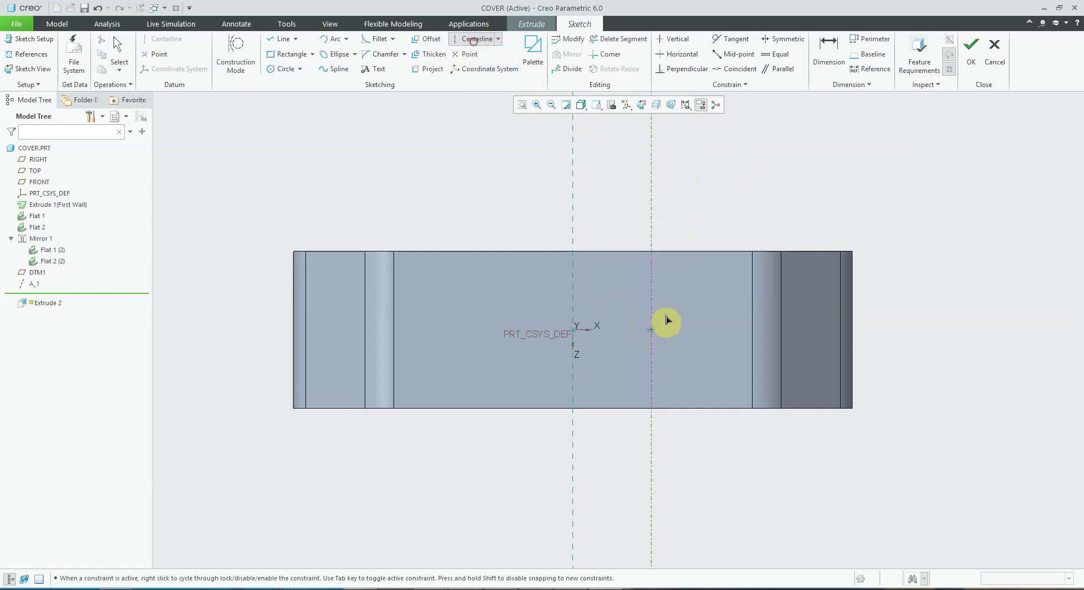
pyautogui.click(653, 329)
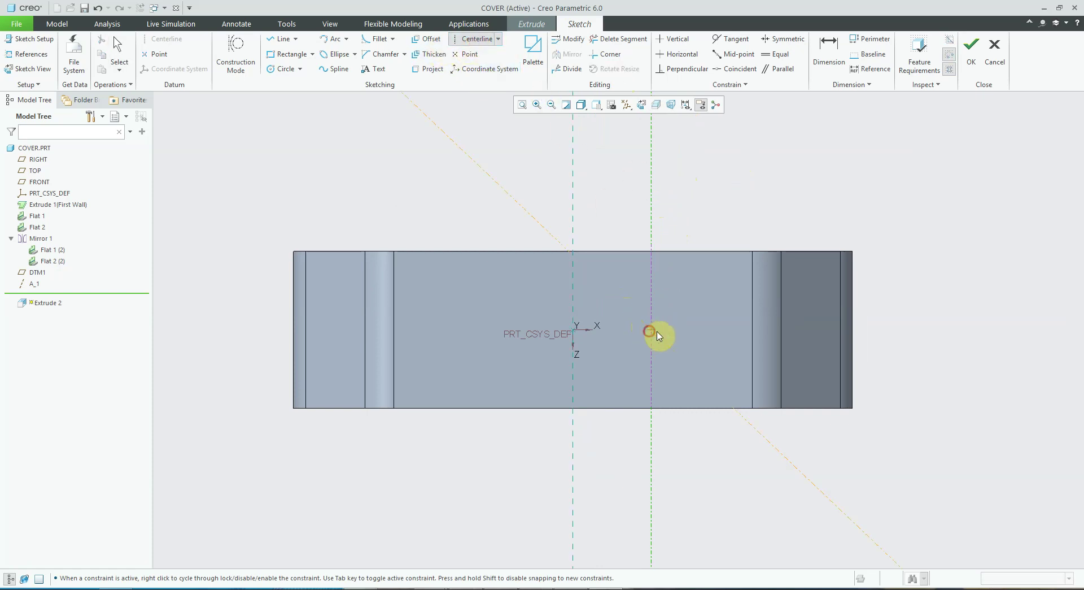
pyautogui.middleClick(888, 342)
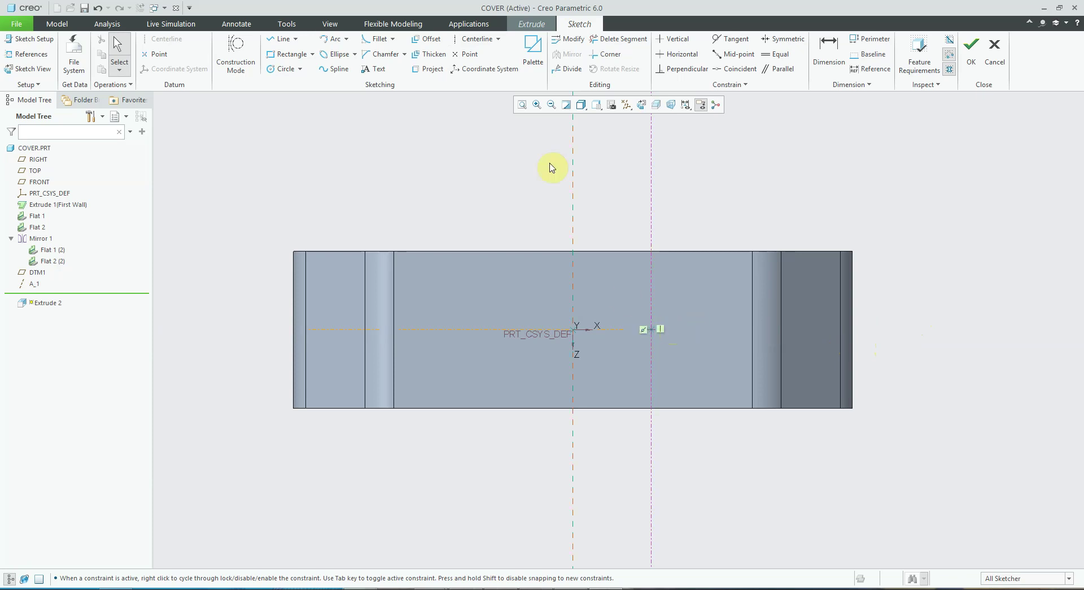
pyautogui.click(480, 39)
pyautogui.click(652, 329)
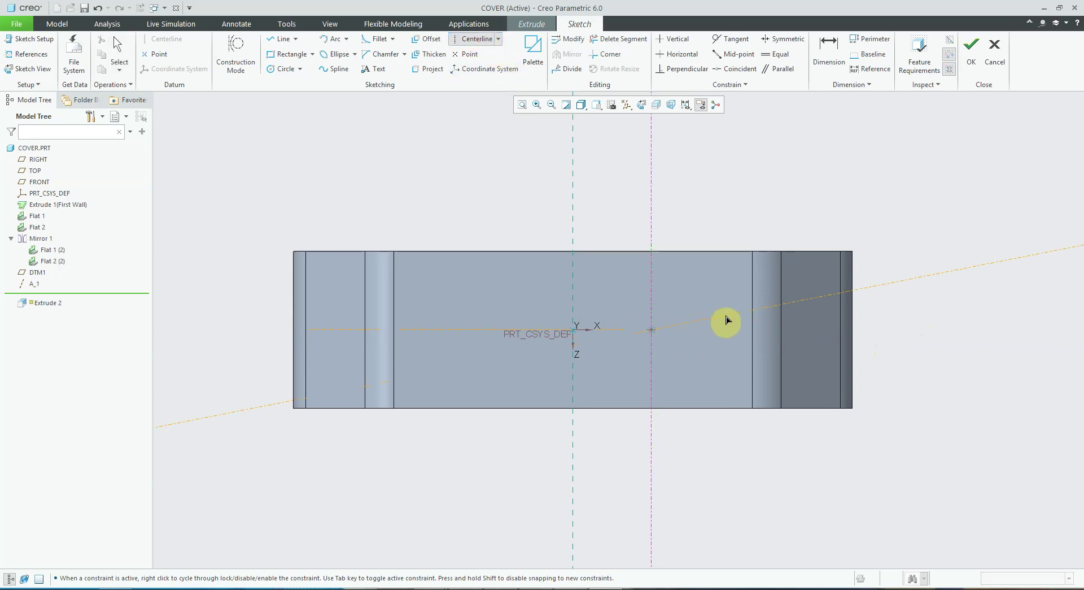
pyautogui.middleClick(742, 336)
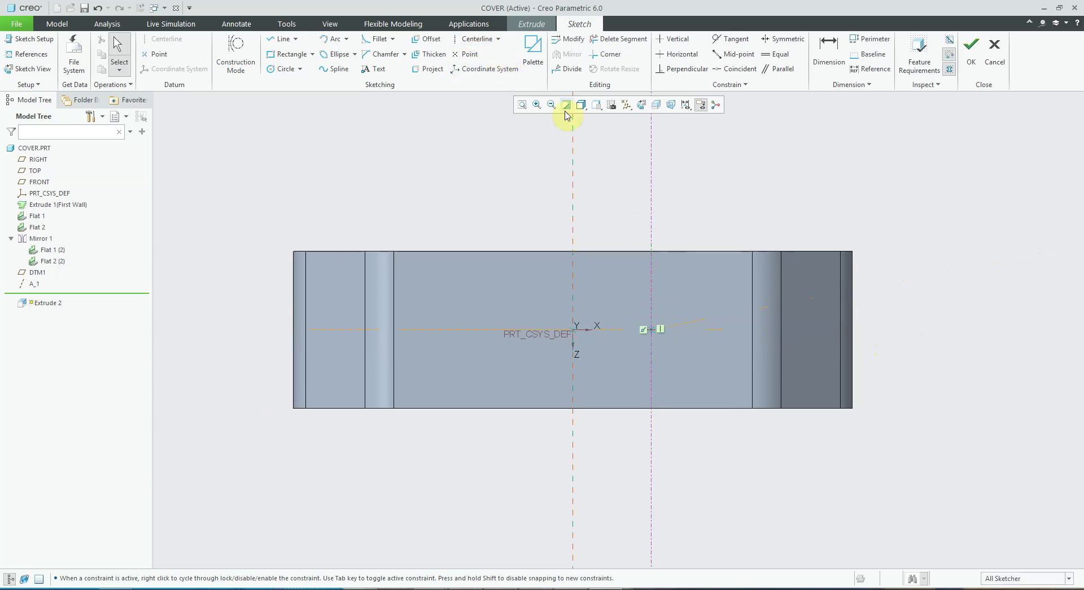
# Sketch a horizontal centerline through the datum axis A_1.
pyautogui.click(478, 38)
pyautogui.click(653, 329)
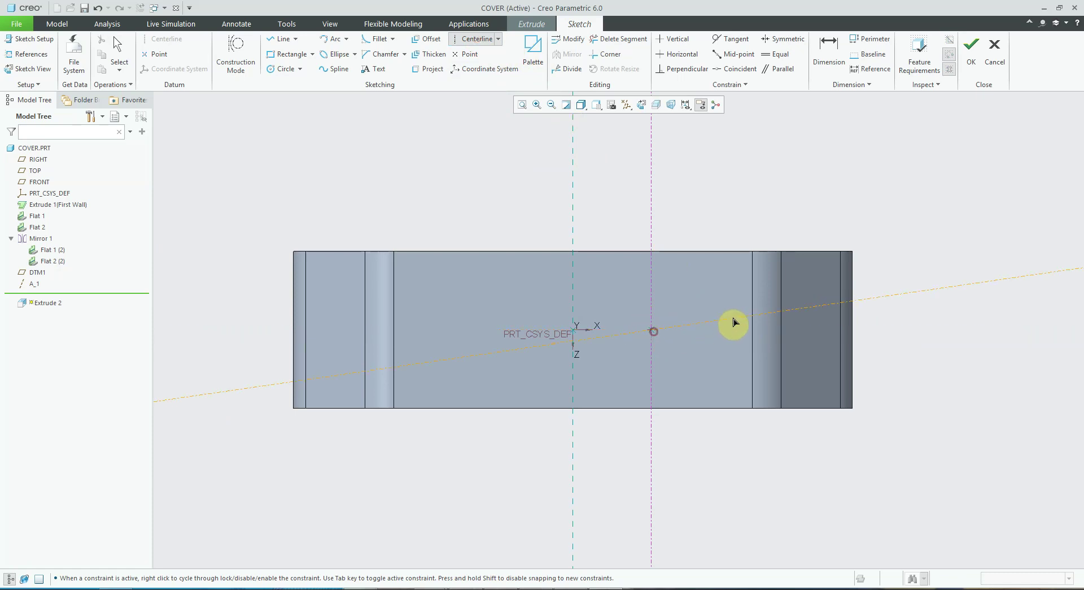
pyautogui.click(744, 334)
pyautogui.middleClick(745, 334)
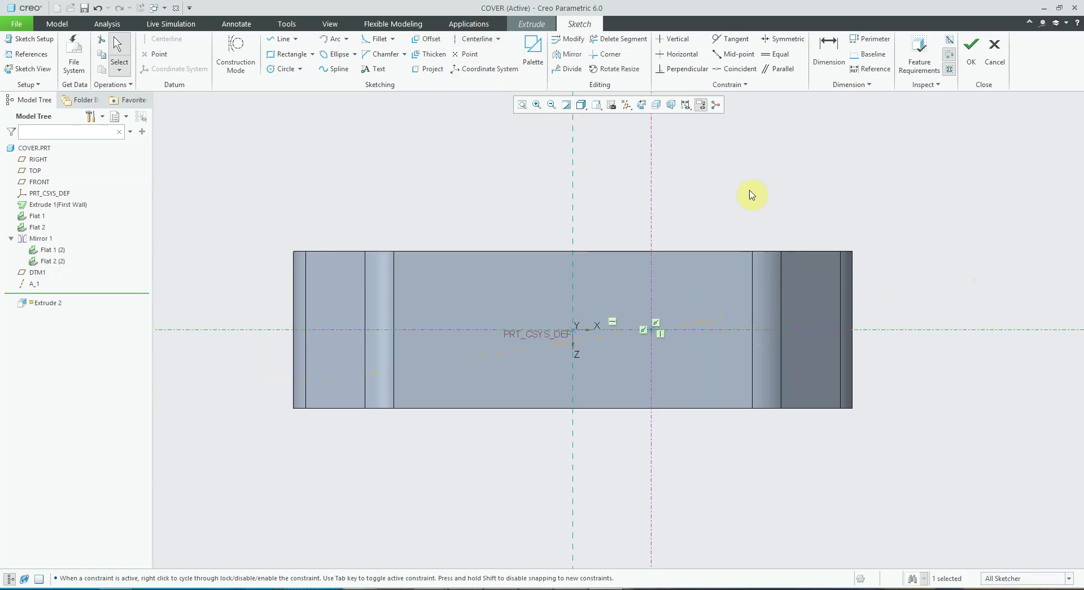
# Sketch an L of a vertical and a horizontal line, each about 33 long, above the horizontal centerline and between the two vertical ones.
pyautogui.scroll(-3, 722, 176)
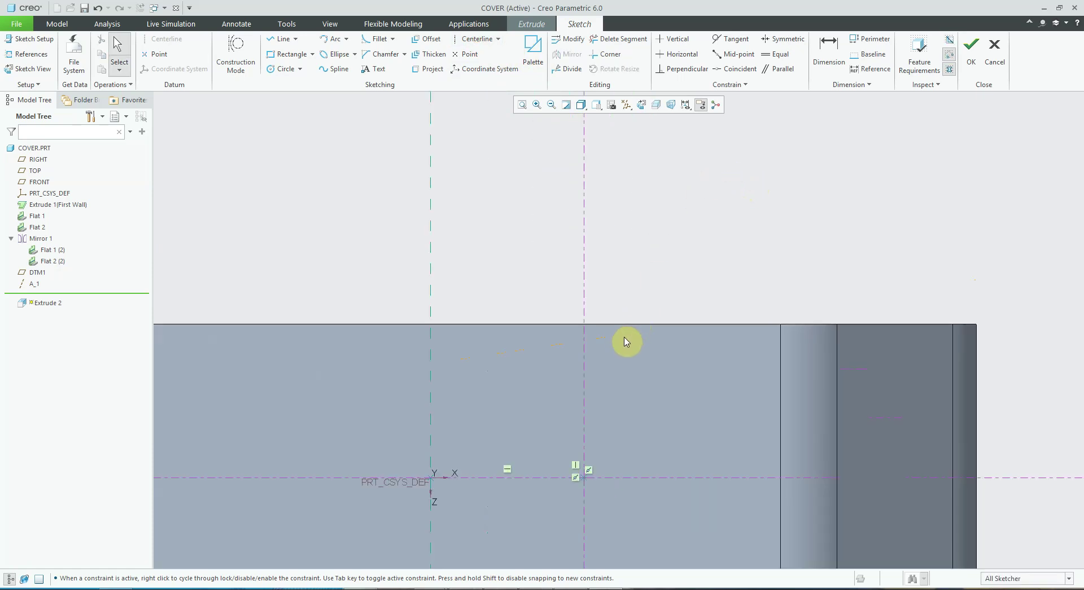
pyautogui.keyDown('shift'); pyautogui.moveTo(624, 341); pyautogui.dragTo(699, 215, button='middle'); pyautogui.keyUp('shift')
pyautogui.scroll(-1, 687, 227)
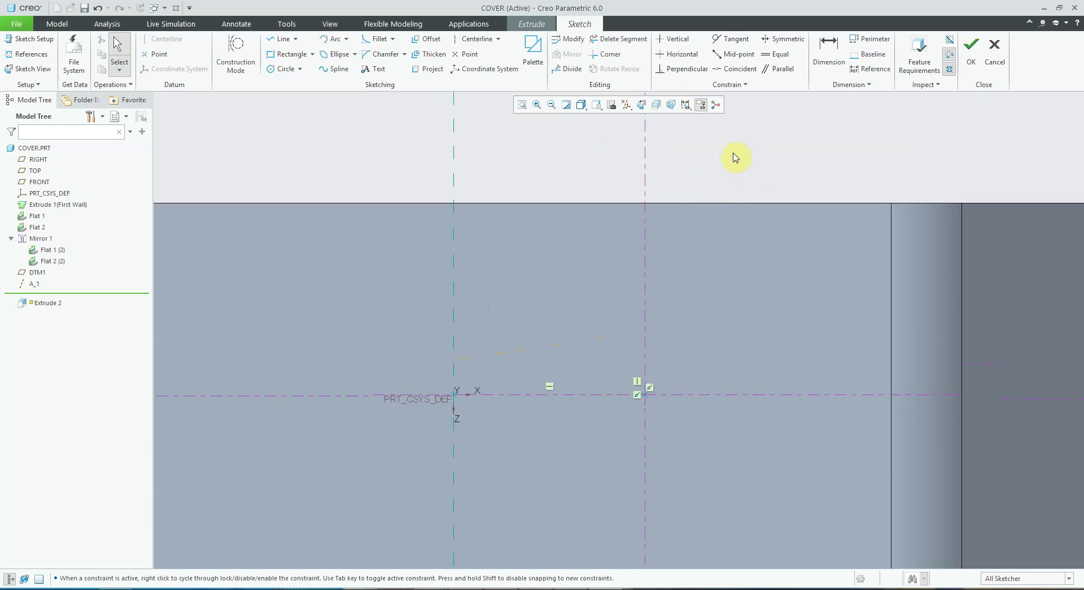
pyautogui.click(276, 39)
pyautogui.click(621, 244)
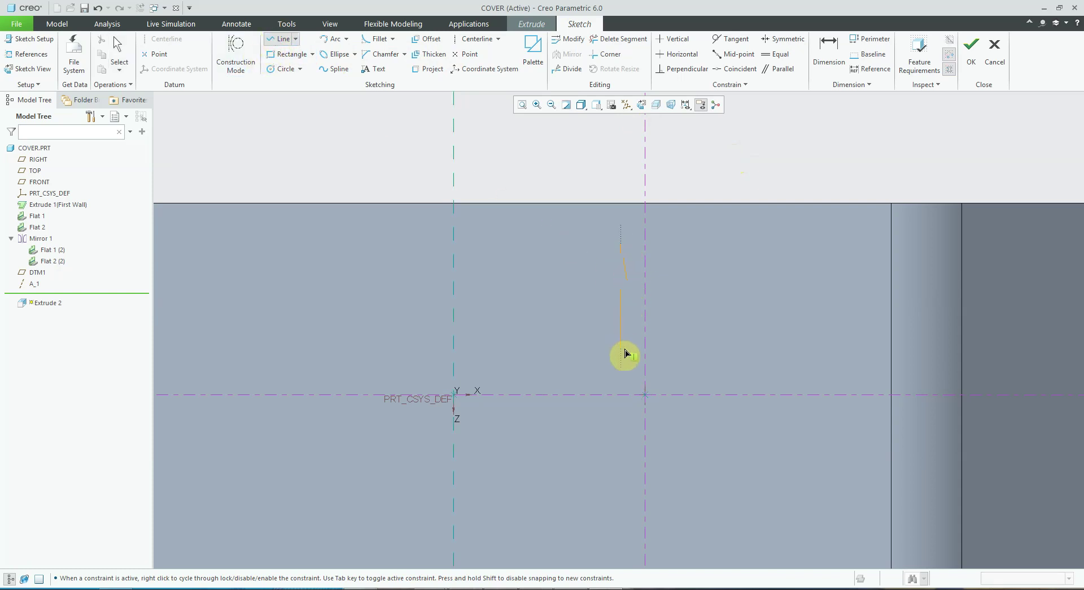
pyautogui.click(622, 371)
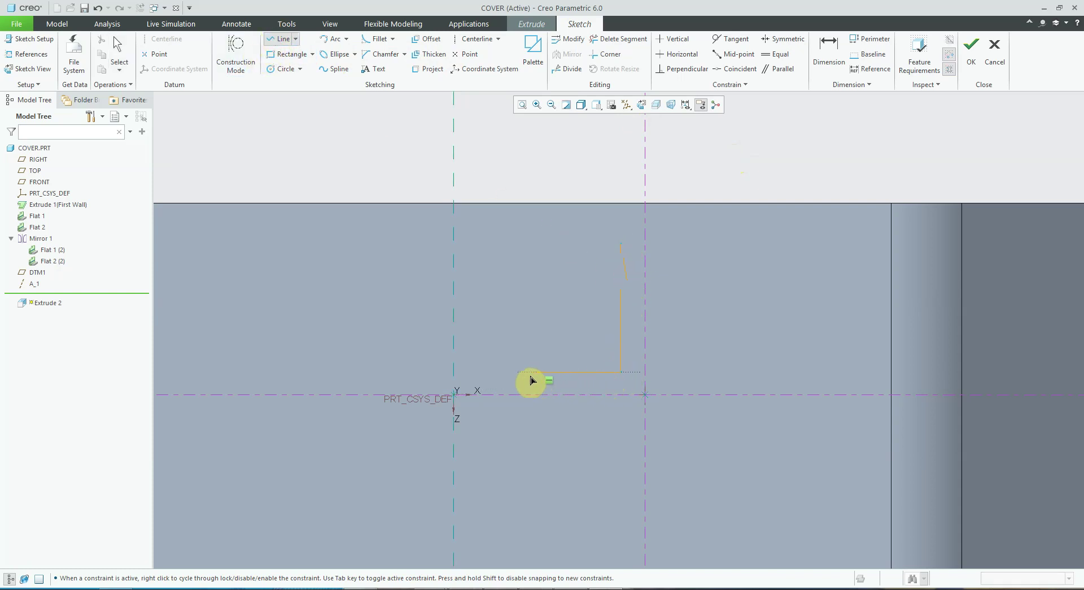
pyautogui.click(493, 373)
pyautogui.middleClick(494, 376)
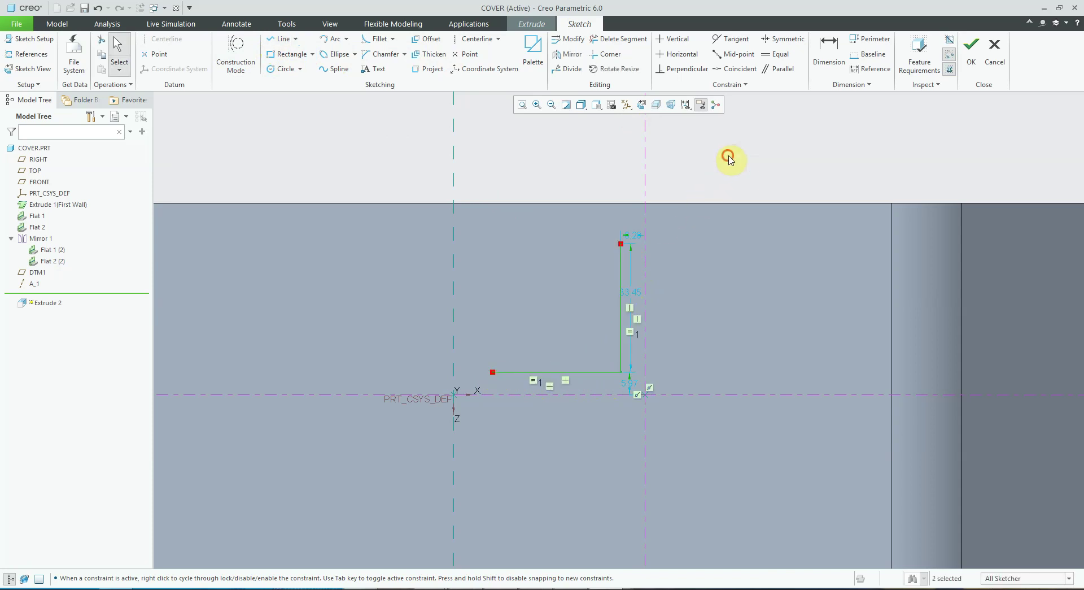
# Dimension the vertical line 2.5 from the vertical centerline through the datum axis.
pyautogui.click(828, 50)
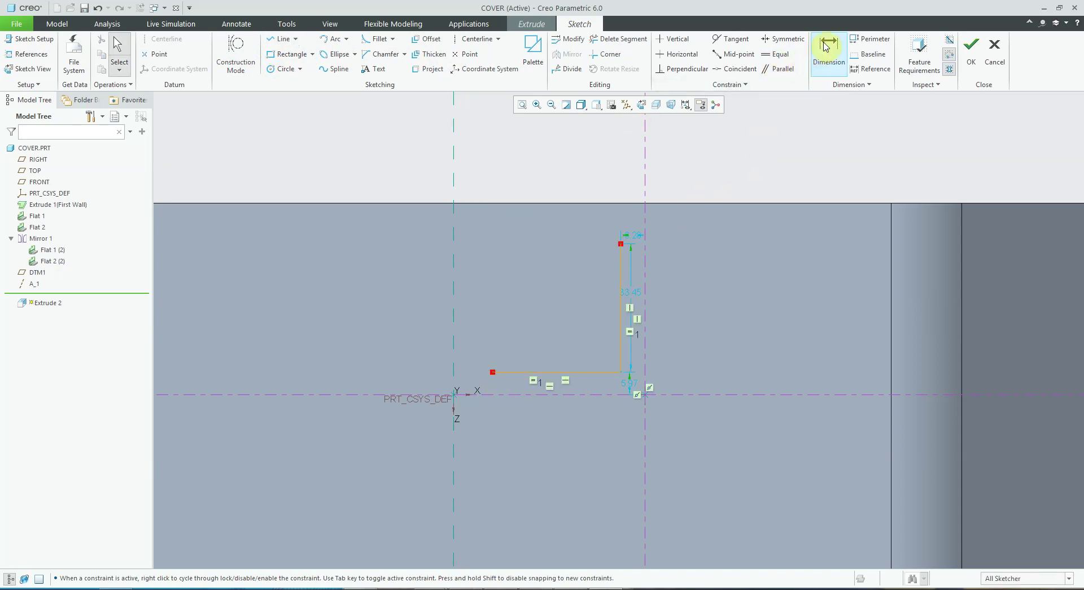
pyautogui.click(645, 264)
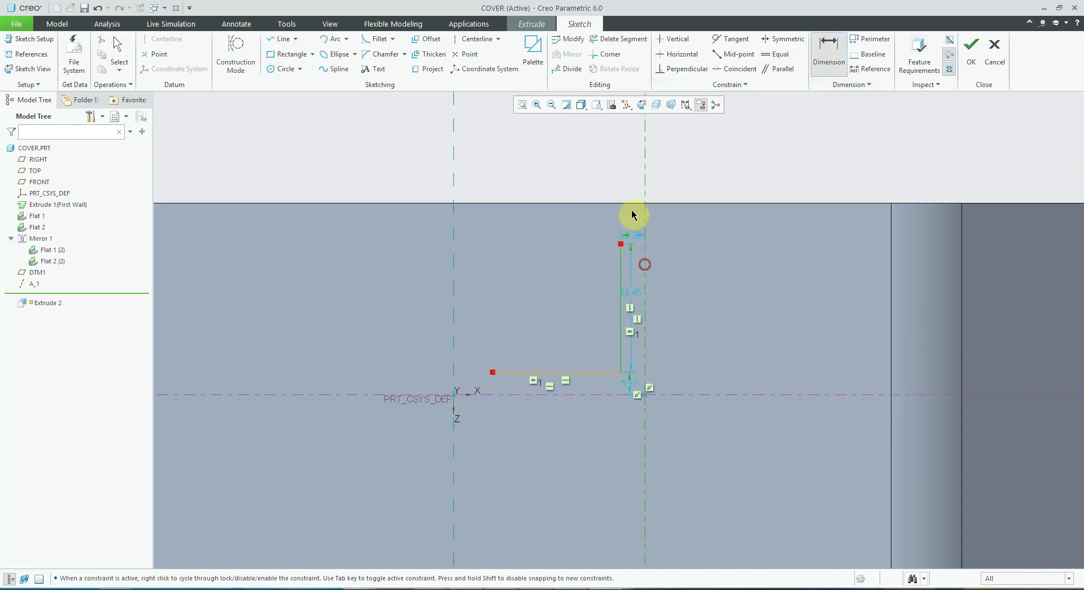
pyautogui.middleClick(631, 190)
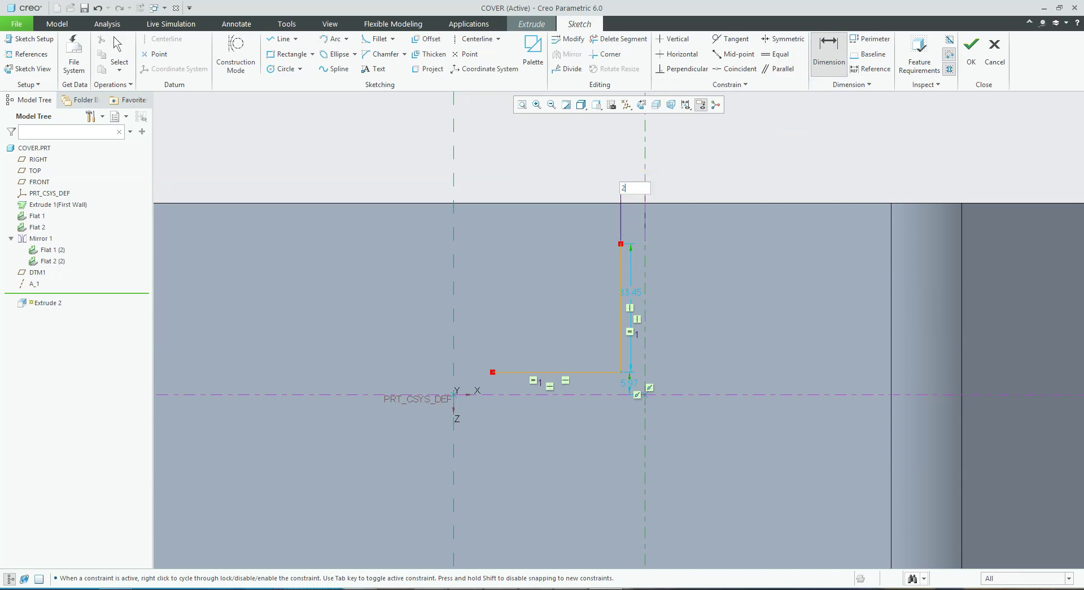
pyautogui.press('Return')
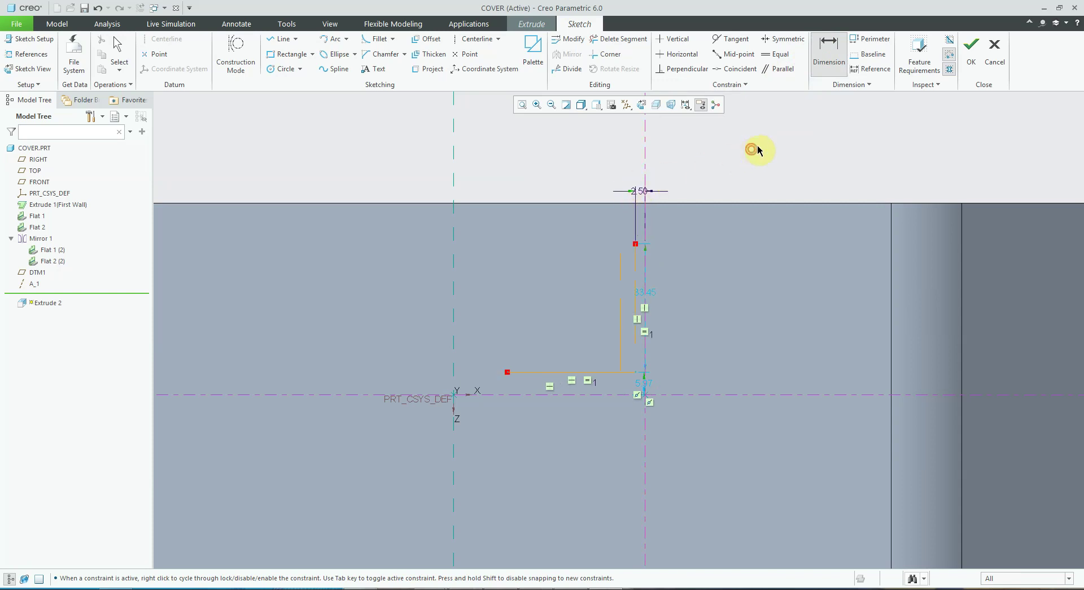
# Dimension the horizontal line 2.5 from the horizontal centerline.
pyautogui.click(552, 372)
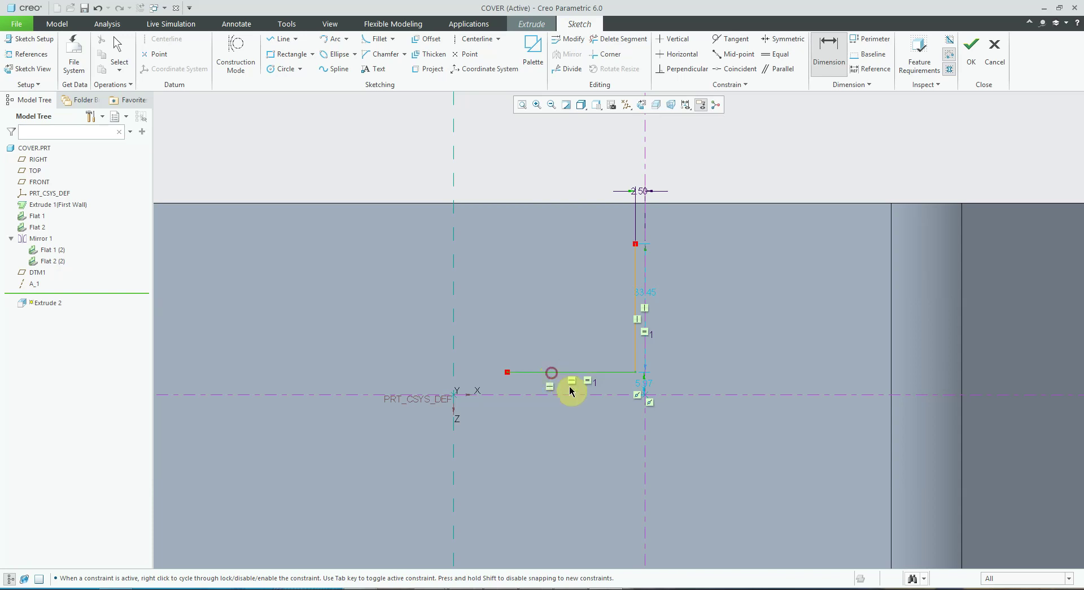
pyautogui.click(572, 395)
pyautogui.middleClick(526, 387)
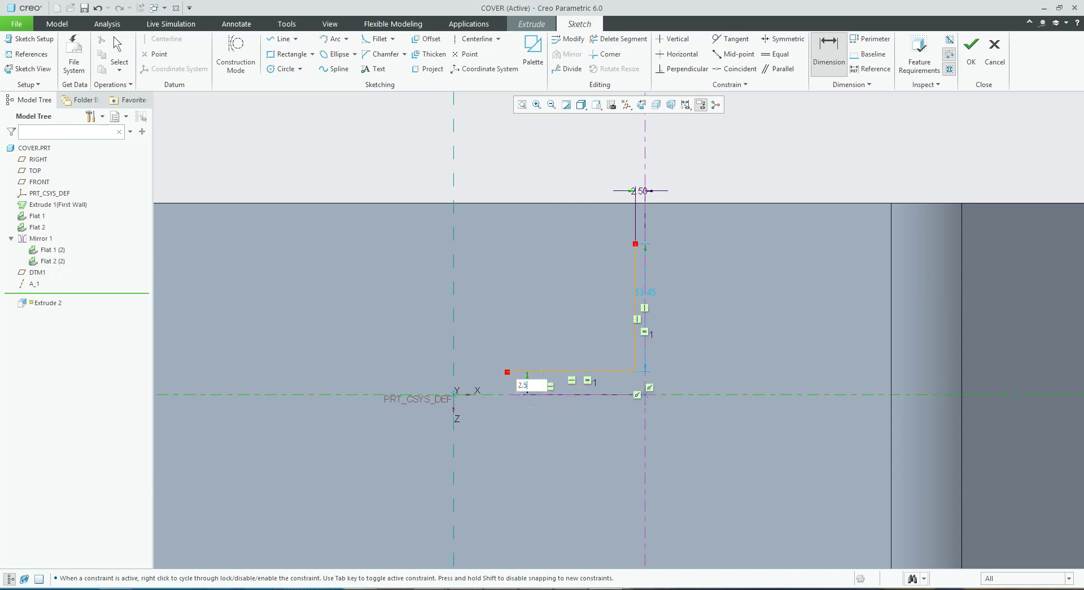
pyautogui.press('Return')
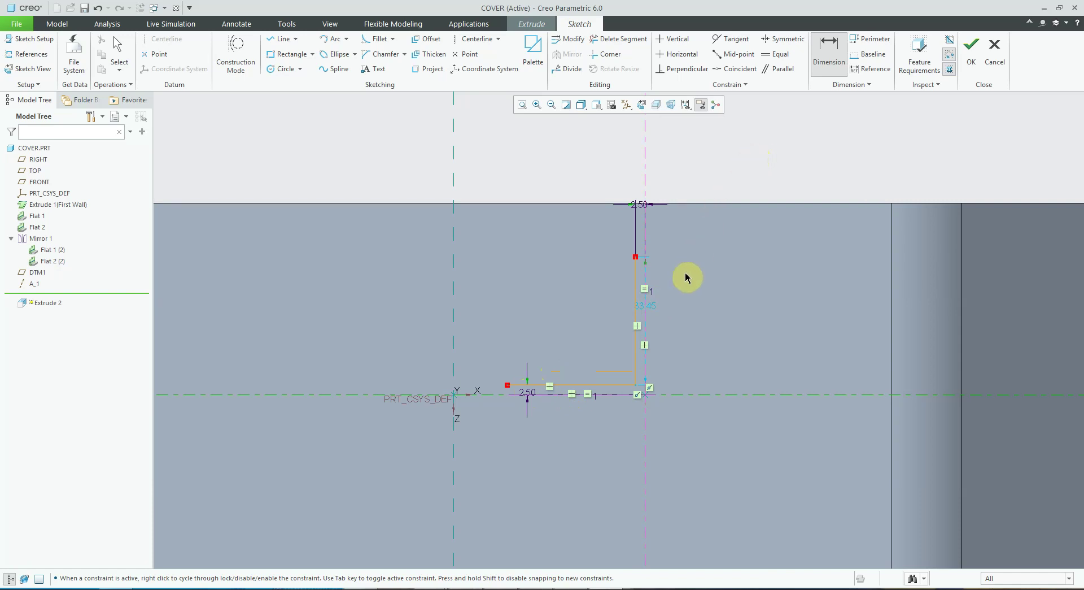
# Move the two 2.50 offset dimensions clear of the sketched lines and lock their values.
pyautogui.keyDown('shift'); pyautogui.moveTo(683, 279); pyautogui.dragTo(649, 235, button='middle'); pyautogui.keyUp('shift')
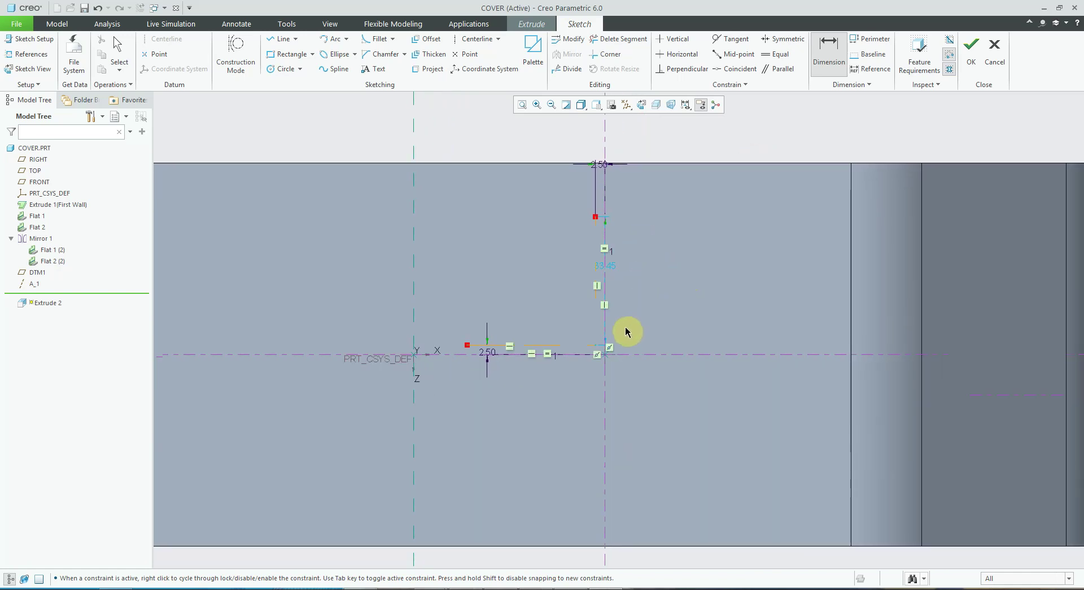
pyautogui.scroll(-1, 624, 330)
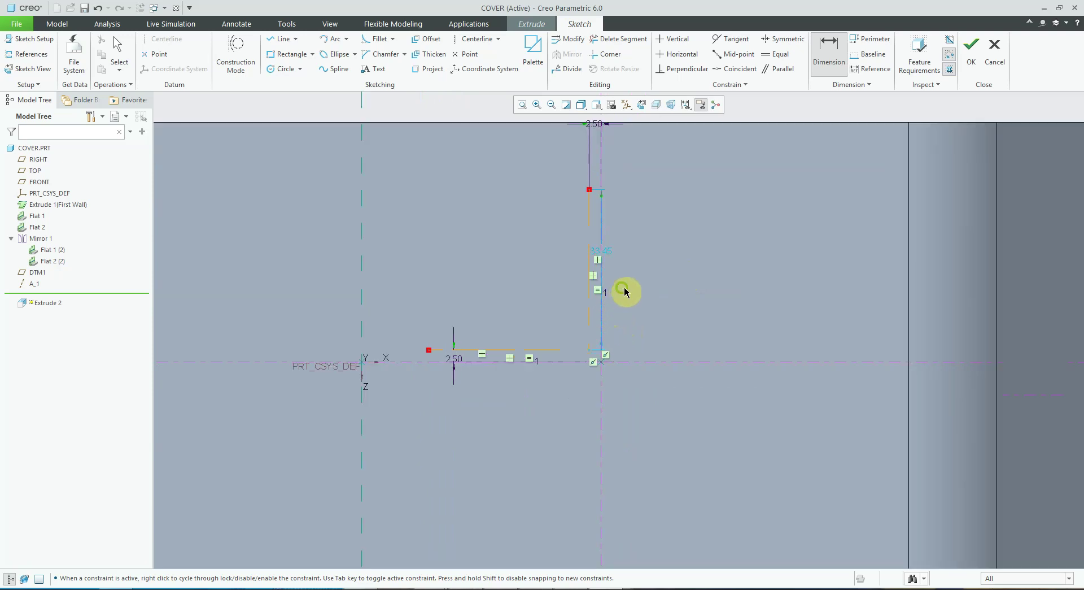
pyautogui.moveTo(625, 292)
pyautogui.keyDown('shift'); pyautogui.mouseDown(button='middle')
pyautogui.moveTo(665, 308)
pyautogui.moveTo(695, 366)
pyautogui.mouseUp(button='middle'); pyautogui.keyUp('shift')
pyautogui.scroll(-1, 706, 316)
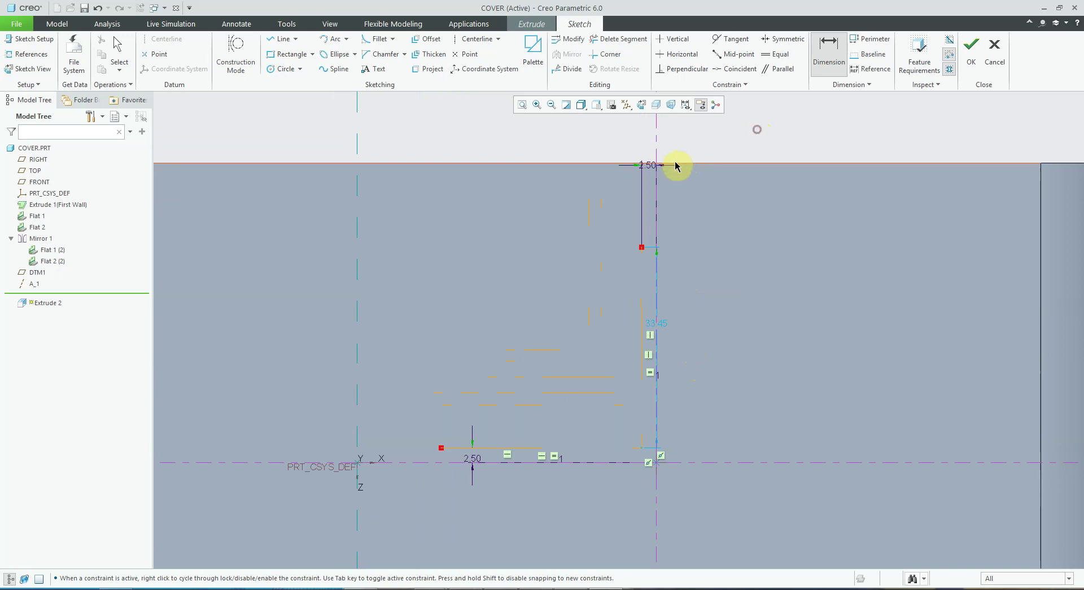
pyautogui.click(651, 169)
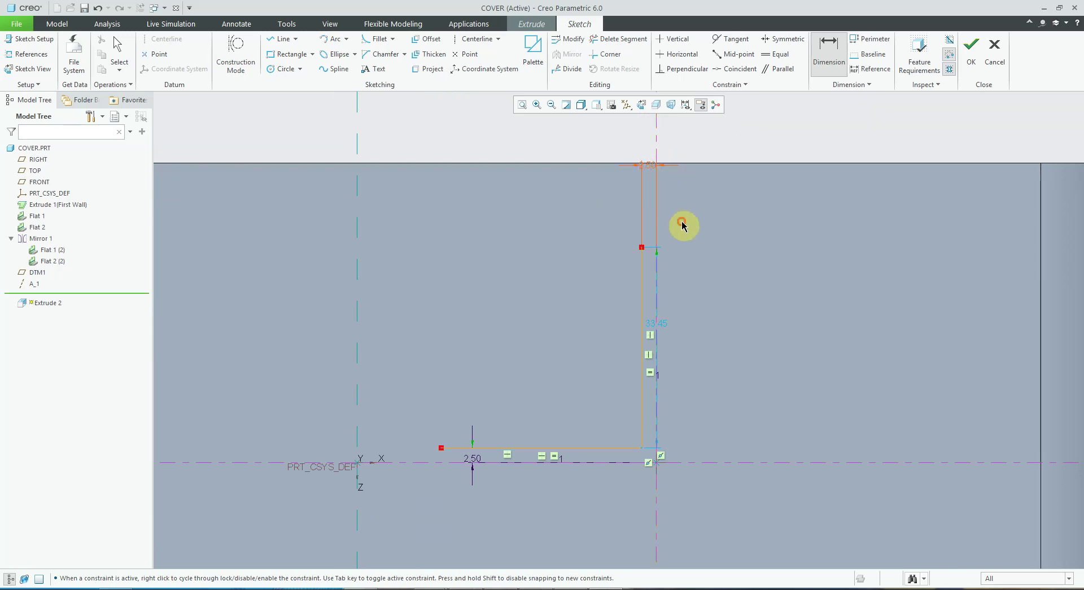
pyautogui.middleClick(745, 134)
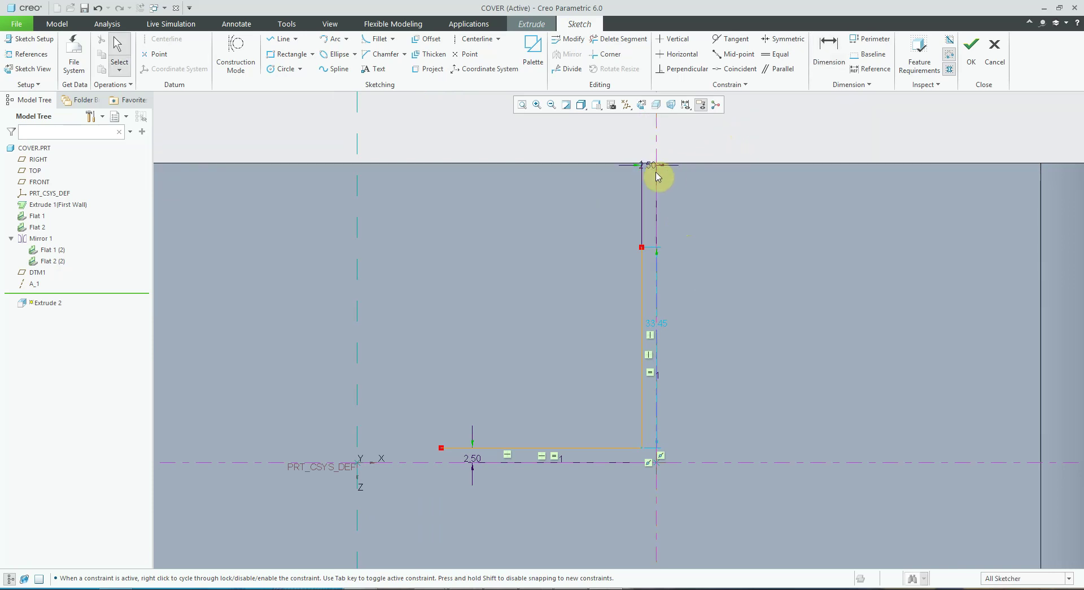
pyautogui.moveTo(655, 172)
pyautogui.mouseDown()
pyautogui.moveTo(690, 249)
pyautogui.moveTo(693, 236)
pyautogui.mouseUp()
pyautogui.click(700, 180)
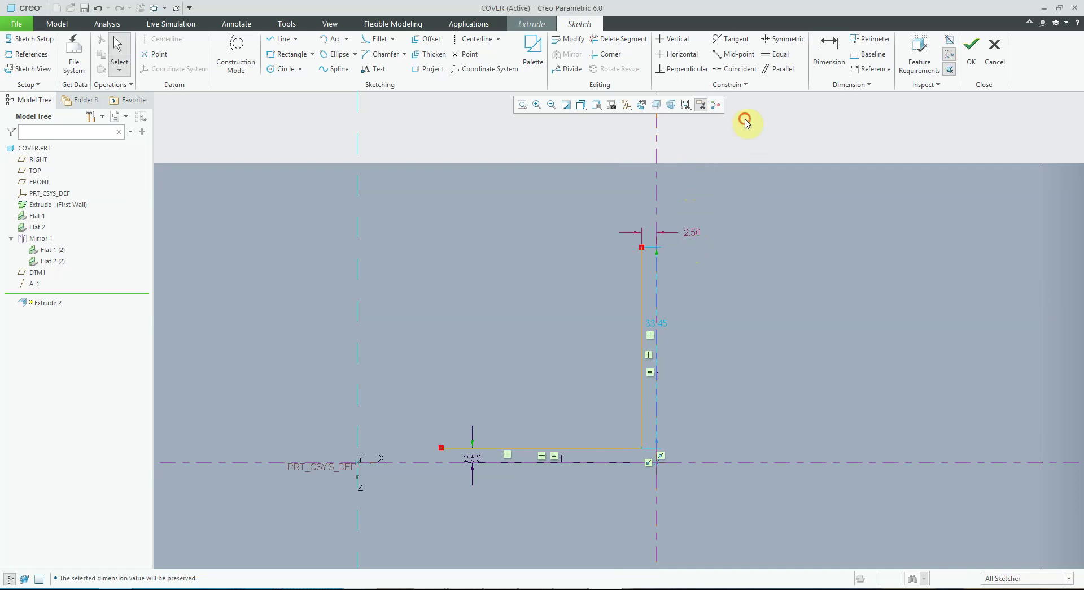
pyautogui.moveTo(481, 446); pyautogui.dragTo(720, 476)
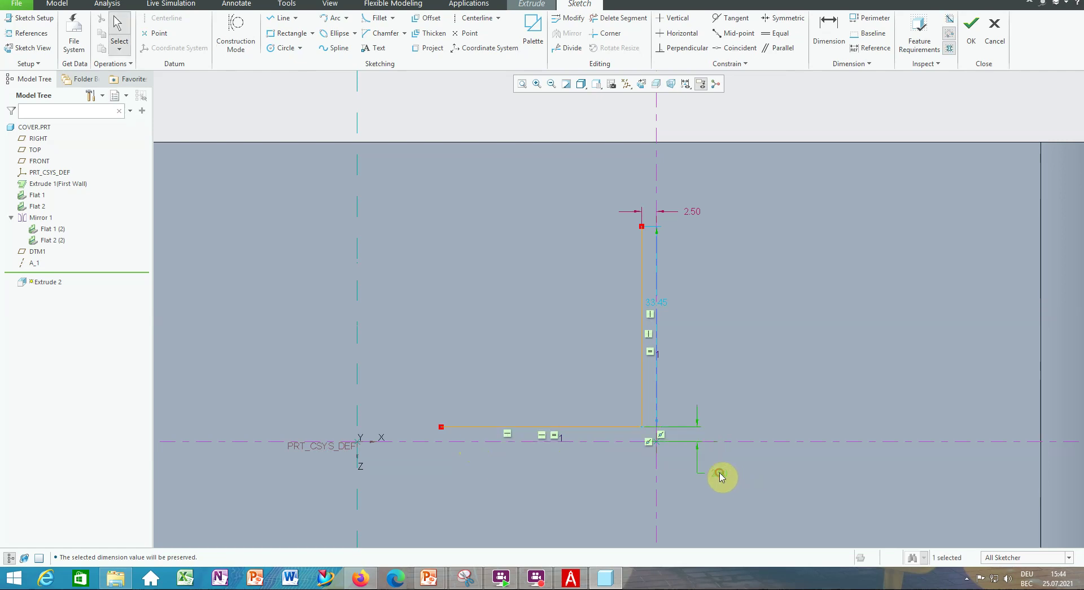
pyautogui.click(727, 421)
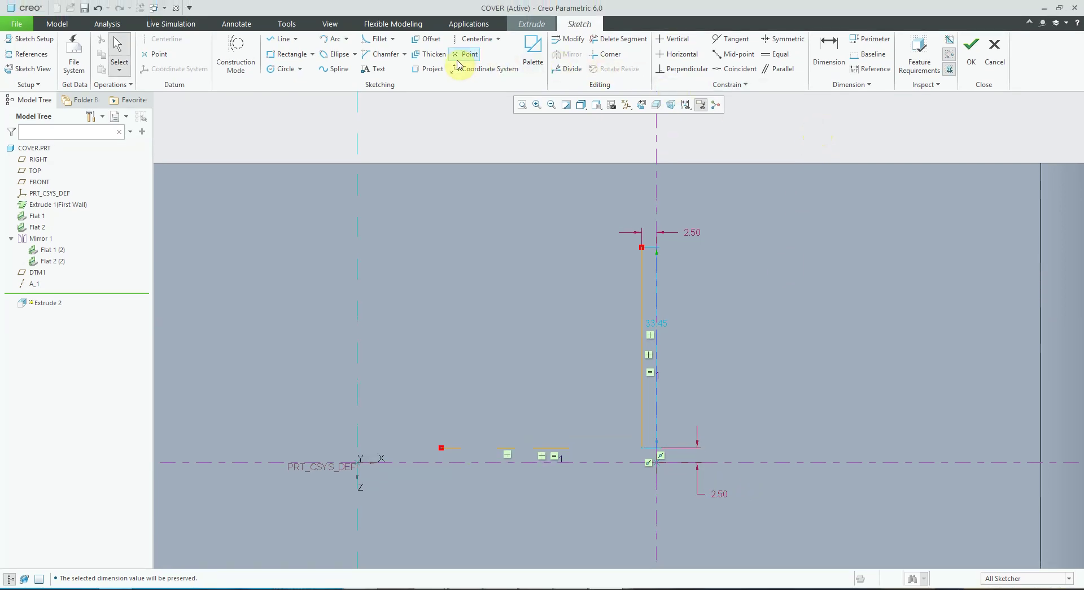
# Sketch six concentric circles centered on the datum axis A_1, with diameters from about 15 to about 59.
pyautogui.click(282, 69)
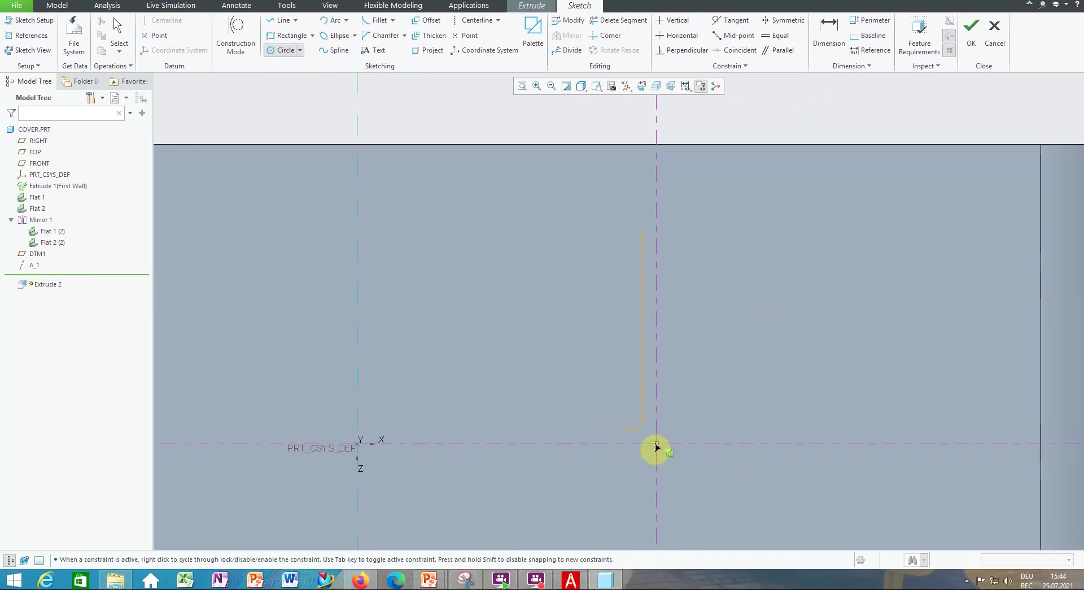
pyautogui.click(657, 442)
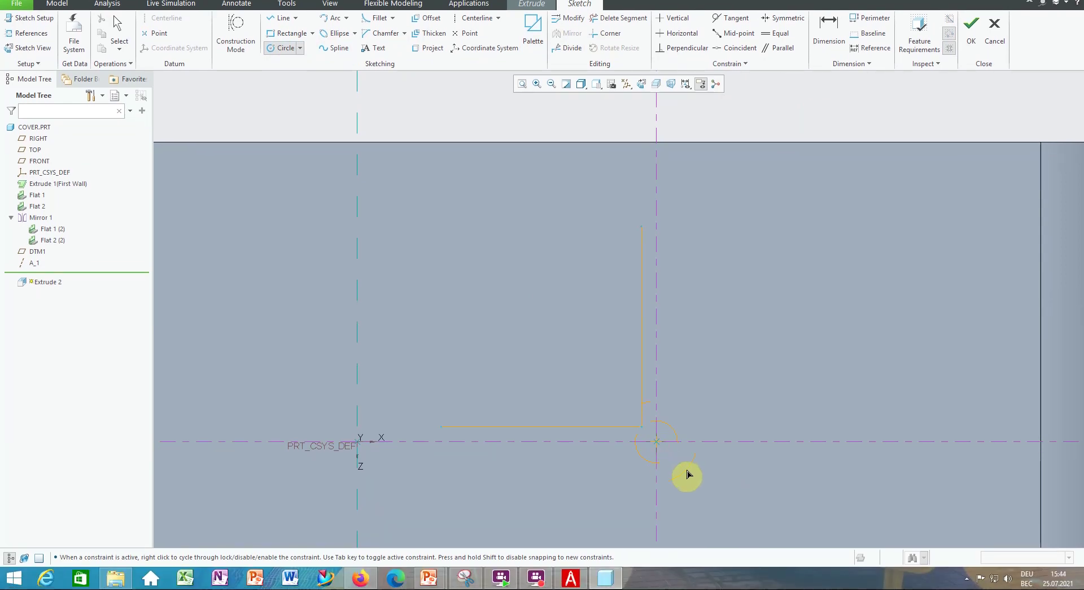
pyautogui.click(690, 473)
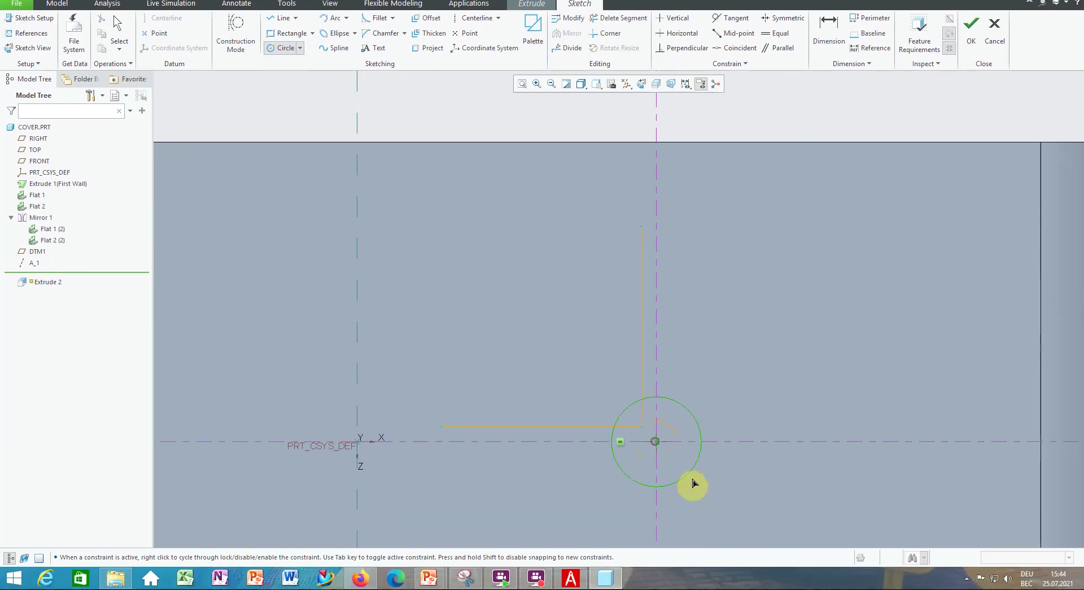
pyautogui.click(706, 491)
pyautogui.click(658, 445)
pyautogui.click(732, 531)
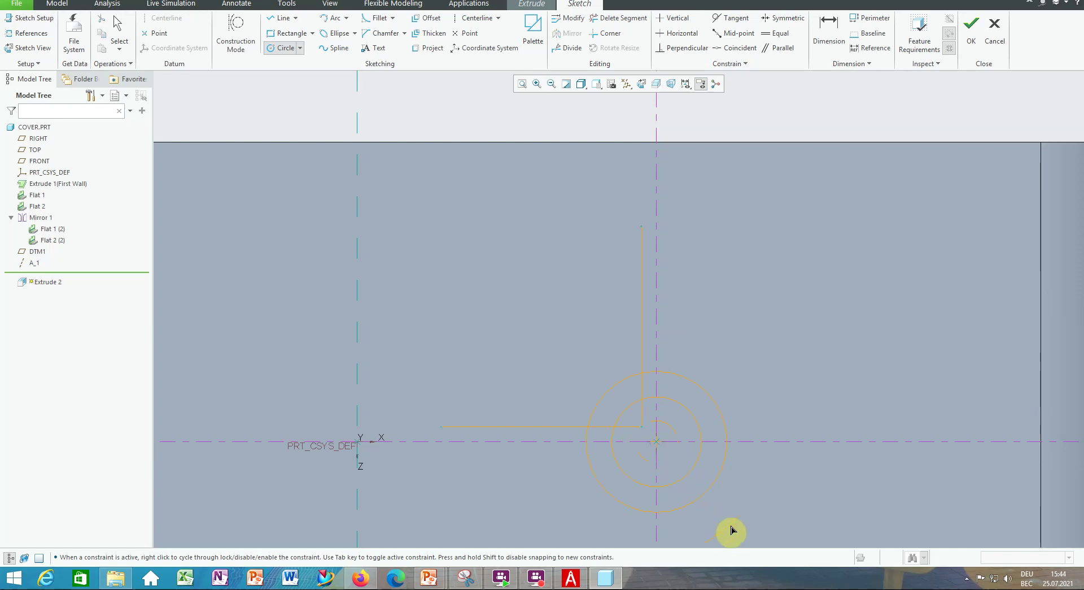
pyautogui.click(658, 448)
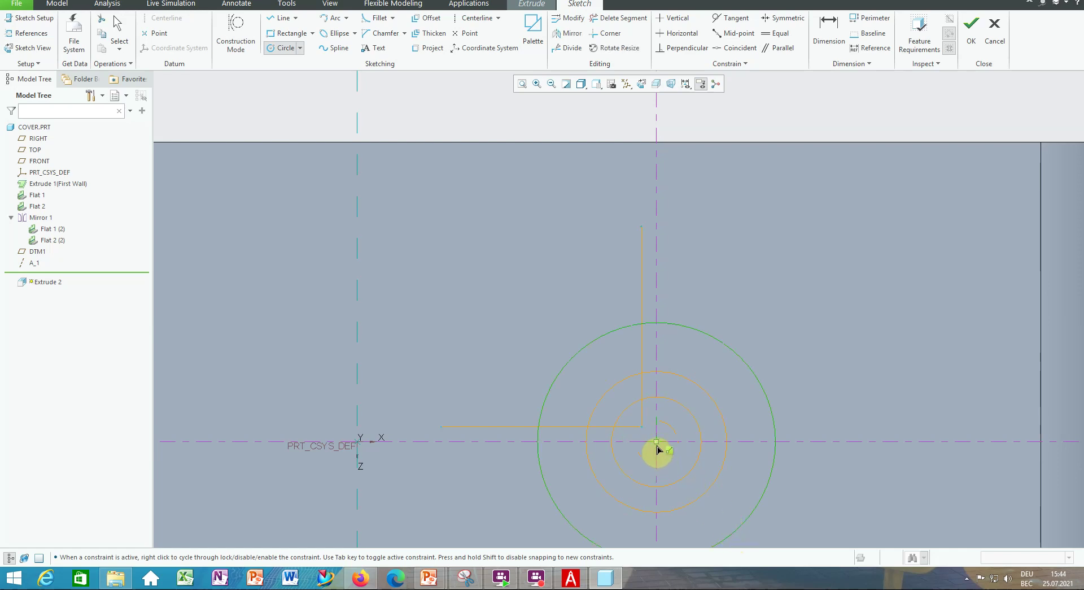
pyautogui.click(756, 537)
pyautogui.click(655, 441)
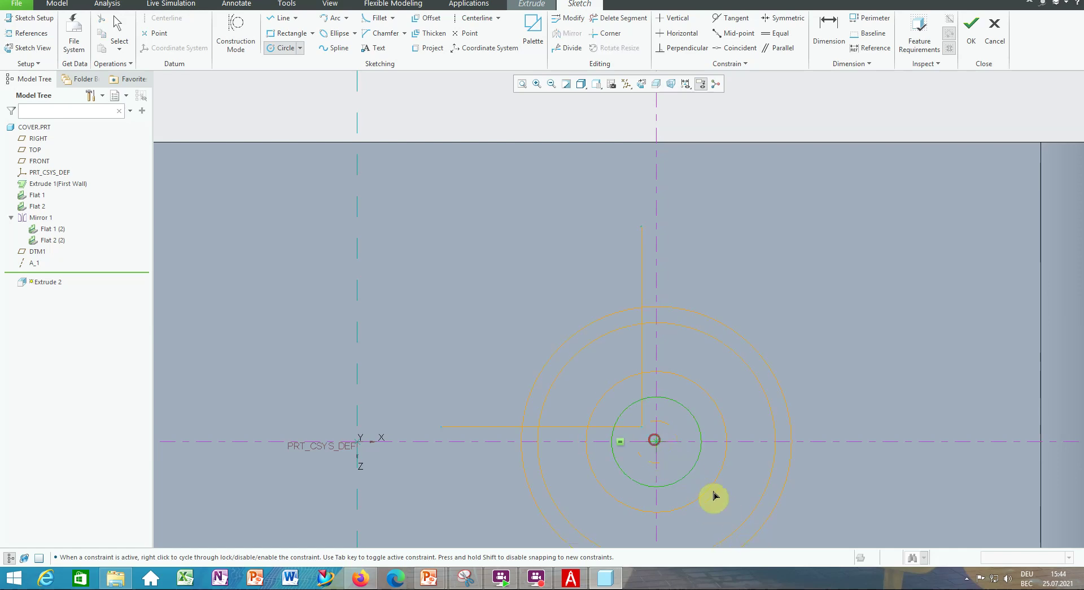
pyautogui.click(658, 443)
pyautogui.click(784, 537)
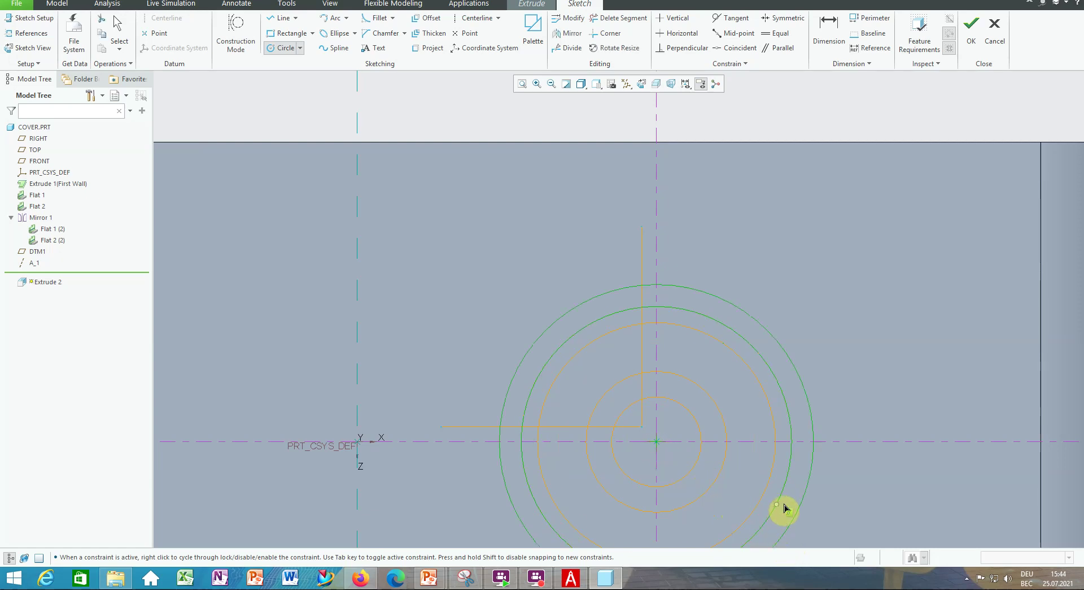
pyautogui.click(656, 441)
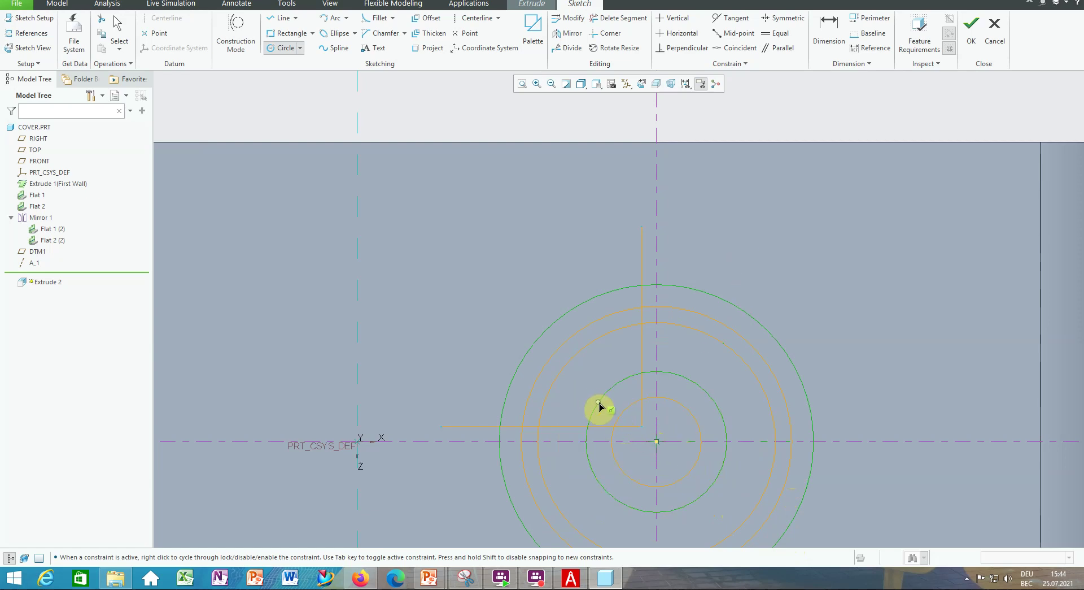
pyautogui.click(602, 407)
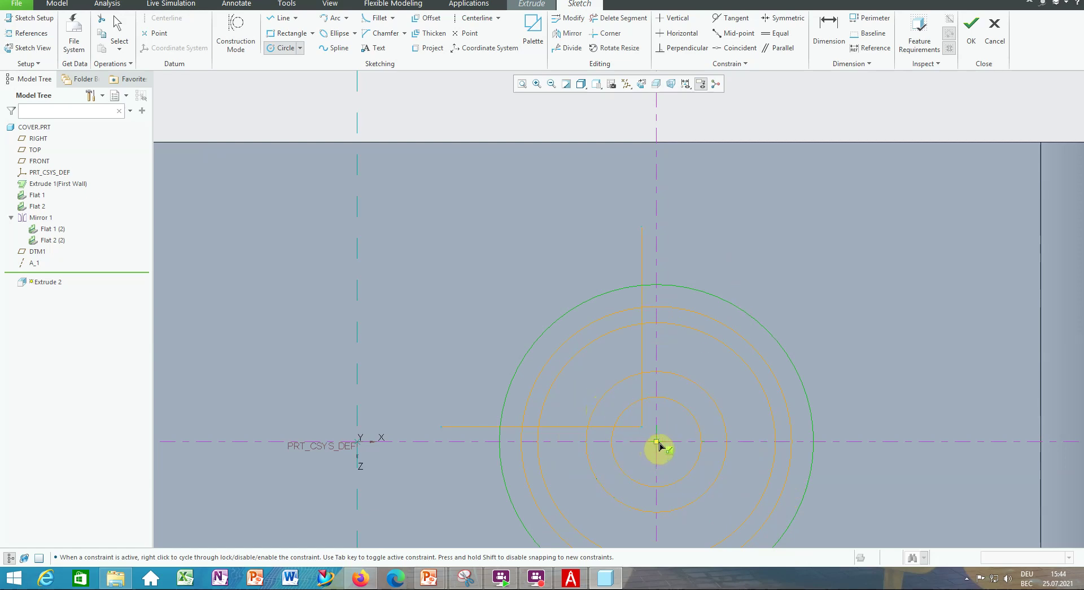
pyautogui.click(657, 441)
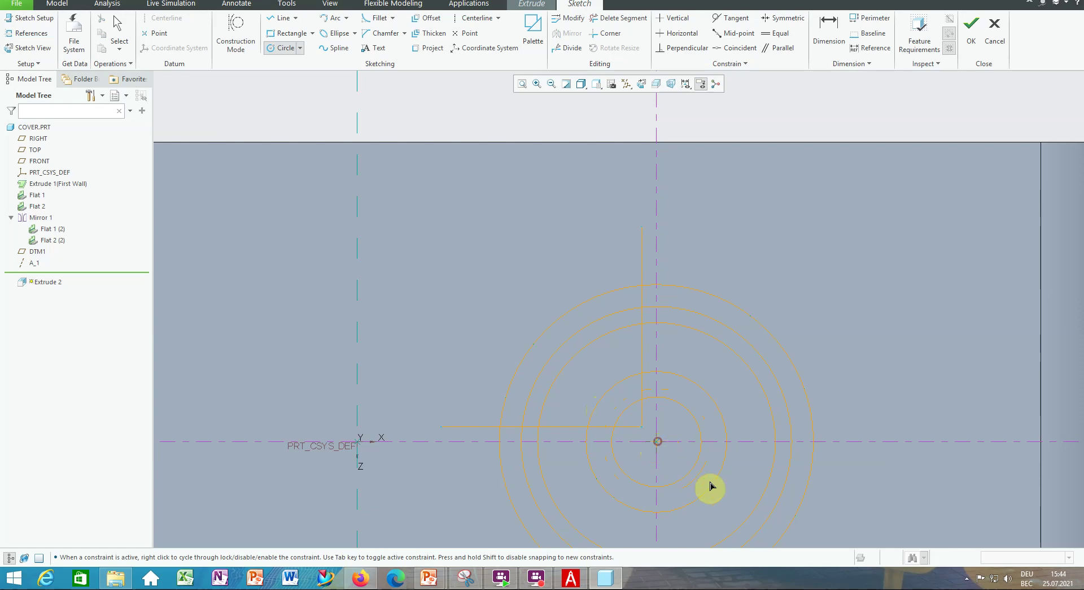
pyautogui.middleClick(811, 534)
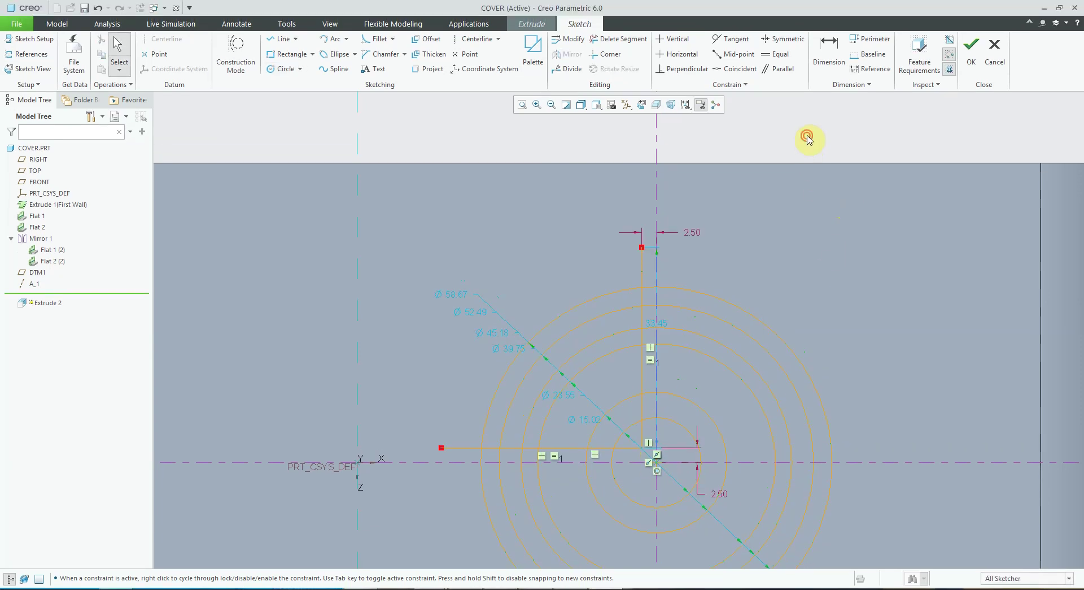
# Trim the six circles to quarter arcs between the sketched vertical and horizontal lines.
pyautogui.click(619, 38)
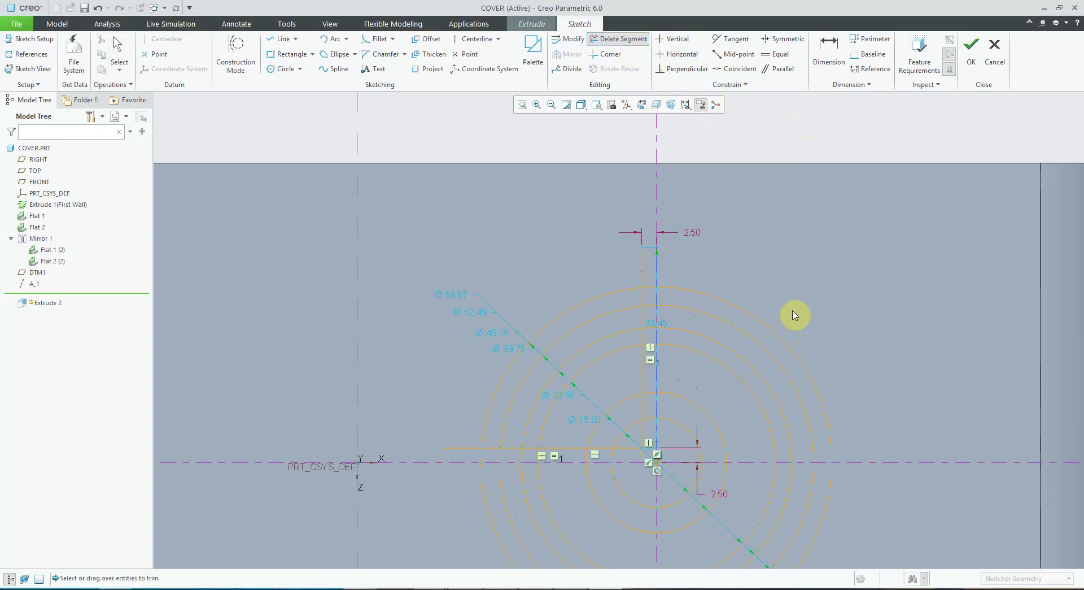
pyautogui.moveTo(793, 305)
pyautogui.mouseDown()
pyautogui.moveTo(689, 462)
pyautogui.moveTo(743, 510)
pyautogui.moveTo(860, 532)
pyautogui.mouseUp()
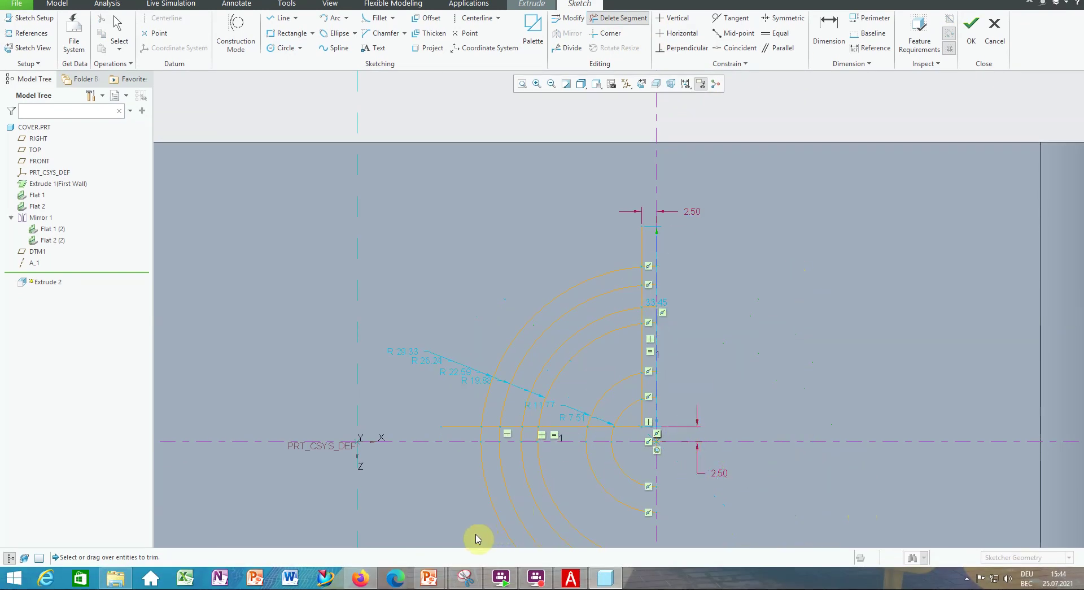
pyautogui.moveTo(471, 525); pyautogui.dragTo(651, 463)
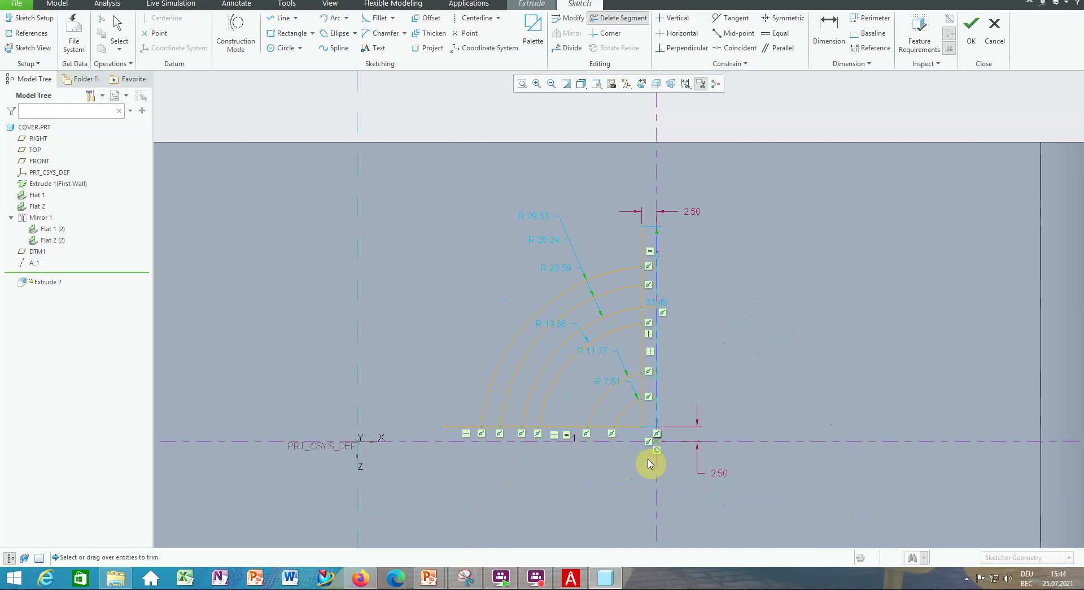
# Trim the line ends extending beyond the outermost arc and the corner inside the innermost arc.
pyautogui.scroll(-2, 584, 462)
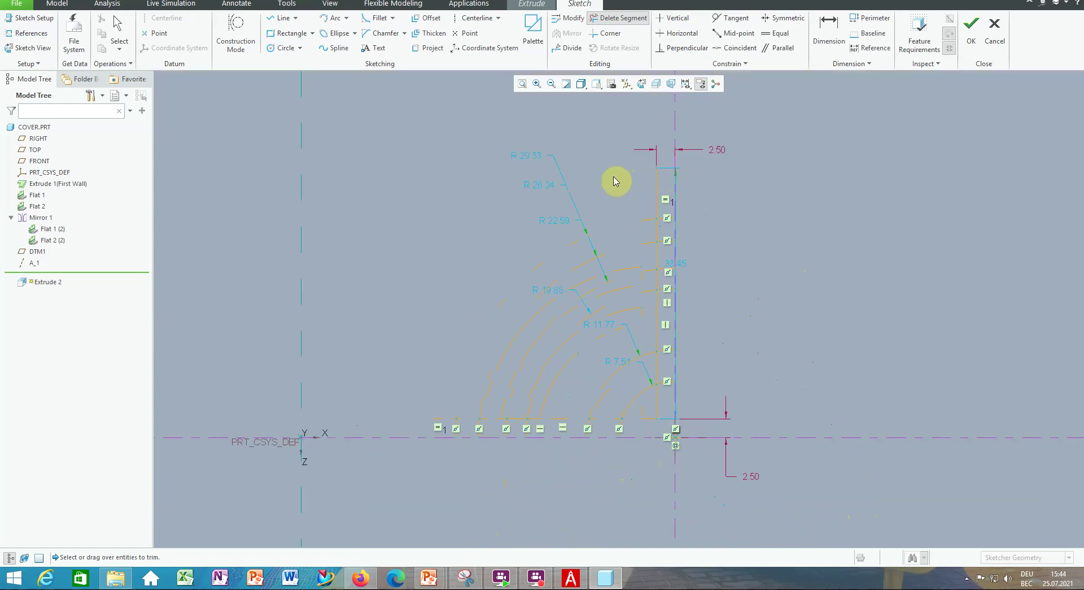
pyautogui.moveTo(635, 176)
pyautogui.mouseDown()
pyautogui.moveTo(660, 209)
pyautogui.moveTo(670, 264)
pyautogui.moveTo(668, 379)
pyautogui.moveTo(656, 414)
pyautogui.moveTo(633, 427)
pyautogui.moveTo(523, 436)
pyautogui.moveTo(442, 429)
pyautogui.moveTo(433, 416)
pyautogui.mouseUp()
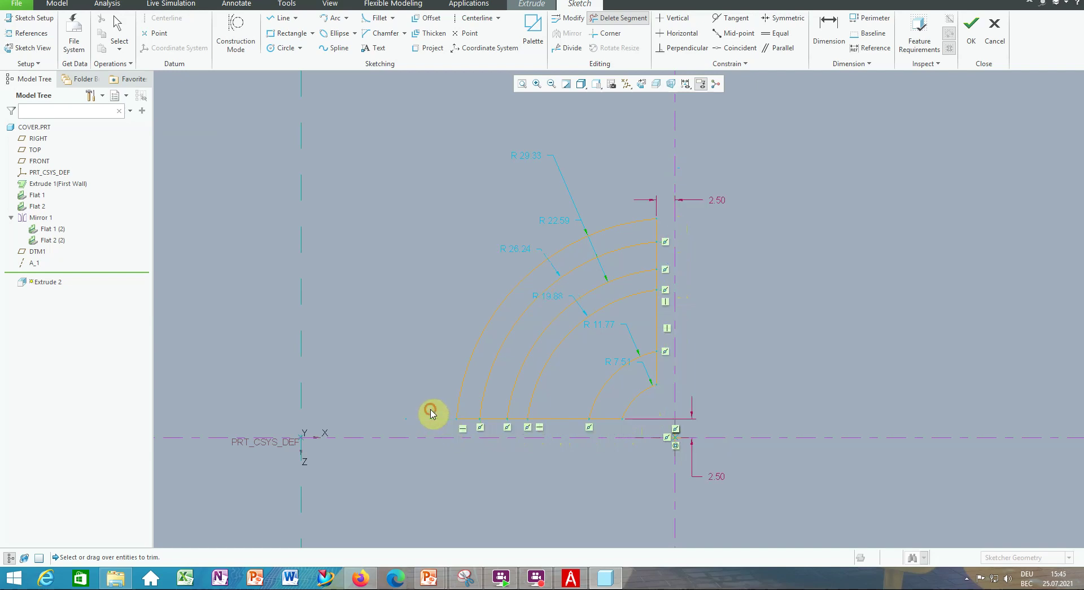
pyautogui.middleClick(764, 247)
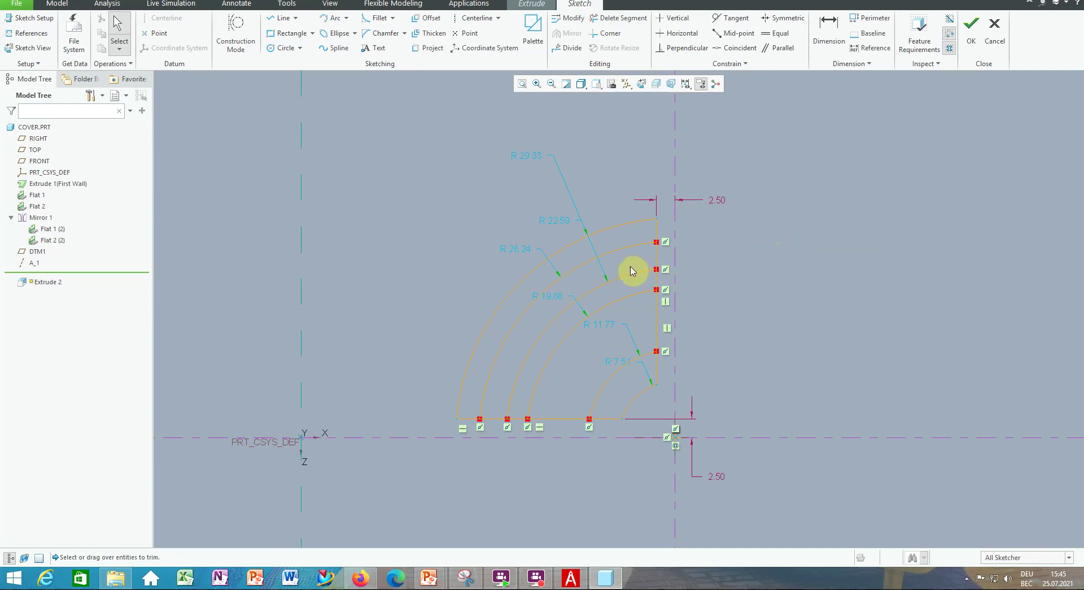
# Enlarge the outermost arc and set its radius to 45, with its dimension placed outside the profile.
pyautogui.moveTo(557, 258); pyautogui.dragTo(531, 134)
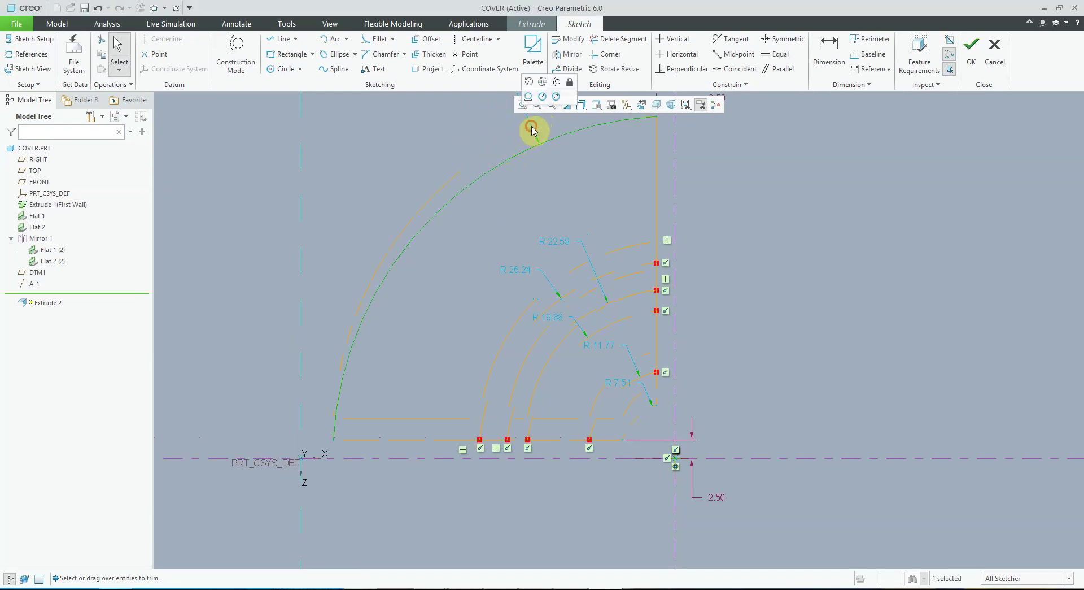
pyautogui.click(528, 133)
pyautogui.keyDown('shift'); pyautogui.moveTo(527, 131); pyautogui.dragTo(506, 178, button='middle'); pyautogui.keyUp('shift')
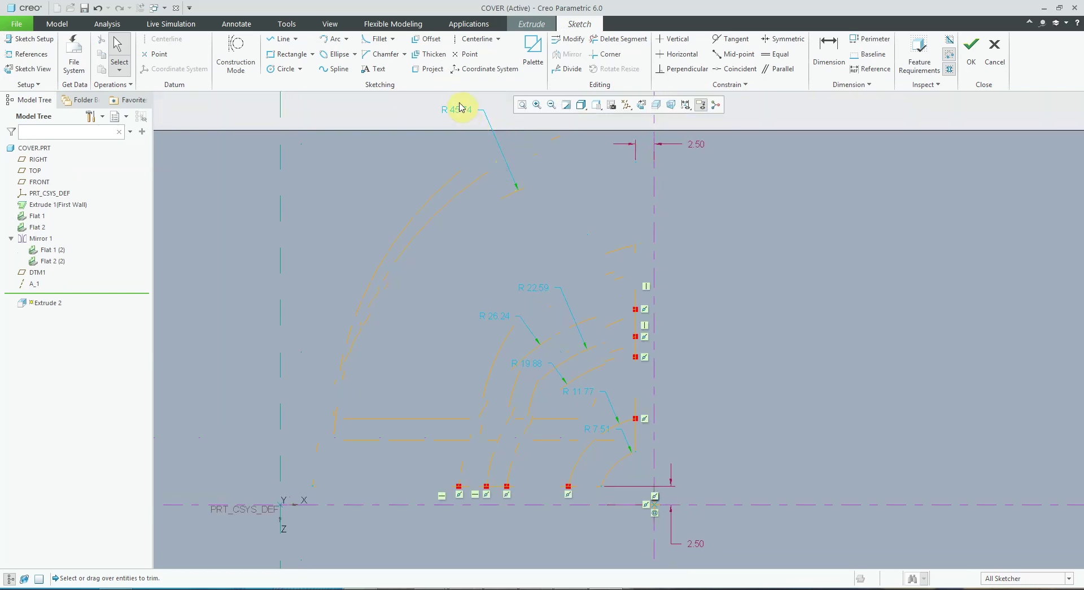
pyautogui.moveTo(460, 108); pyautogui.dragTo(381, 193)
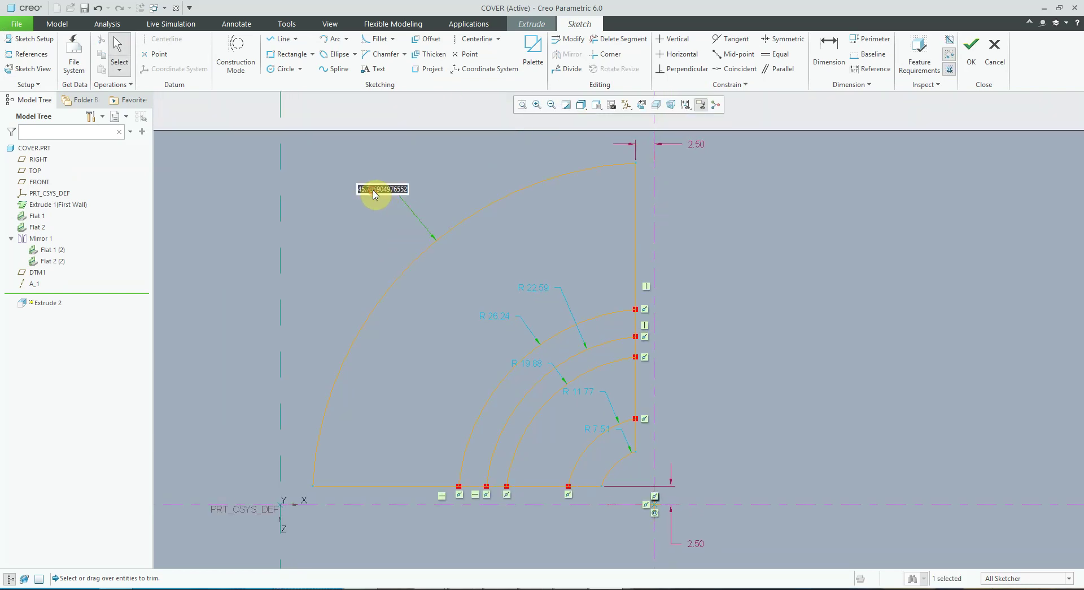
pyautogui.write('45')
pyautogui.press('Return')
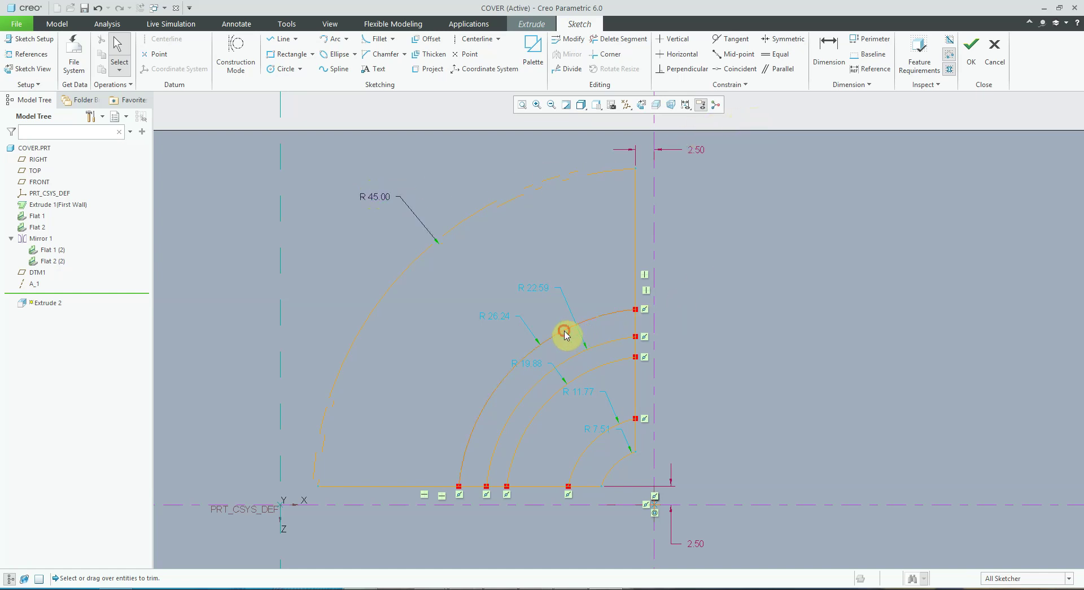
# Enlarge the second-largest arc to a radius of about 41, and set the third arc's radius to 37.5 and lock it.
pyautogui.moveTo(565, 335); pyautogui.dragTo(498, 240)
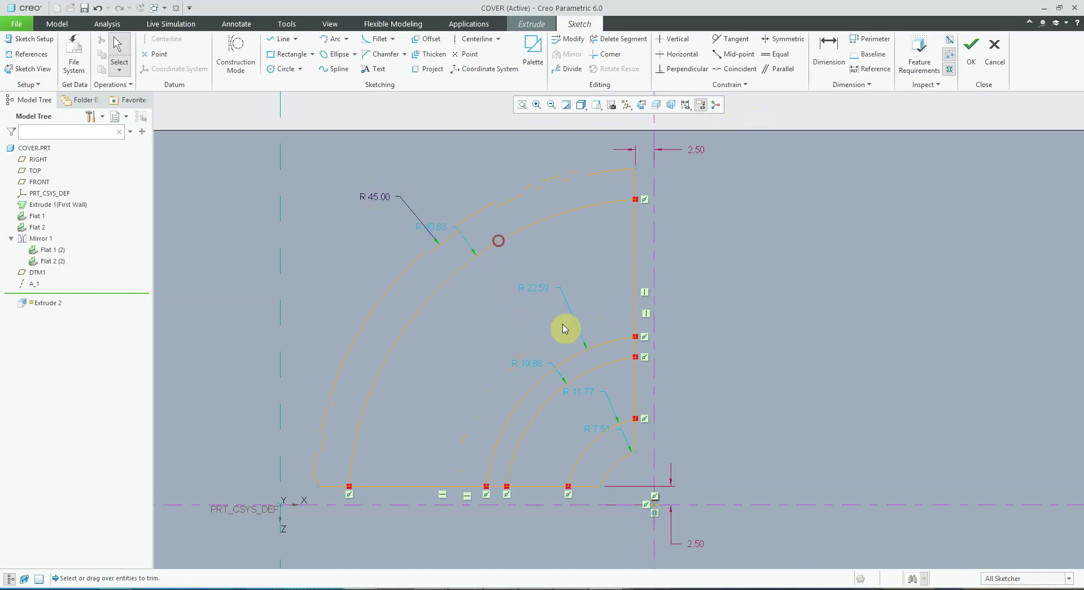
pyautogui.moveTo(571, 355); pyautogui.dragTo(507, 282)
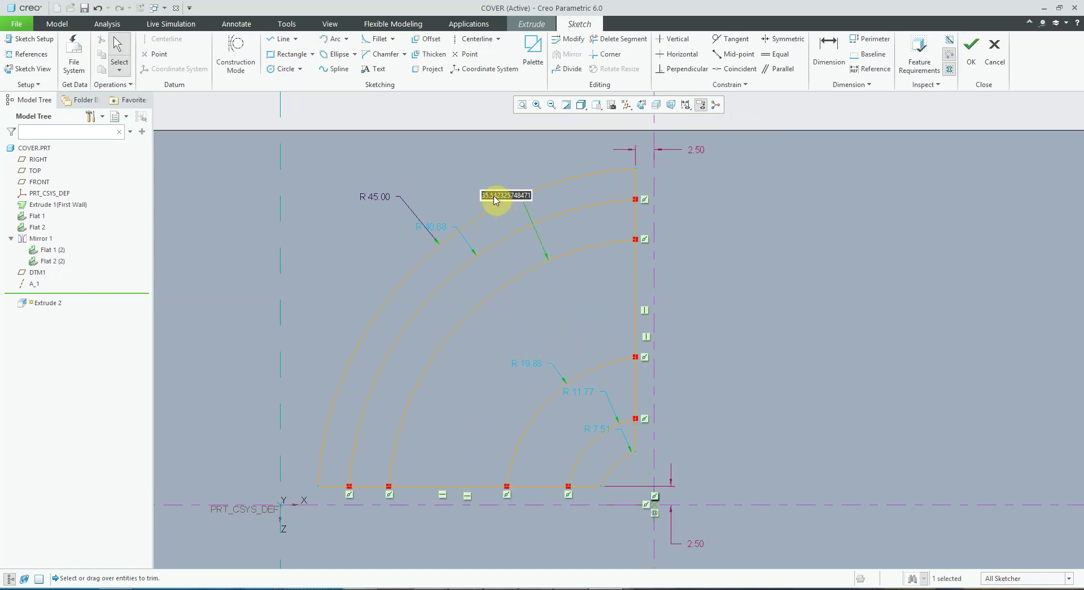
pyautogui.write('37.5')
pyautogui.press('Return')
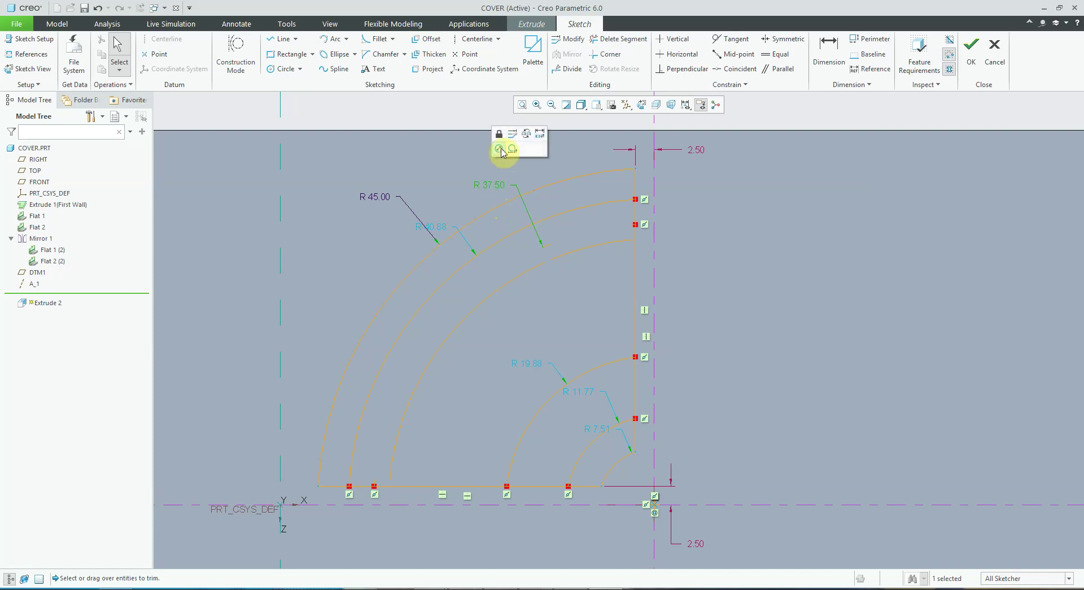
pyautogui.click(496, 131)
# Enlarge the fourth arc from the outside to a radius of about 34, and set the fifth arc's radius to 30.
pyautogui.moveTo(604, 373); pyautogui.dragTo(561, 285)
pyautogui.moveTo(612, 430); pyautogui.dragTo(549, 329)
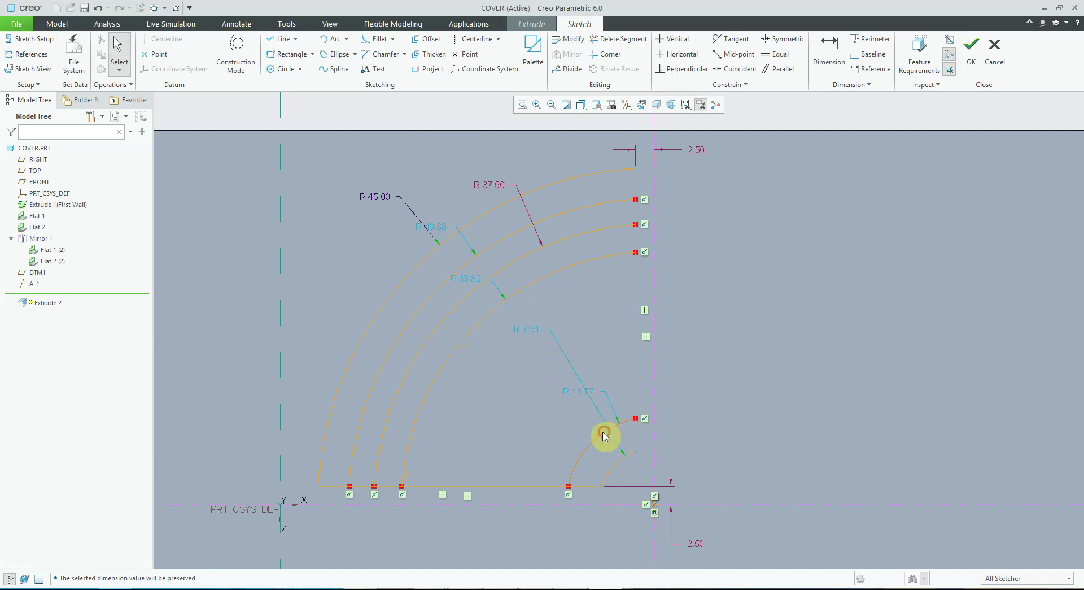
pyautogui.moveTo(603, 435); pyautogui.dragTo(559, 288)
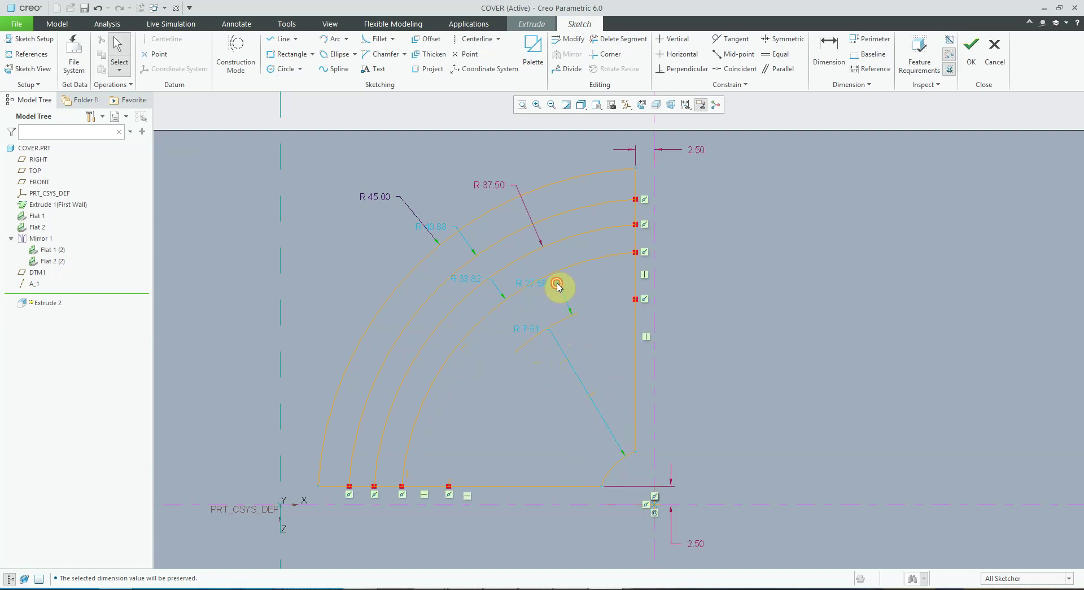
pyautogui.doubleClick(536, 284)
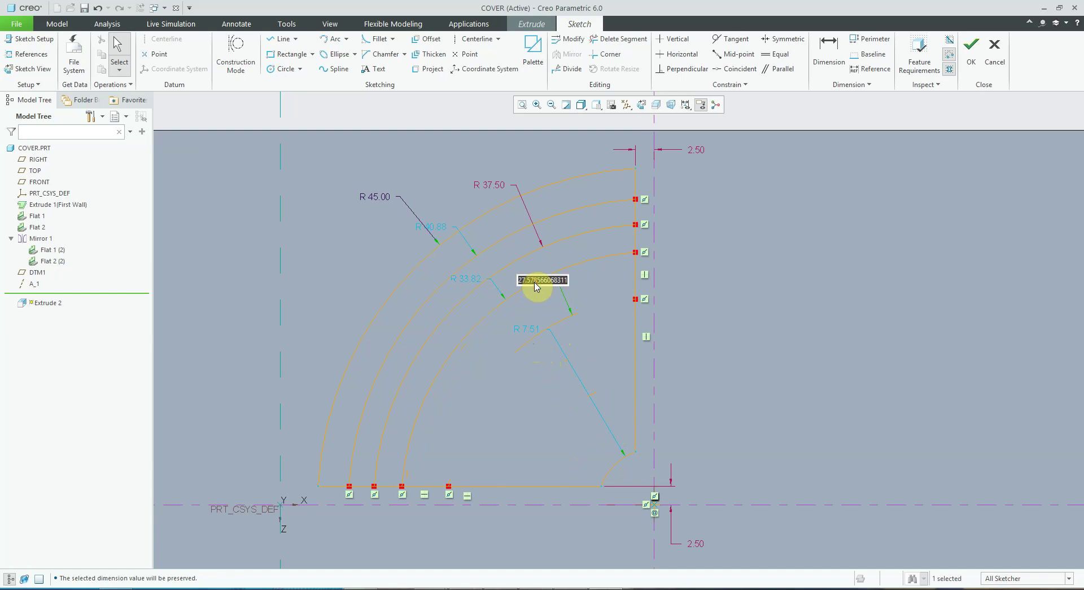
pyautogui.write('30')
pyautogui.press('Return')
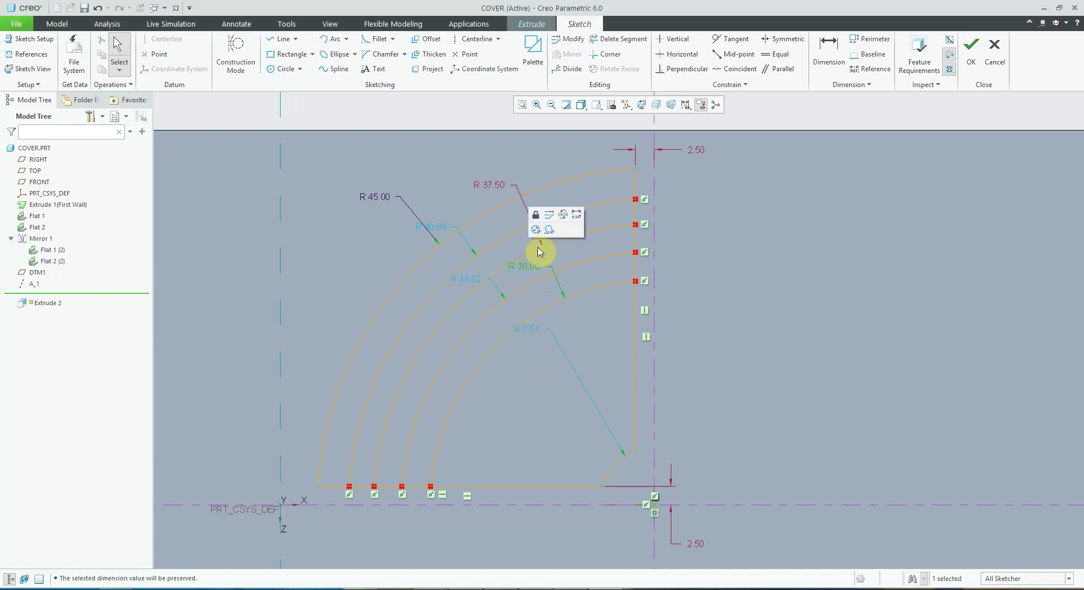
# Enlarge the innermost arc to a radius of about 27 and lock the outermost arc's radius dimension.
pyautogui.click(623, 464)
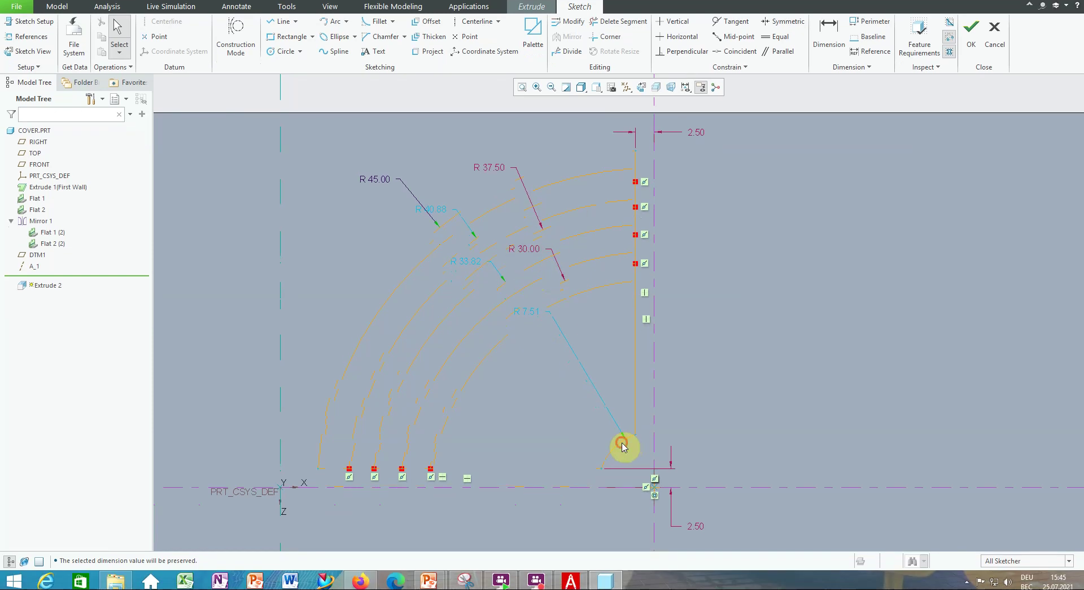
pyautogui.moveTo(622, 443); pyautogui.dragTo(548, 323)
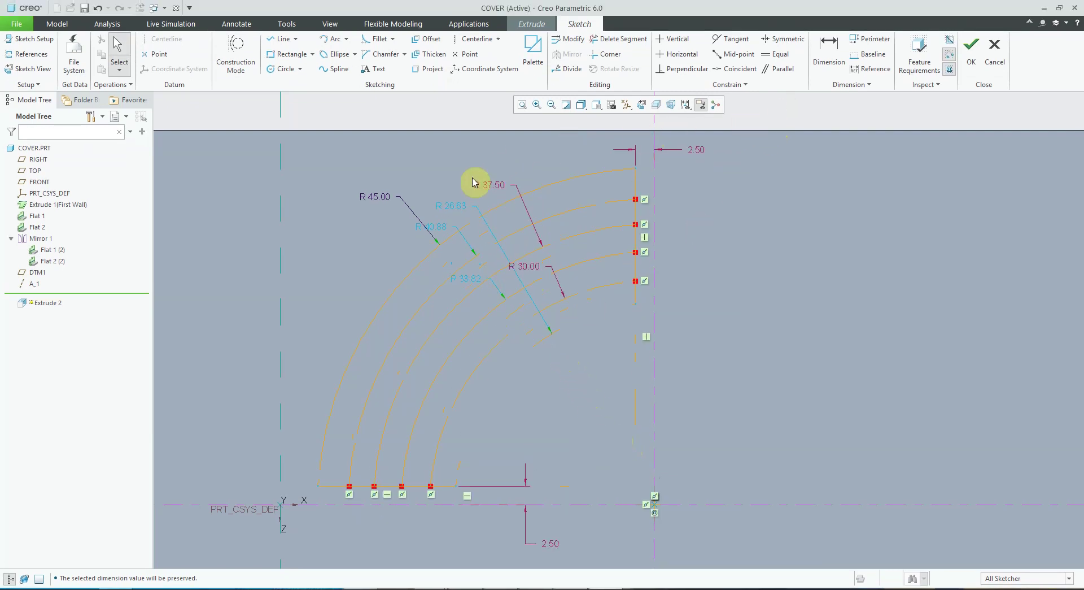
pyautogui.click(378, 198)
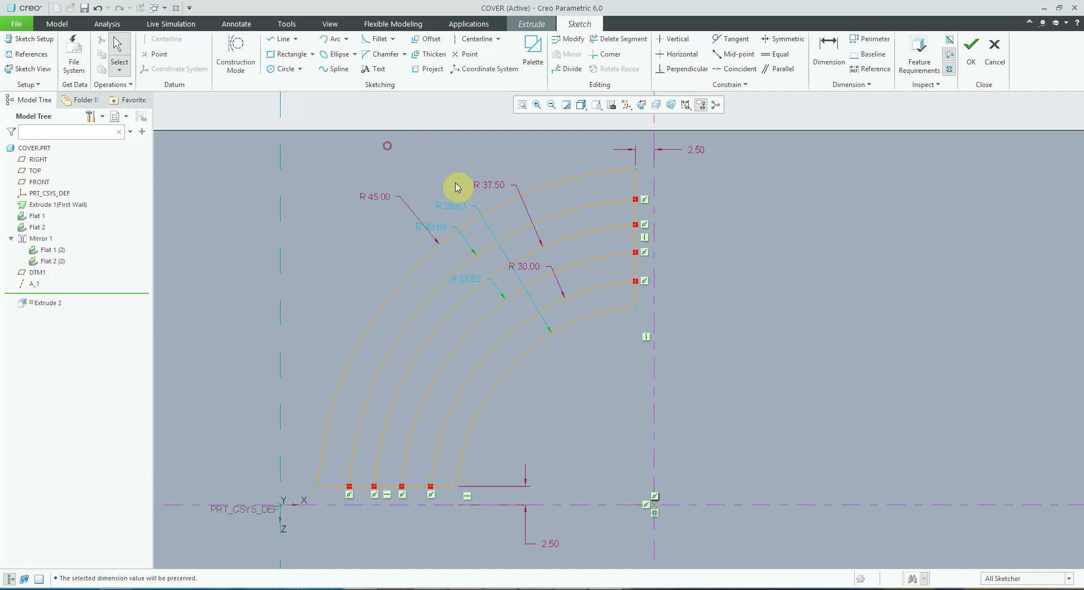
pyautogui.click(501, 186)
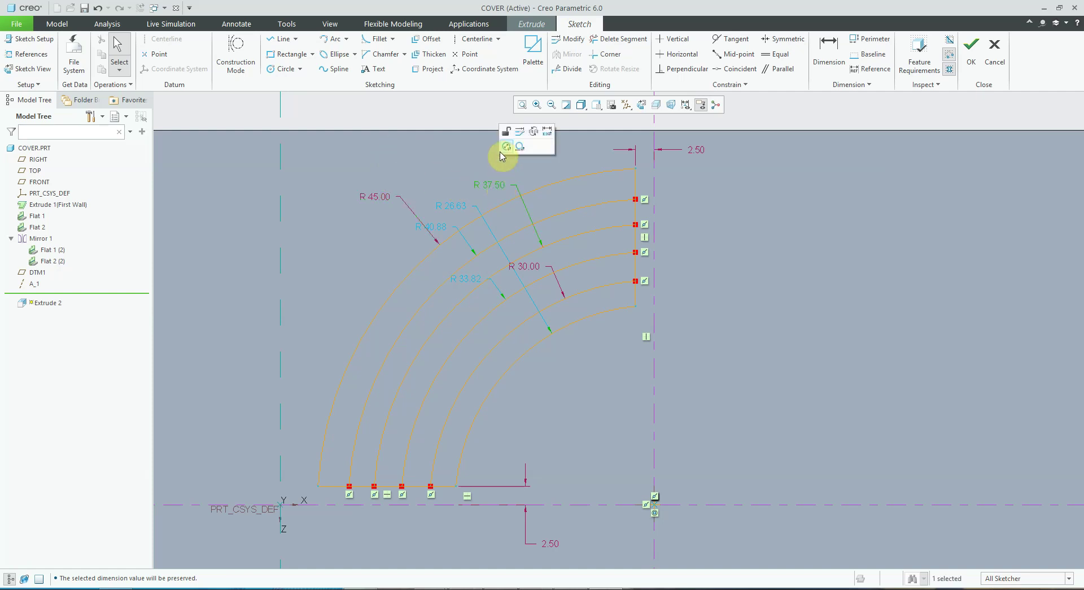
pyautogui.click(526, 266)
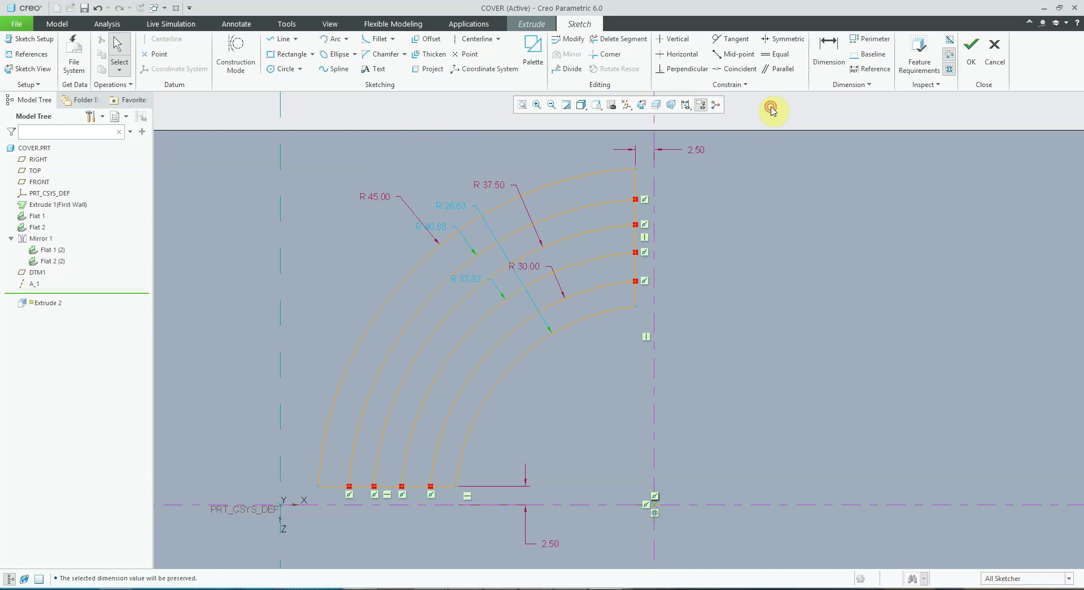
# Trim the vertical and horizontal end-line segments in the gaps between the arc pairs to leave three separate closed slots.
pyautogui.click(620, 38)
pyautogui.moveTo(625, 217); pyautogui.dragTo(648, 217)
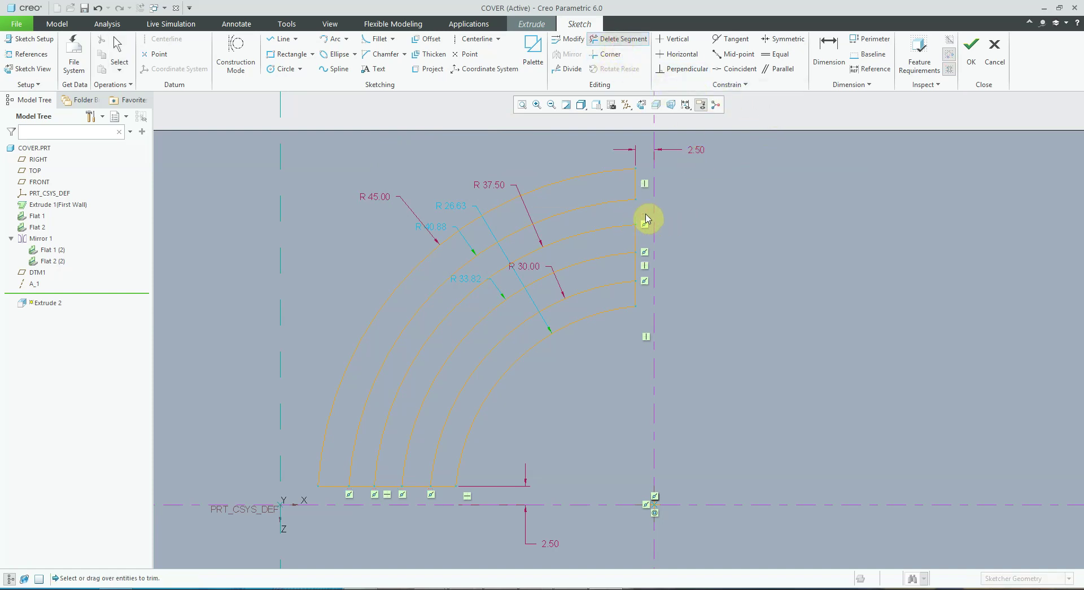
pyautogui.moveTo(625, 271); pyautogui.dragTo(647, 275)
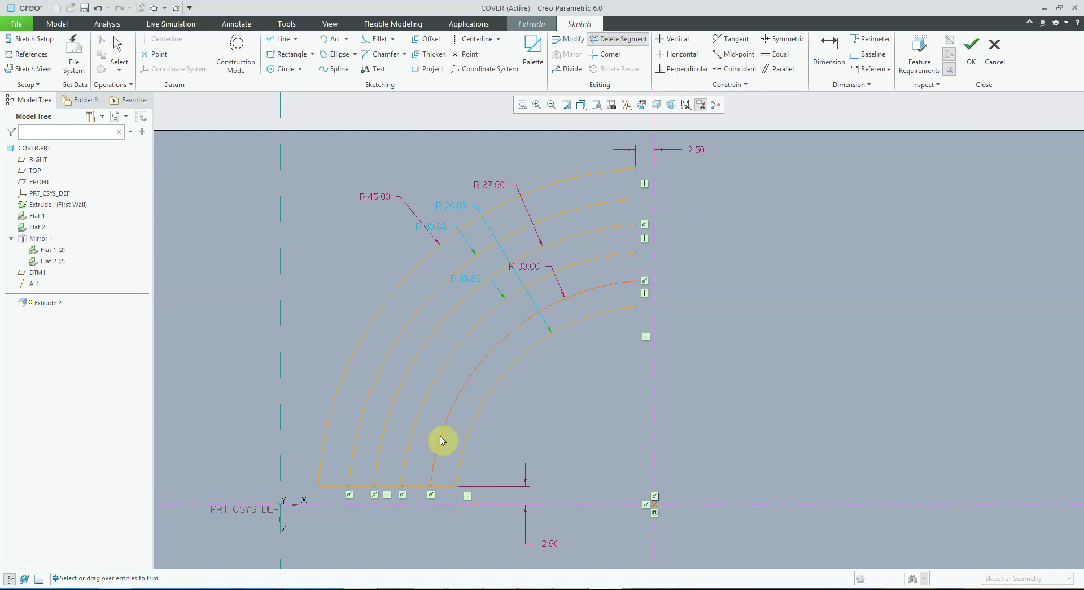
pyautogui.click(413, 478)
pyautogui.click(365, 482)
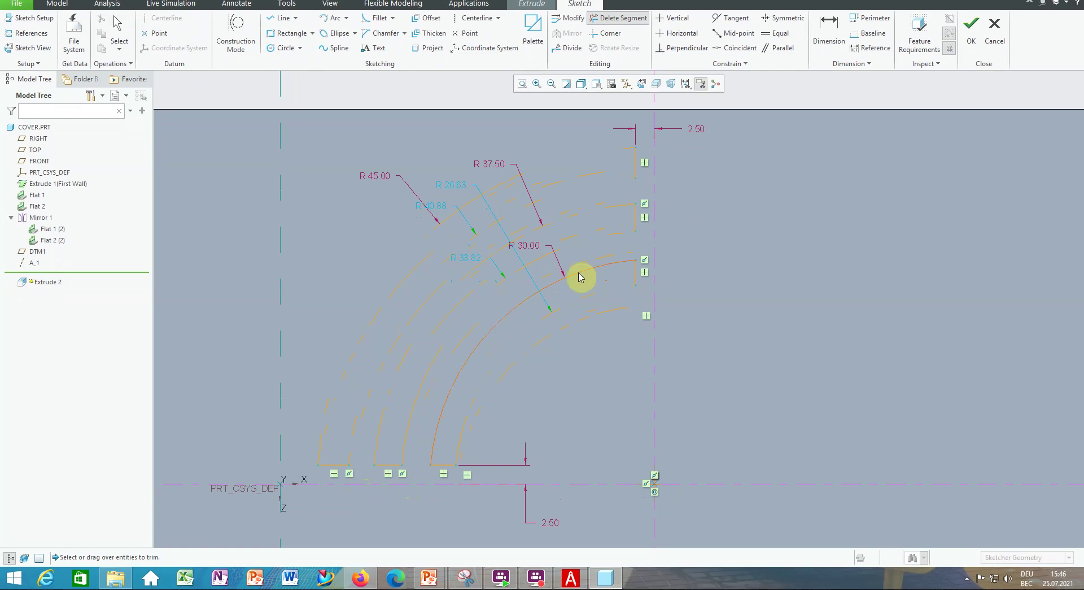
pyautogui.middleClick(759, 112)
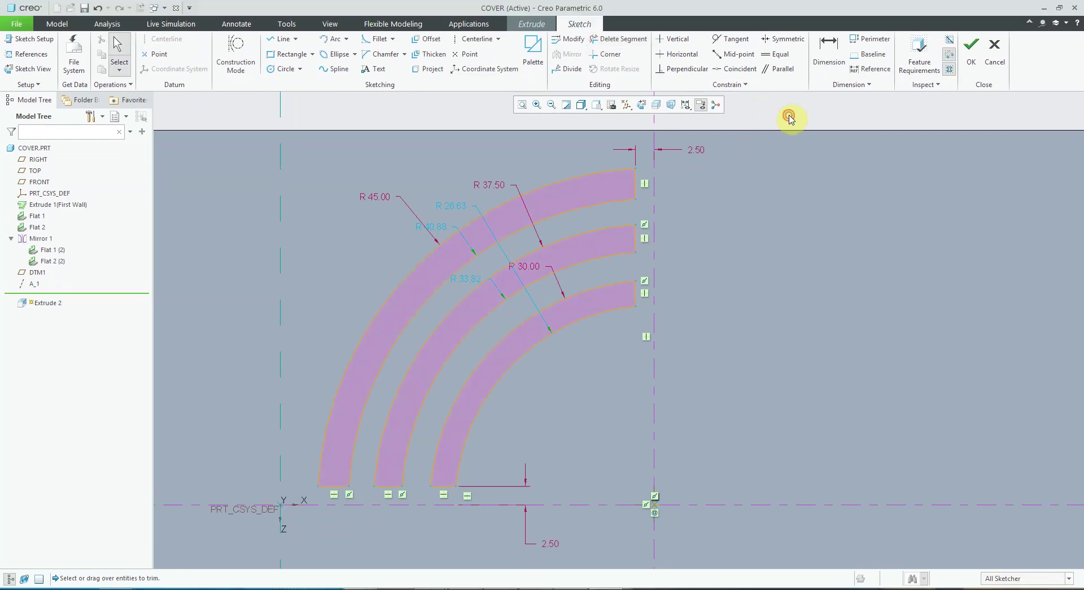
# Dimension the vertical end line of the outermost slot and set its length to 5.
pyautogui.click(829, 52)
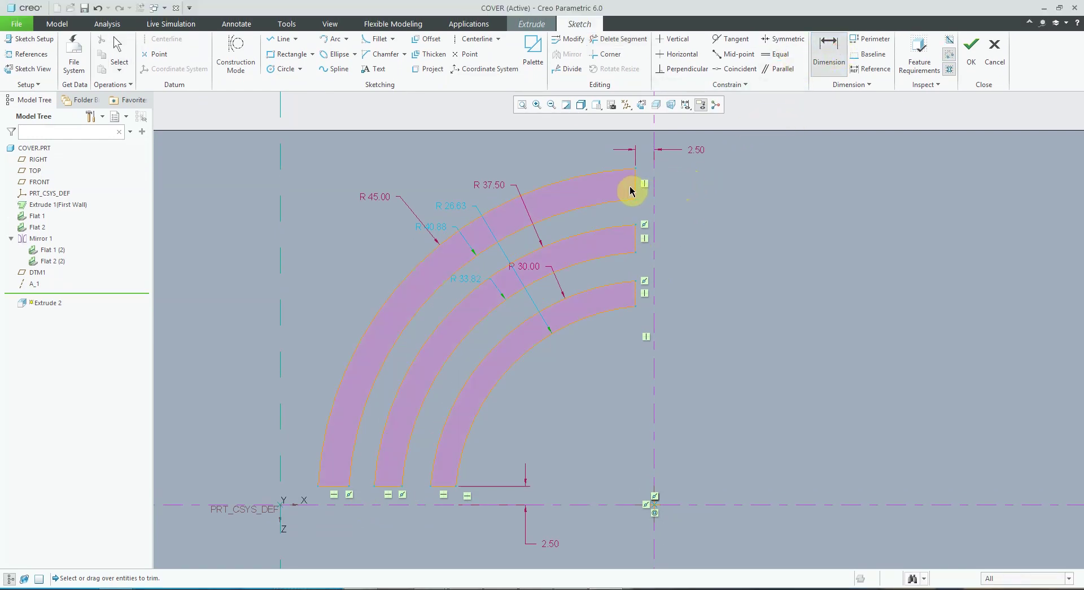
pyautogui.middleClick(672, 186)
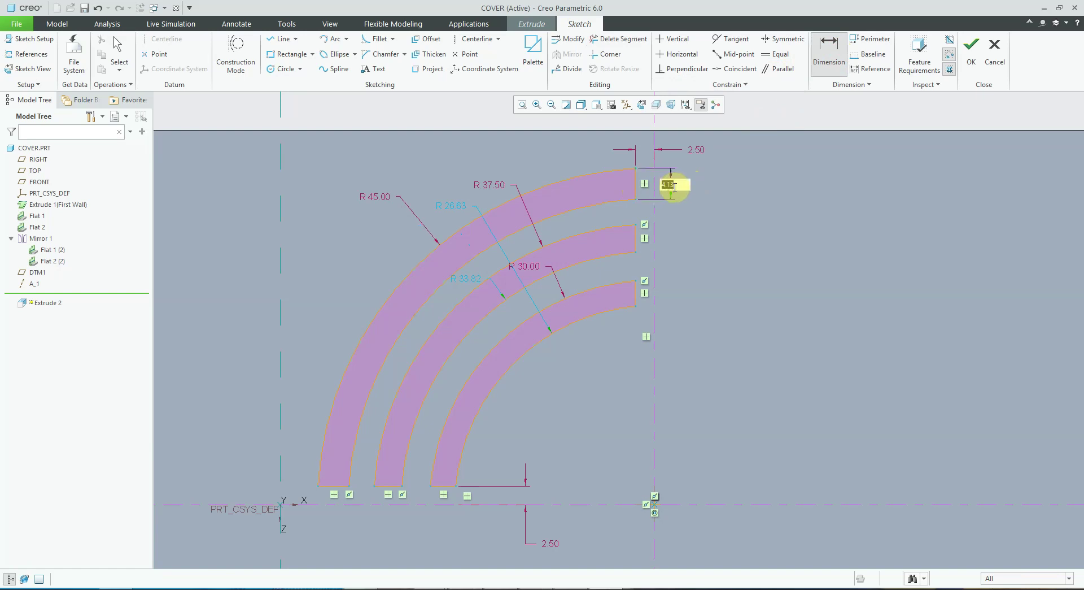
pyautogui.press('Return')
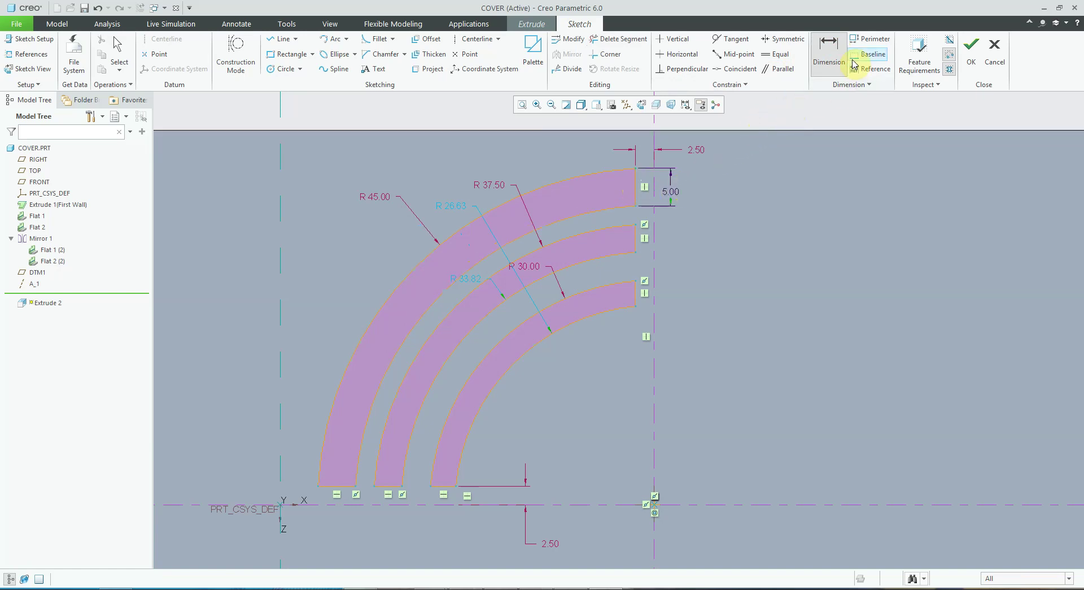
# Make the vertical end lines of all three slots equal in length, then finish the sketch and complete the extruded cut.
pyautogui.click(777, 57)
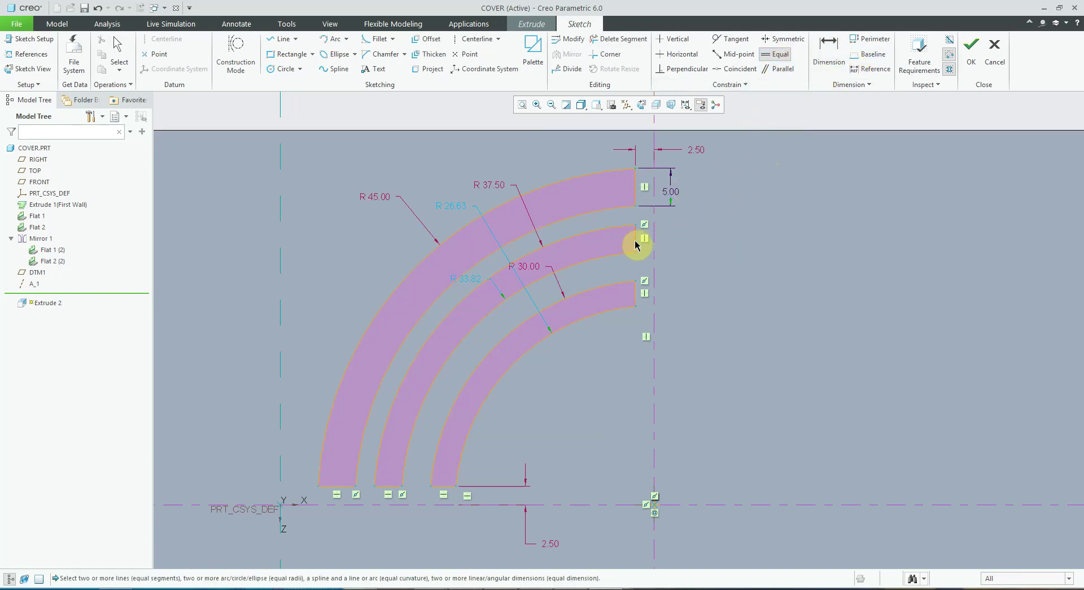
pyautogui.click(635, 179)
pyautogui.click(636, 243)
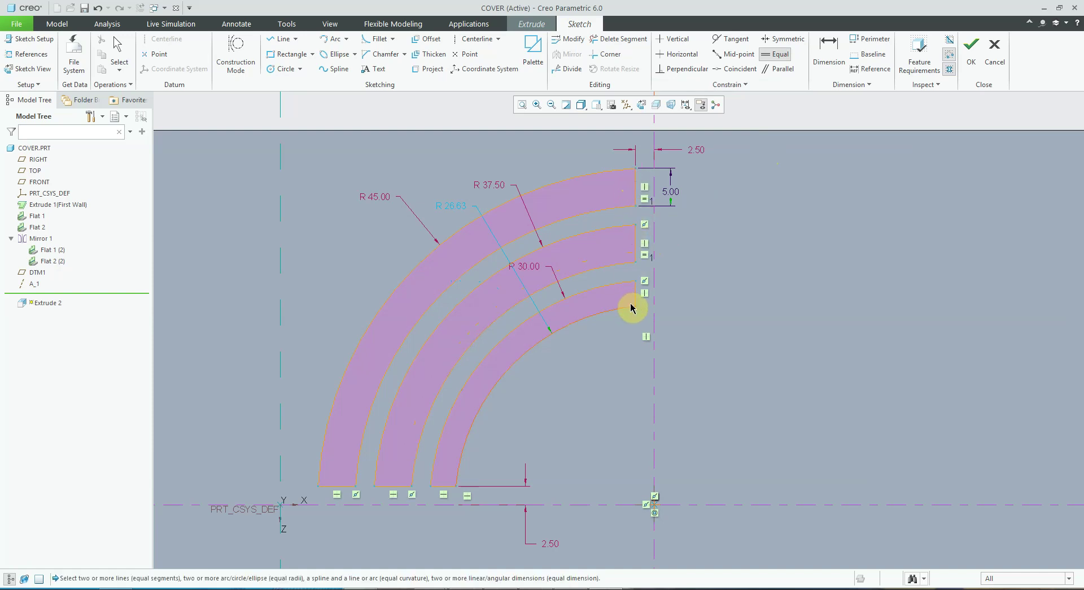
pyautogui.click(635, 301)
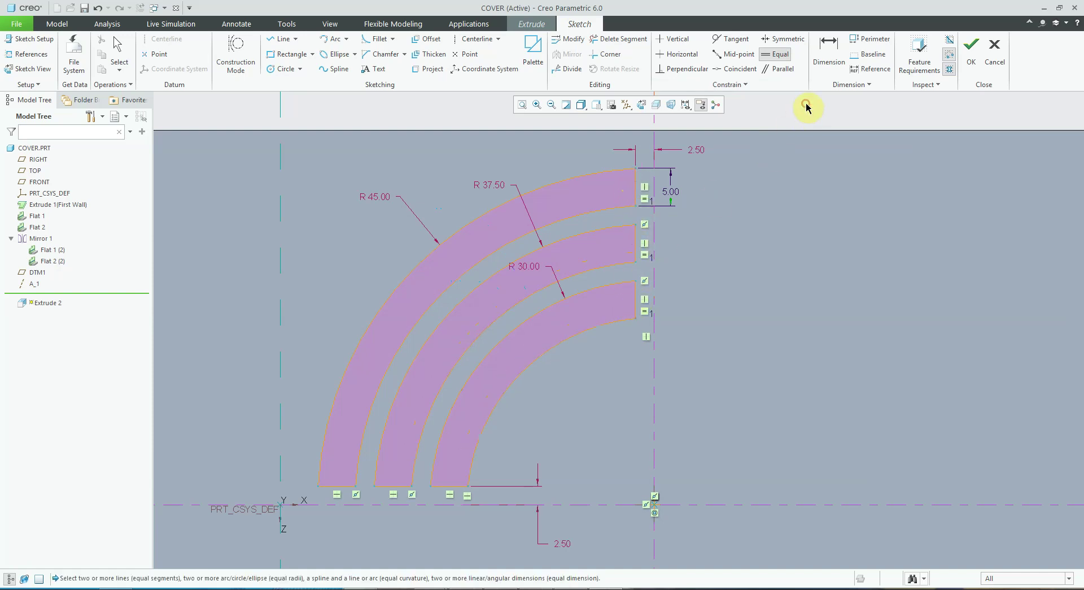
pyautogui.click(972, 49)
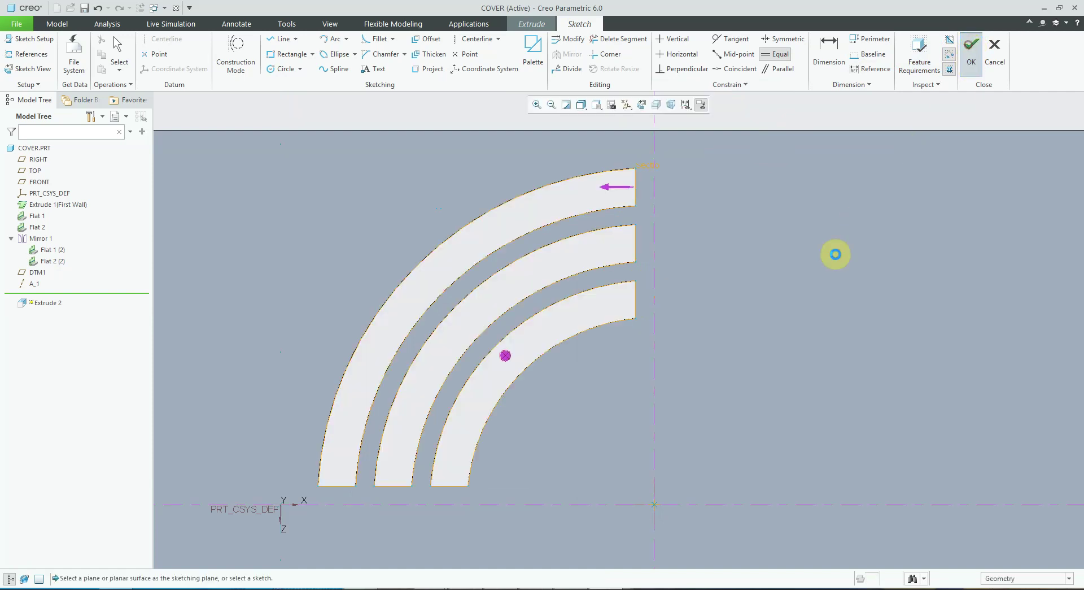
pyautogui.click(508, 62)
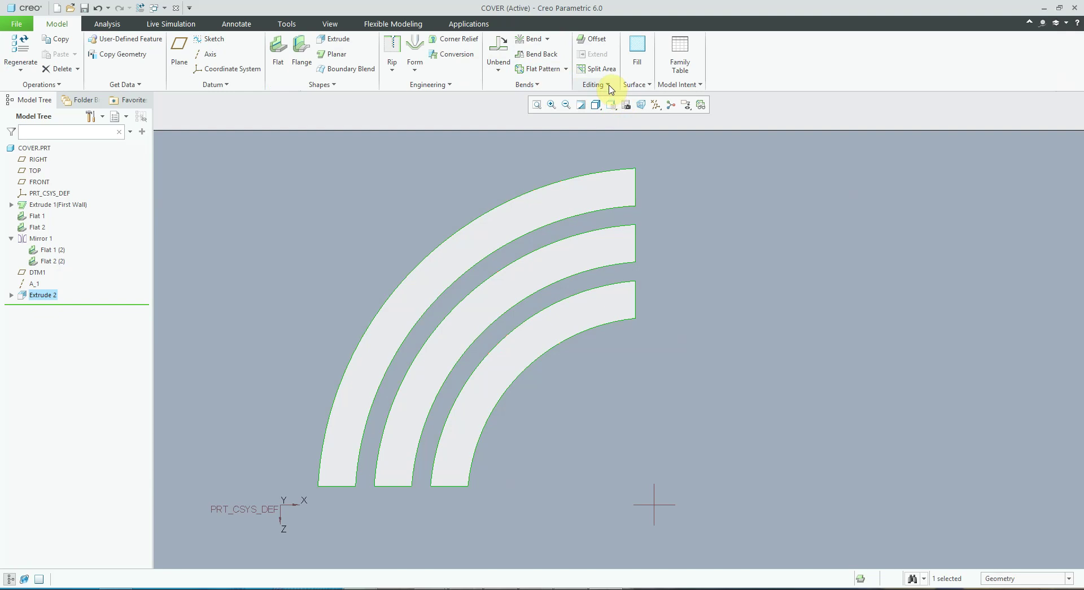
# Pattern the quarter-arc cut around axis A_1 with 4 members spaced 90° apart.
pyautogui.click(608, 84)
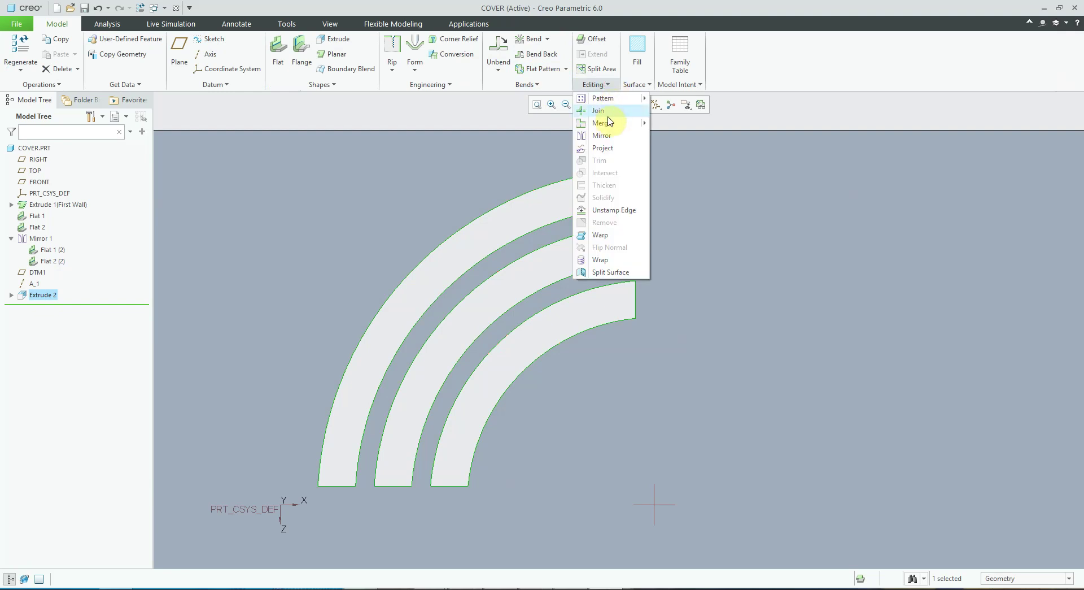
pyautogui.click(601, 98)
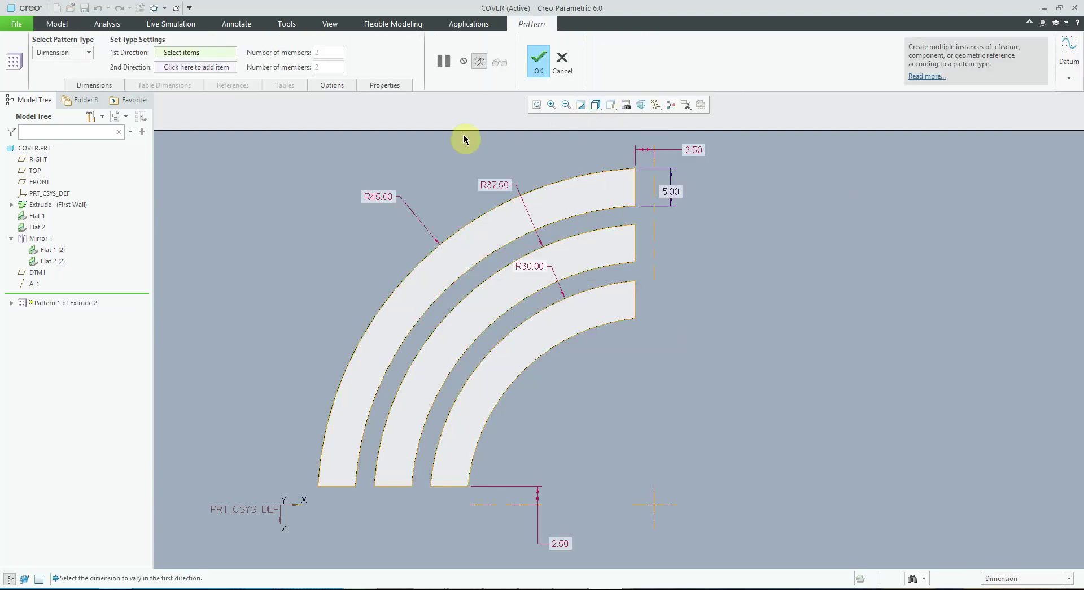
pyautogui.click(86, 52)
pyautogui.click(49, 82)
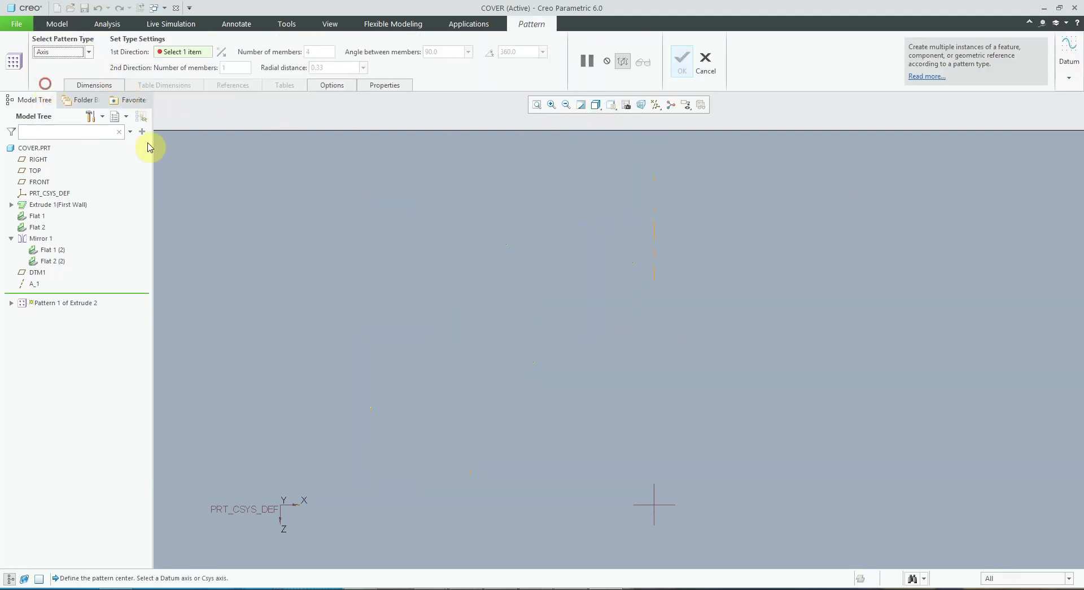
pyautogui.moveTo(608, 462); pyautogui.dragTo(664, 474, button='middle')
pyautogui.click(634, 477)
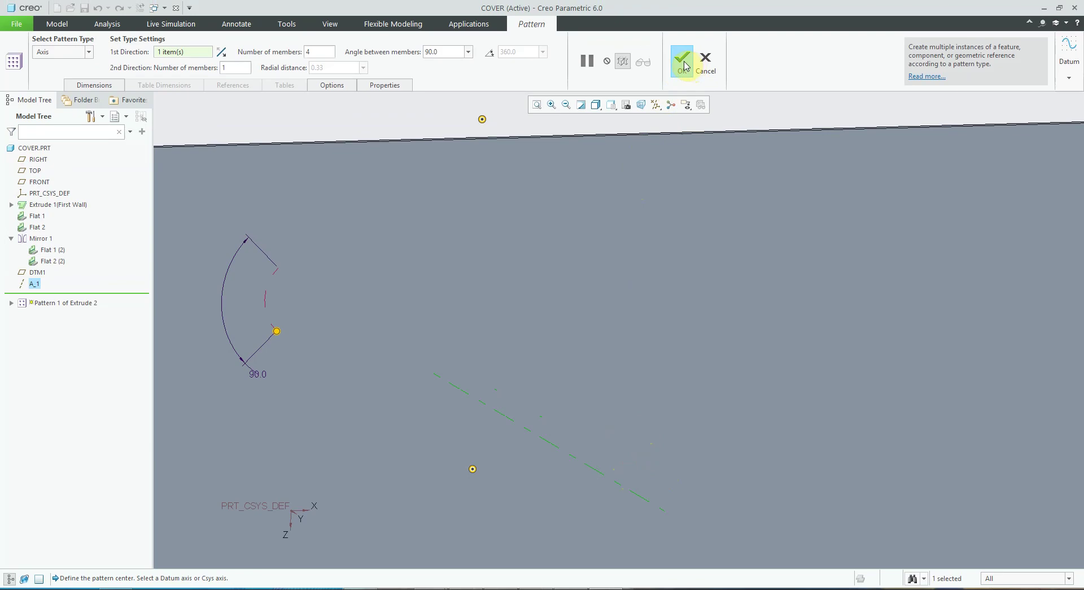
pyautogui.click(684, 62)
pyautogui.hotkey('ctrl', 'd')
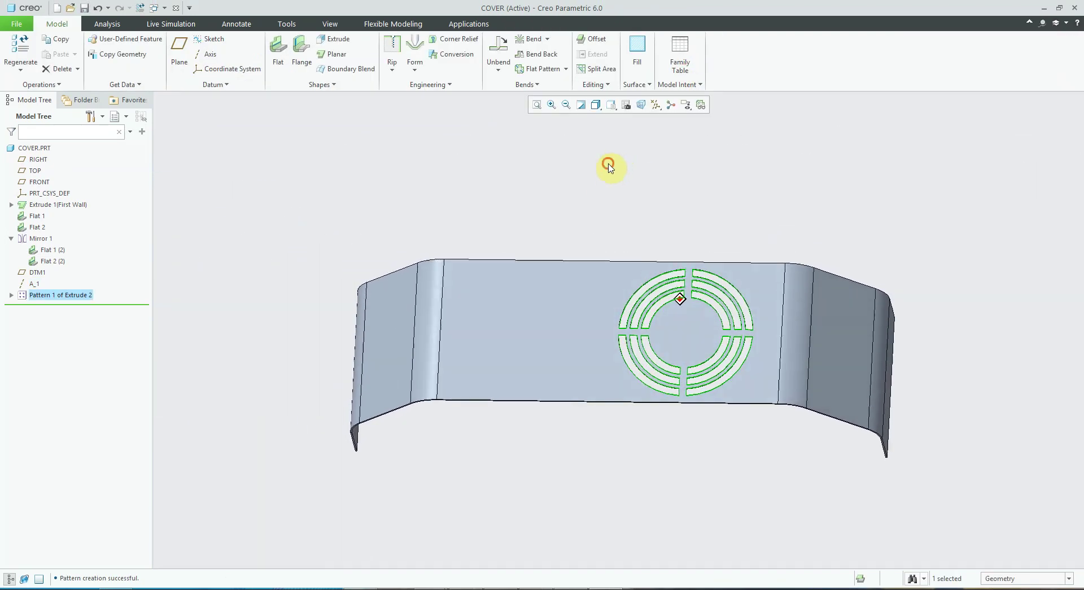
pyautogui.click(608, 165)
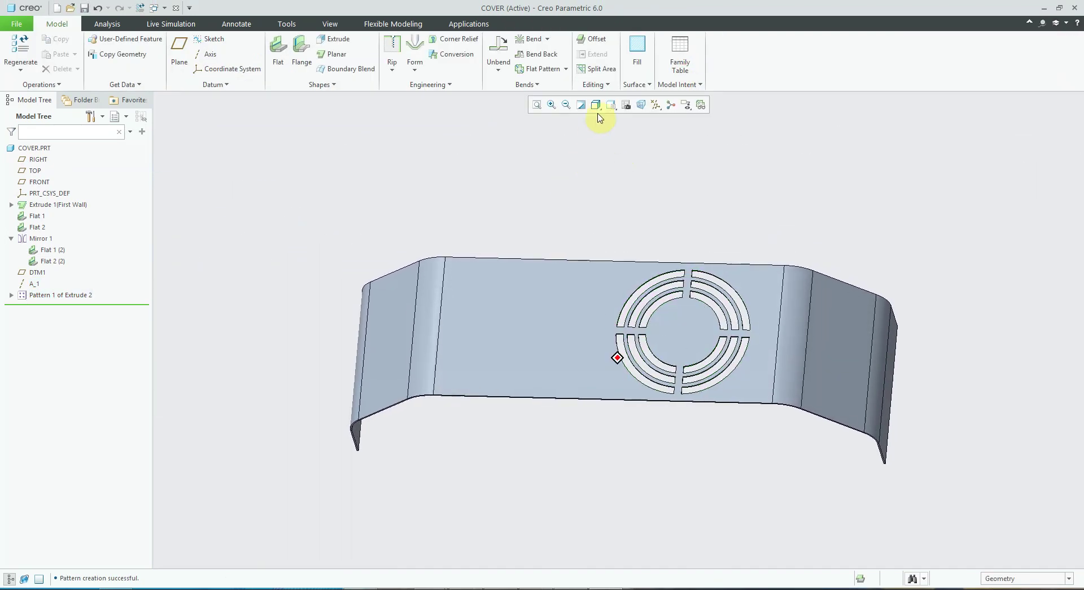
# Turn on the display of the datum planes.
pyautogui.click(611, 85)
pyautogui.click(533, 165)
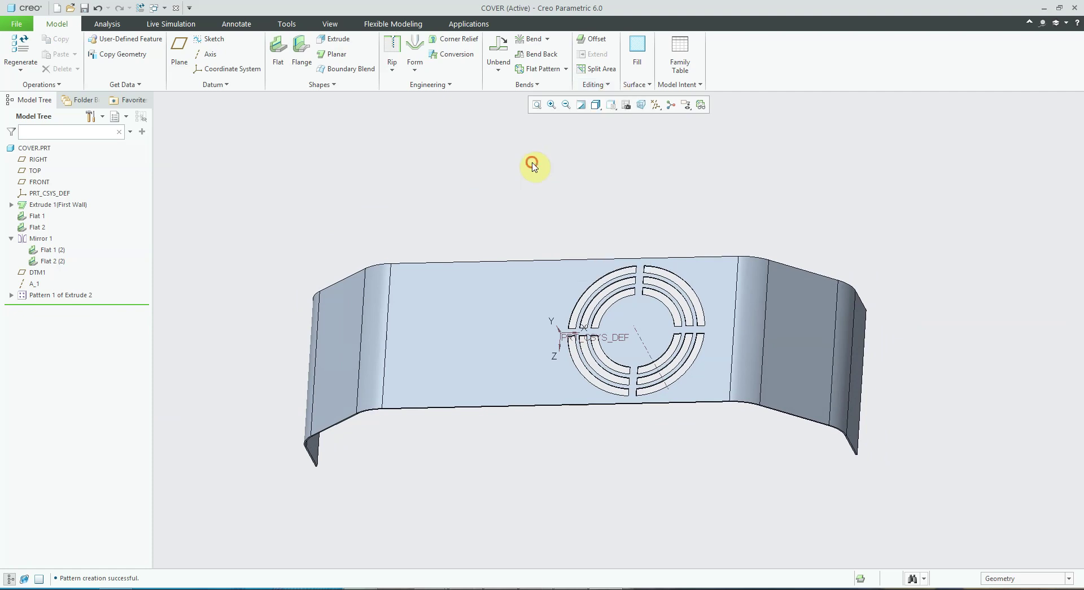
pyautogui.click(660, 112)
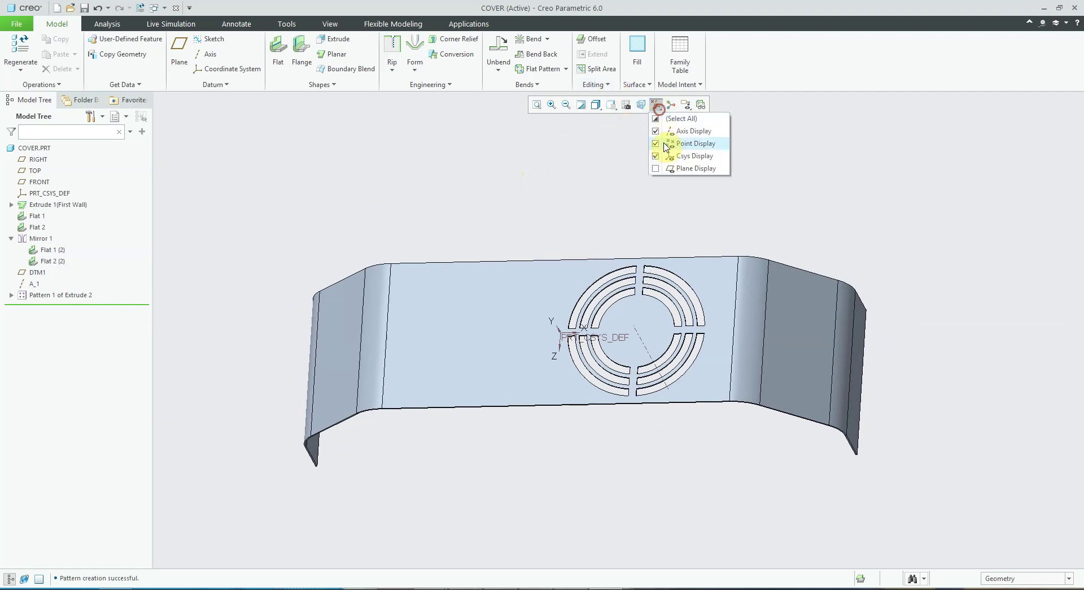
pyautogui.click(658, 169)
pyautogui.click(522, 125)
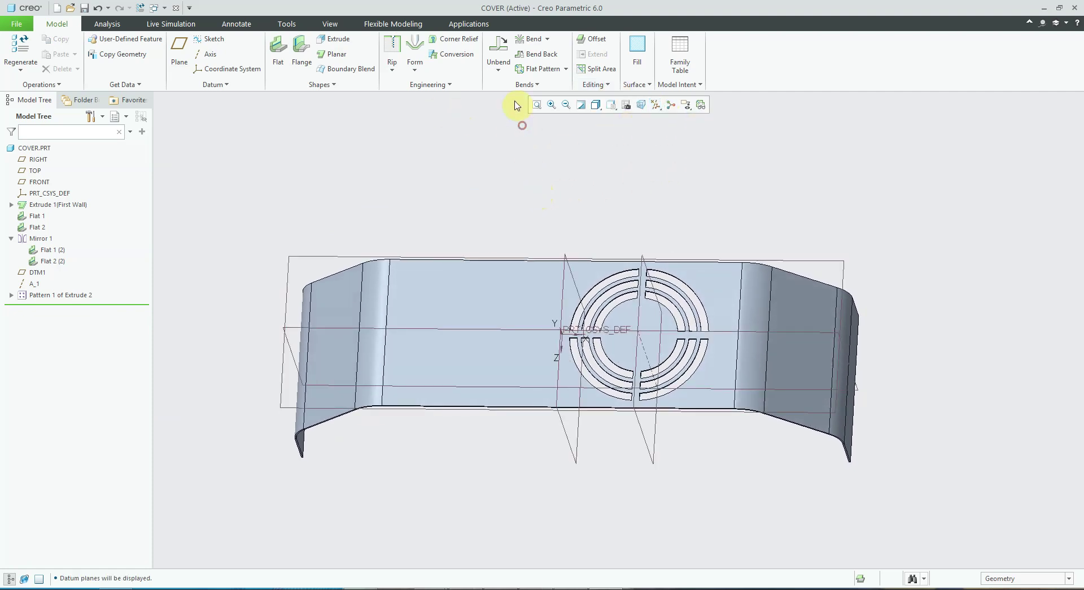
# Mirror the circular pattern of arc cuts about the RIGHT datum plane.
pyautogui.click(608, 86)
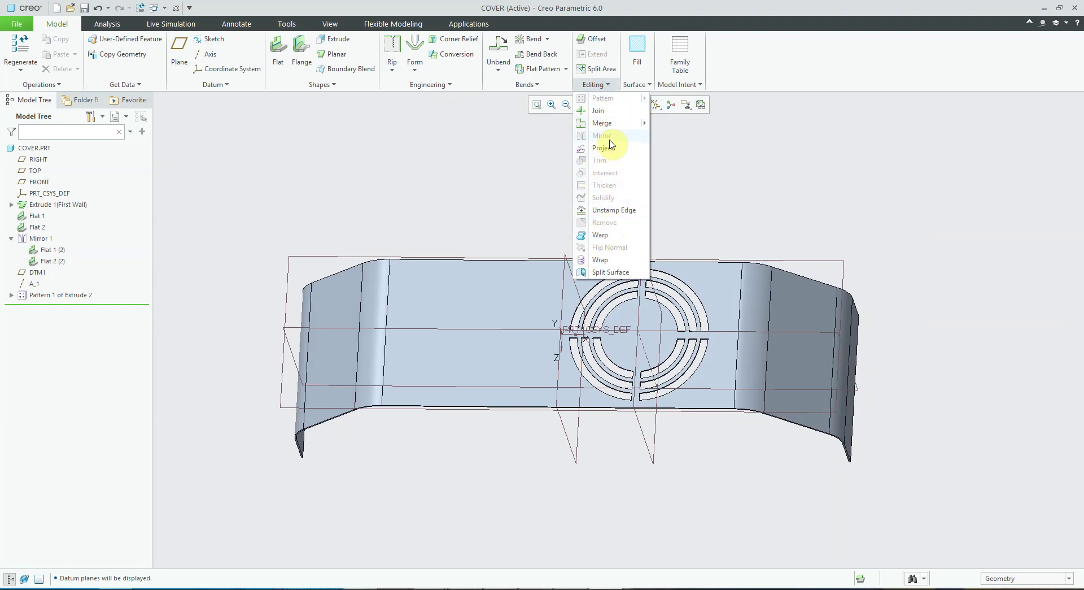
pyautogui.click(477, 180)
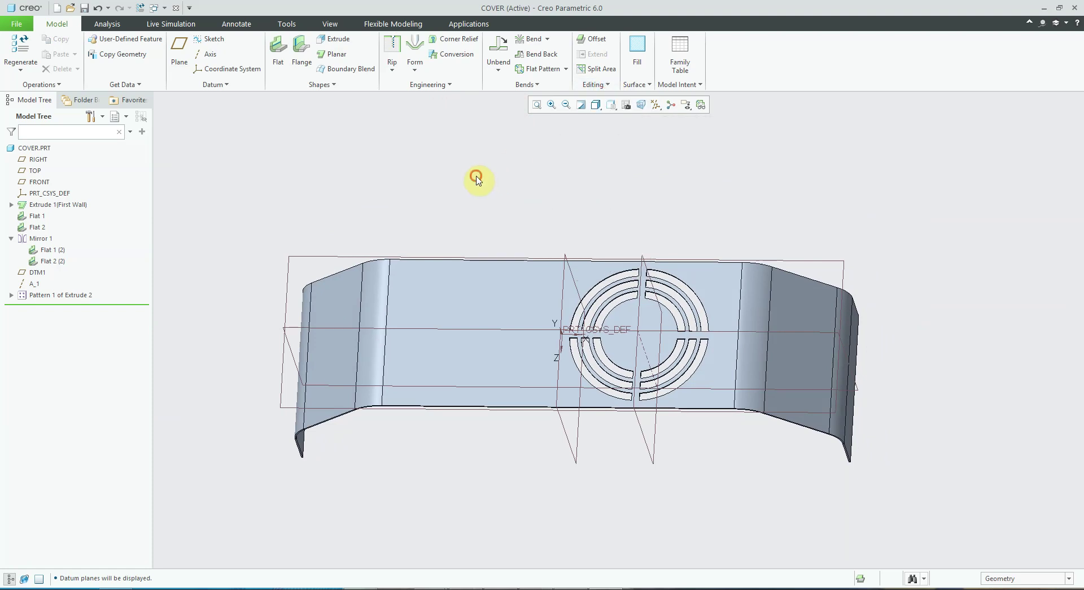
pyautogui.click(60, 294)
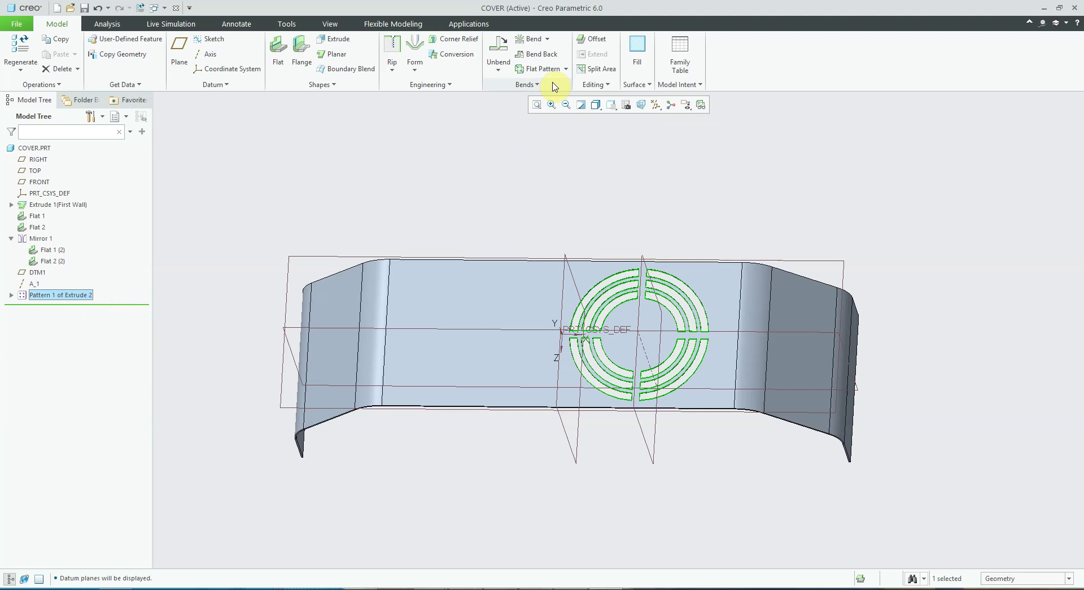
pyautogui.click(610, 86)
pyautogui.click(602, 135)
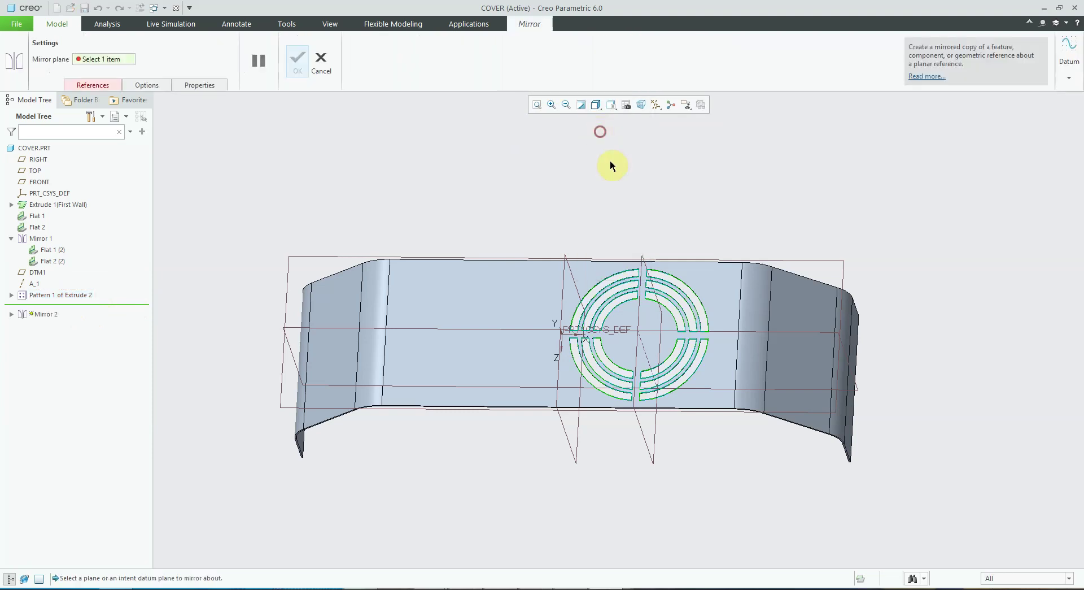
pyautogui.click(565, 283)
pyautogui.click(305, 66)
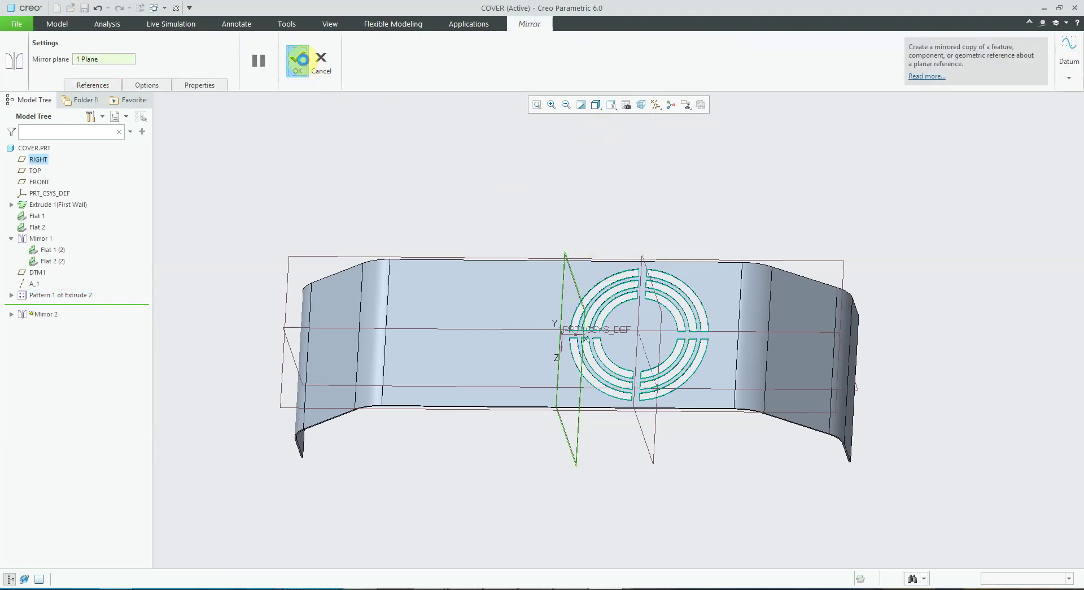
# Unbend all of the cover's bends to flatten the sheet metal part.
pyautogui.moveTo(453, 130); pyautogui.dragTo(445, 152, button='middle')
pyautogui.click(444, 151)
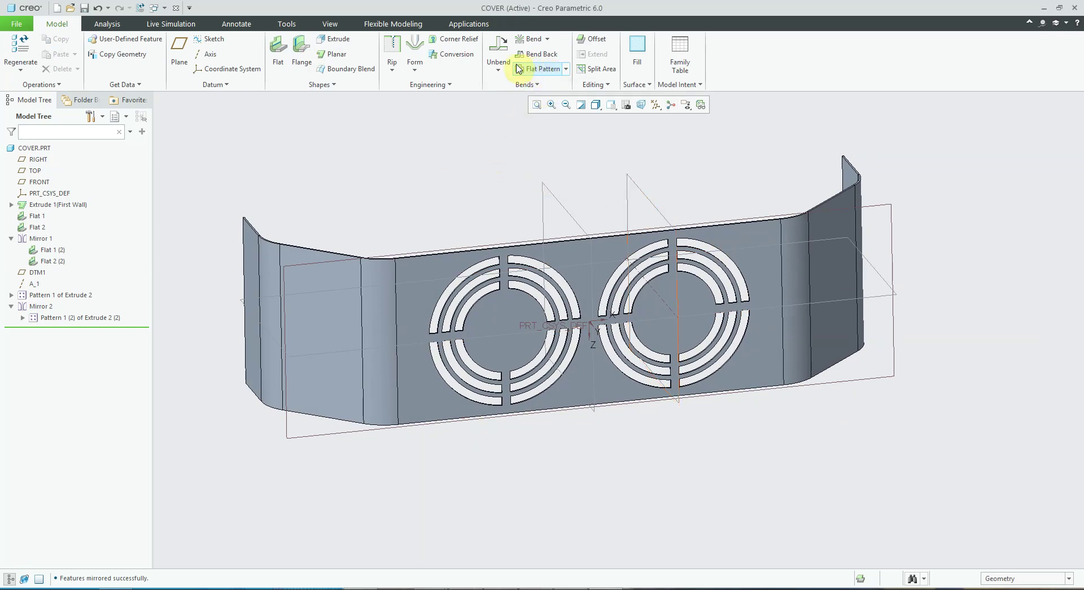
pyautogui.click(498, 52)
pyautogui.click(591, 62)
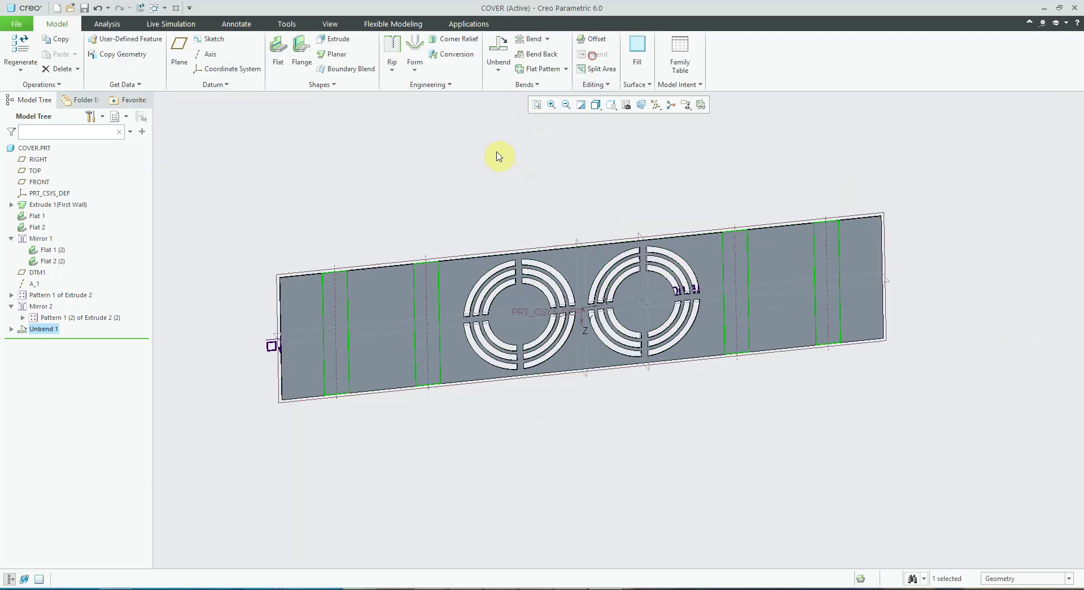
# Start an extrude on the flattened wall and sketch a horizontal rectangle about 80 long near its upper-left corner.
pyautogui.scroll(5, 491, 170)
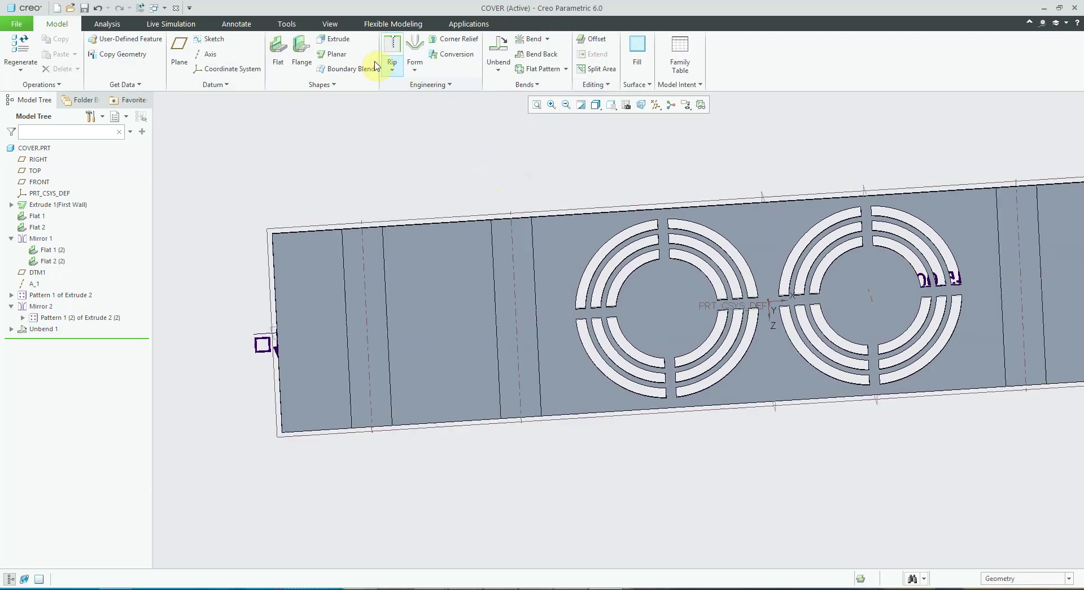
pyautogui.click(333, 39)
pyautogui.click(416, 250)
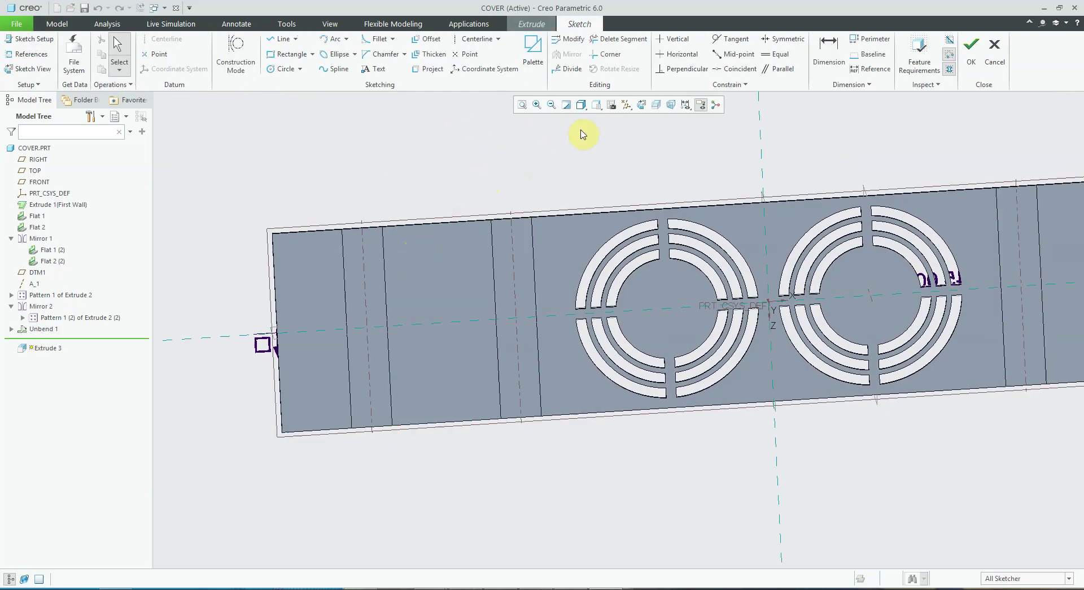
pyautogui.click(642, 107)
pyautogui.scroll(-5, 444, 259)
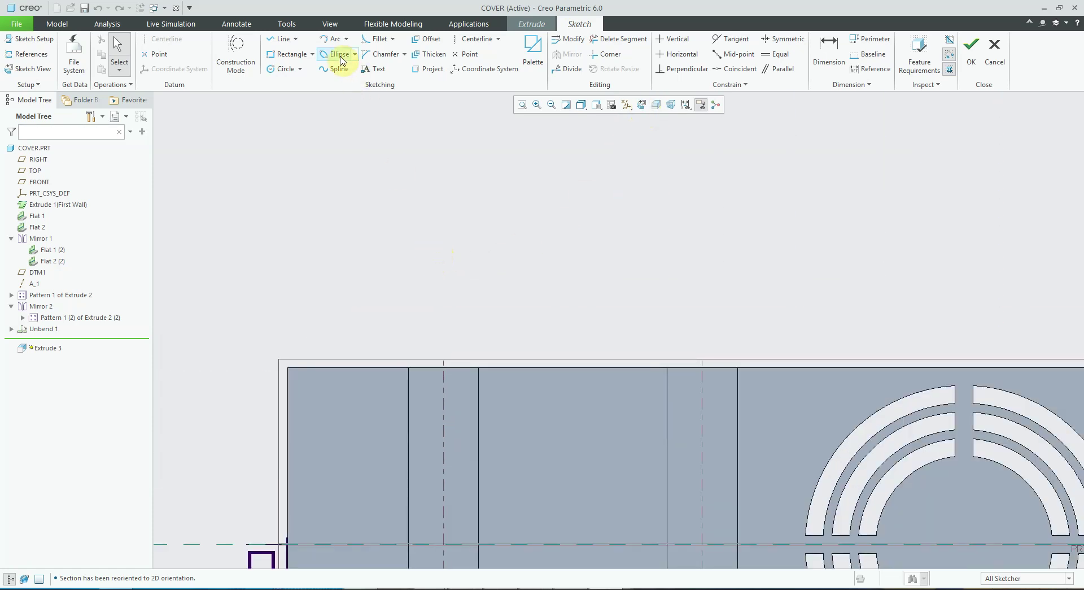
pyautogui.click(288, 54)
pyautogui.click(348, 394)
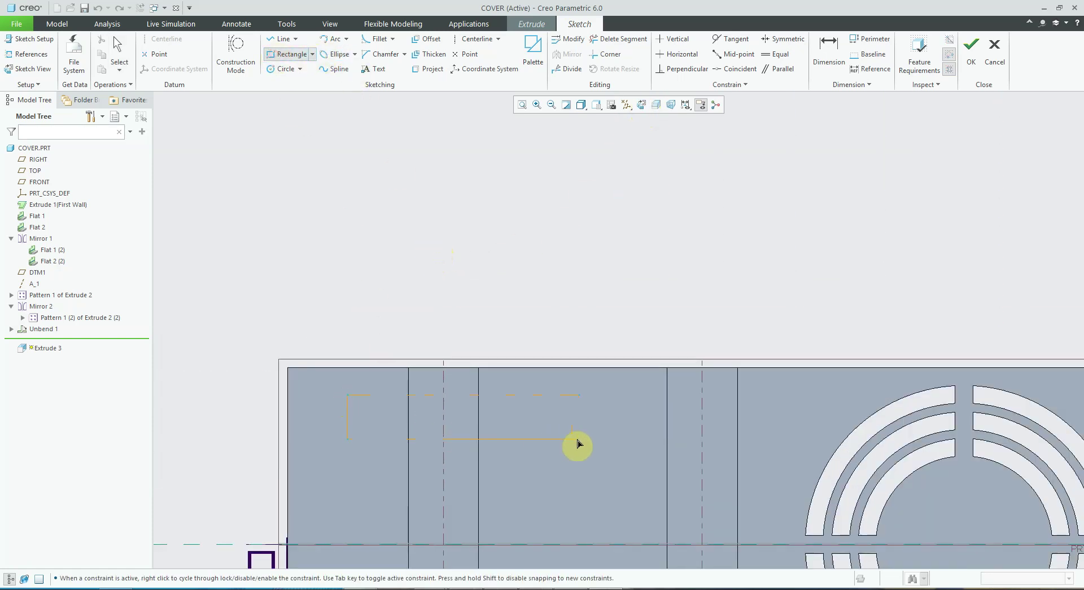
pyautogui.click(630, 417)
pyautogui.middleClick(661, 299)
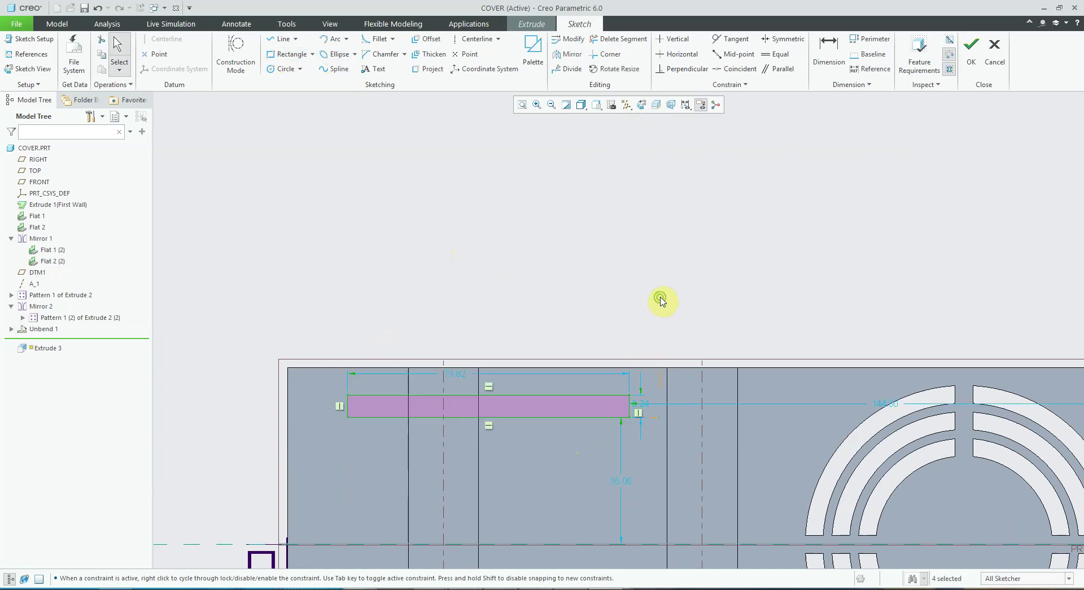
# Dimension the rectangle's height as 5 and its offset from the sheet's upper edge as 5.
pyautogui.click(828, 48)
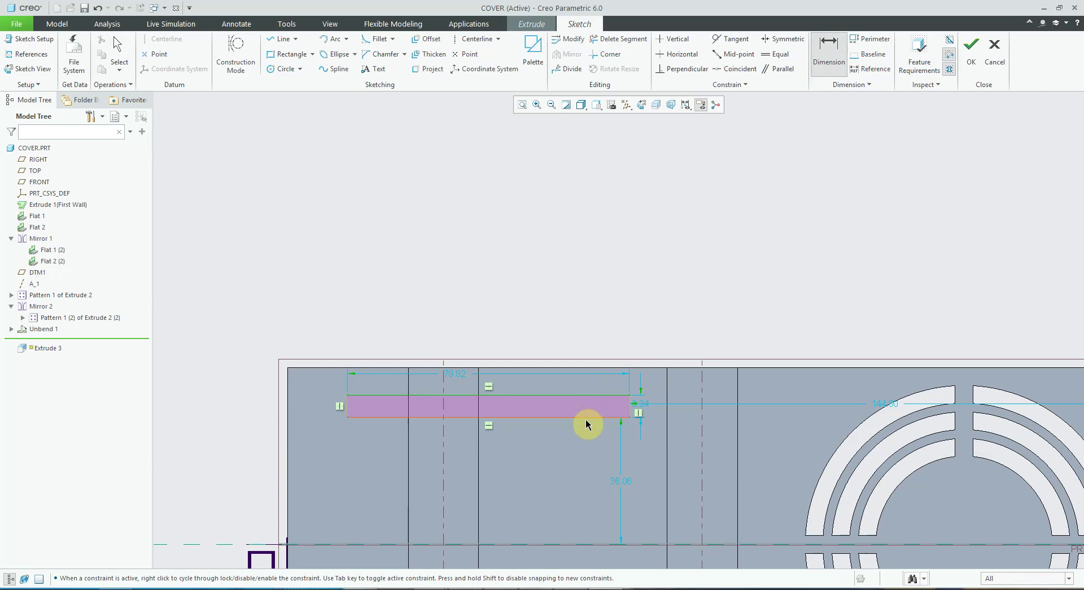
pyautogui.middleClick(600, 407)
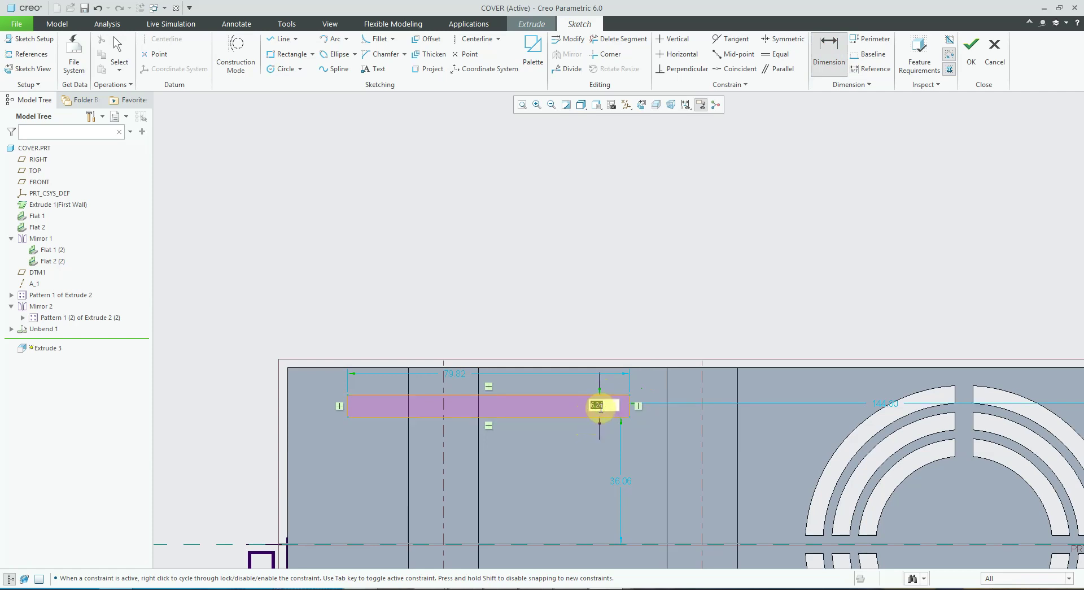
pyautogui.write('5')
pyautogui.press('Return')
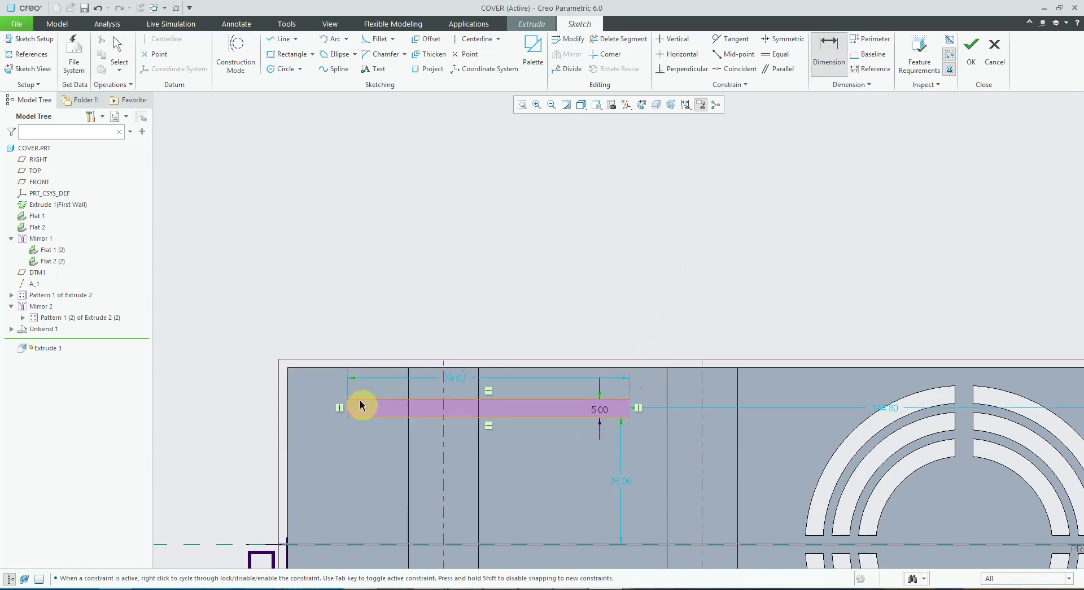
pyautogui.click(381, 367)
pyautogui.middleClick(476, 312)
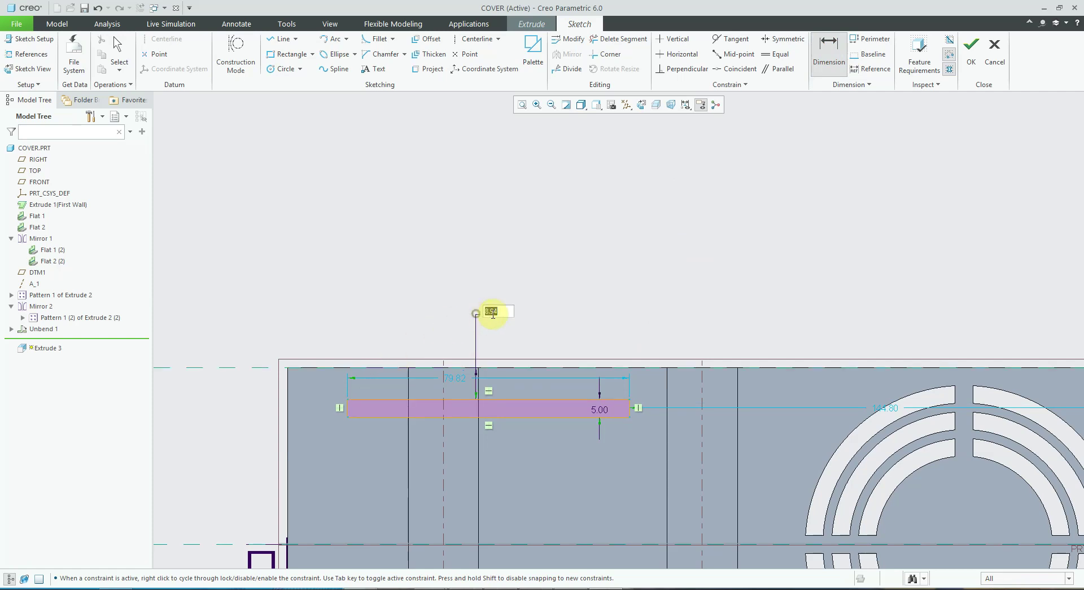
pyautogui.press('Return')
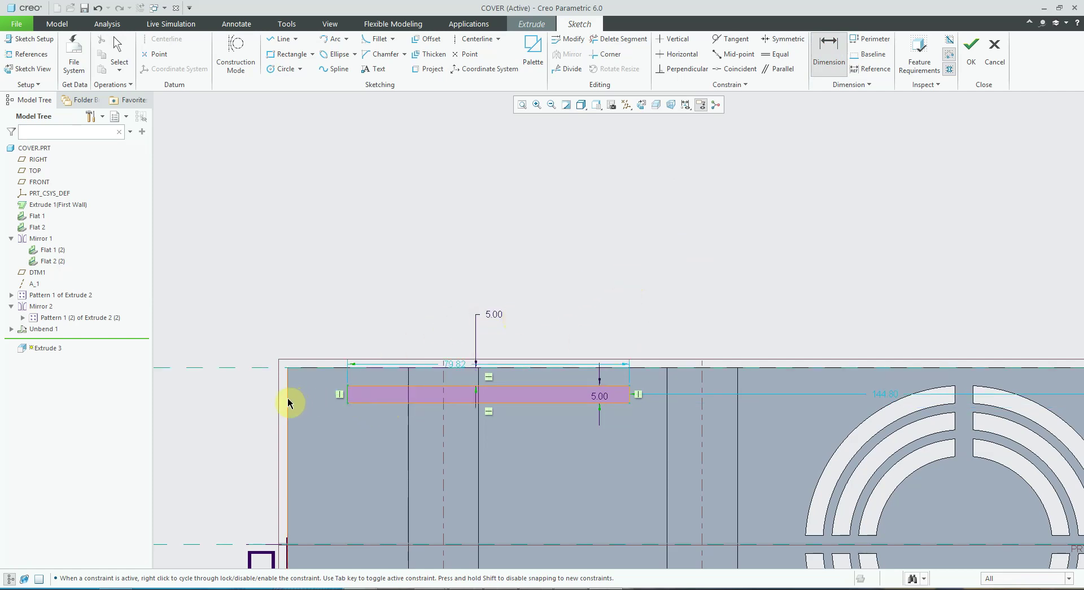
# Dimension the rectangle's offset from the sheet's left edge as 30 and its length as 110.
pyautogui.middleClick(321, 327)
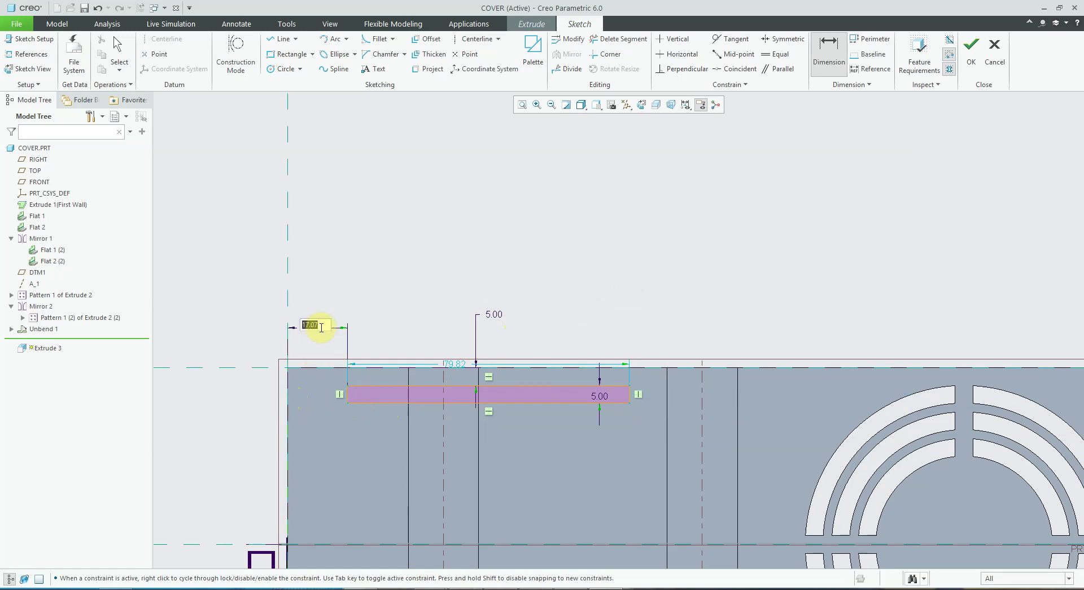
pyautogui.write('30')
pyautogui.press('Return')
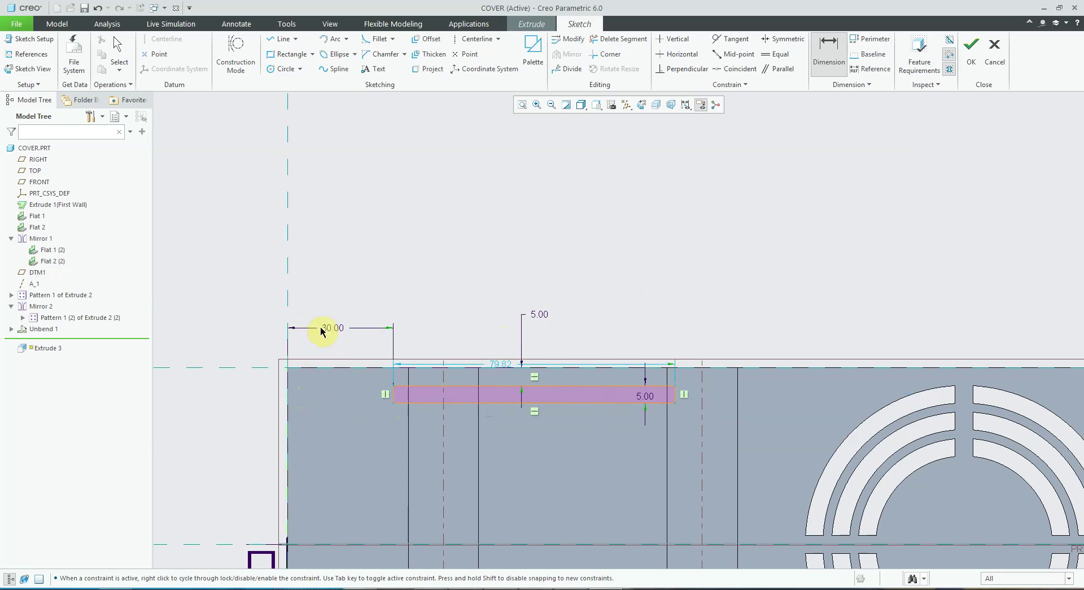
pyautogui.click(394, 395)
pyautogui.click(675, 396)
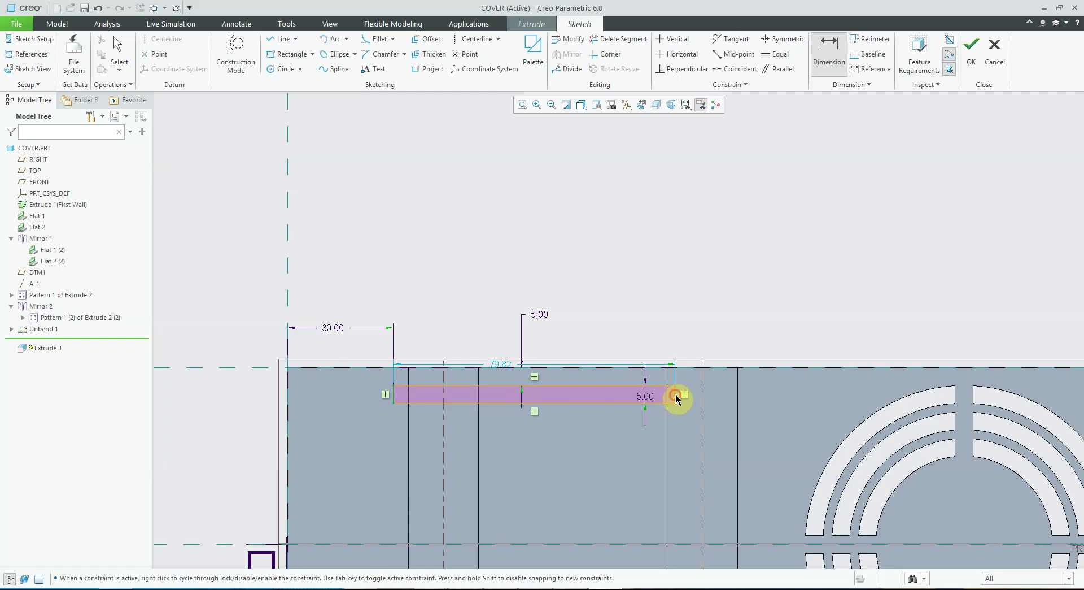
pyautogui.middleClick(561, 273)
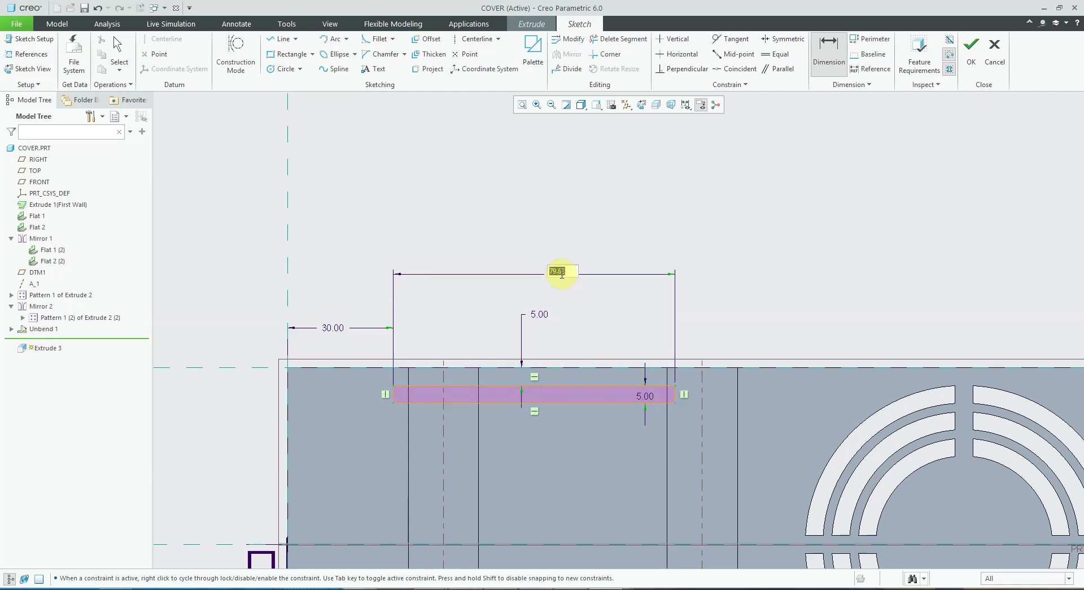
pyautogui.press('Return')
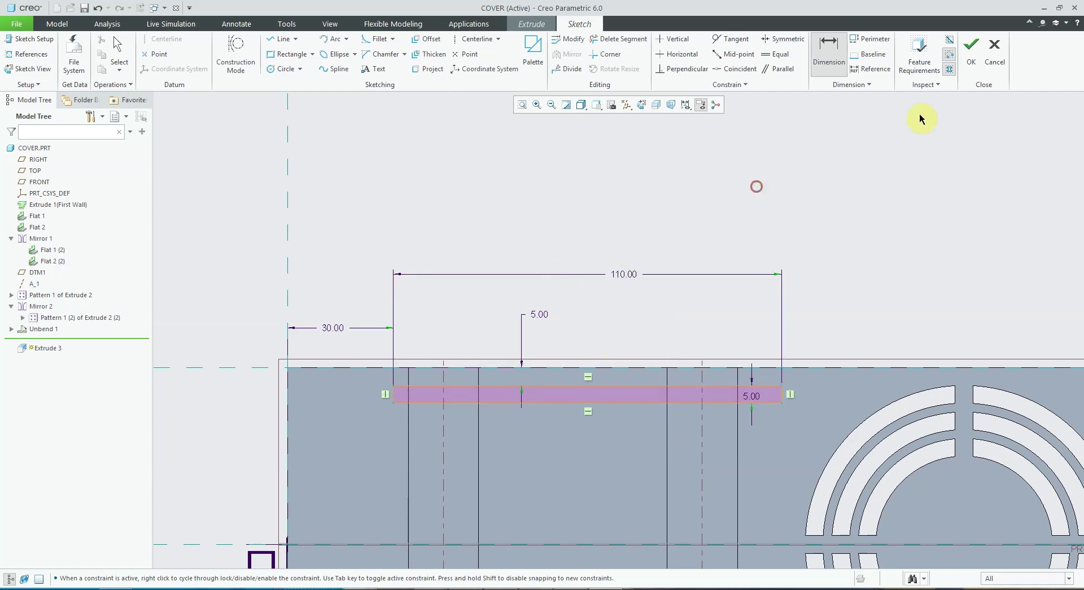
# Finish the rectangle sketch and extrude it as a material-removing cut through the flattened wall.
pyautogui.click(970, 52)
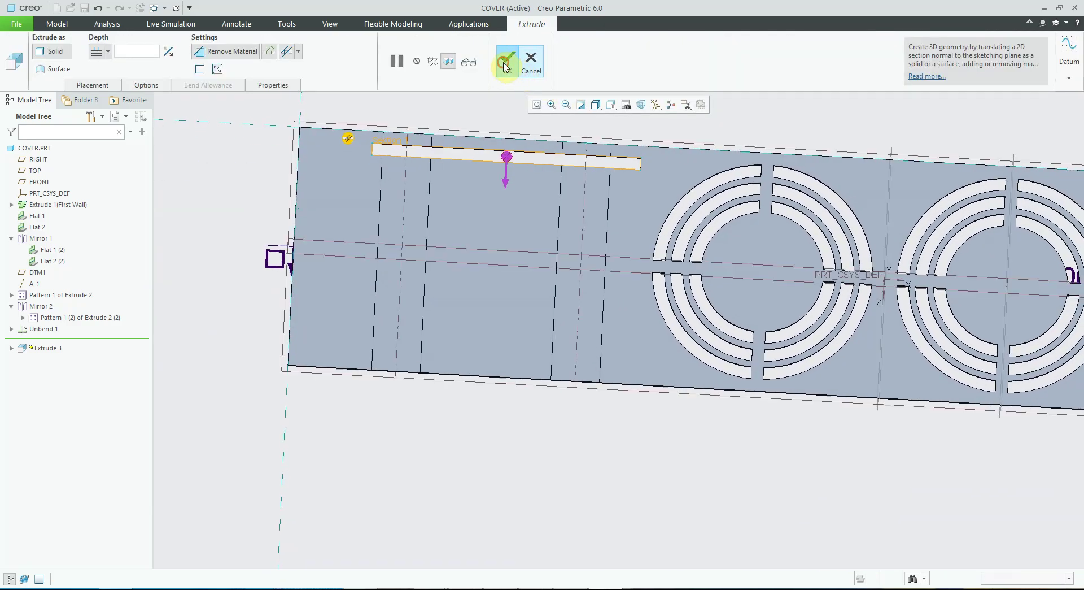
pyautogui.click(508, 63)
pyautogui.moveTo(605, 103); pyautogui.dragTo(611, 1, button='middle')
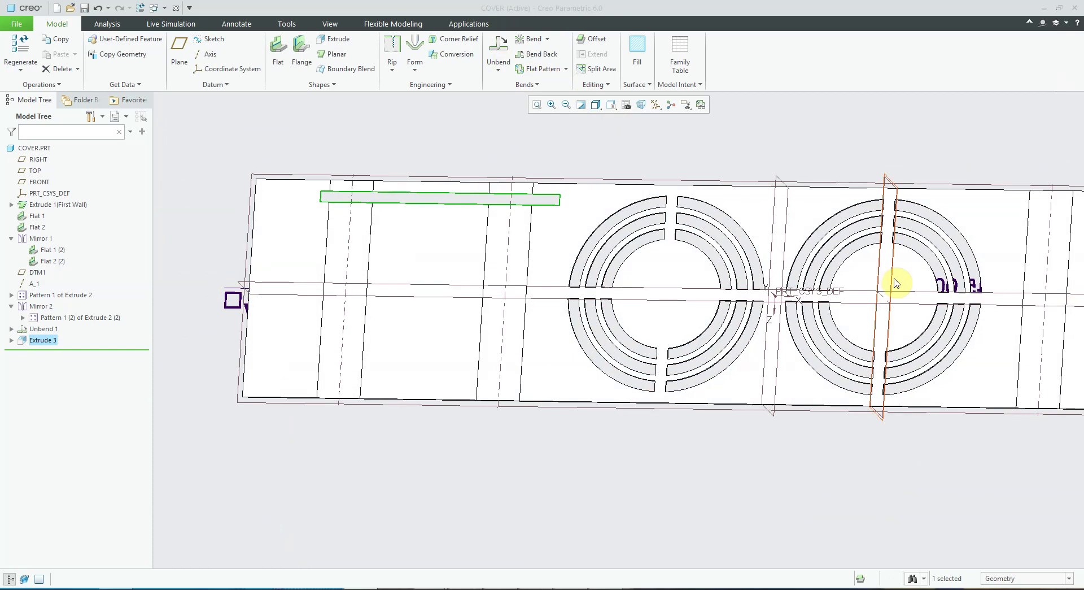
# Start a direction pattern of the straight slot cut along the Z axis of the default coordinate system.
pyautogui.moveTo(617, 330)
pyautogui.mouseDown(button='middle')
pyautogui.moveTo(572, 100)
pyautogui.moveTo(553, 85)
pyautogui.moveTo(609, 91)
pyautogui.mouseUp(button='middle')
pyautogui.click(606, 85)
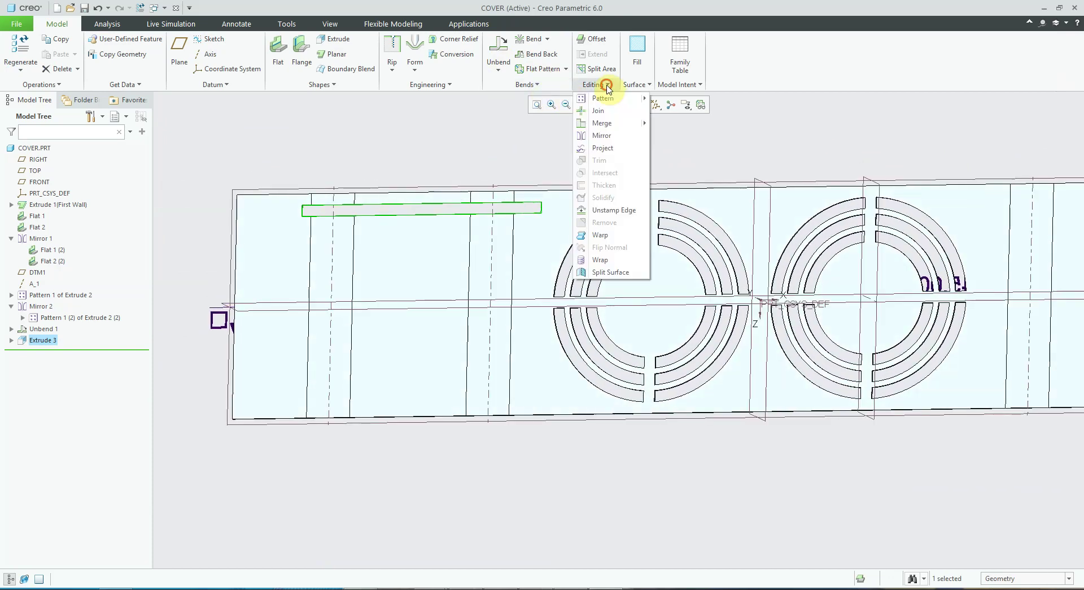
pyautogui.moveTo(602, 99)
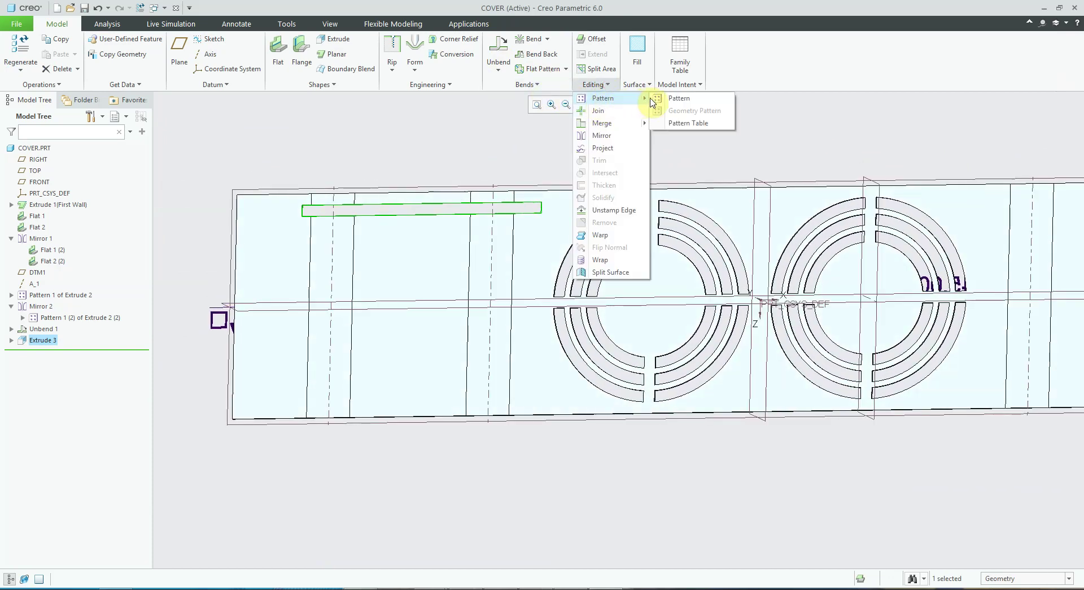
pyautogui.click(689, 103)
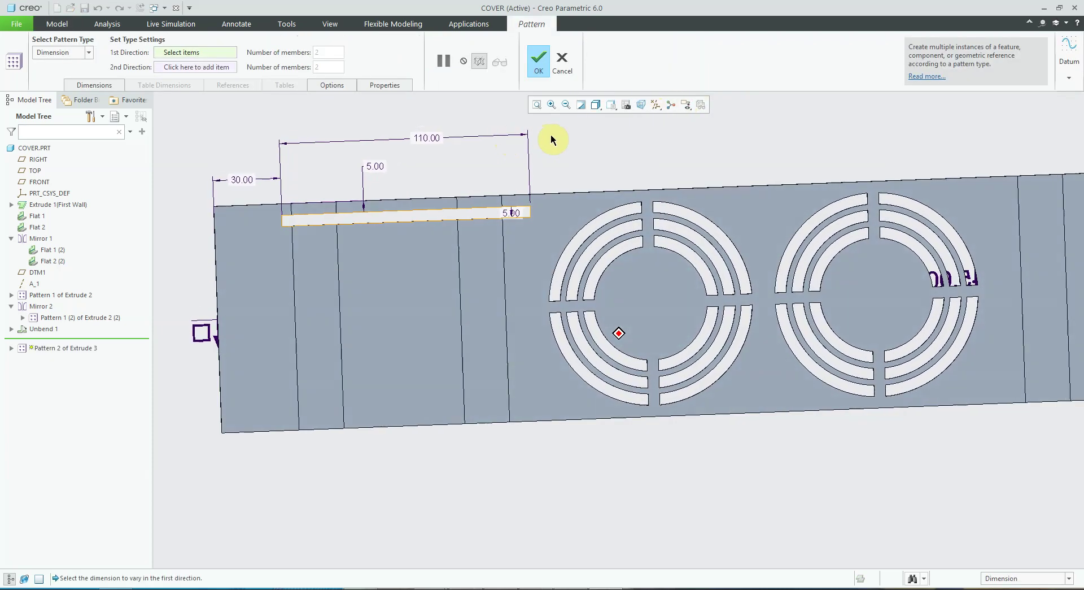
pyautogui.rightClick(580, 136)
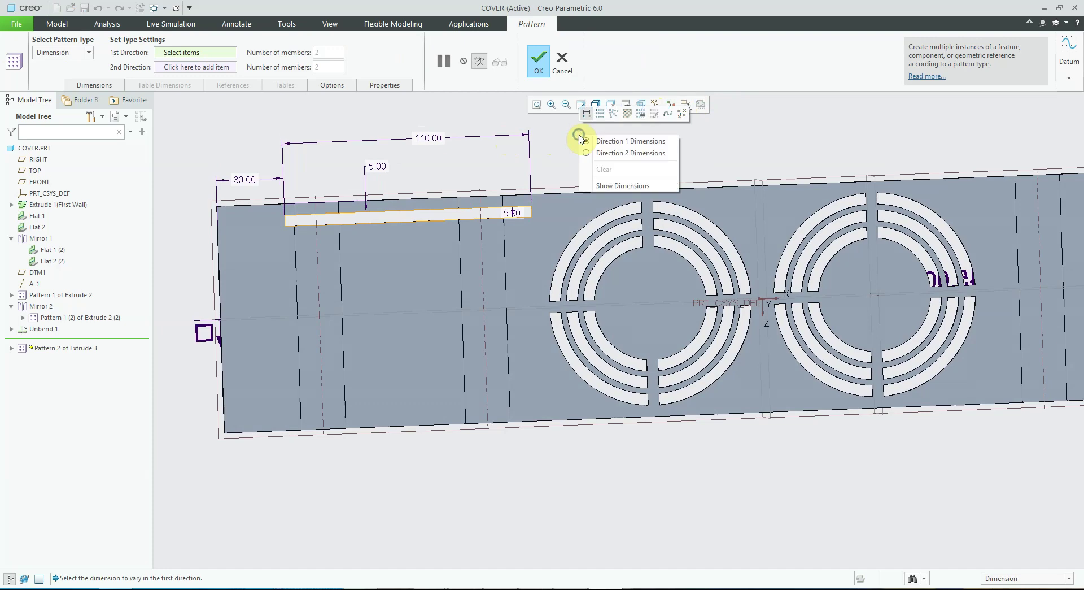
pyautogui.click(600, 114)
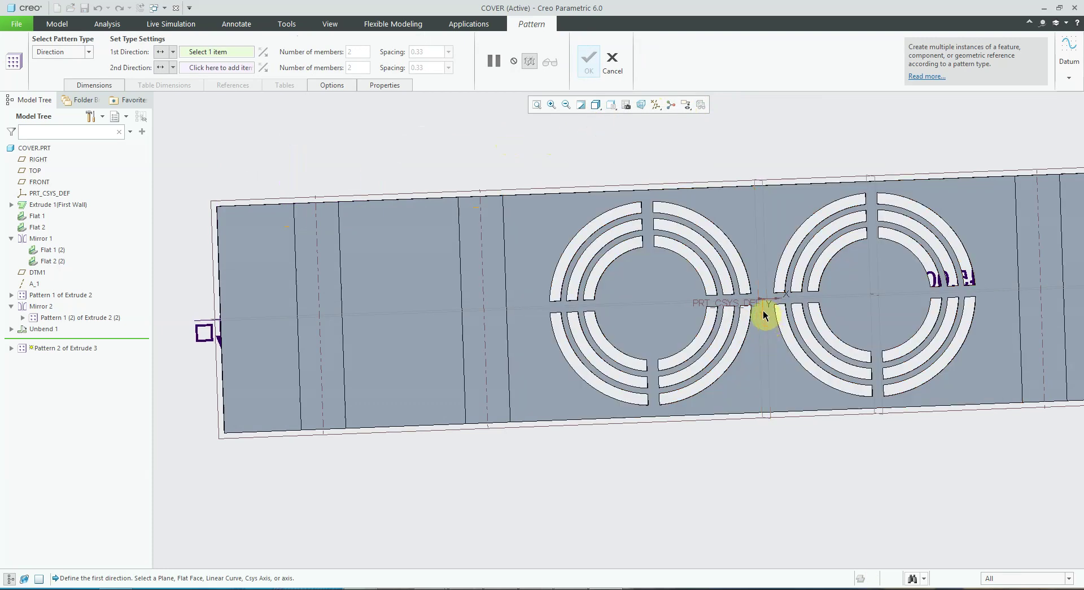
pyautogui.click(764, 316)
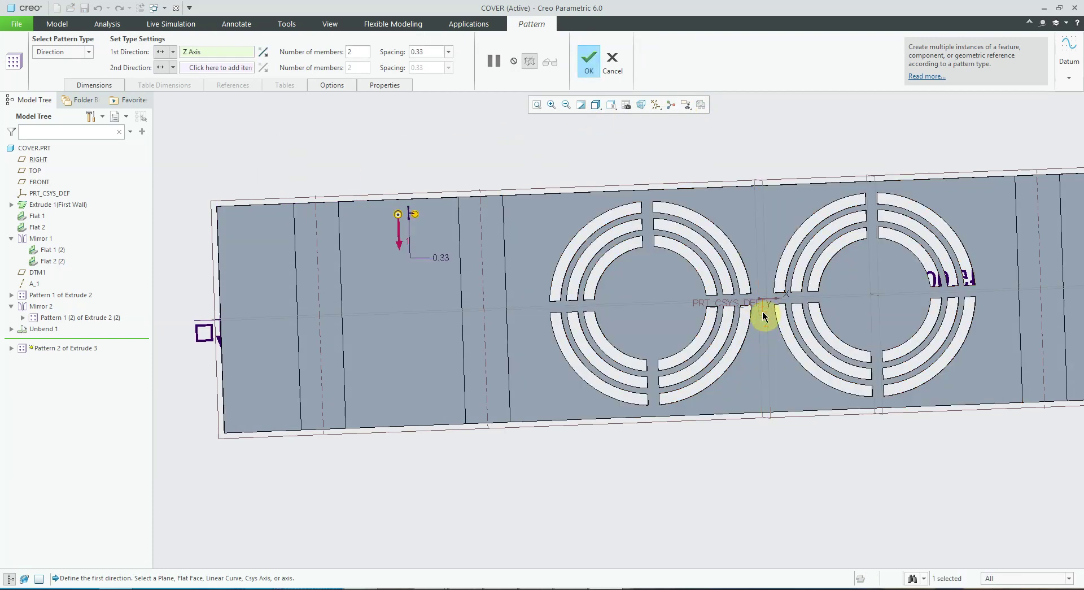
# Set the slot pattern's spacing to 10 with 4 members and create it.
pyautogui.doubleClick(426, 52)
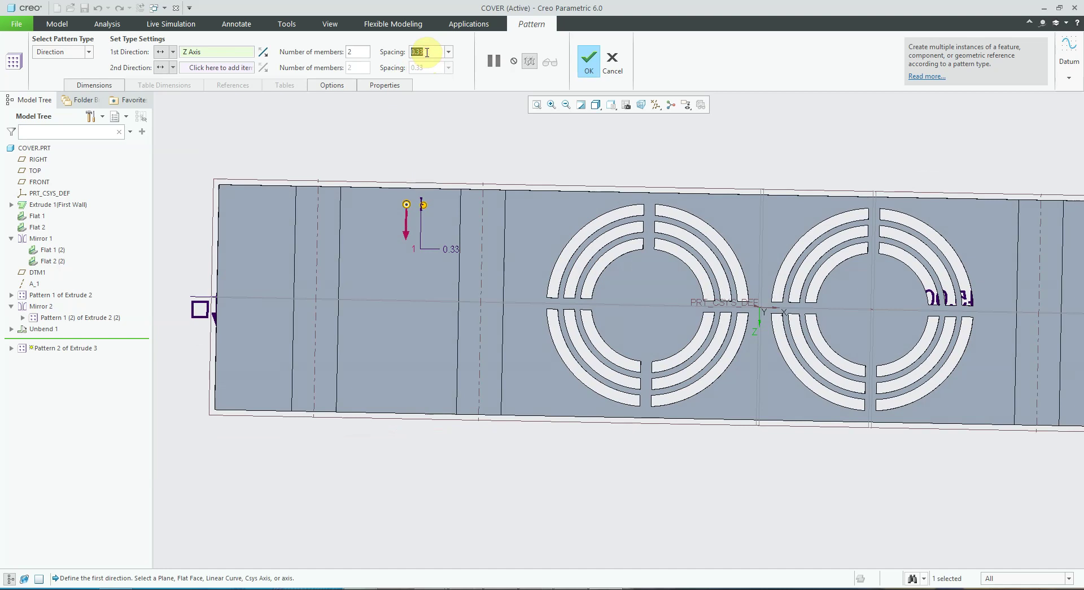
pyautogui.write('10')
pyautogui.click(353, 53)
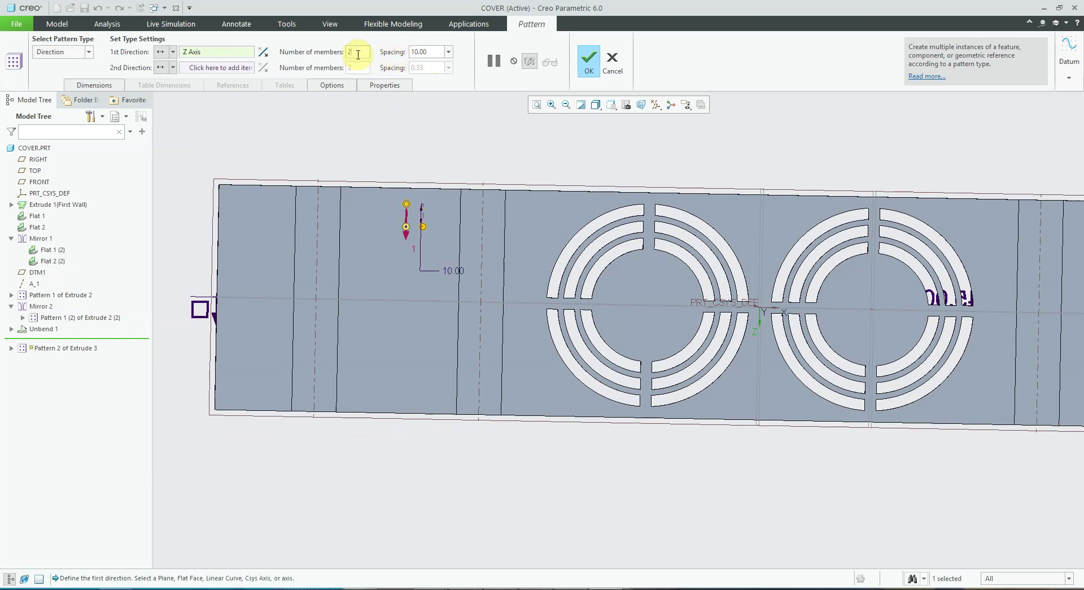
pyautogui.press('BackSpace')
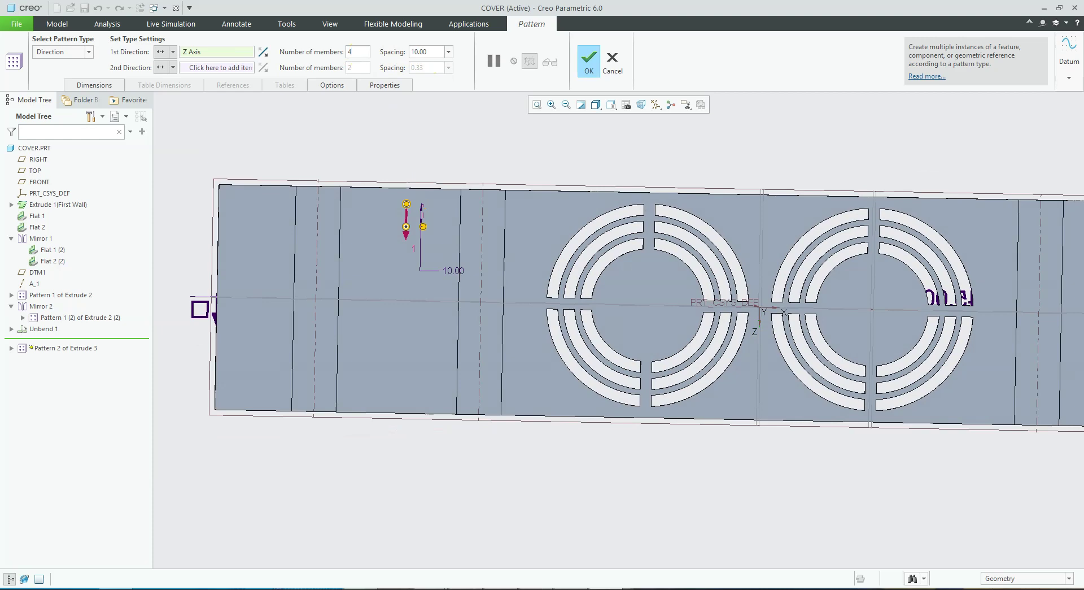
pyautogui.press('Return')
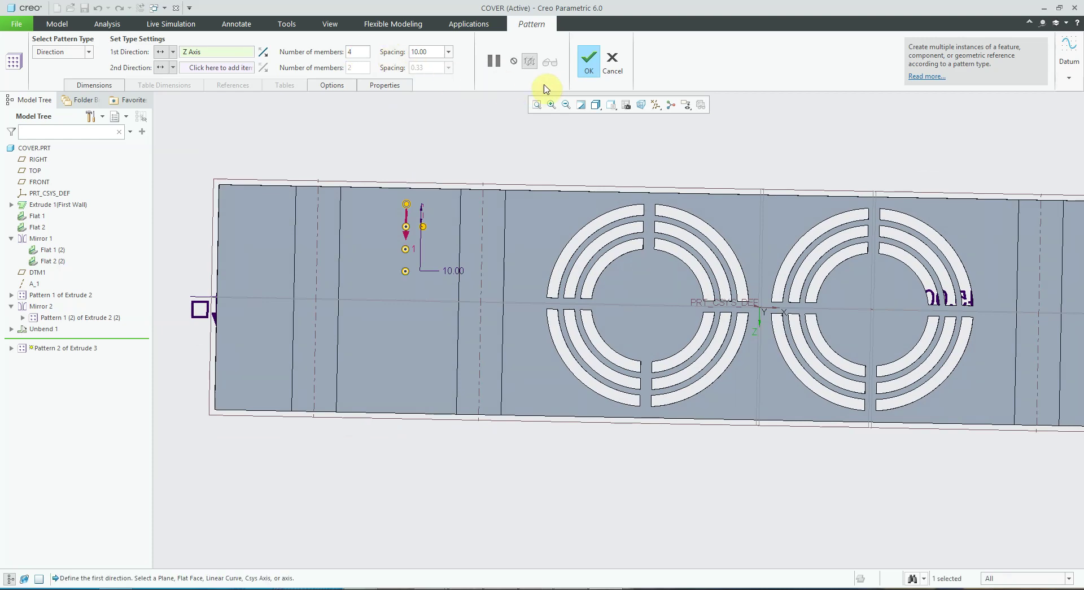
pyautogui.click(588, 63)
# Mirror the pattern of straight slots about the RIGHT datum plane.
pyautogui.moveTo(588, 113)
pyautogui.mouseDown(button='middle')
pyautogui.moveTo(594, 153)
pyautogui.moveTo(607, 145)
pyautogui.moveTo(553, 148)
pyautogui.moveTo(570, 133)
pyautogui.mouseUp(button='middle')
pyautogui.click(609, 84)
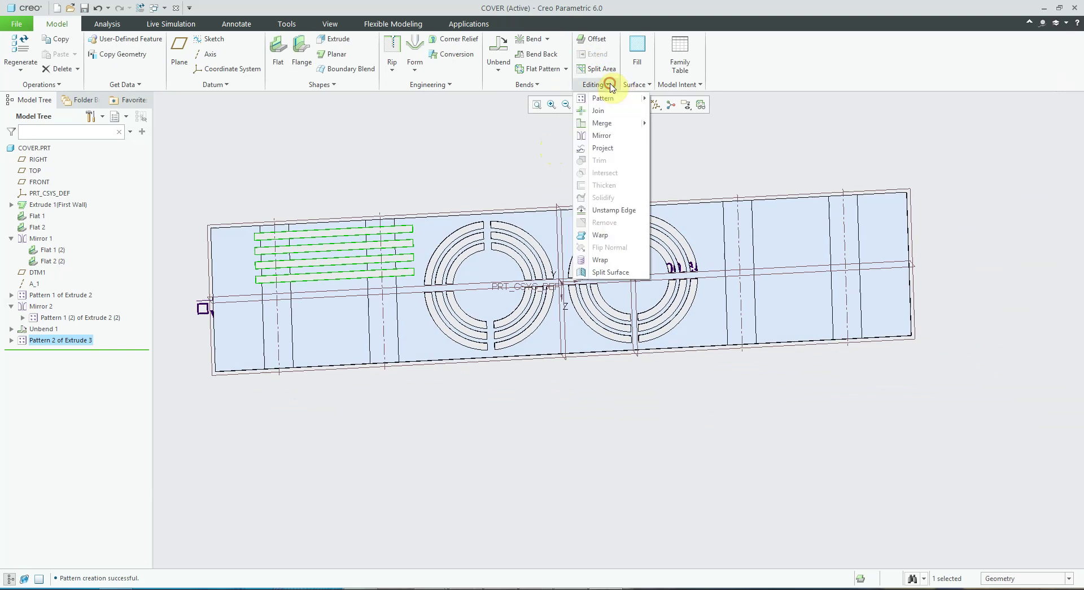
pyautogui.click(602, 136)
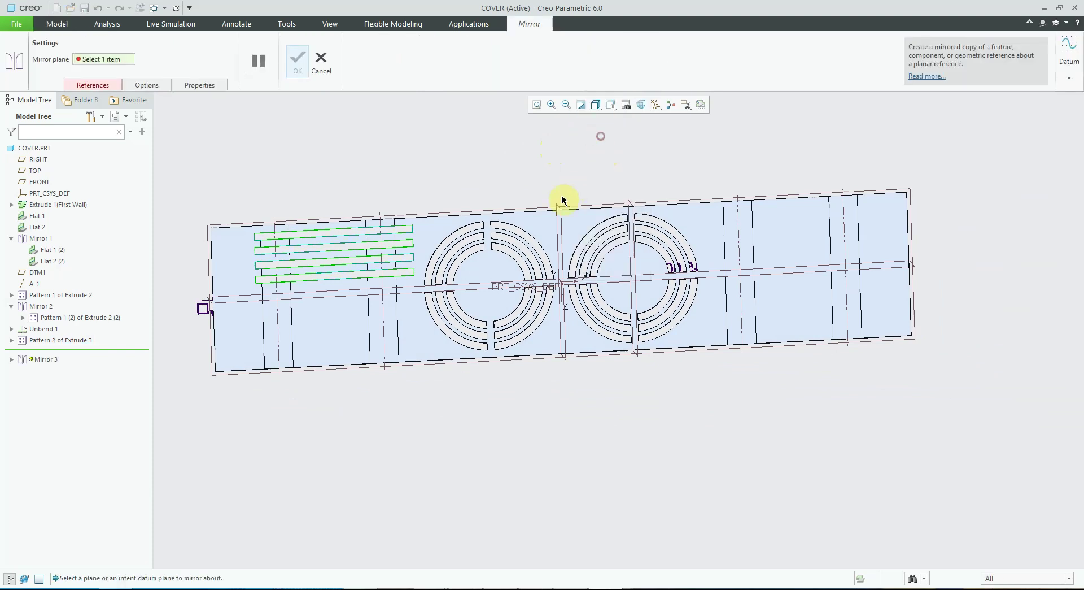
pyautogui.click(556, 227)
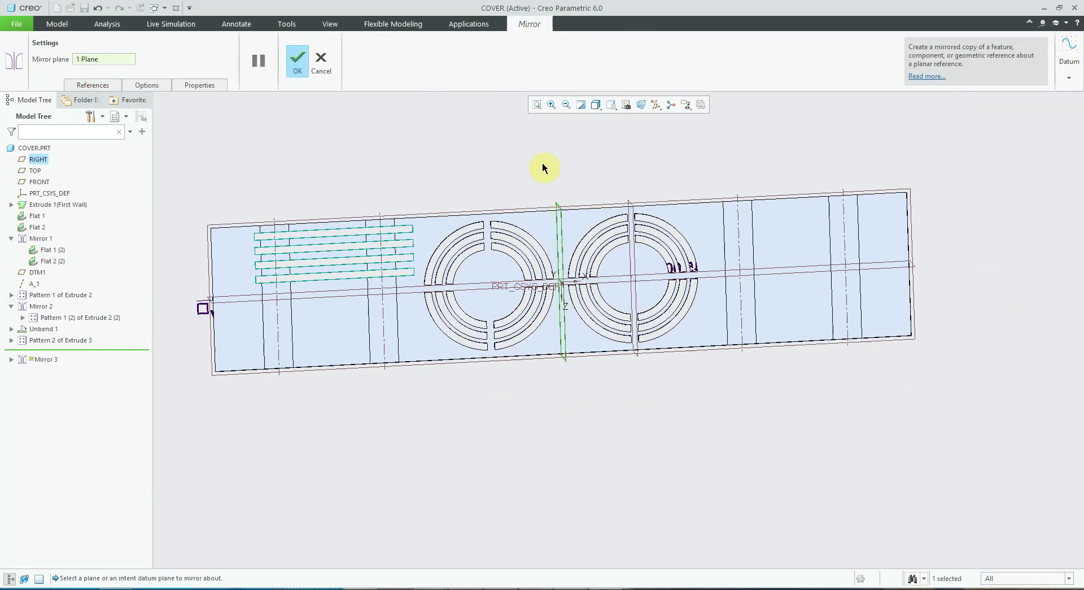
pyautogui.click(308, 68)
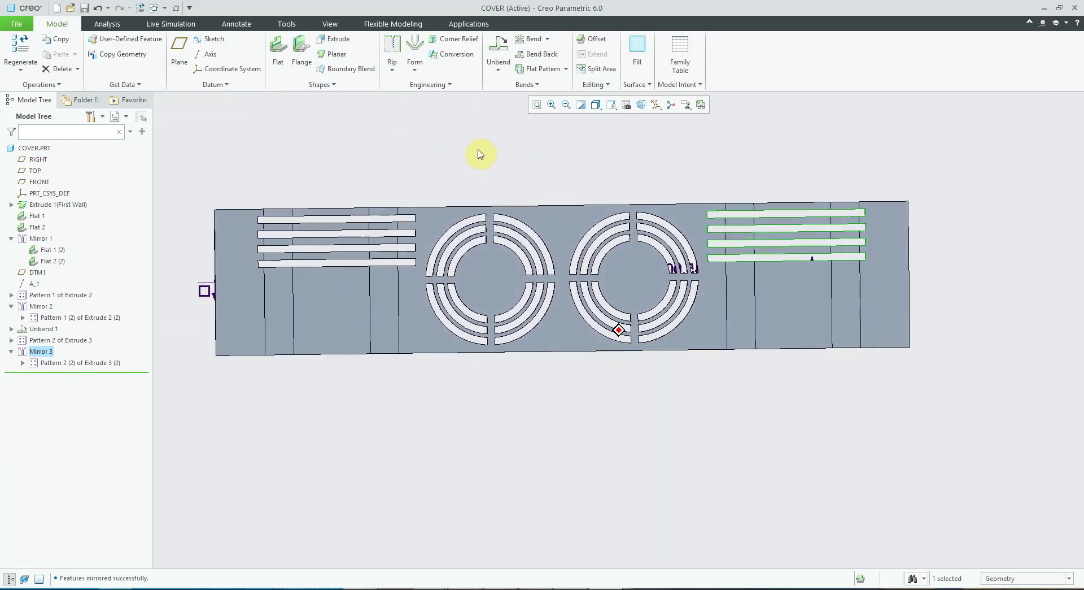
pyautogui.moveTo(480, 154); pyautogui.dragTo(478, 150, button='middle')
pyautogui.click(478, 150)
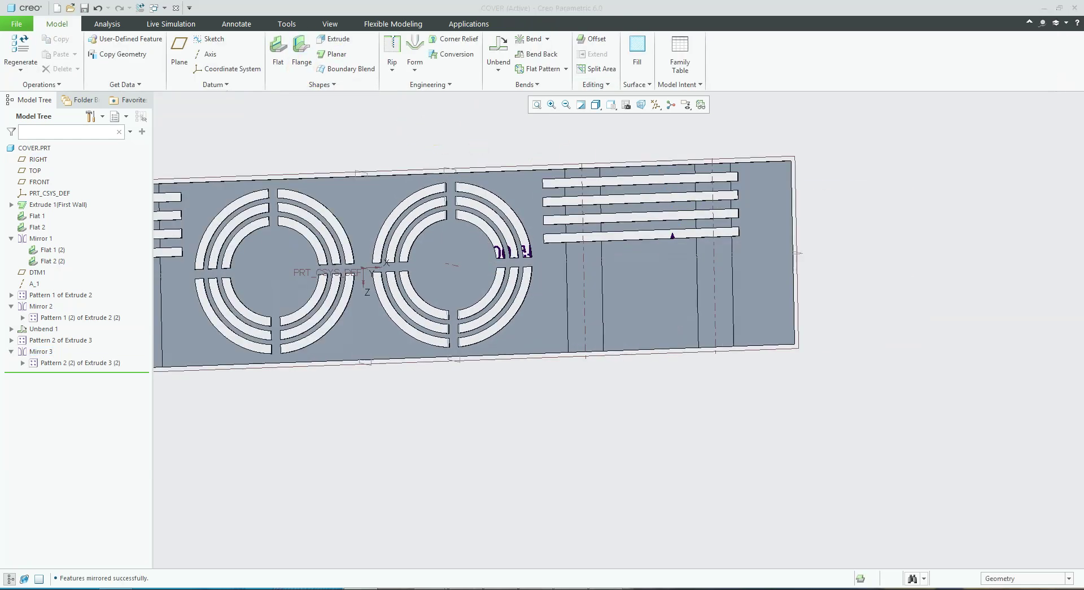
# Bend back all the flattened bends to return the slotted cover to its folded shape.
pyautogui.moveTo(956, 346)
pyautogui.mouseDown(button='middle')
pyautogui.moveTo(891, 392)
pyautogui.moveTo(753, 423)
pyautogui.moveTo(729, 395)
pyautogui.mouseUp(button='middle')
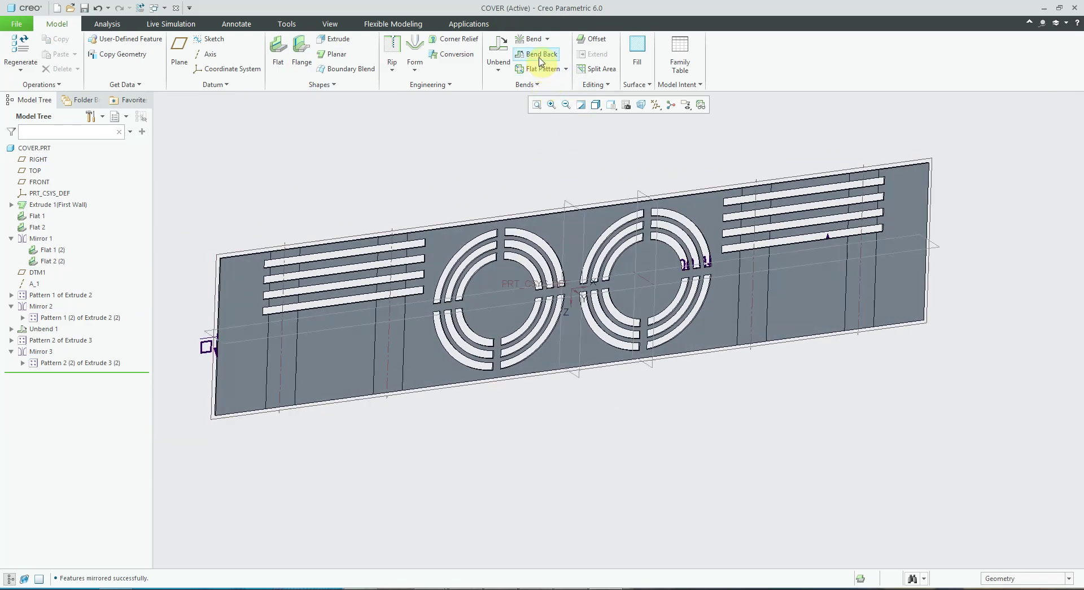
pyautogui.click(537, 55)
pyautogui.click(391, 65)
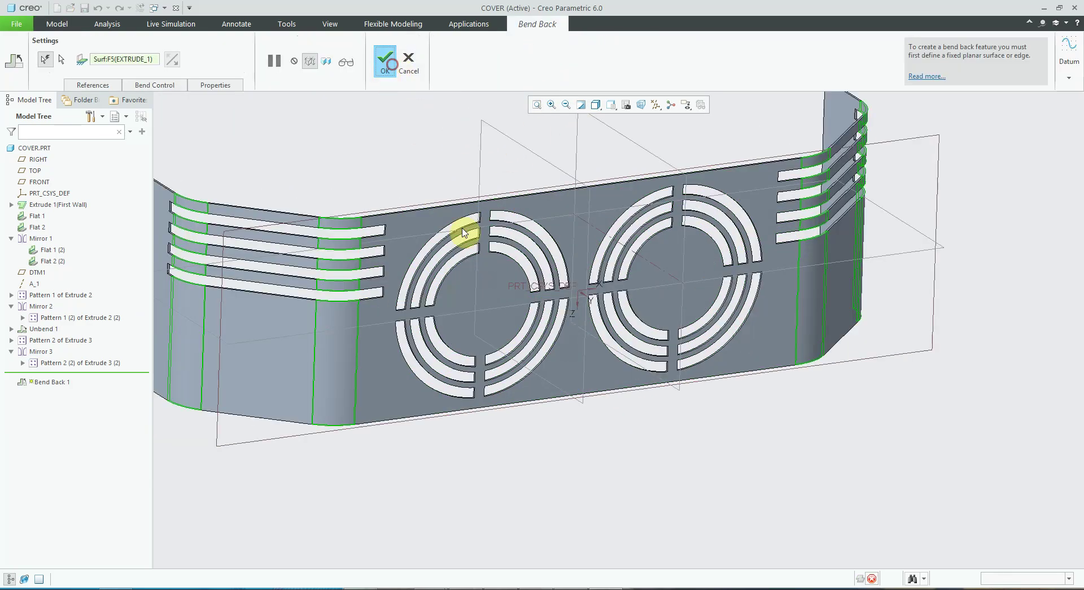
pyautogui.moveTo(635, 474); pyautogui.dragTo(426, 154, button='middle')
pyautogui.click(426, 154)
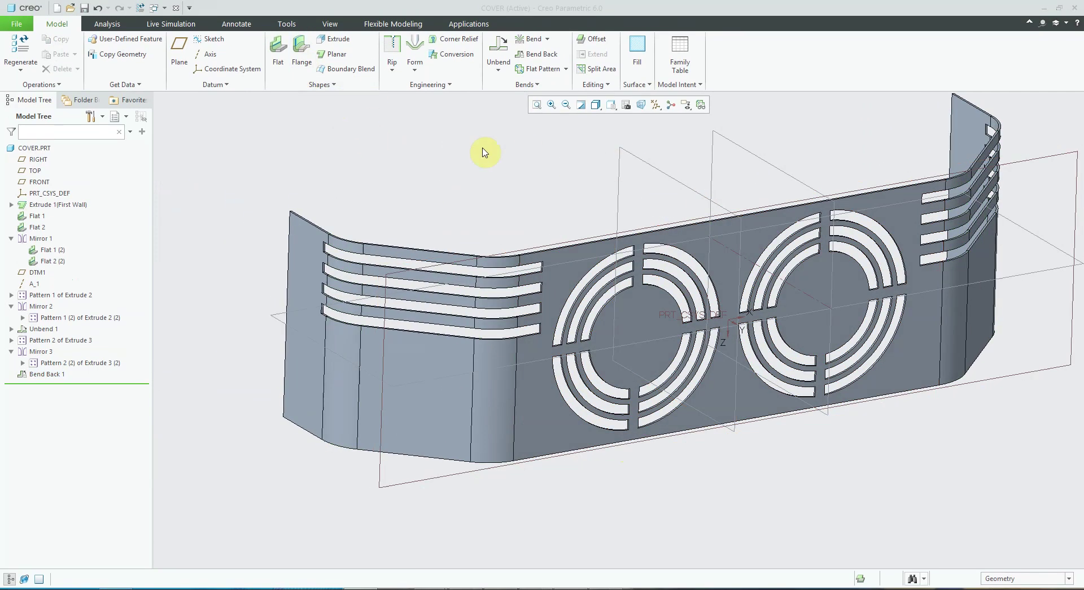
# Start a flat wall on the short upper edge of the outermost end wall and set its sketched profile height to 25.
pyautogui.click(276, 53)
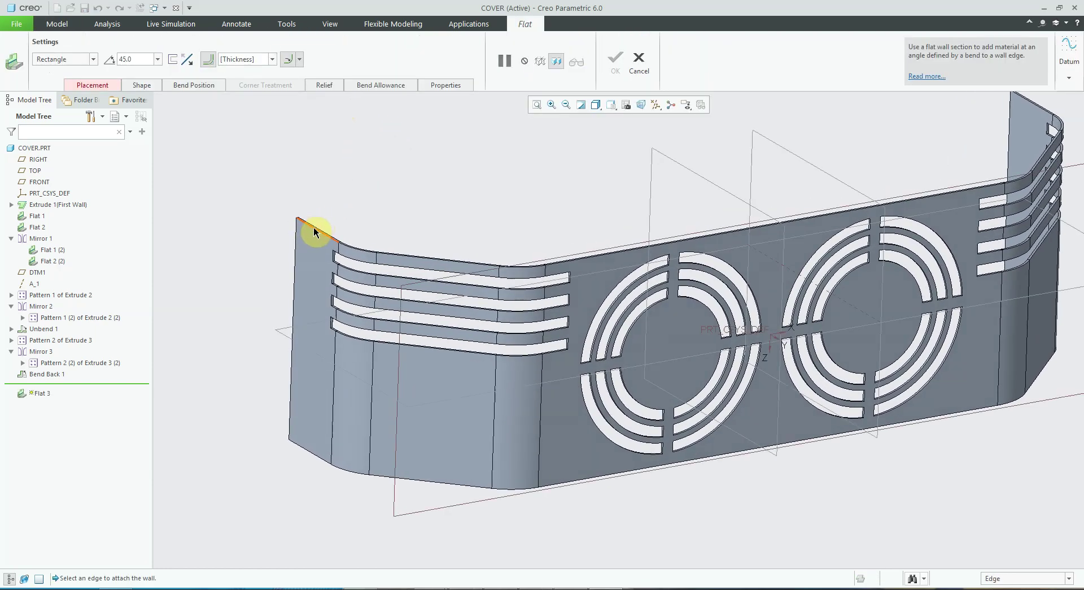
pyautogui.click(314, 232)
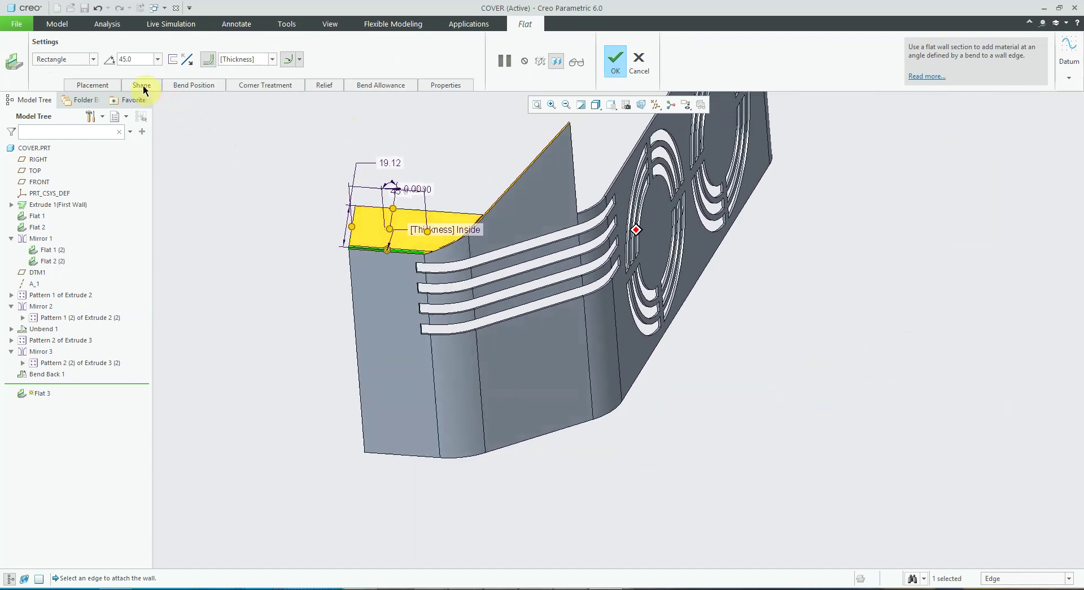
pyautogui.click(141, 85)
pyautogui.click(152, 124)
pyautogui.scroll(5, 363, 253)
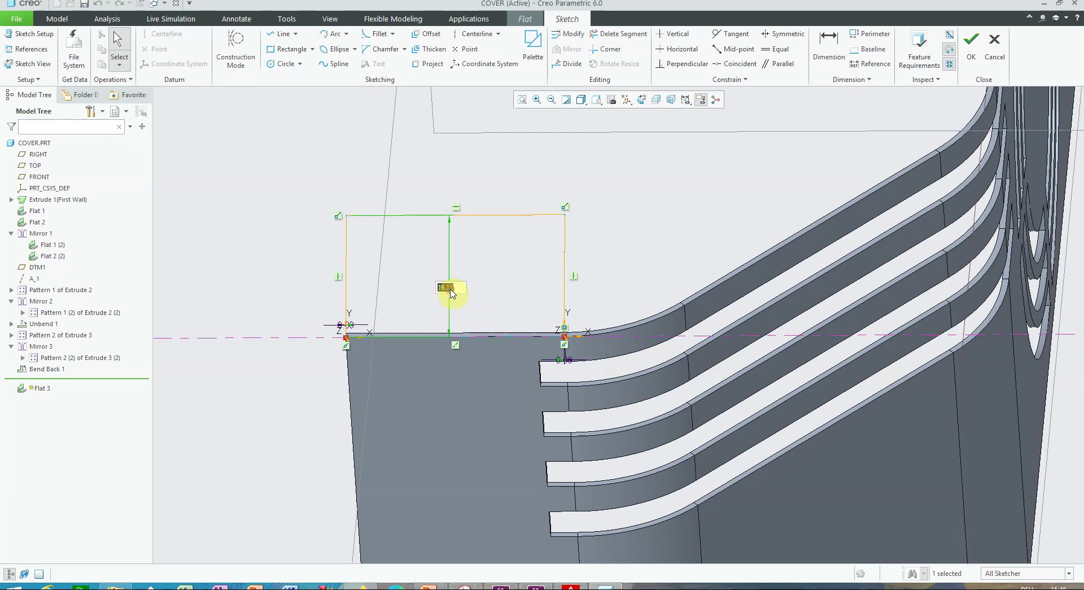
pyautogui.press('Return')
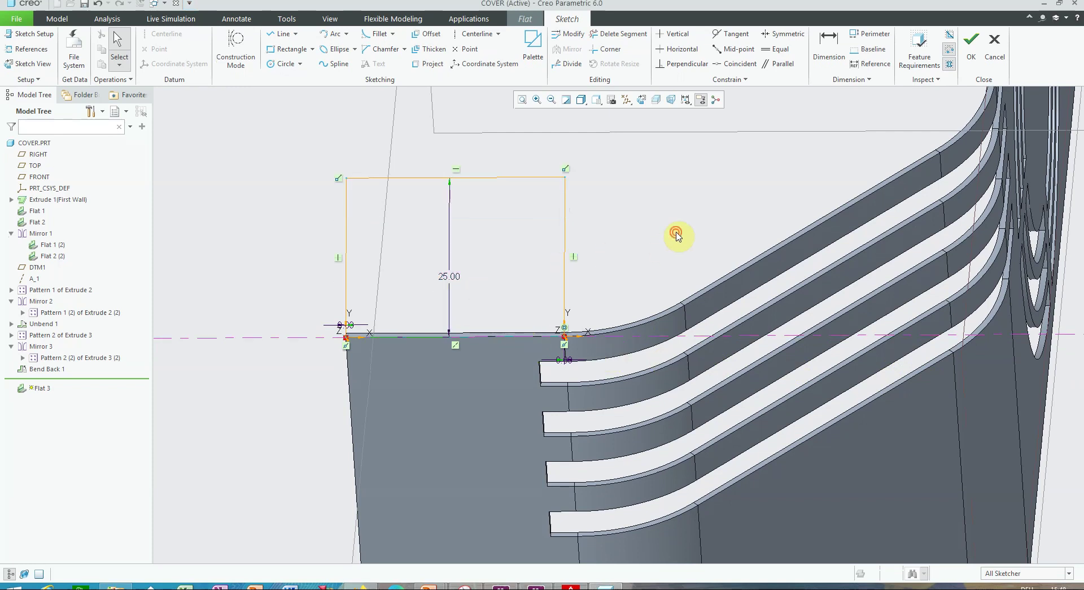
# Dimension the wall profile's width as 15, delete the conflicting zero offset dimension, and accept the sketch.
pyautogui.click(827, 54)
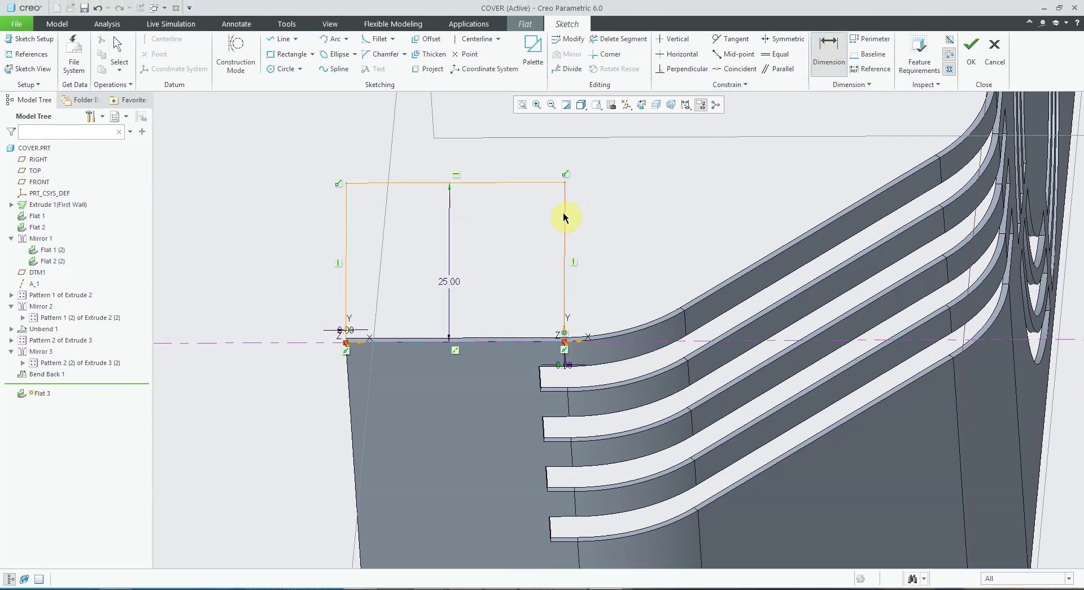
pyautogui.click(408, 183)
pyautogui.middleClick(456, 149)
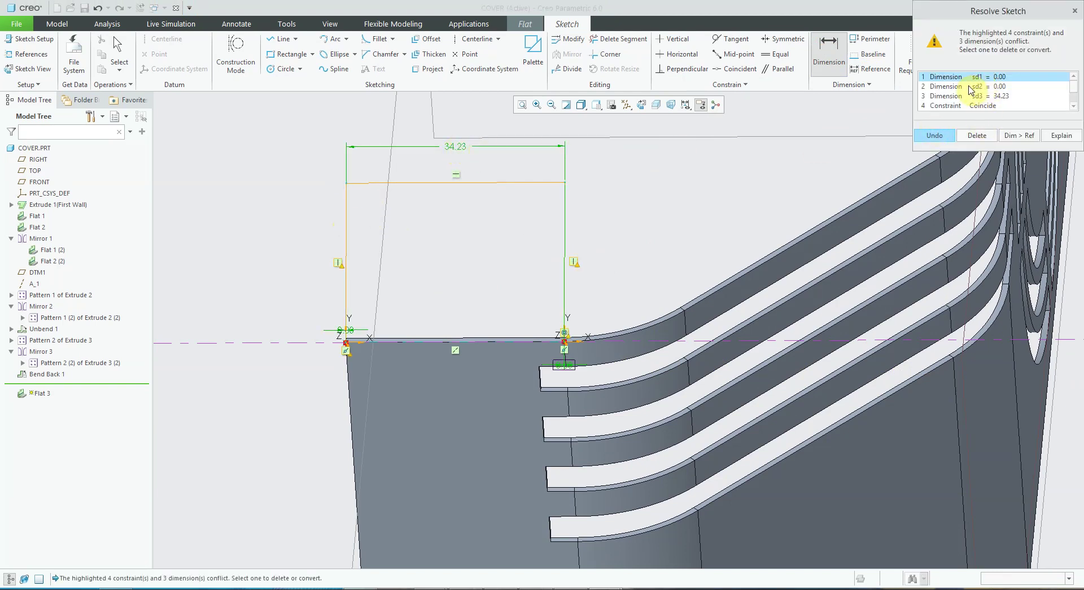
pyautogui.click(985, 135)
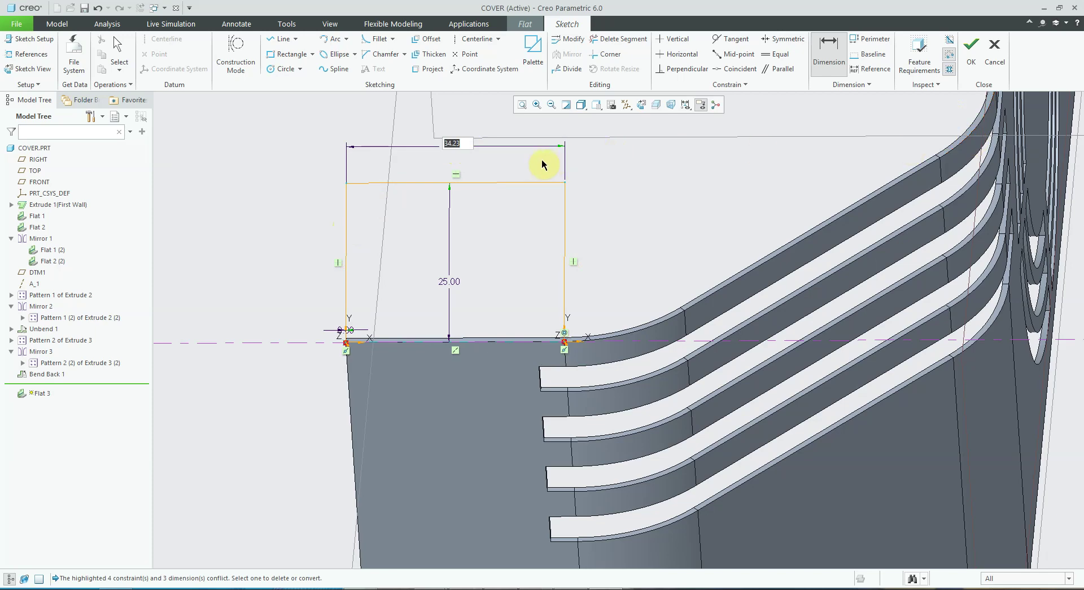
pyautogui.write('10')
pyautogui.press('Return')
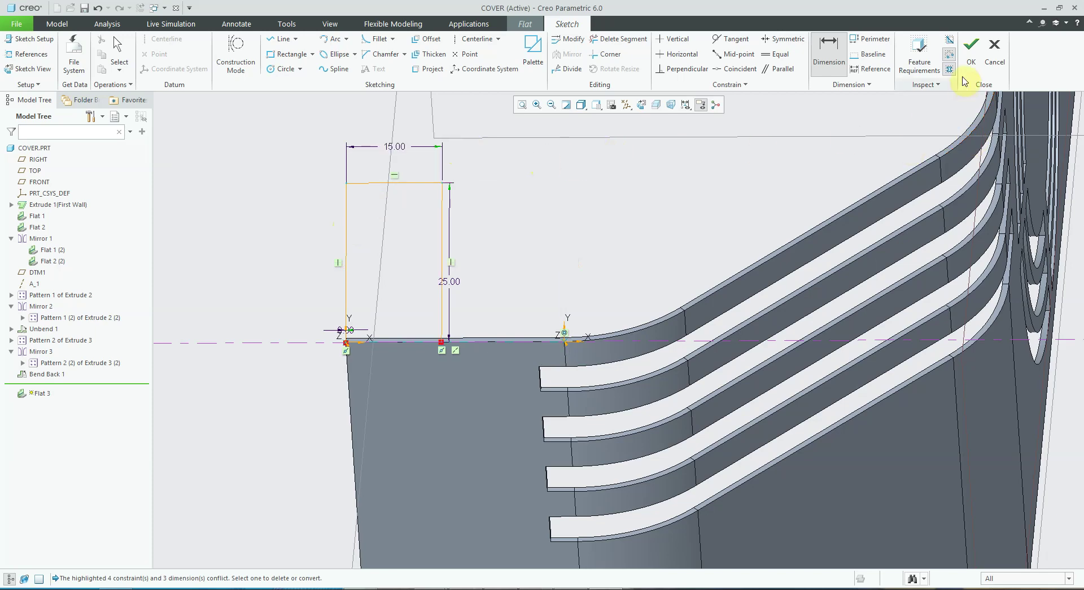
pyautogui.click(970, 52)
# Set the flat wall's bend angle to 90 and offset its bend position by -20 from the attachment edge.
pyautogui.moveTo(610, 214); pyautogui.dragTo(497, 129, button='middle')
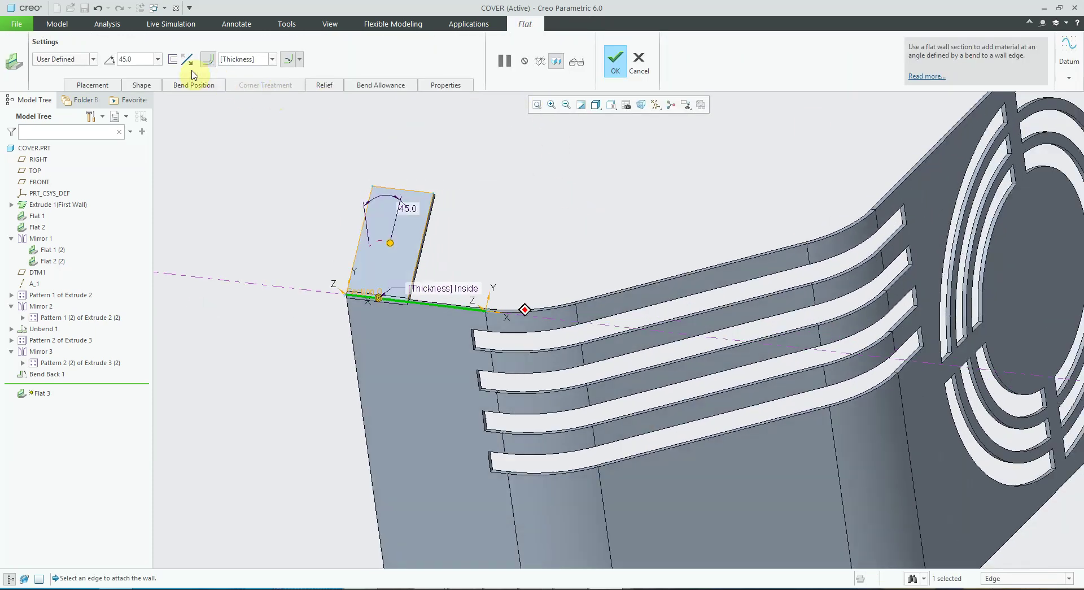
pyautogui.click(135, 61)
pyautogui.write('90')
pyautogui.press('Return')
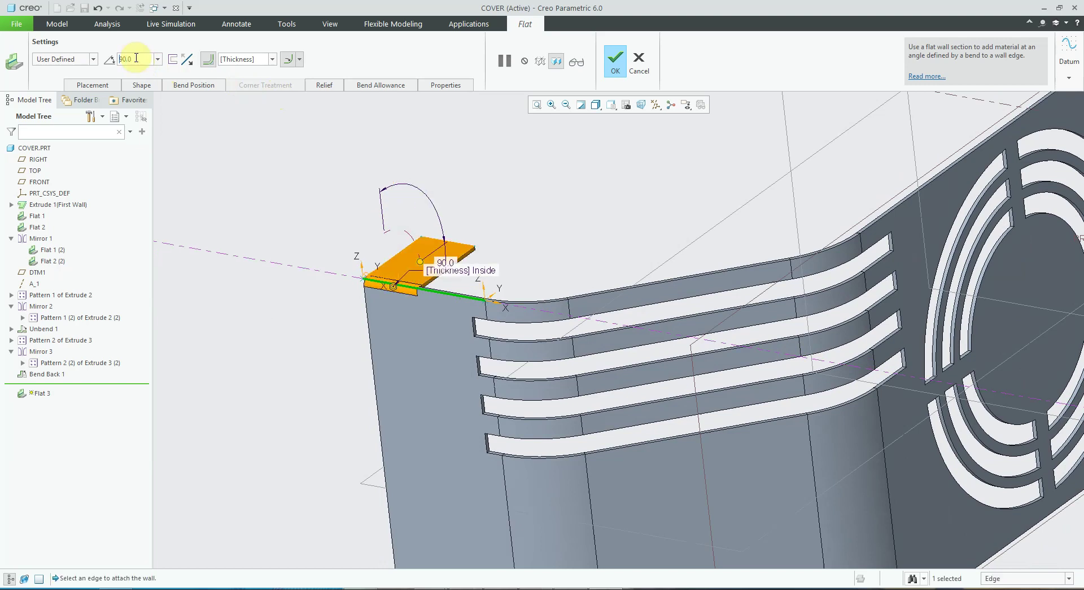
pyautogui.click(202, 90)
pyautogui.click(253, 119)
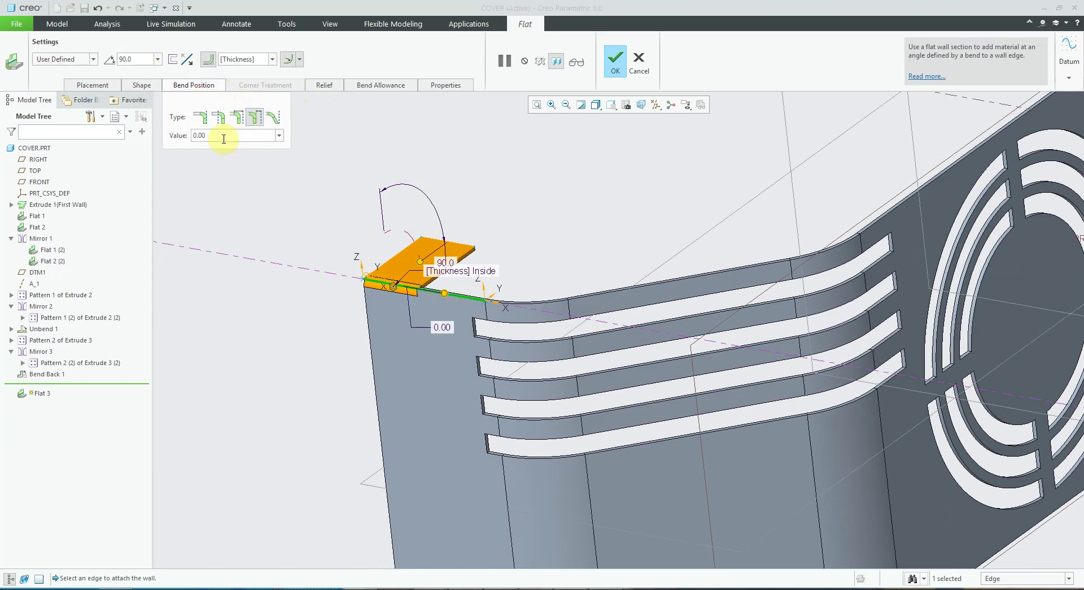
pyautogui.write('-20')
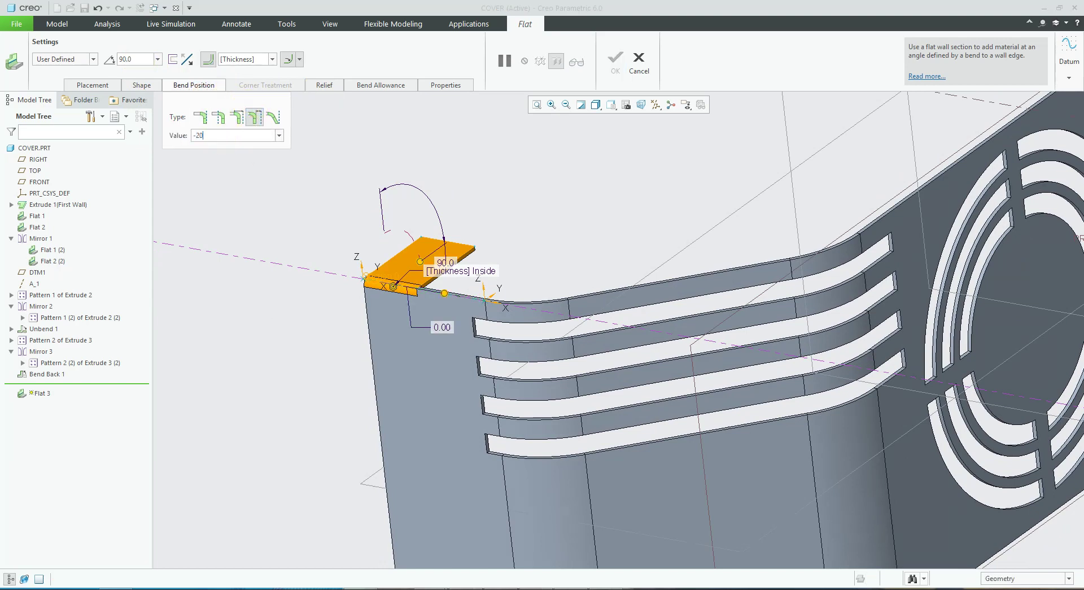
pyautogui.press('Return')
# Set the flat wall's bend relief to Obround with Tangent to bend length, and create the wall.
pyautogui.click(325, 84)
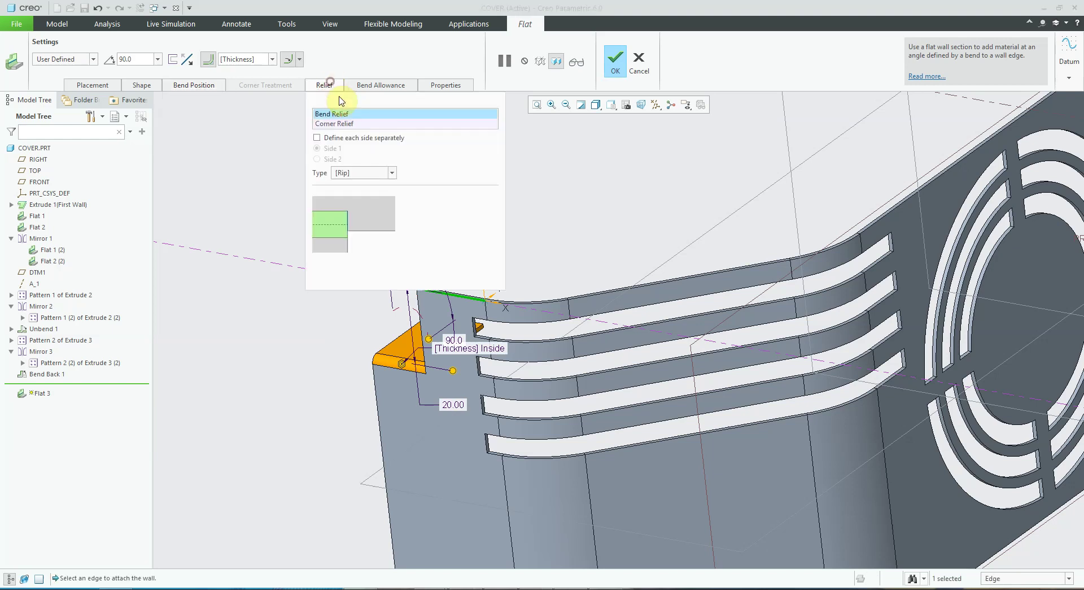
pyautogui.click(389, 172)
pyautogui.click(358, 229)
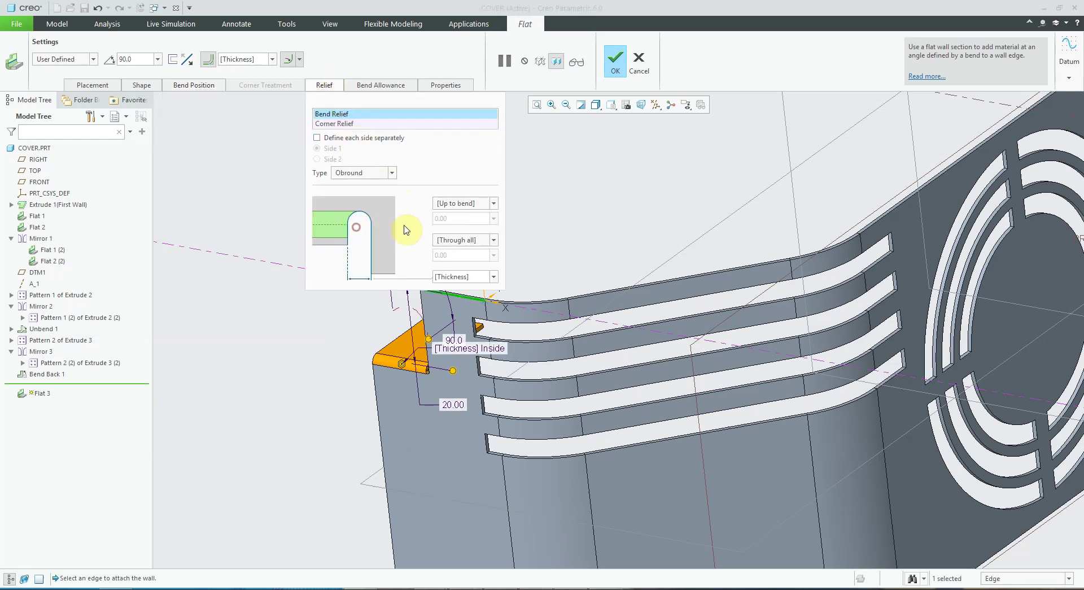
pyautogui.click(493, 203)
pyautogui.click(461, 239)
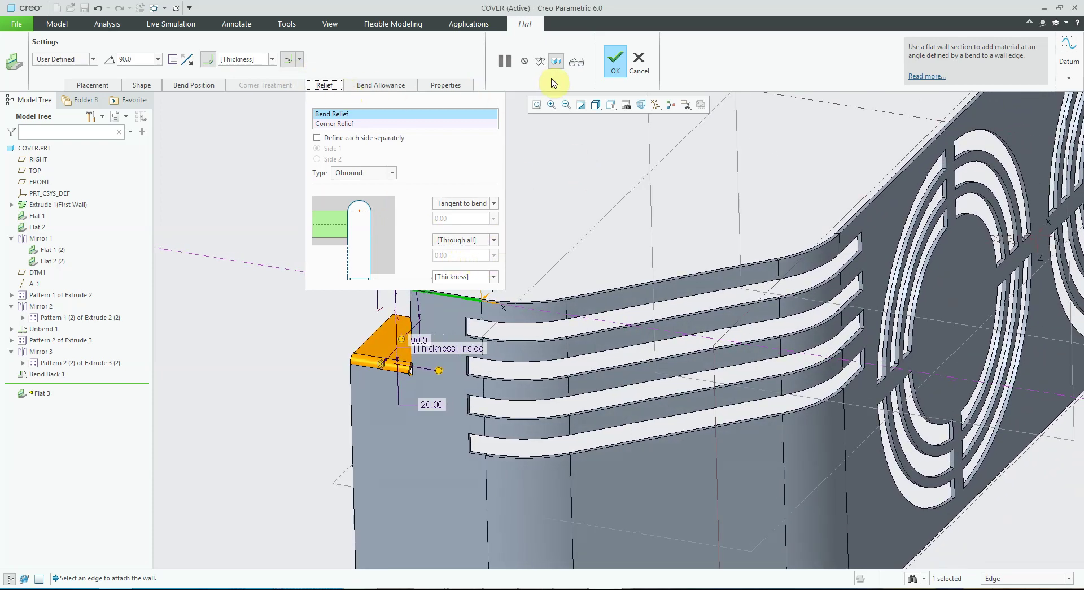
pyautogui.click(614, 61)
# Mirror the new flat wall tab about the RIGHT datum plane.
pyautogui.hotkey('ctrl', 'd')
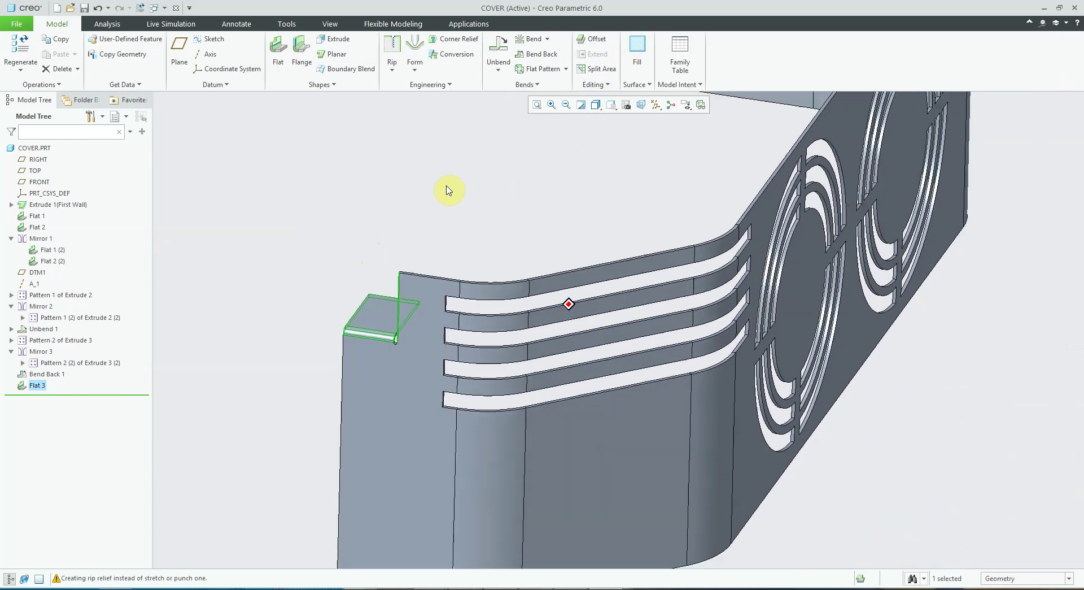
pyautogui.click(607, 84)
pyautogui.click(600, 137)
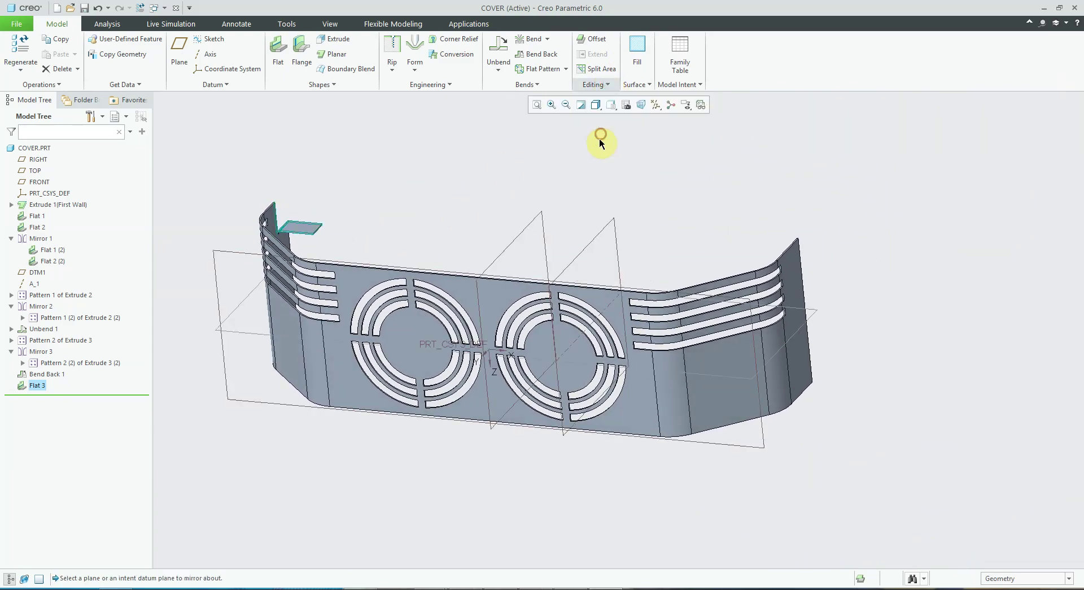
pyautogui.click(528, 227)
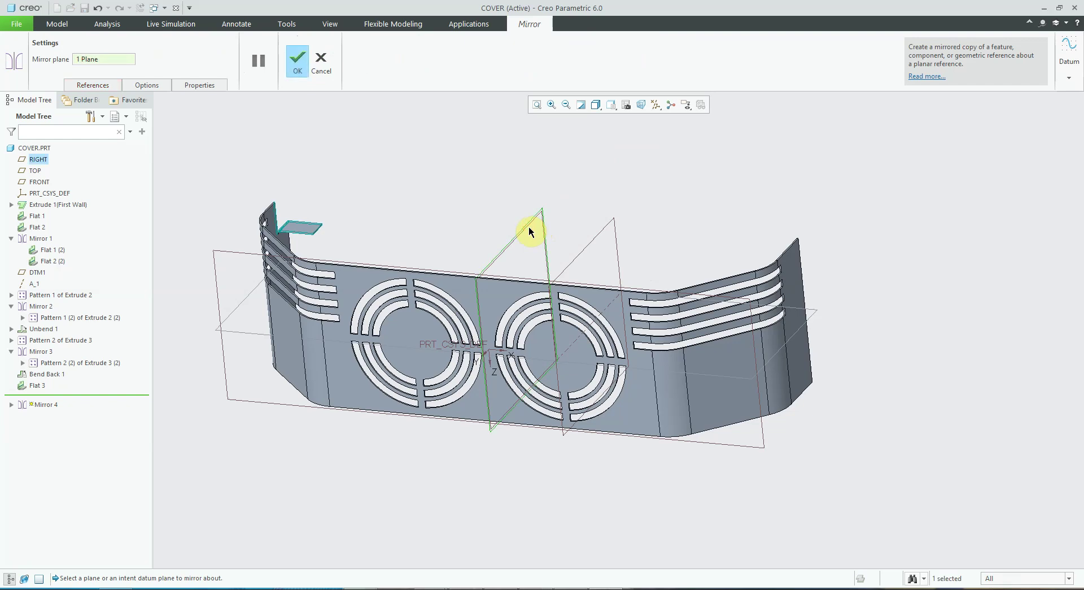
pyautogui.click(298, 64)
# Unbend the whole cover, including both tabs, keeping the central vented wall fixed.
pyautogui.moveTo(535, 157)
pyautogui.mouseDown(button='middle')
pyautogui.moveTo(511, 152)
pyautogui.moveTo(441, 185)
pyautogui.moveTo(600, 127)
pyautogui.mouseUp(button='middle')
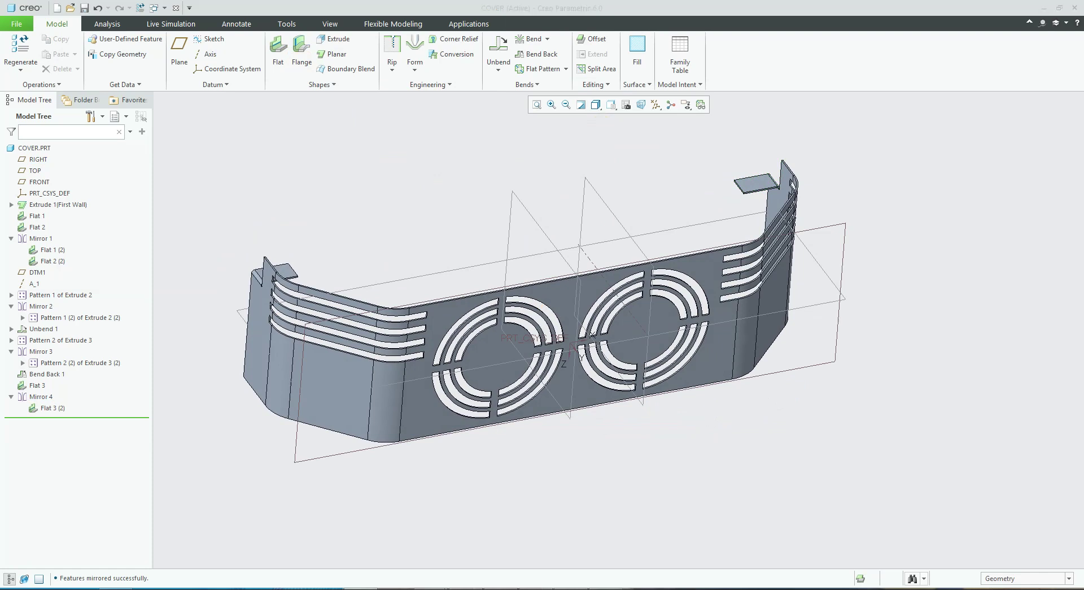
pyautogui.click(604, 175)
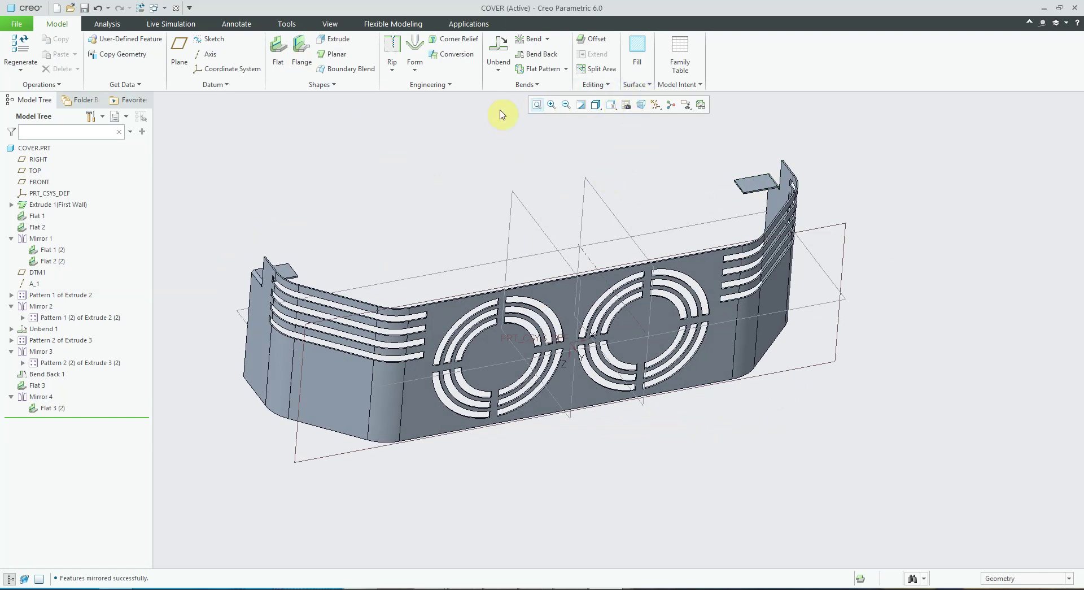
pyautogui.click(498, 63)
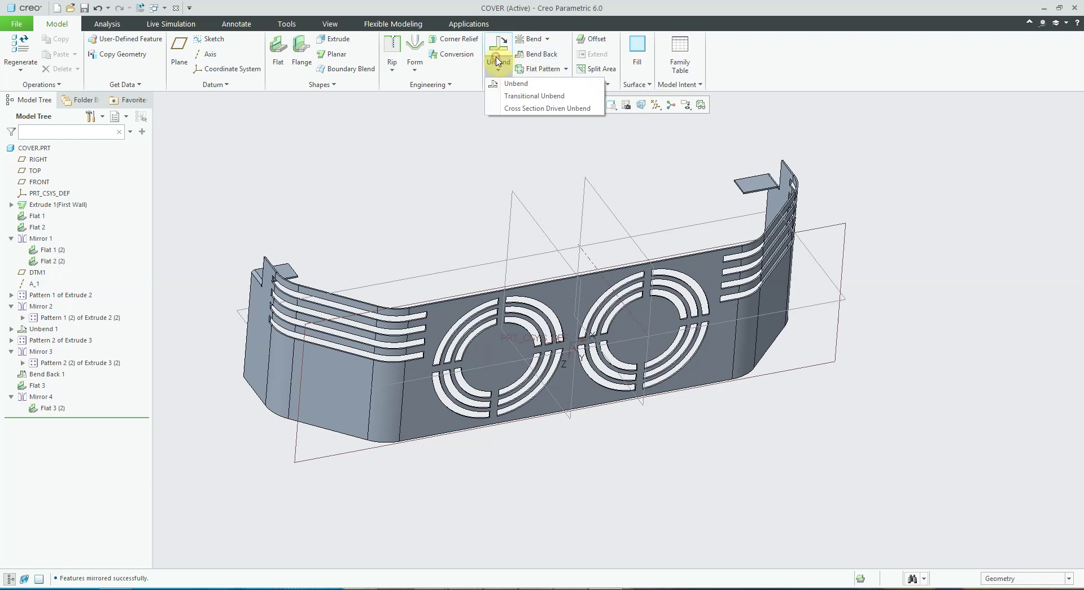
pyautogui.click(516, 84)
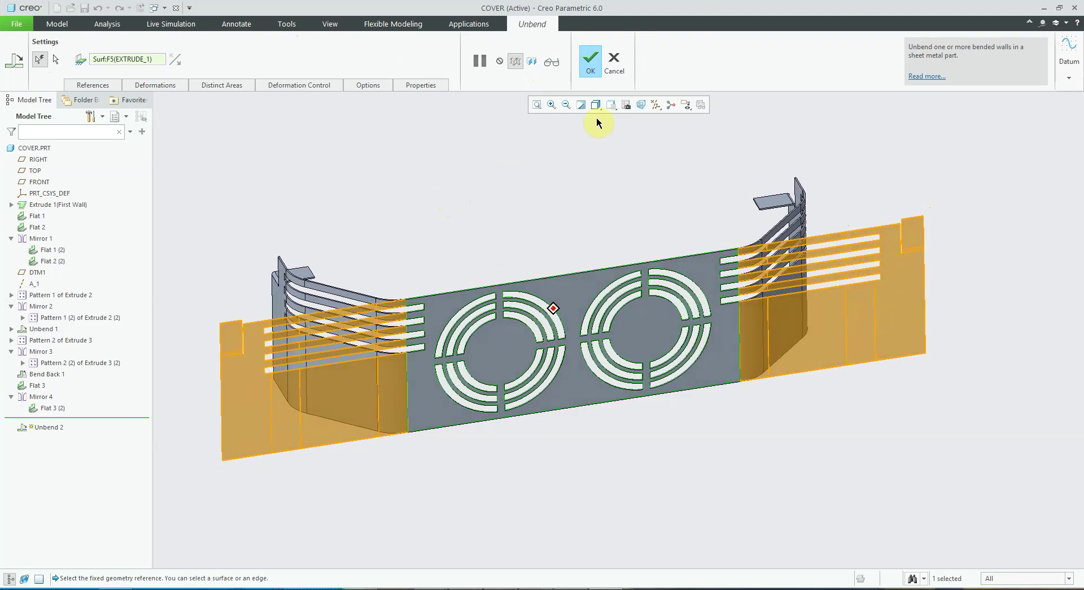
pyautogui.click(591, 59)
# Start an Extrude sketch on the surface of the flattened tab and orient it to the 2D sketch view.
pyautogui.scroll(5, 375, 211)
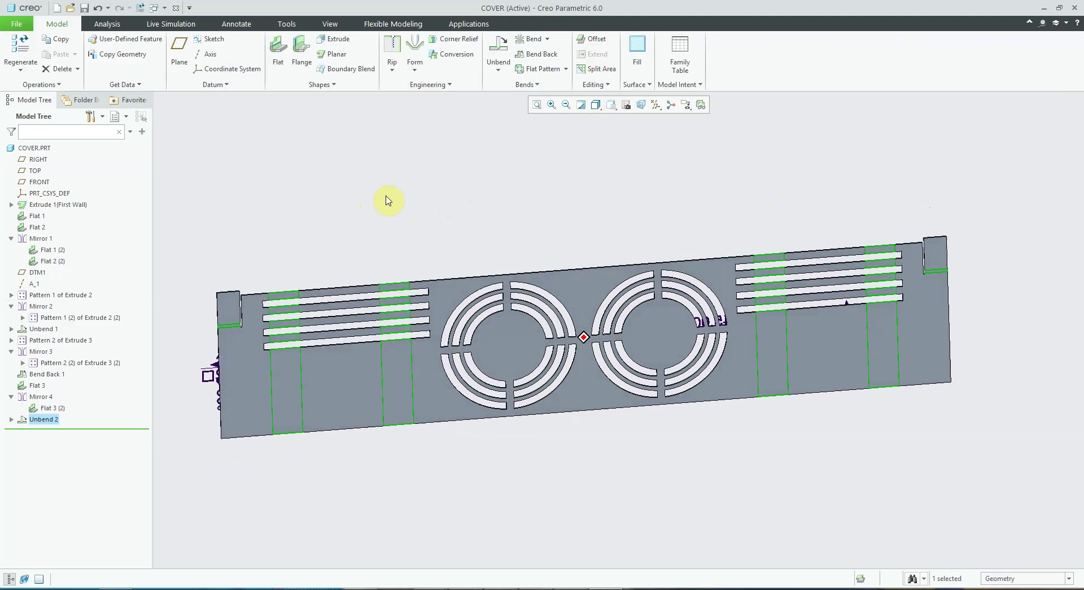
pyautogui.click(338, 41)
pyautogui.click(233, 249)
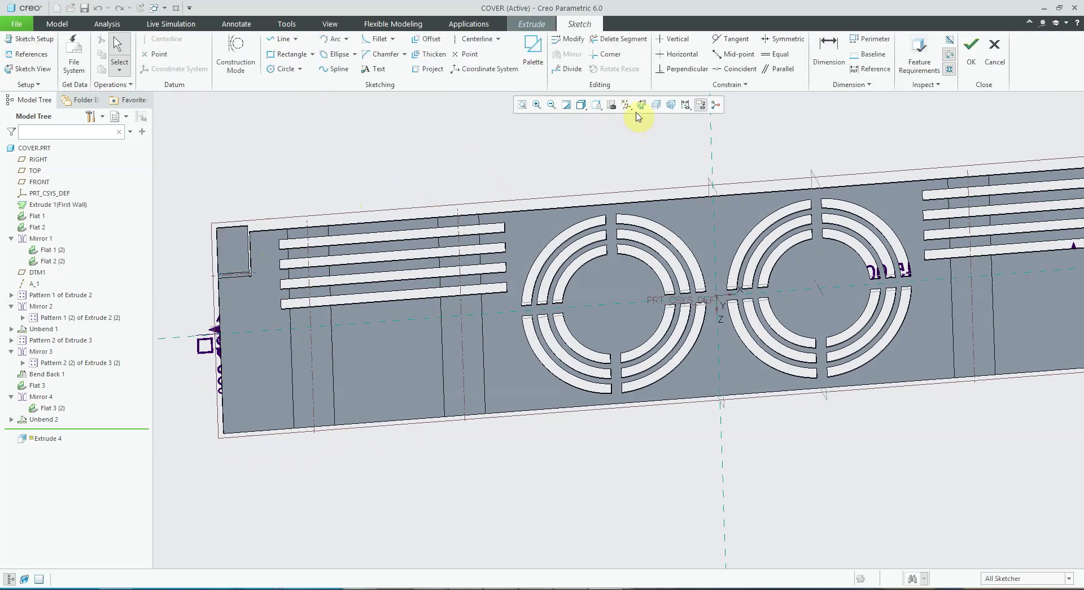
pyautogui.click(640, 106)
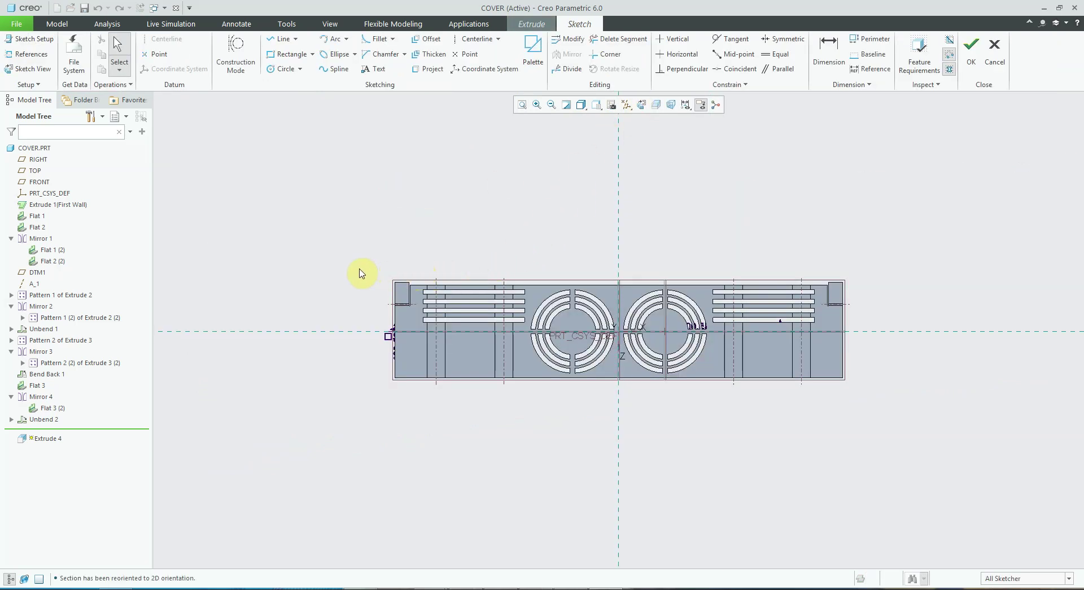
pyautogui.scroll(-8, 443, 317)
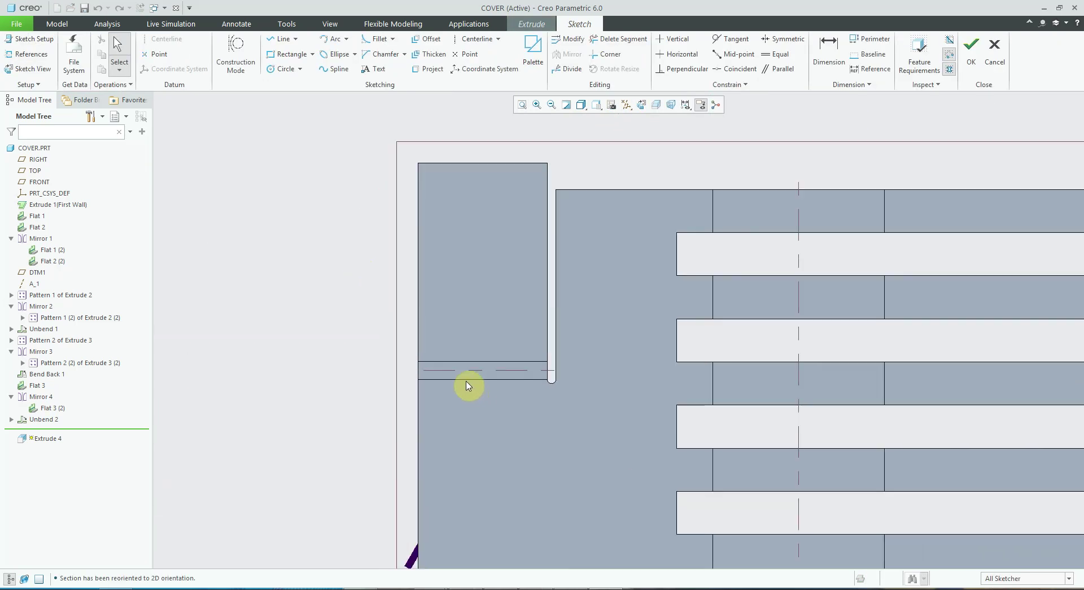
# Place a sketch point at the midpoint of the tab's lower bend edge and draw a vertical centerline through it.
pyautogui.click(473, 56)
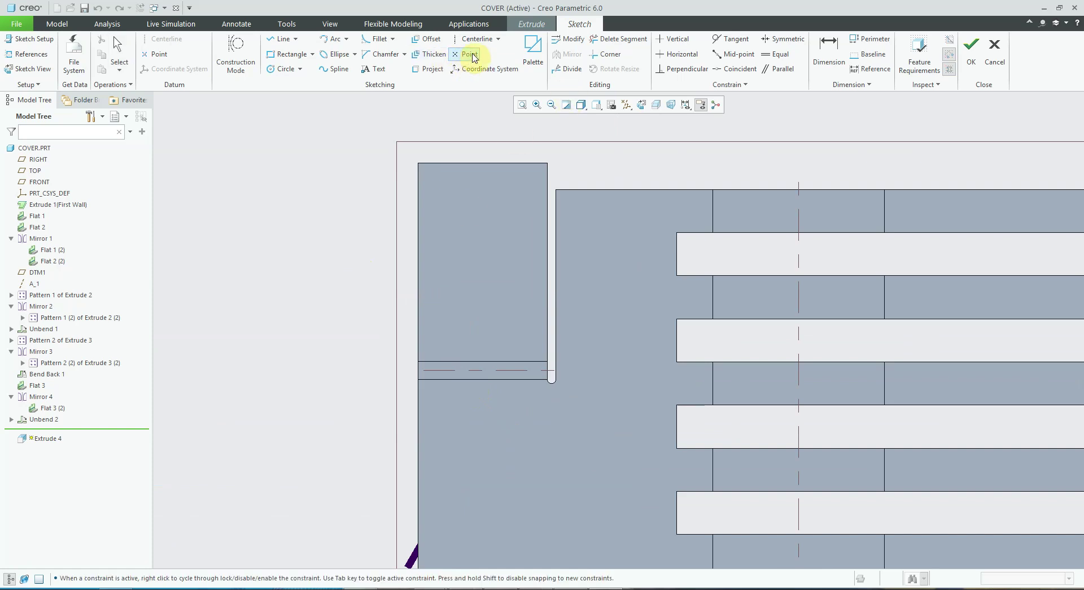
pyautogui.click(482, 386)
pyautogui.middleClick(343, 328)
pyautogui.scroll(-1, 341, 324)
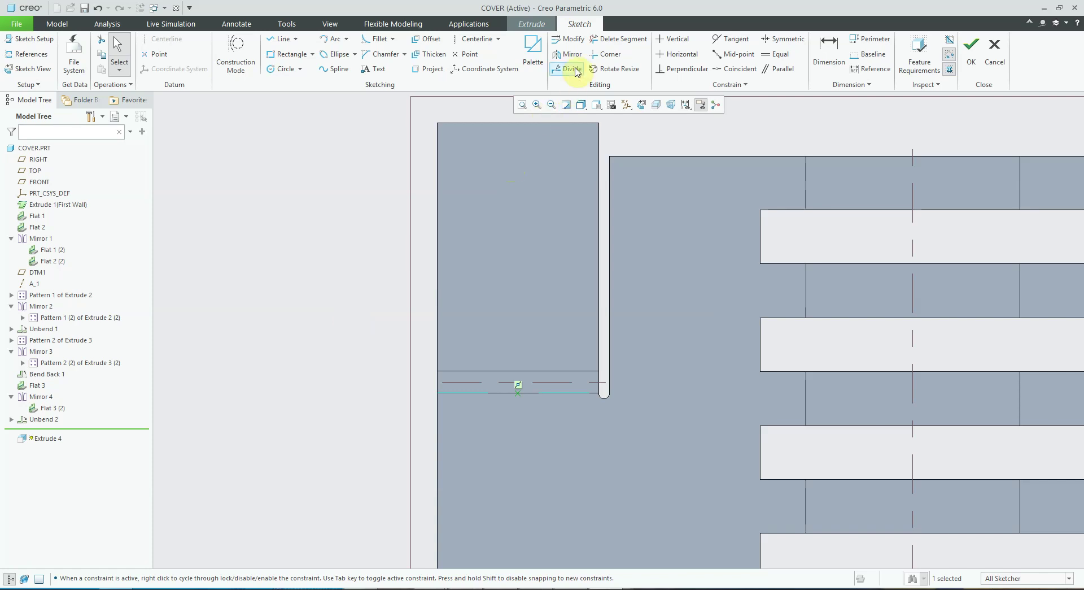
pyautogui.click(473, 39)
pyautogui.click(519, 401)
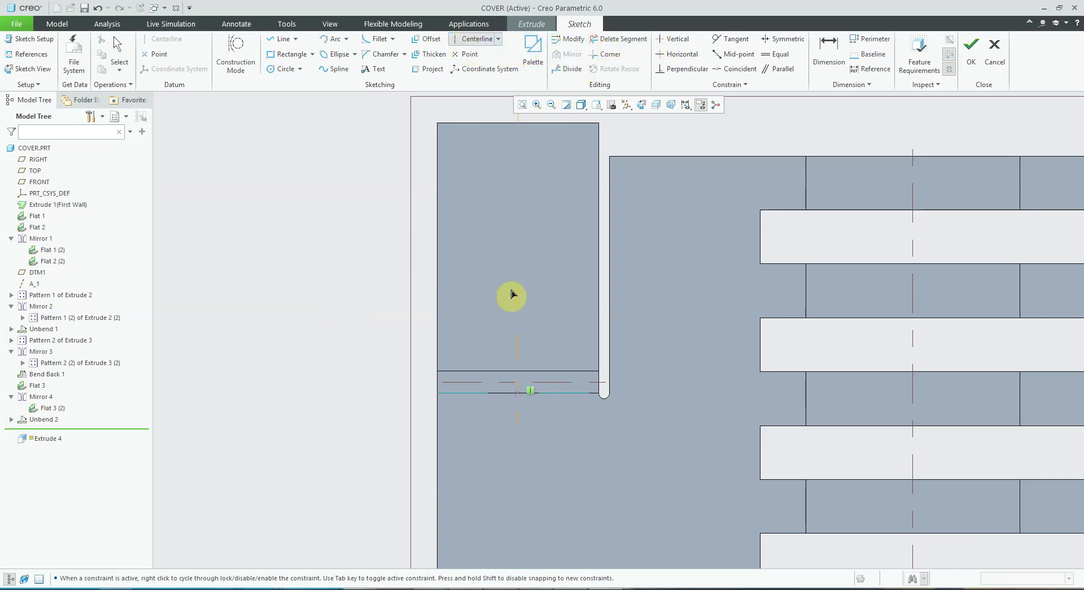
pyautogui.click(518, 204)
pyautogui.middleClick(371, 227)
pyautogui.click(336, 242)
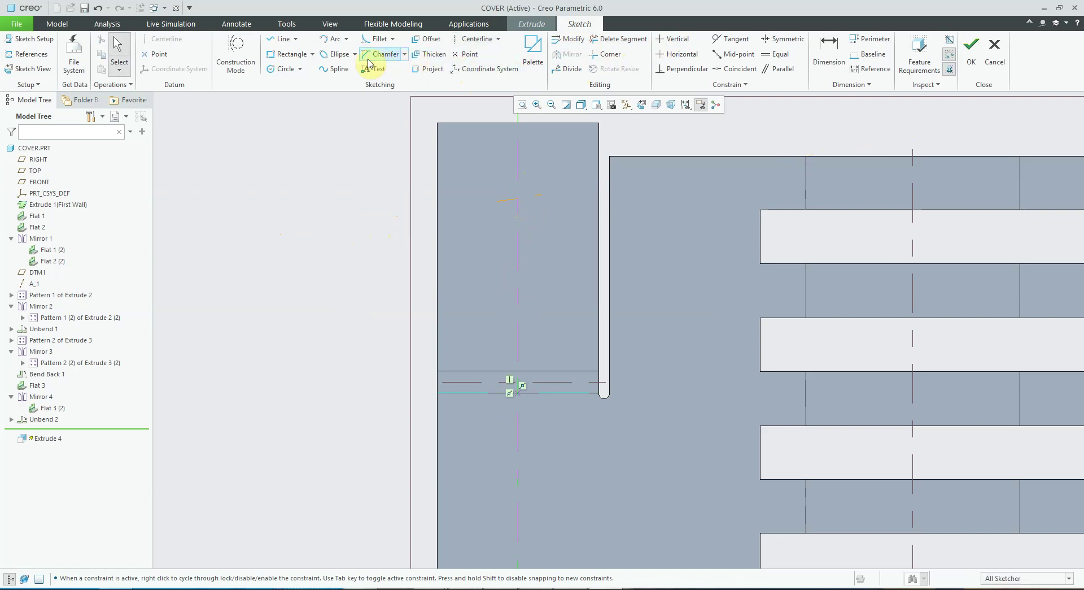
# Sketch a three-sided rectangular outline inside the tab, starting and ending on its lower bend edge.
pyautogui.click(278, 44)
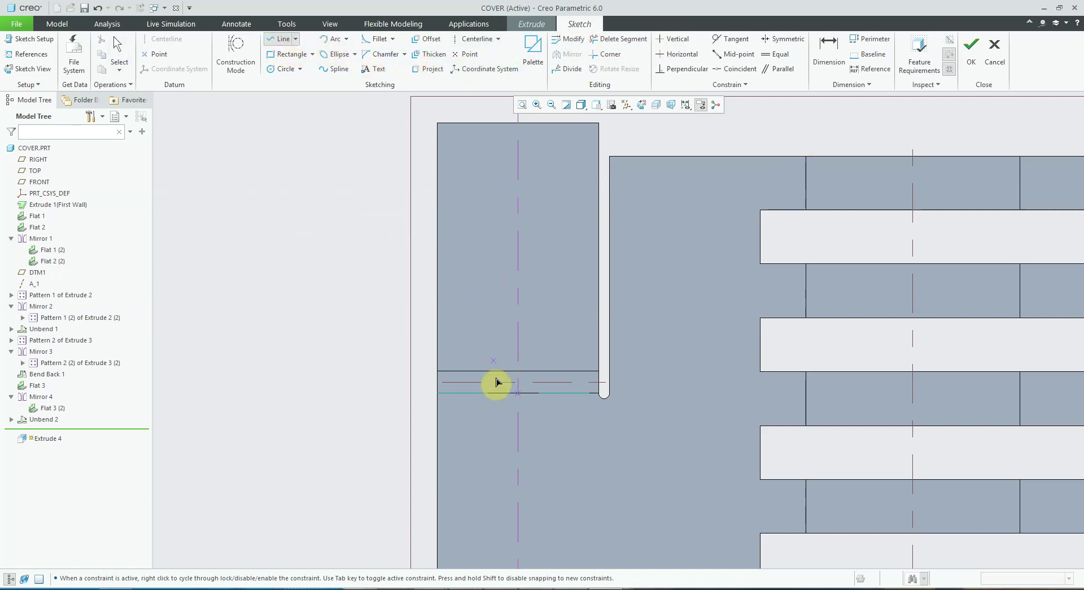
pyautogui.click(459, 393)
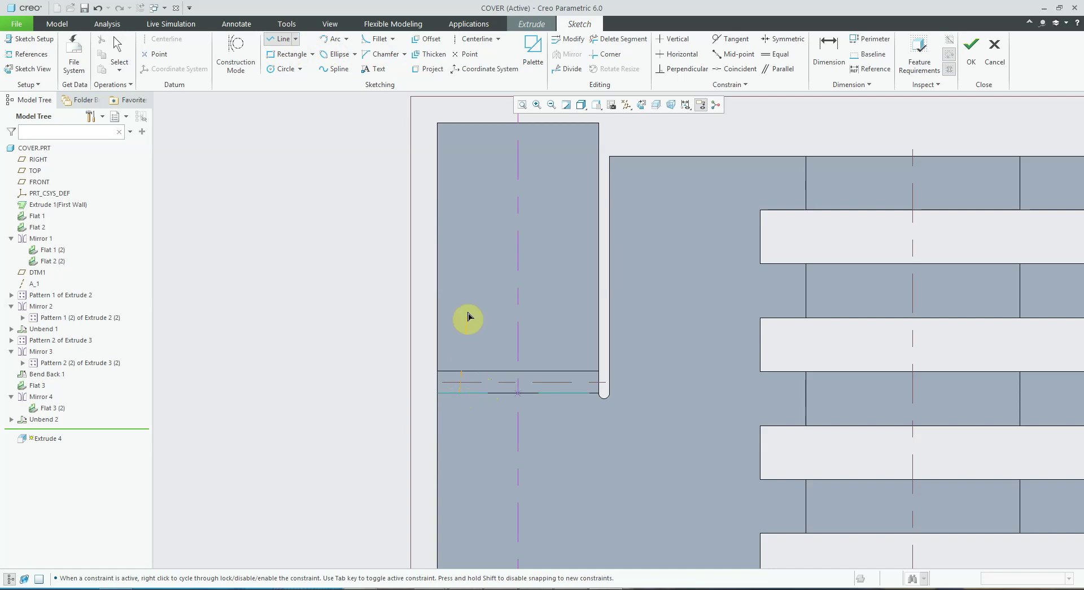
pyautogui.click(460, 169)
pyautogui.click(579, 170)
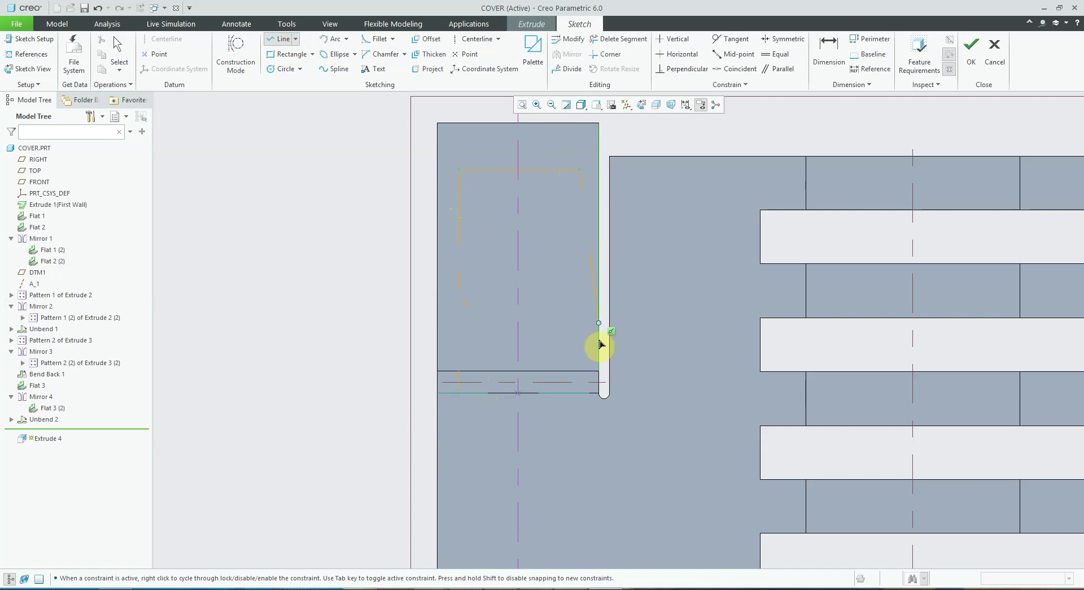
pyautogui.click(584, 397)
pyautogui.middleClick(570, 397)
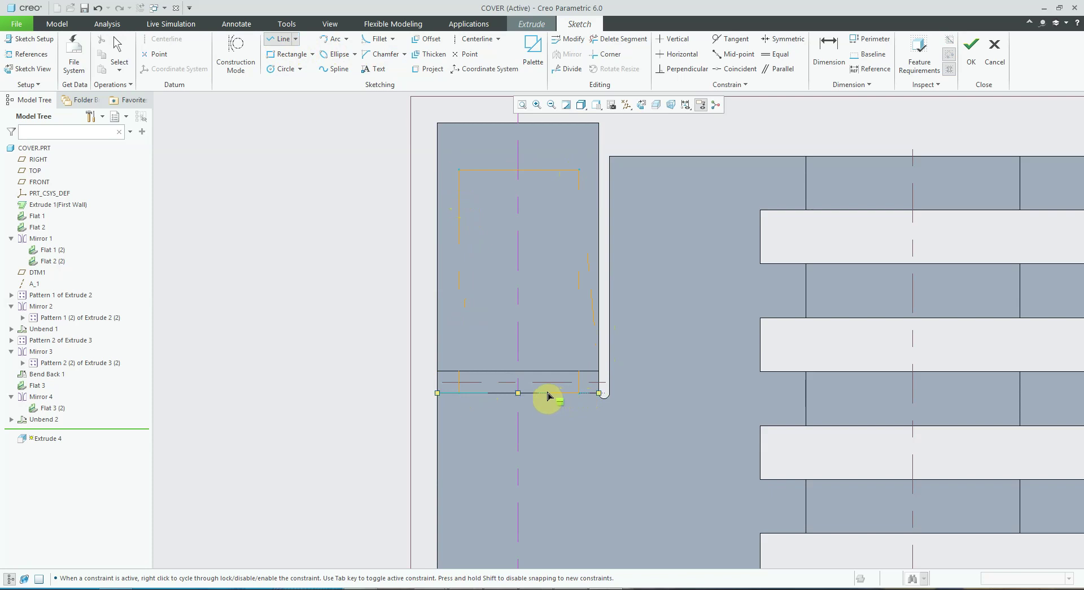
# Close the outline into an inverted U by sketching an inner cutout about 5.4 wide and 16.5 high, returning along the bend edge.
pyautogui.click(547, 396)
pyautogui.click(548, 215)
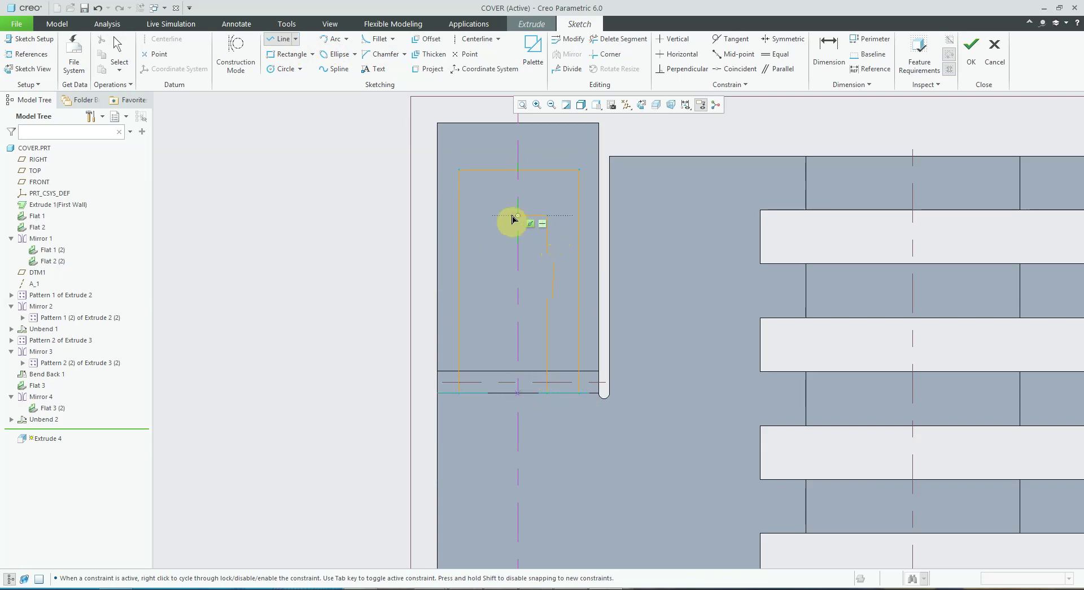
pyautogui.click(489, 215)
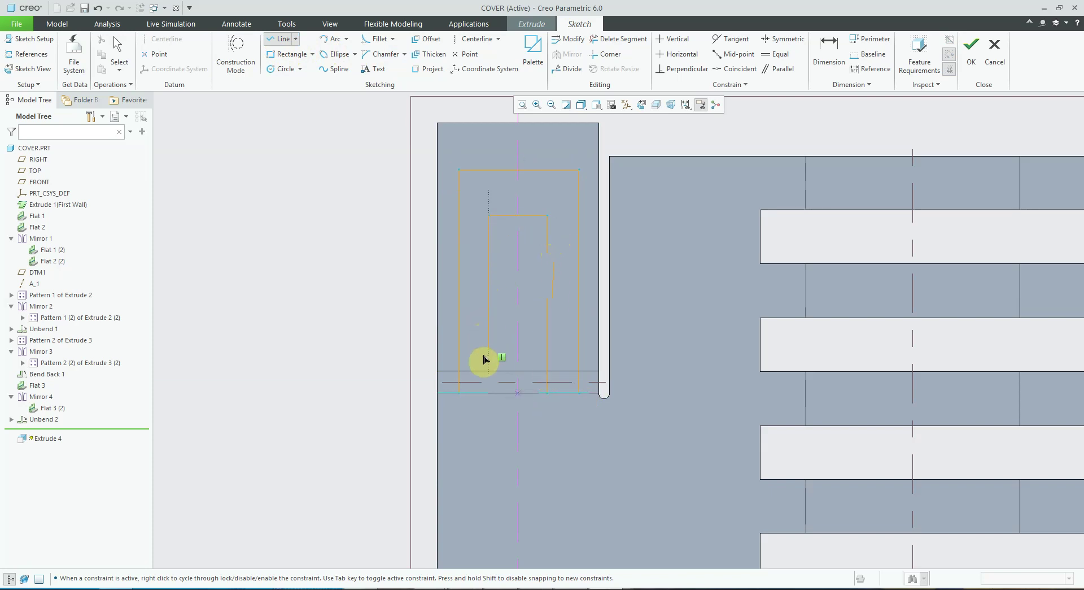
pyautogui.click(489, 392)
pyautogui.middleClick(460, 399)
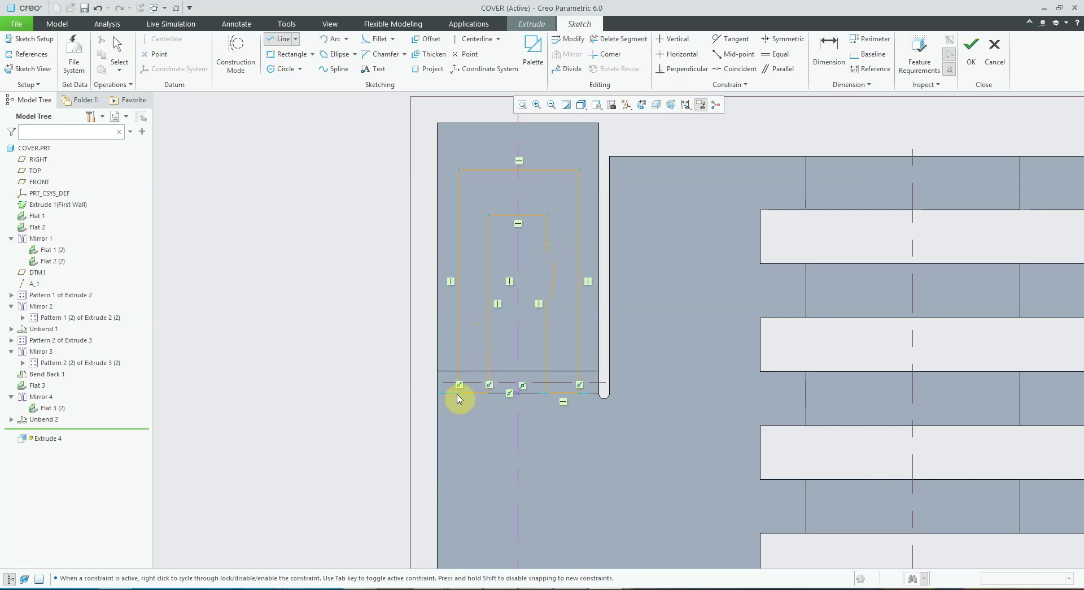
pyautogui.middleClick(335, 324)
pyautogui.click(302, 308)
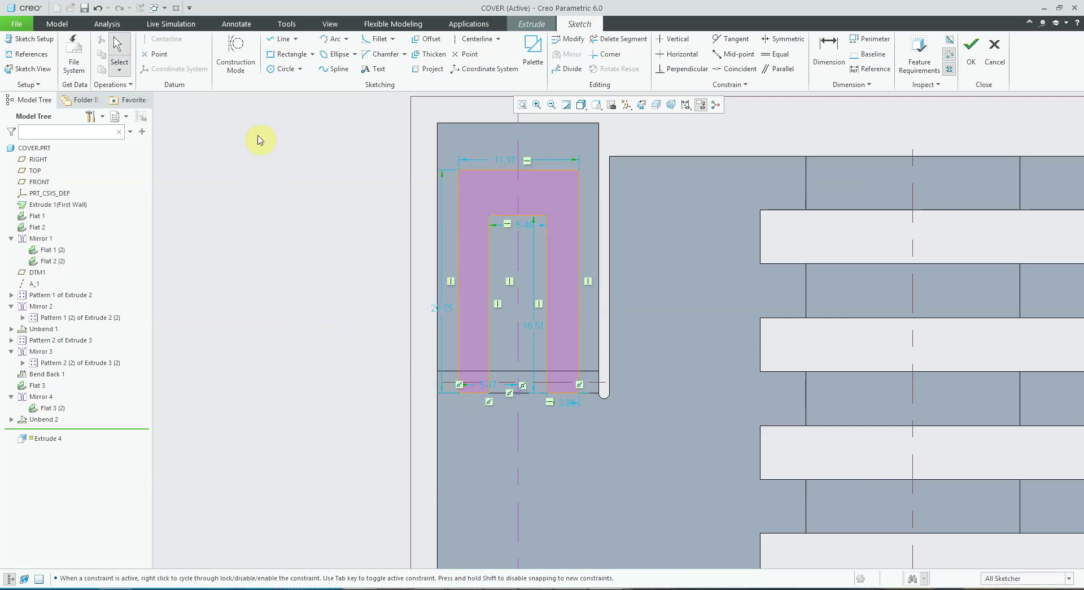
# Sketch a circle on each leg end of the U profile, centered on the short bottom segment and matching the leg width.
pyautogui.click(281, 70)
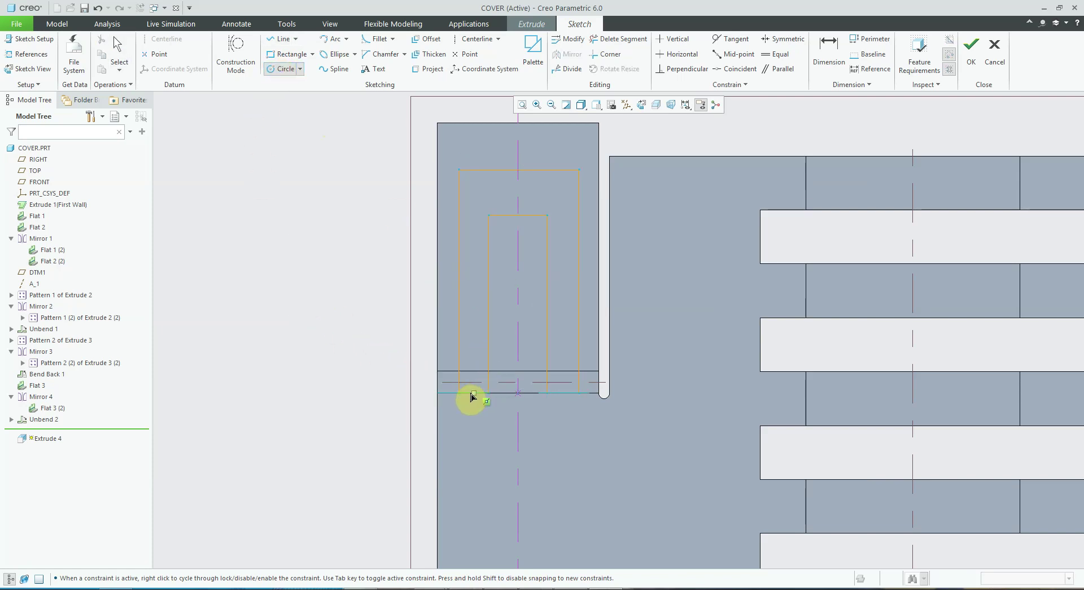
pyautogui.click(480, 405)
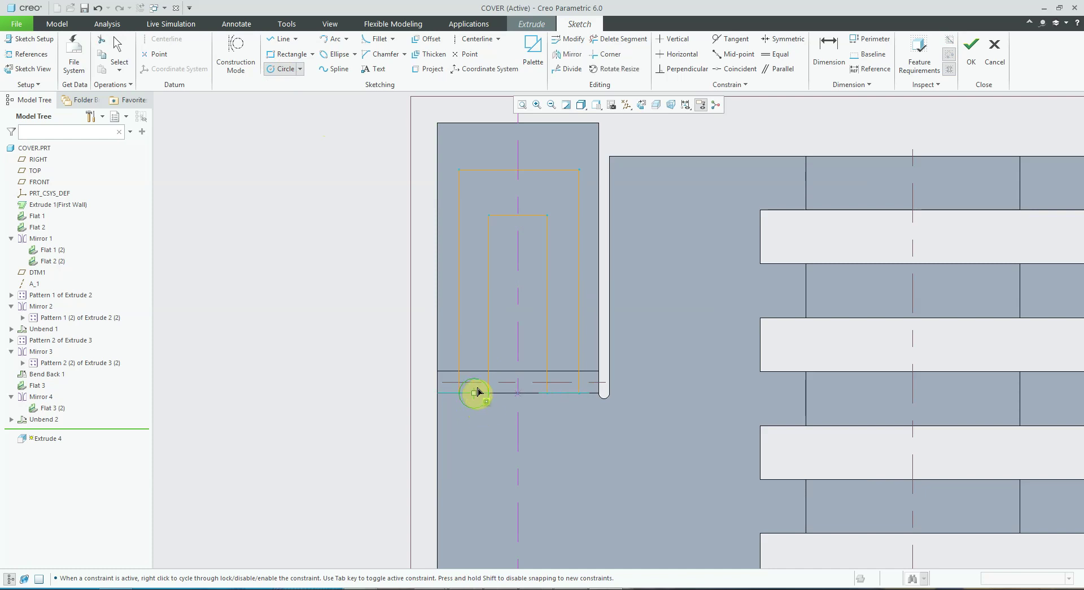
pyautogui.click(563, 395)
pyautogui.click(563, 393)
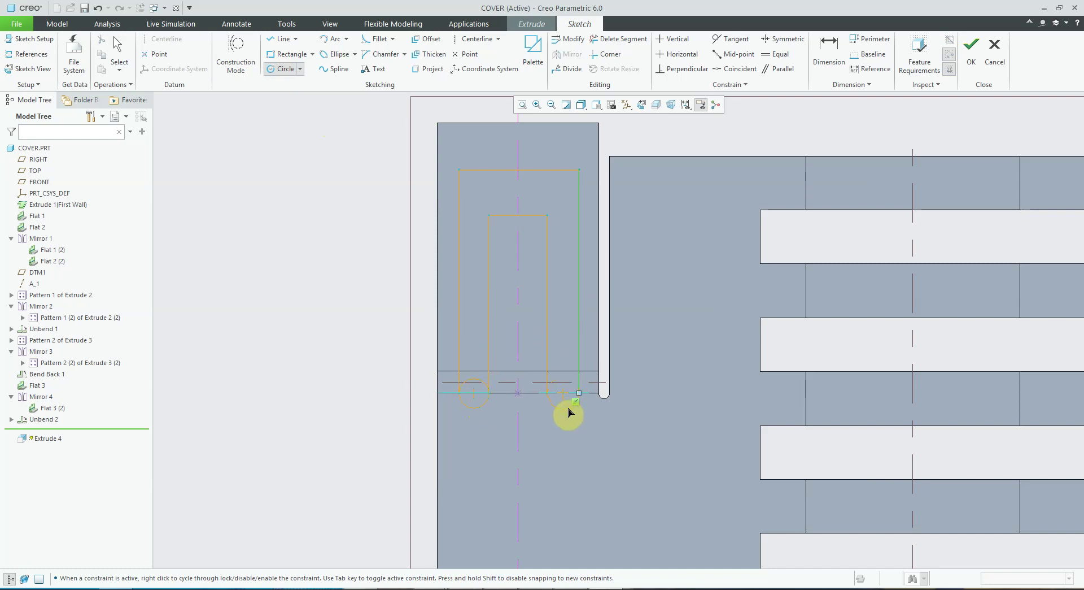
pyautogui.click(569, 413)
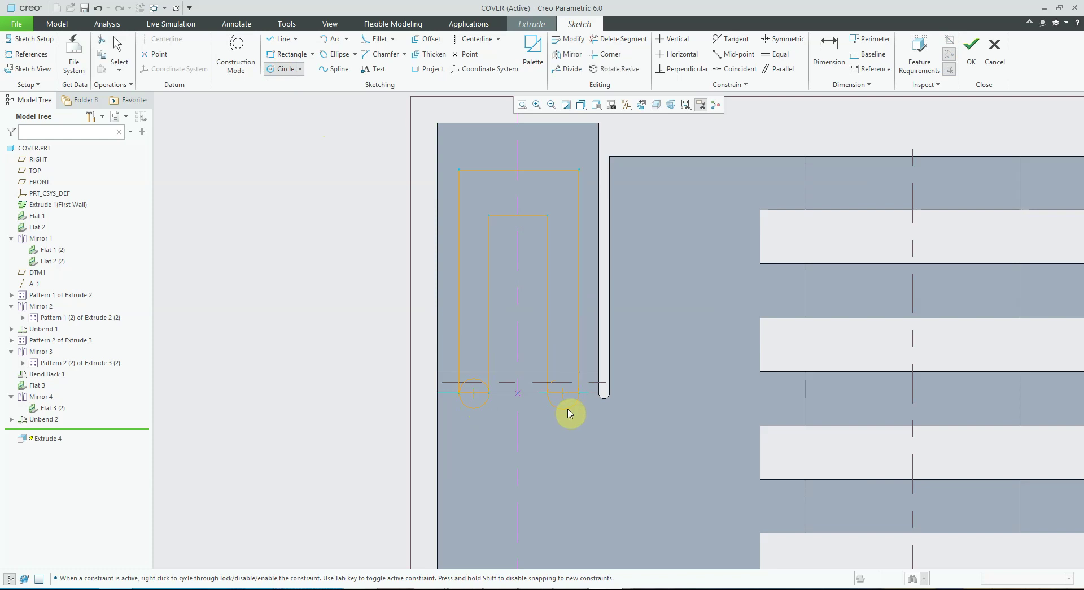
pyautogui.middleClick(570, 412)
# Trim the upper halves of both circles and the straight bottom segments, leaving rounded ends on the two legs.
pyautogui.scroll(3, 372, 361)
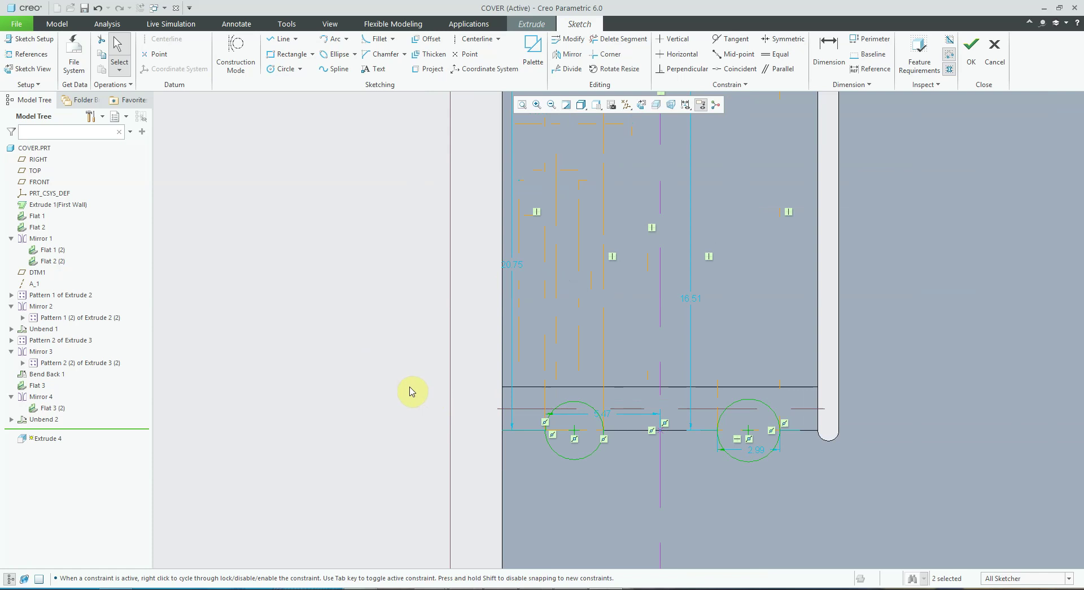
pyautogui.keyDown('shift'); pyautogui.moveTo(411, 392); pyautogui.dragTo(331, 338, button='middle'); pyautogui.keyUp('shift')
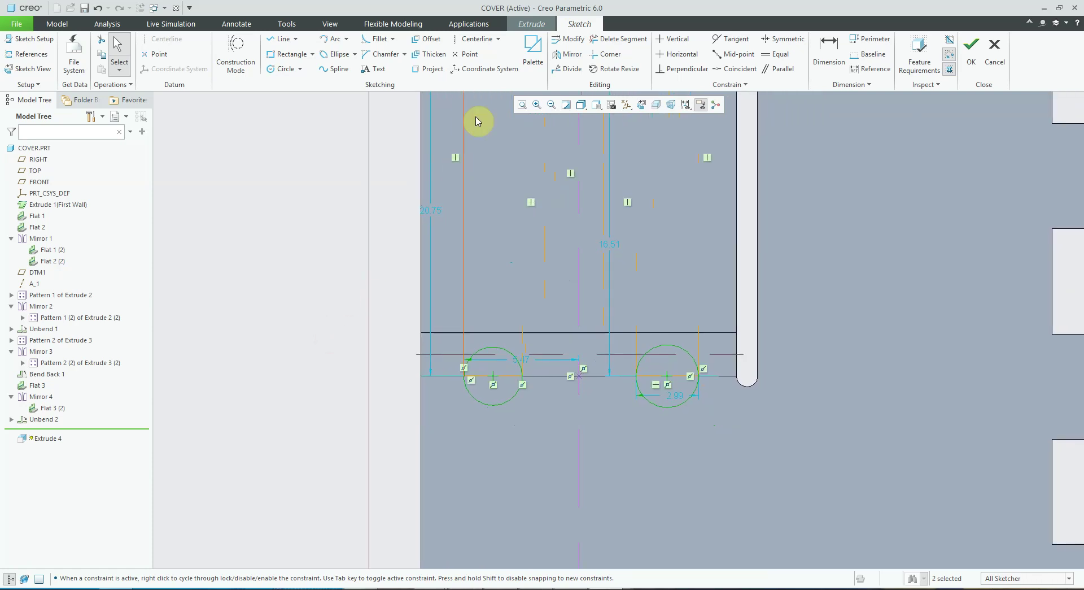
pyautogui.click(621, 40)
pyautogui.moveTo(514, 336); pyautogui.dragTo(511, 387)
pyautogui.moveTo(688, 337); pyautogui.dragTo(683, 386)
pyautogui.middleClick(335, 218)
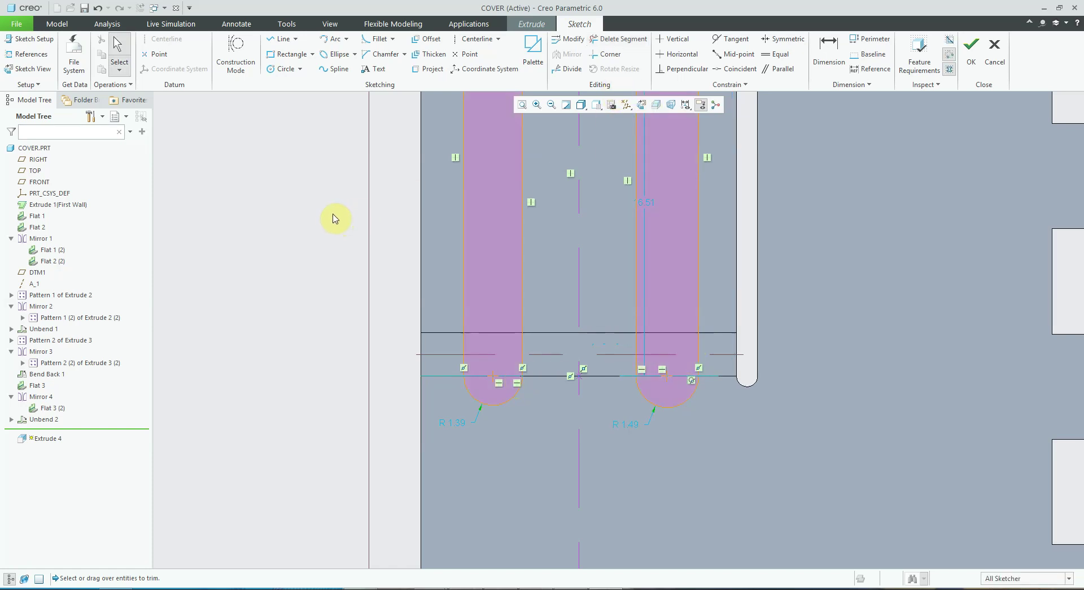
# Set the first leg's end arc radius to 1.5 and make the other leg's end arc equal to it.
pyautogui.doubleClick(462, 427)
pyautogui.write('1.5')
pyautogui.press('Return')
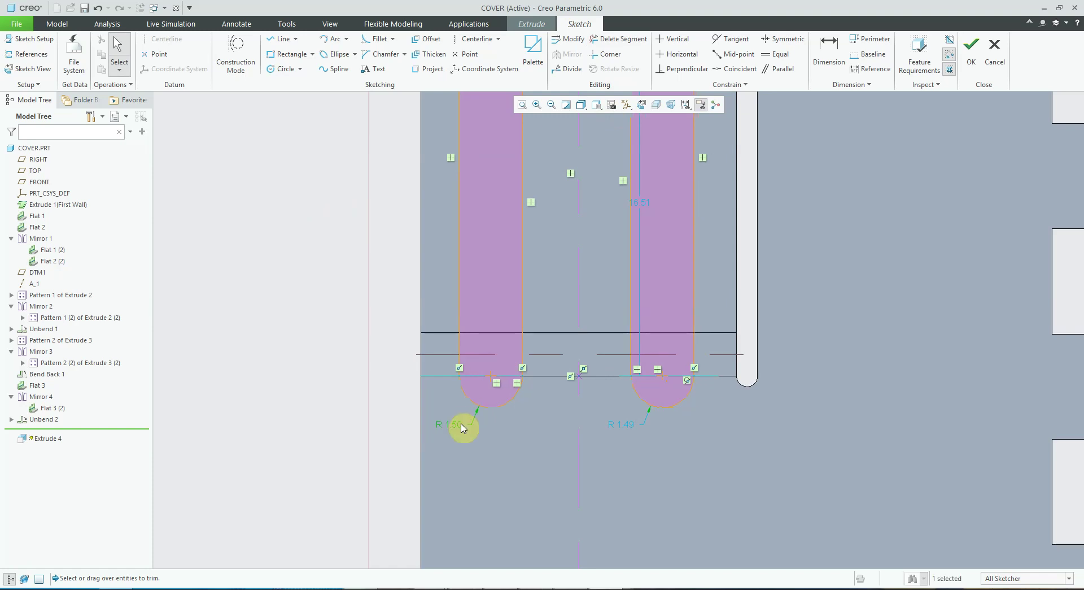
pyautogui.click(780, 54)
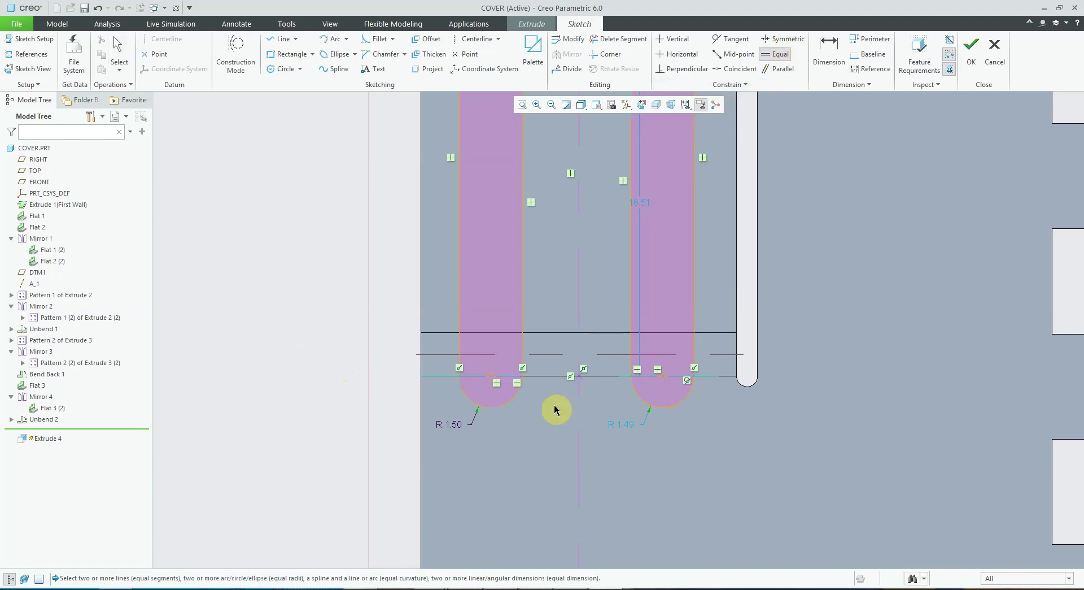
pyautogui.click(646, 406)
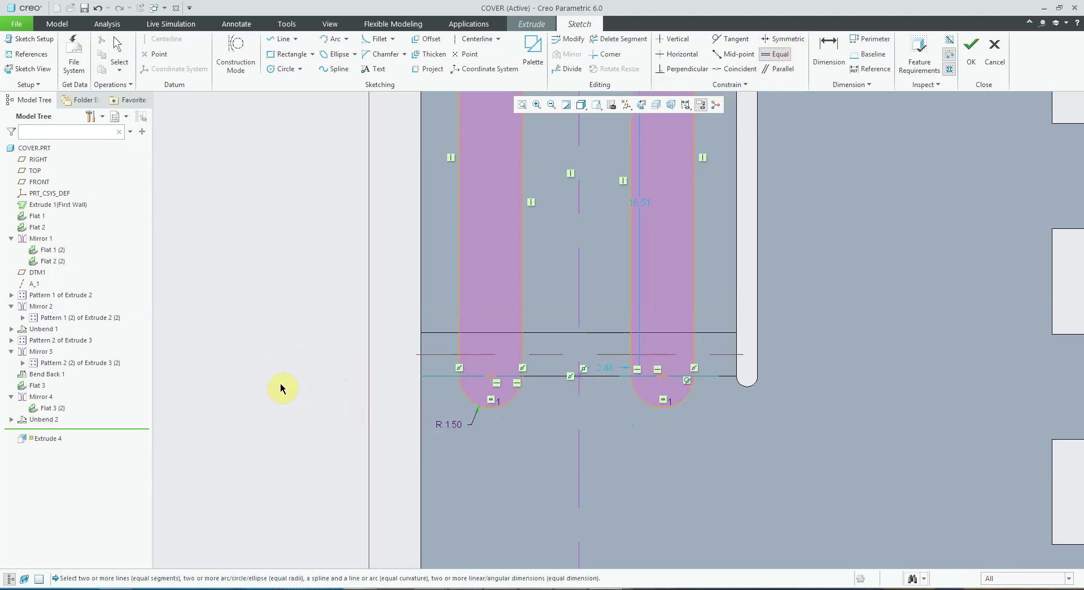
# Dimension the distance between the outer vertical sides of the U profile and set it to 10.5.
pyautogui.click(828, 50)
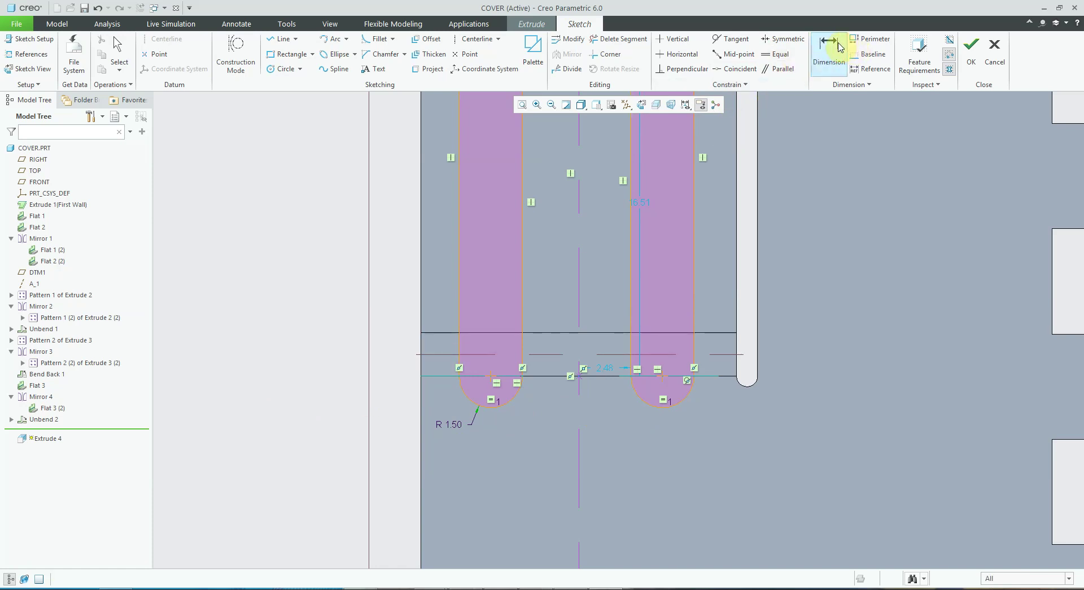
pyautogui.click(459, 306)
pyautogui.click(695, 318)
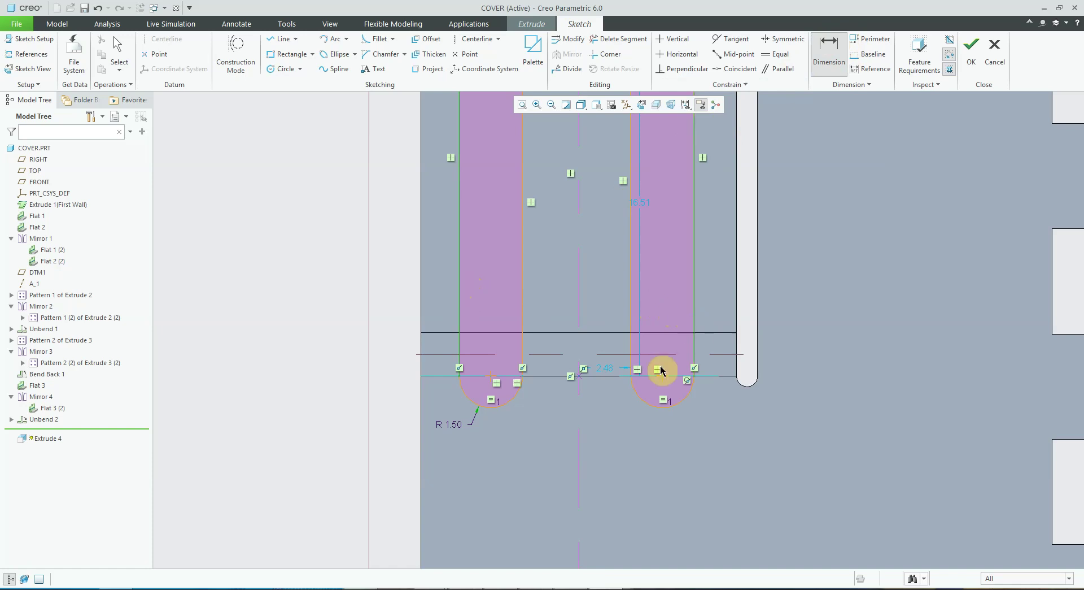
pyautogui.middleClick(615, 445)
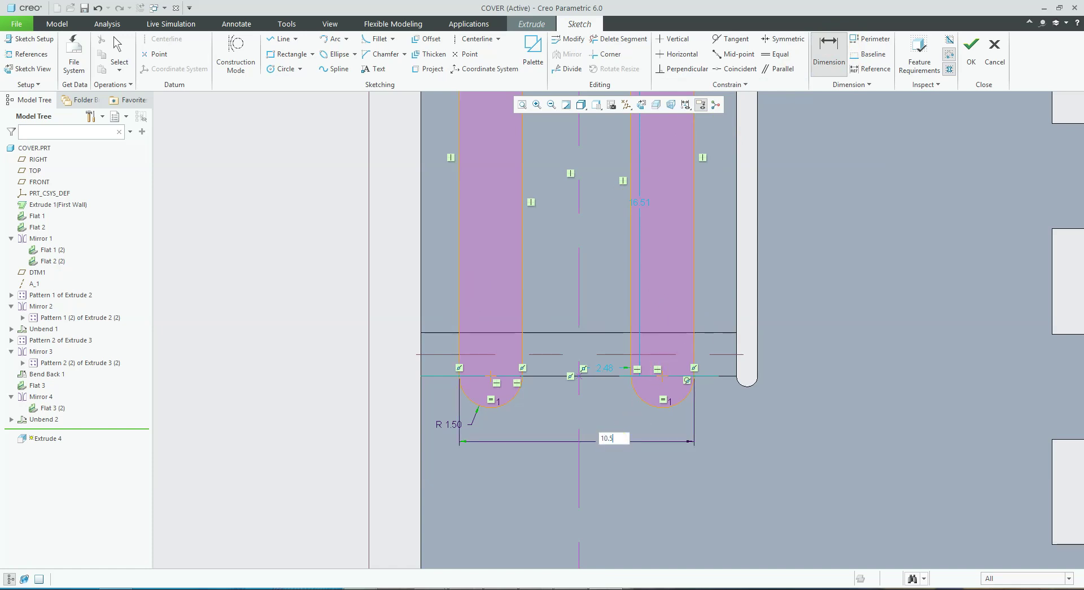
pyautogui.press('Return')
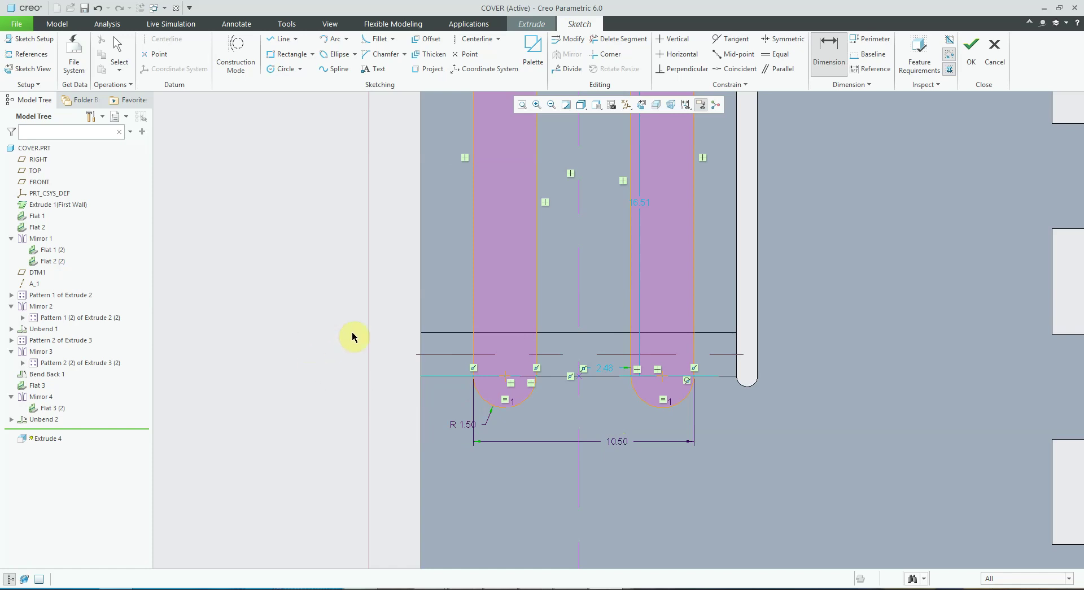
# Make the inner arc endpoints of the two legs symmetric about the vertical centerline.
pyautogui.click(769, 43)
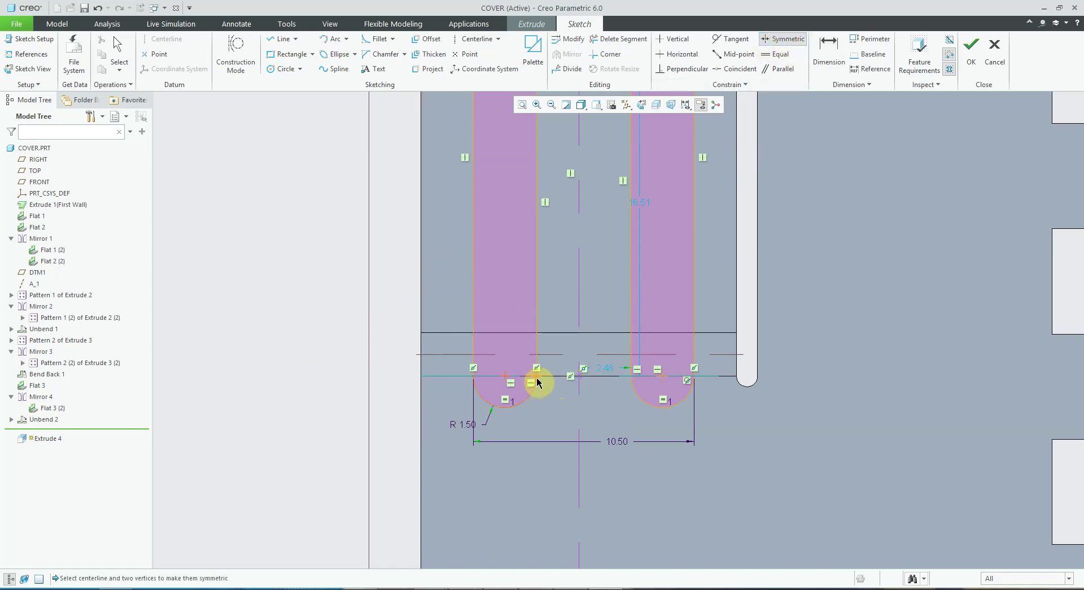
pyautogui.click(580, 395)
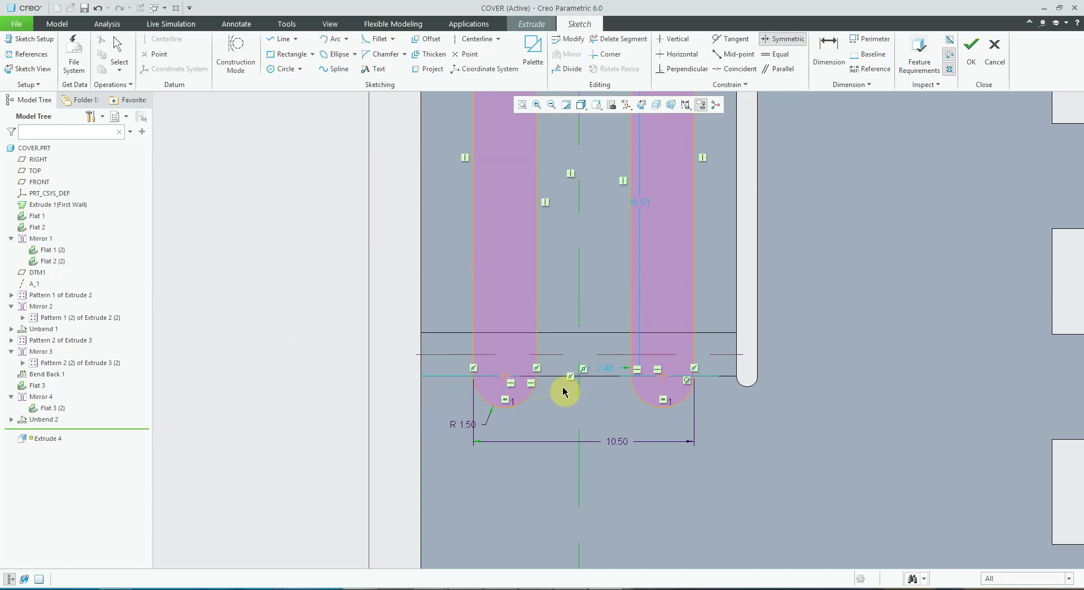
pyautogui.click(537, 376)
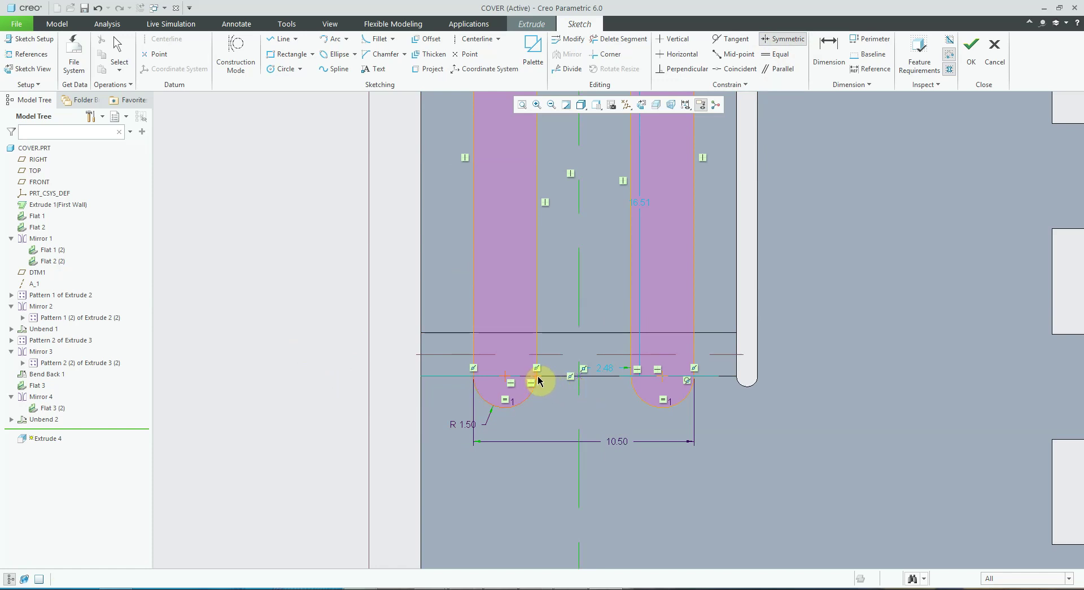
pyautogui.click(631, 377)
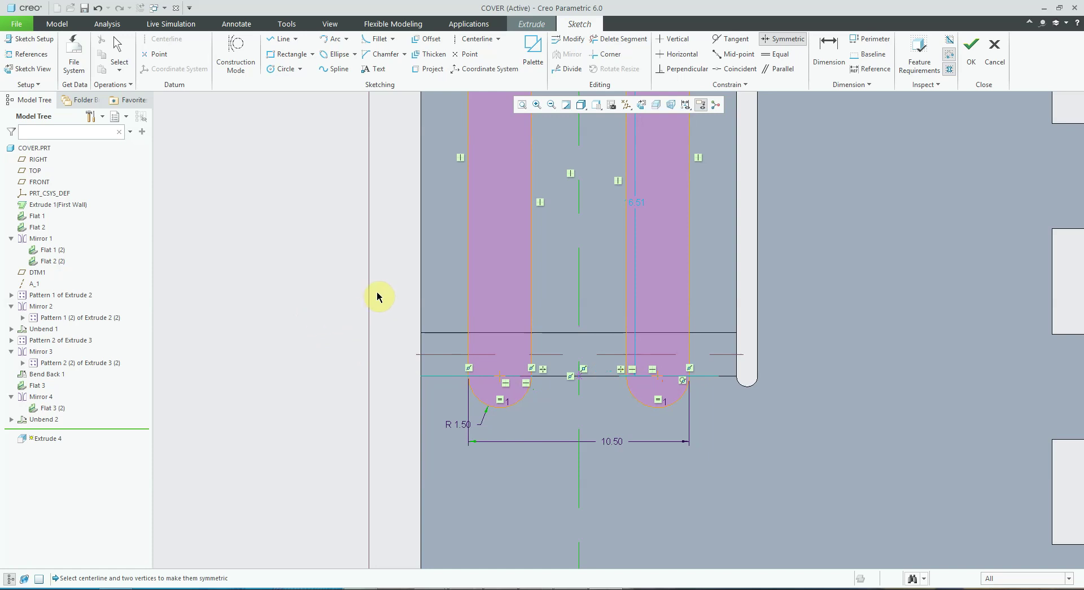
# Dimension the height from the lower bend edge to the profile's outer top line and set it to 19.
pyautogui.scroll(3, 491, 292)
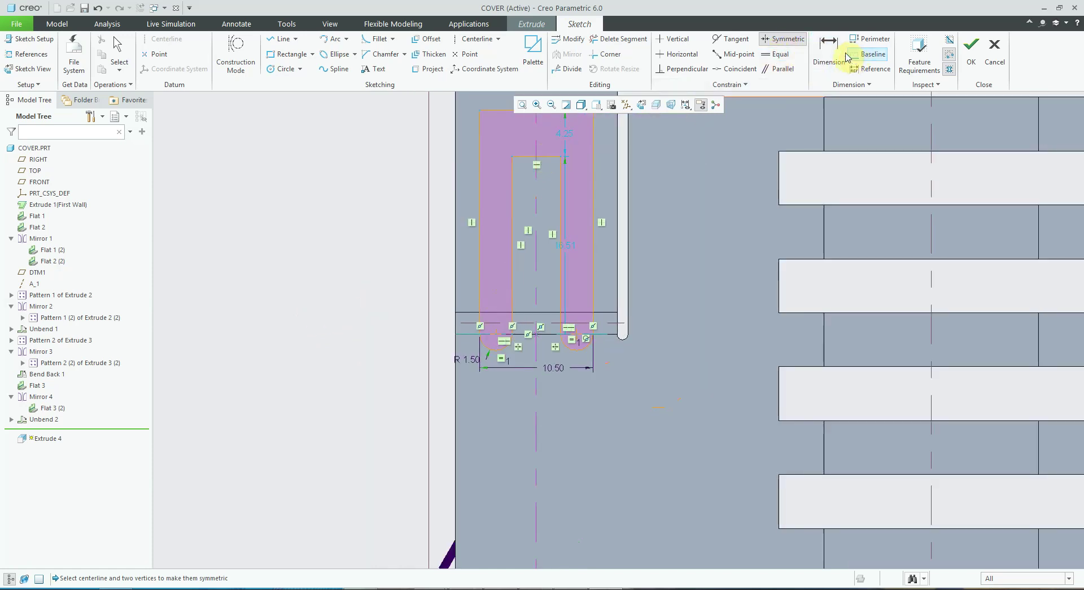
pyautogui.click(829, 49)
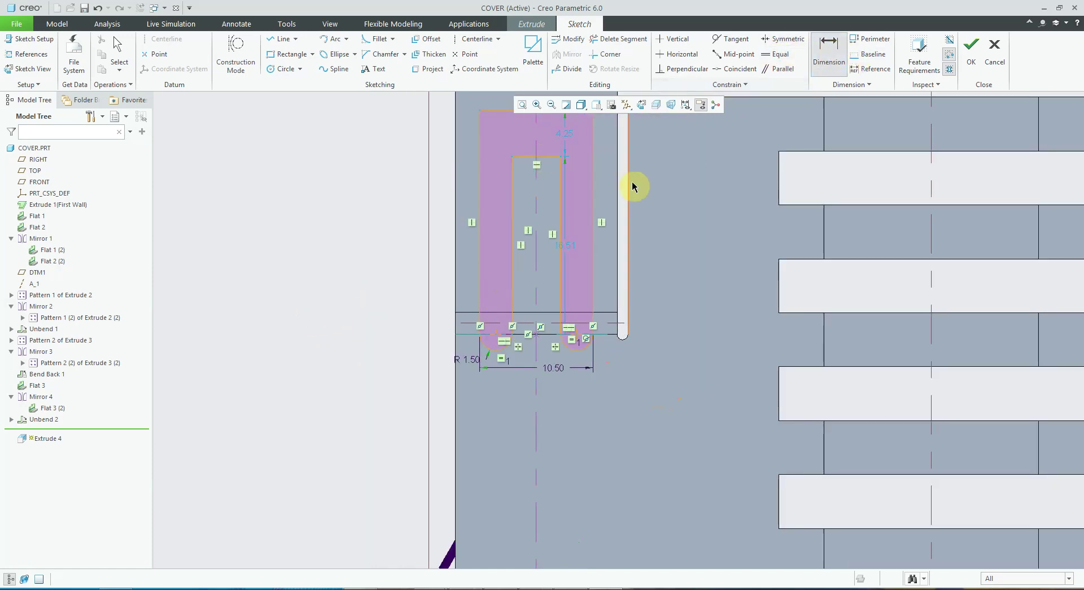
pyautogui.click(498, 338)
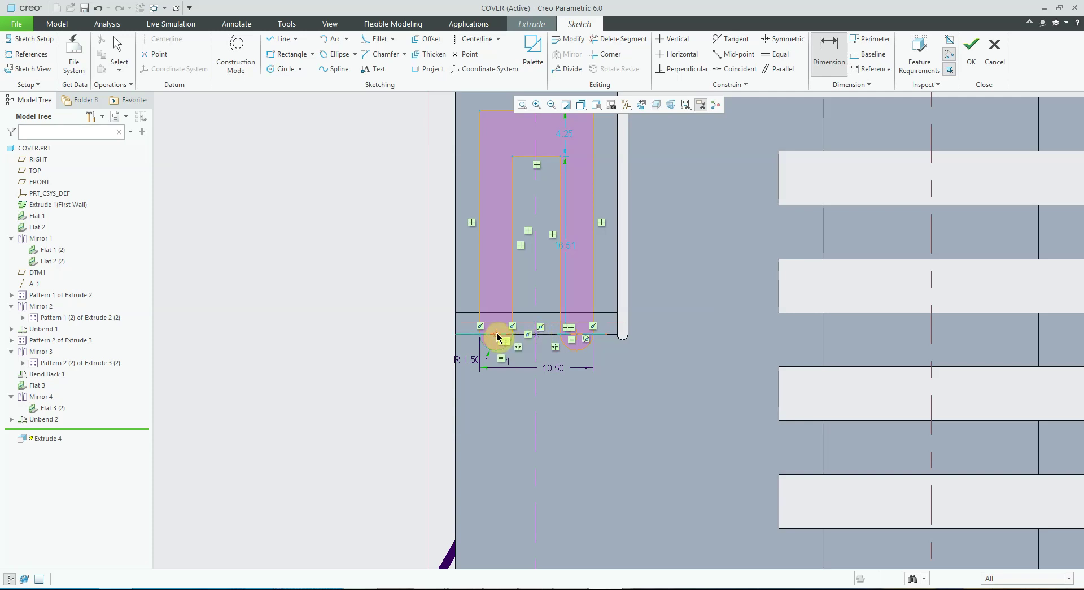
pyautogui.middleClick(347, 243)
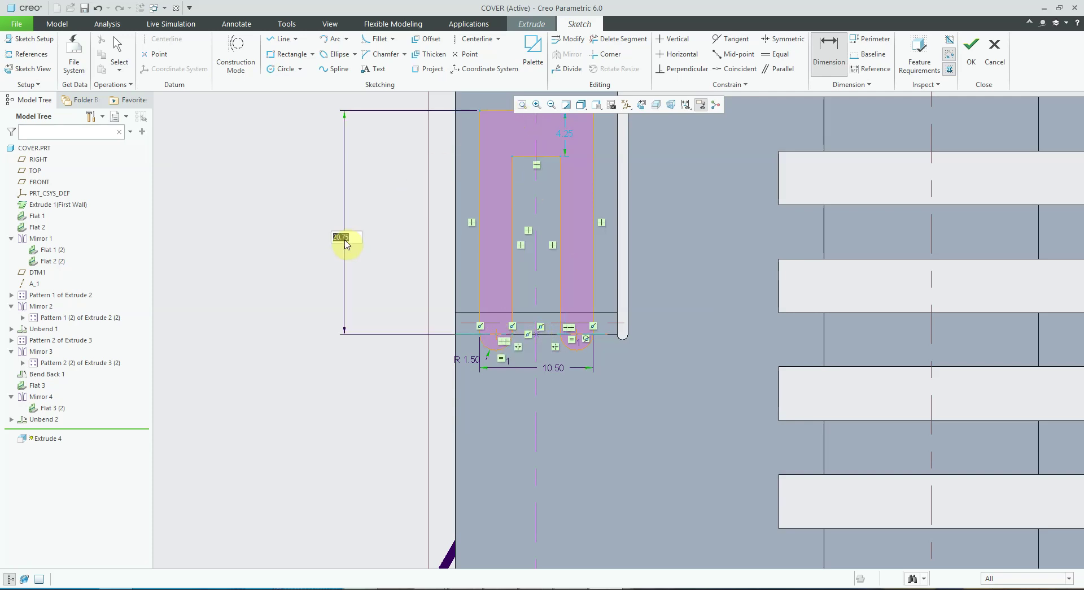
pyautogui.write('19')
pyautogui.press('Return')
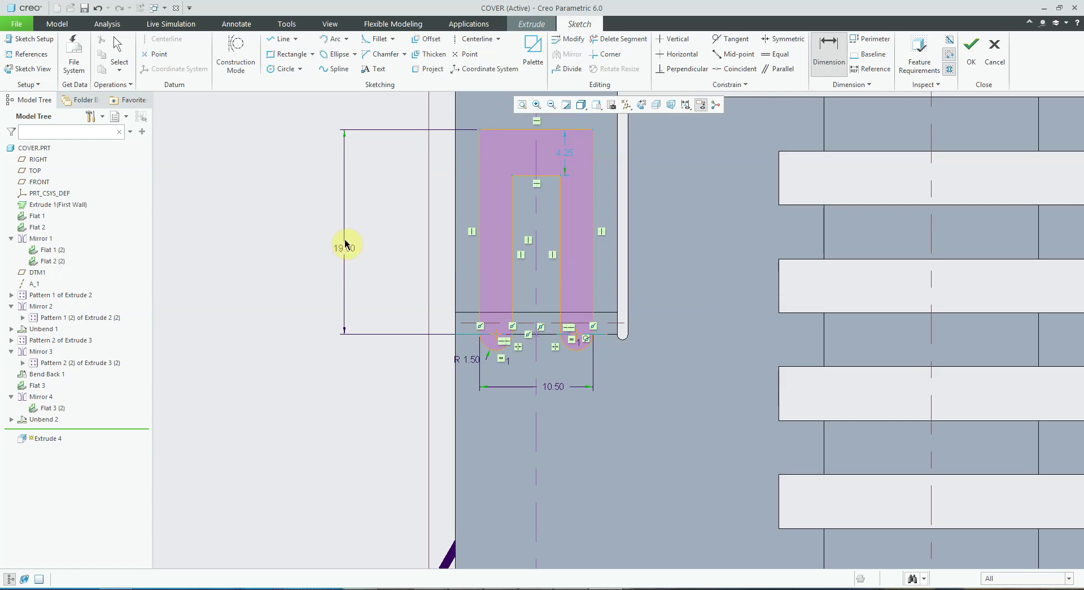
# Dimension the distance between the profile's inner and outer top lines and set it to 8.
pyautogui.click(530, 175)
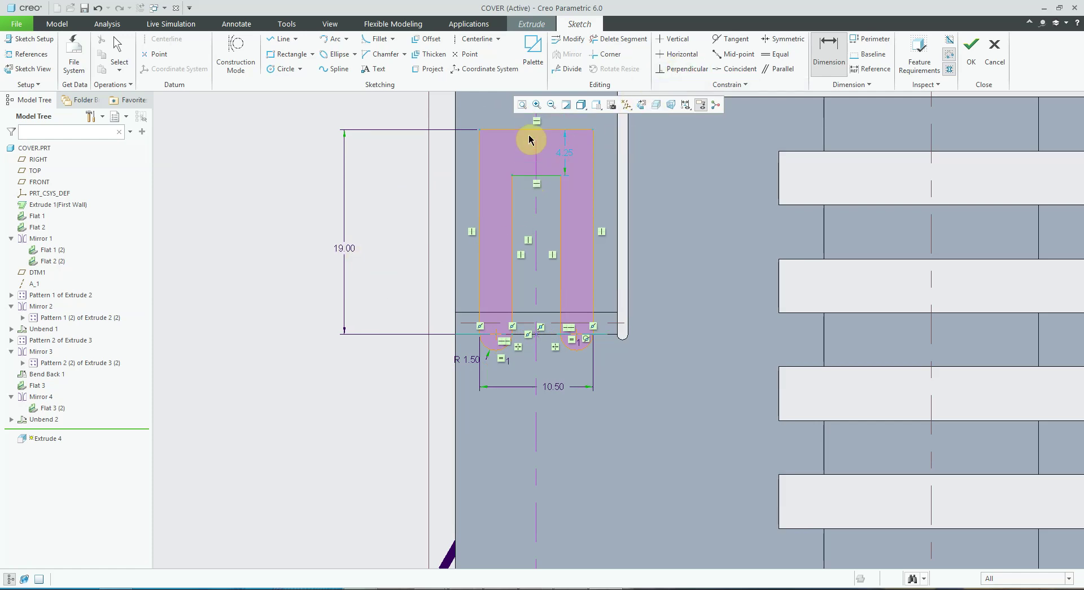
pyautogui.middleClick(442, 148)
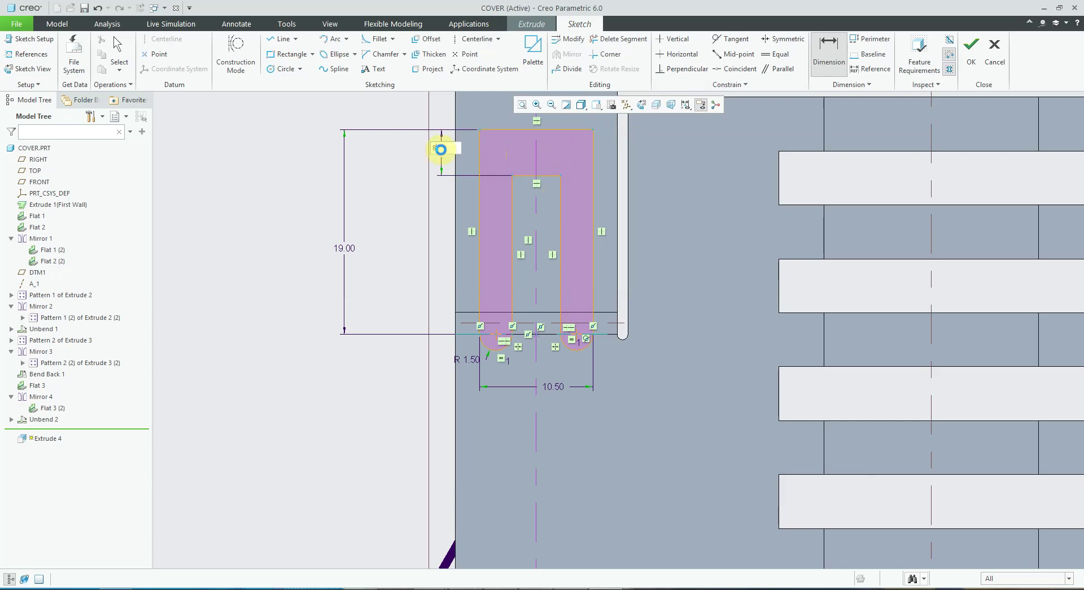
pyautogui.write('8')
pyautogui.press('Return')
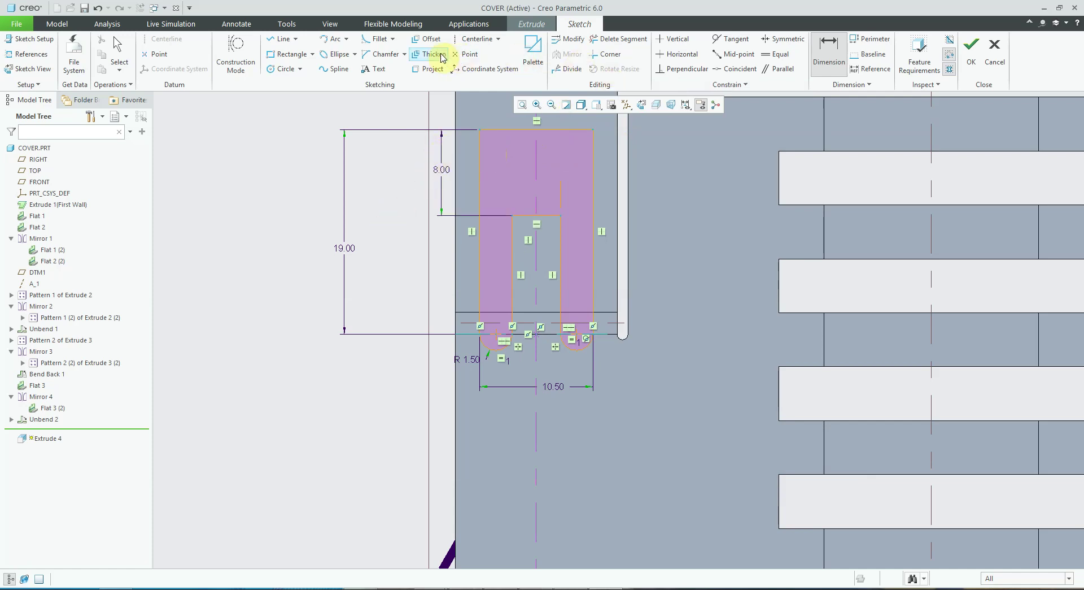
# Fillet the profile's two outer top corners with radii of about 1.5 and 1.7, and the two inner top corners with about 0.95.
pyautogui.click(377, 39)
pyautogui.click(479, 148)
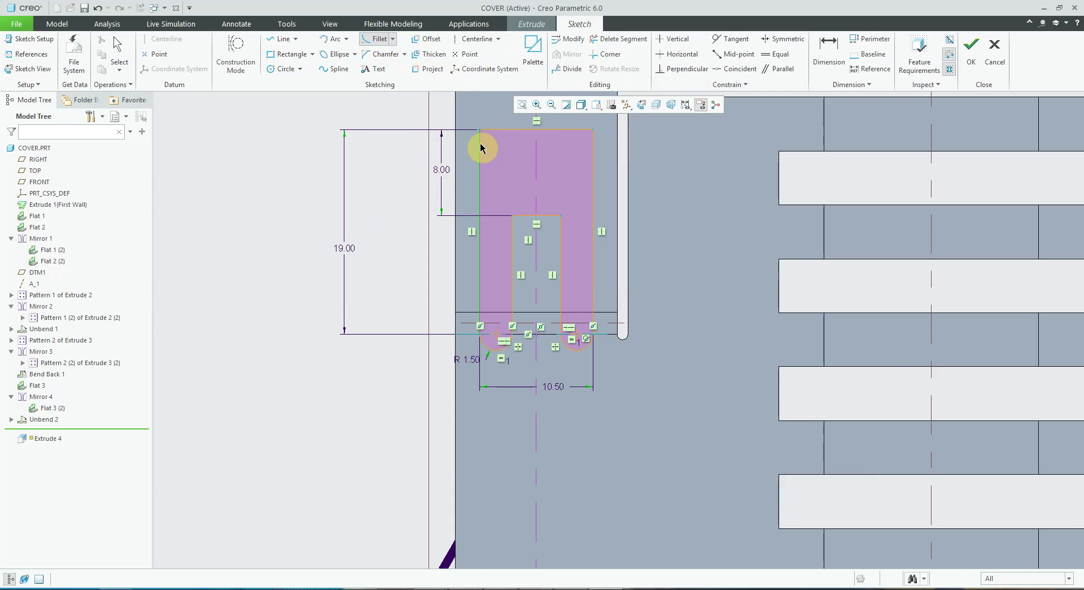
pyautogui.click(495, 130)
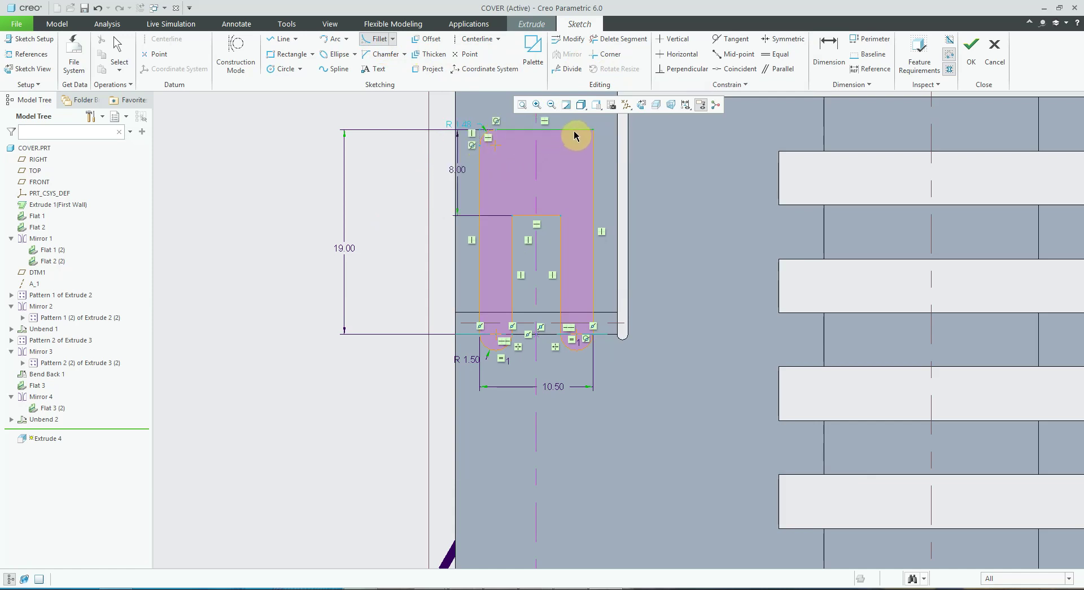
pyautogui.click(592, 153)
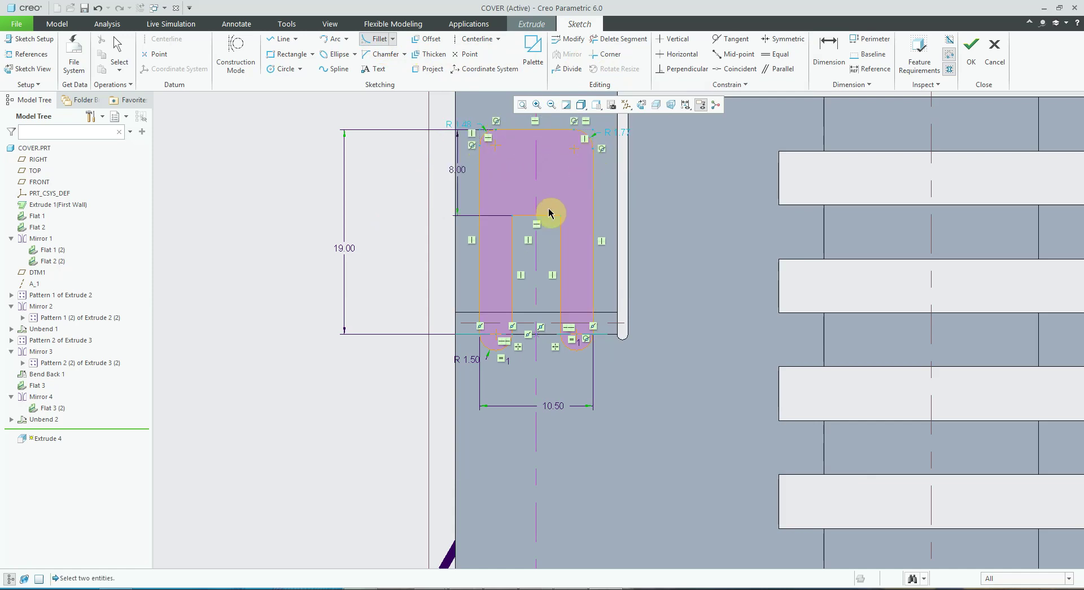
pyautogui.click(513, 229)
pyautogui.click(521, 215)
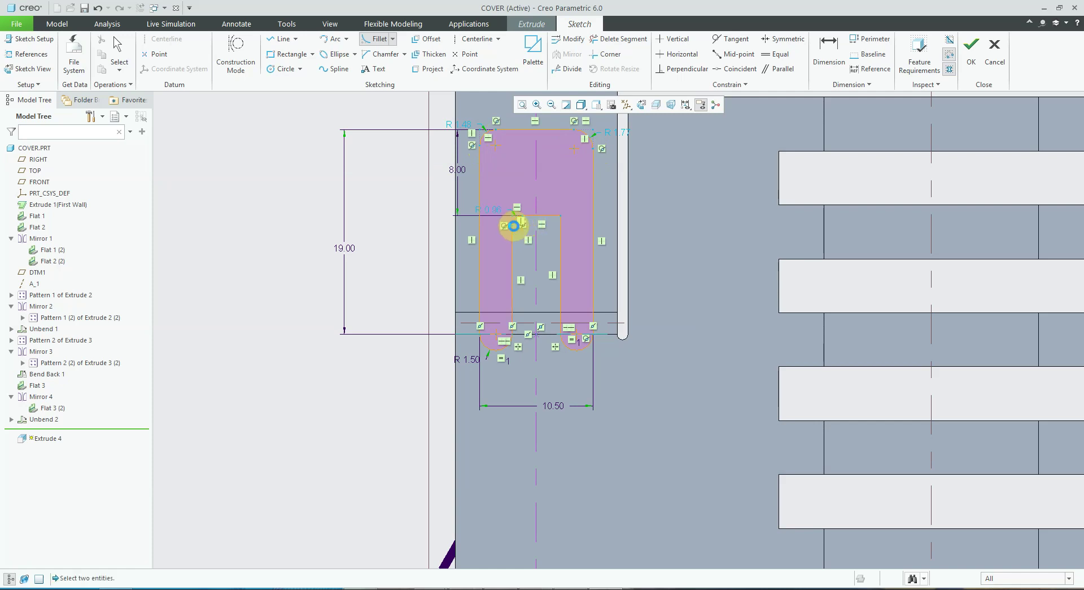
pyautogui.click(551, 214)
pyautogui.click(559, 228)
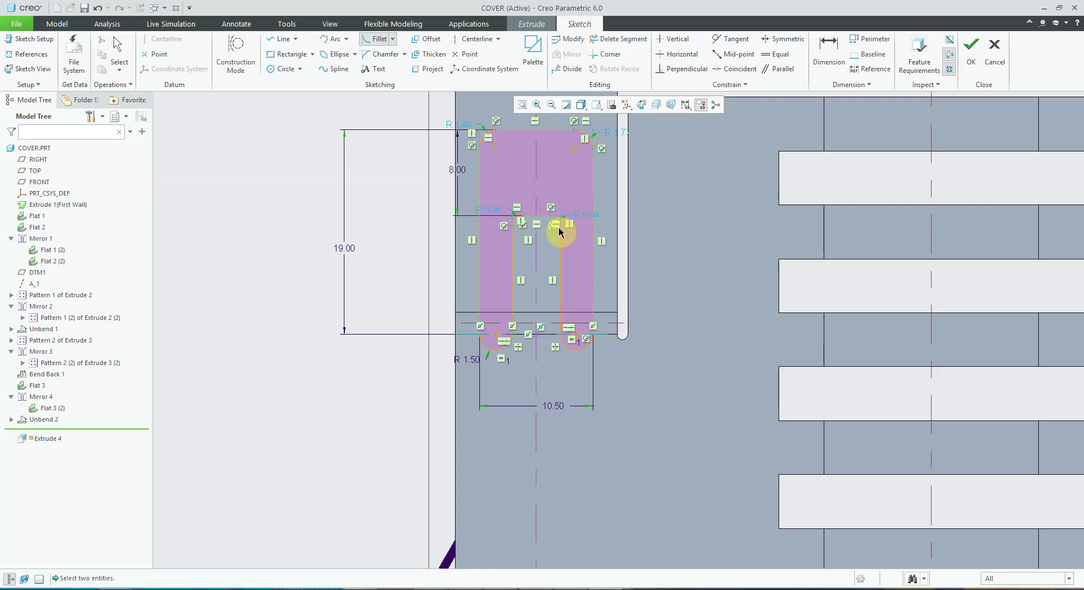
pyautogui.middleClick(436, 216)
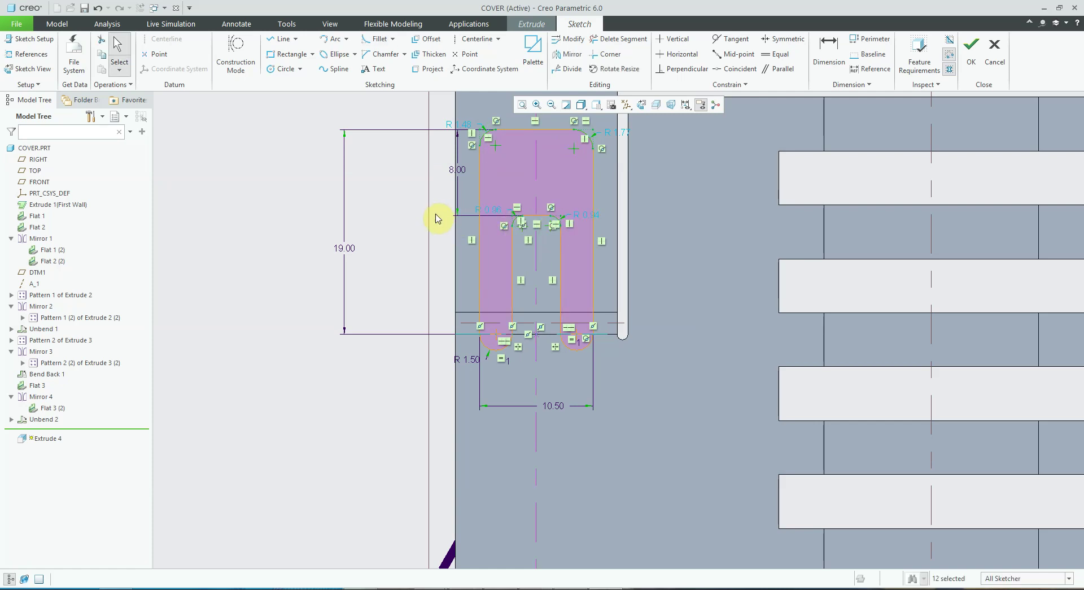
# Set one outer top corner fillet's radius to 4 and make the other outer top fillet equal to it.
pyautogui.doubleClick(466, 125)
pyautogui.write('4.9')
pyautogui.press('Return')
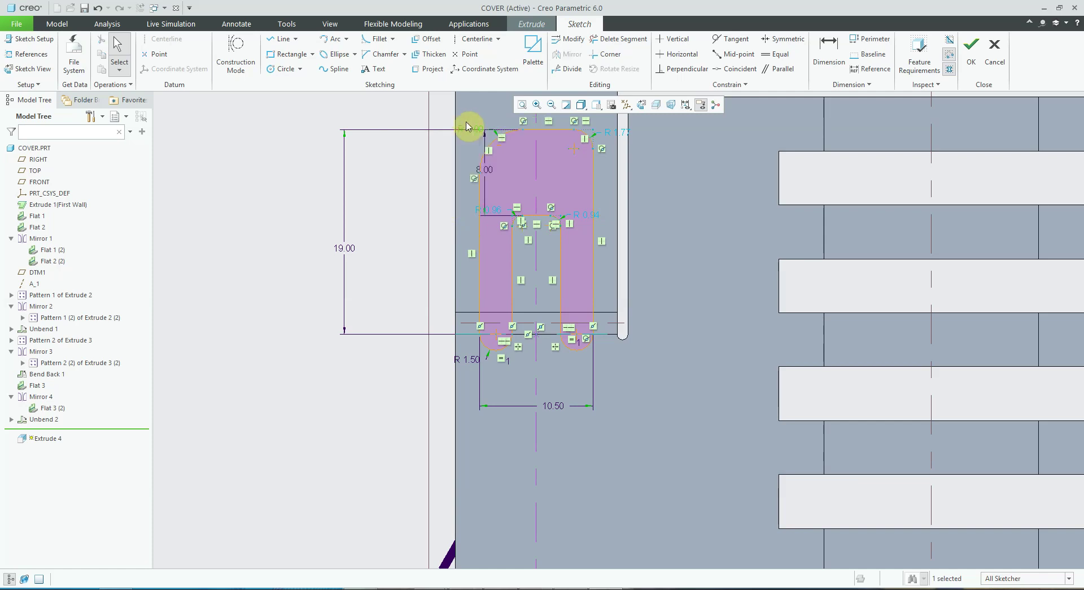
pyautogui.click(768, 55)
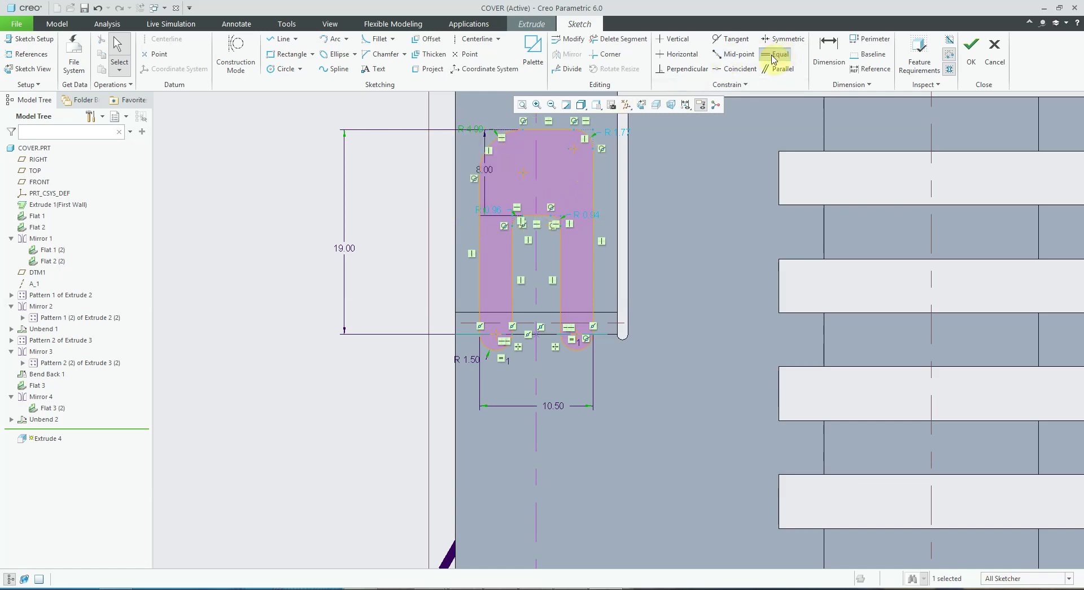
pyautogui.click(501, 148)
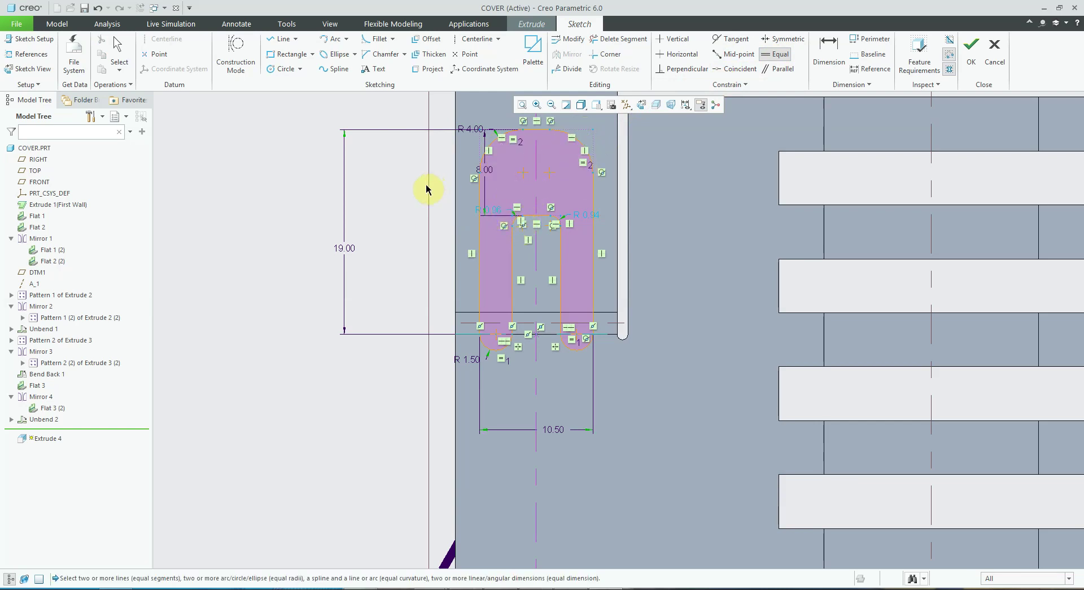
pyautogui.middleClick(389, 201)
# Set one inner top corner fillet's radius to 2, make the other inner fillet equal to it, and finish the sketch.
pyautogui.scroll(2, 389, 202)
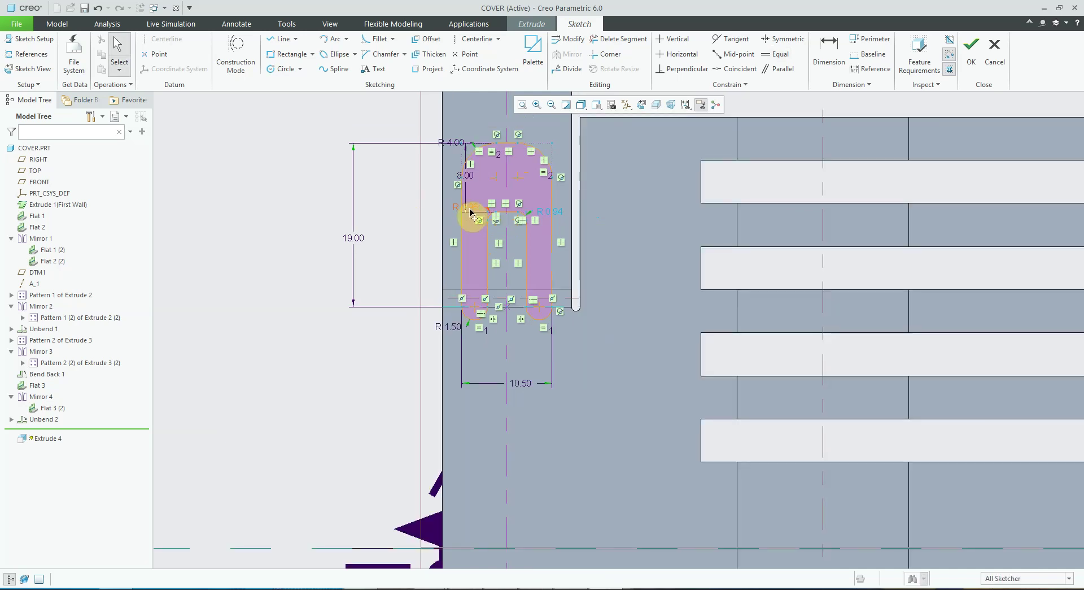
pyautogui.doubleClick(475, 211)
pyautogui.write('2')
pyautogui.press('Return')
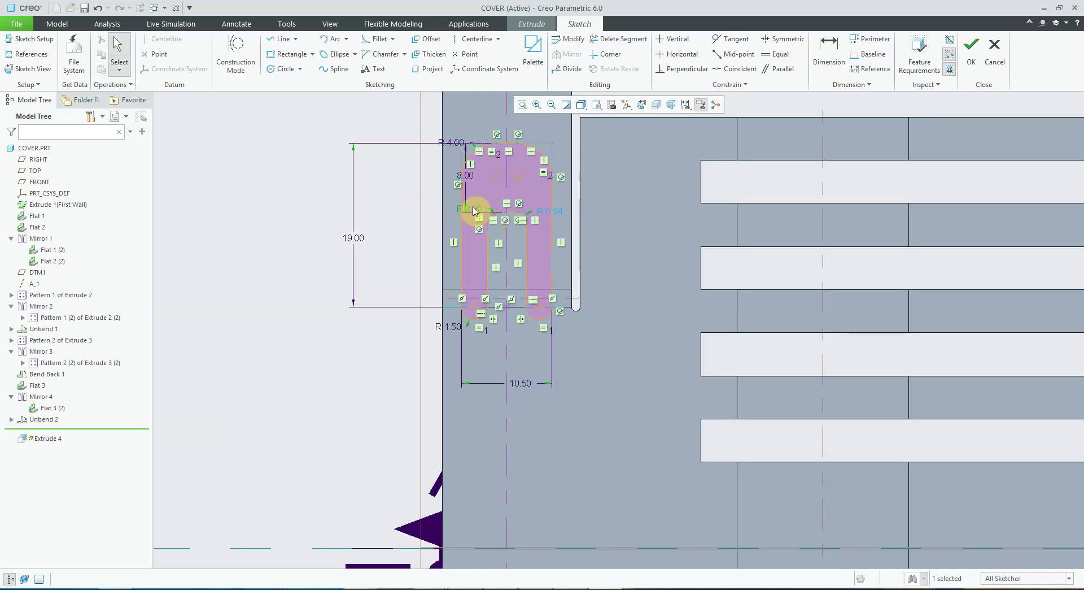
pyautogui.scroll(-1, 546, 219)
pyautogui.scroll(-2, 546, 220)
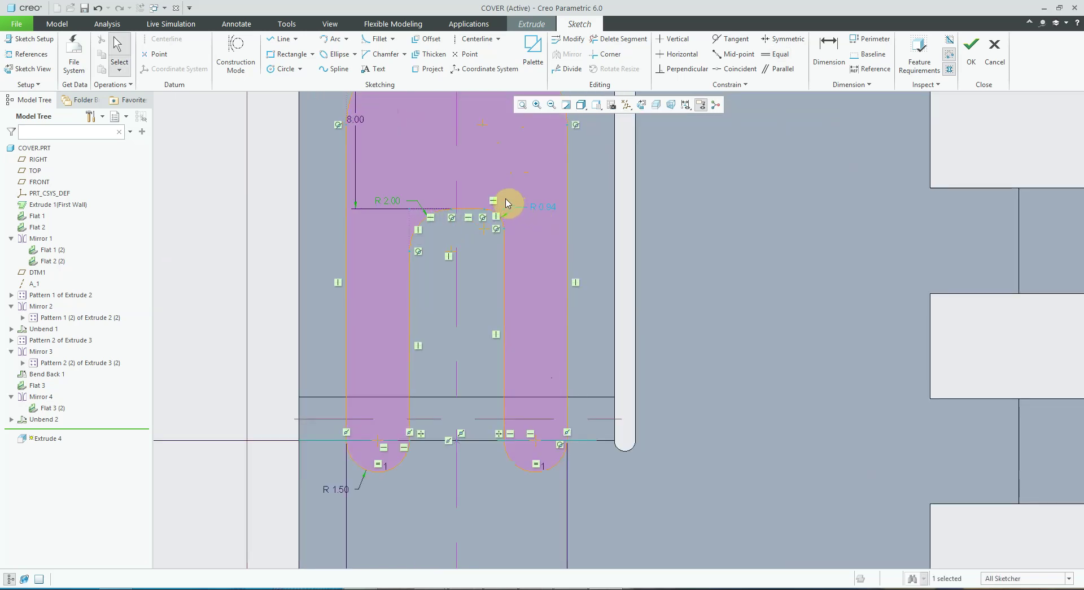
pyautogui.click(777, 55)
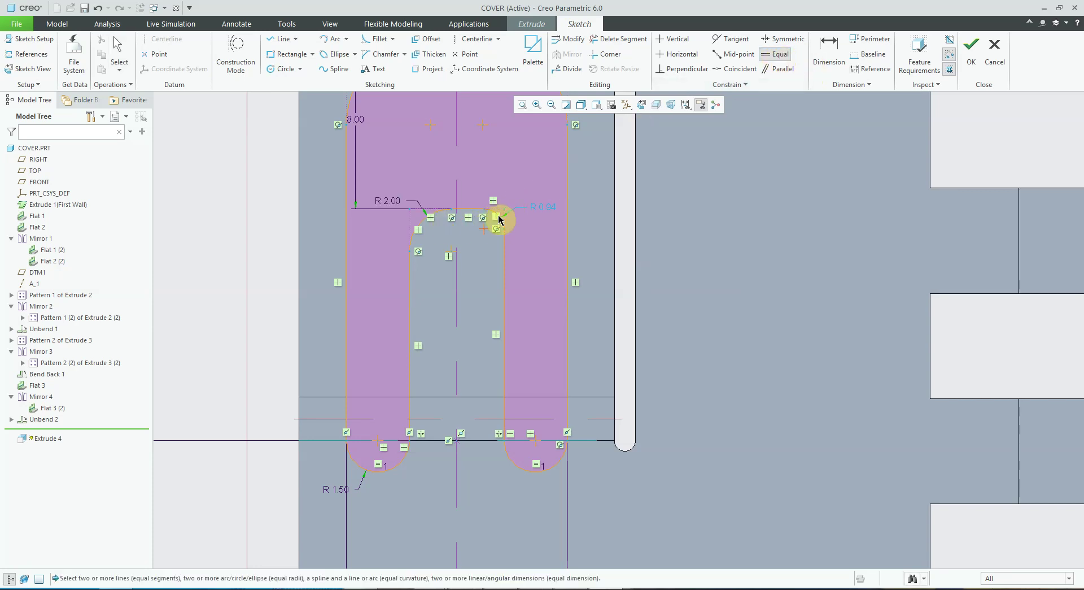
pyautogui.click(499, 218)
pyautogui.click(423, 226)
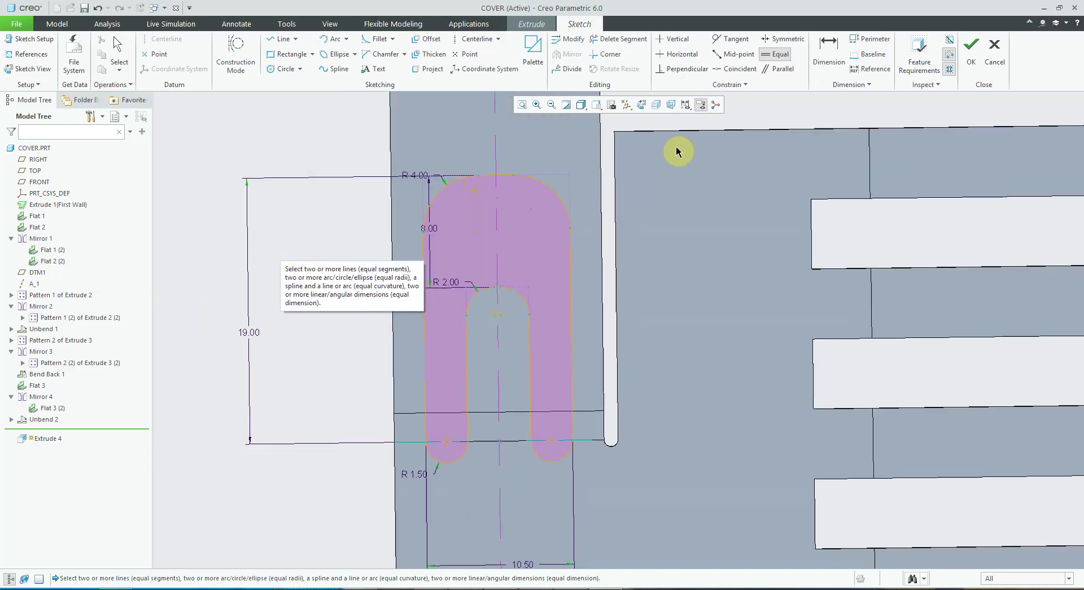
pyautogui.click(966, 55)
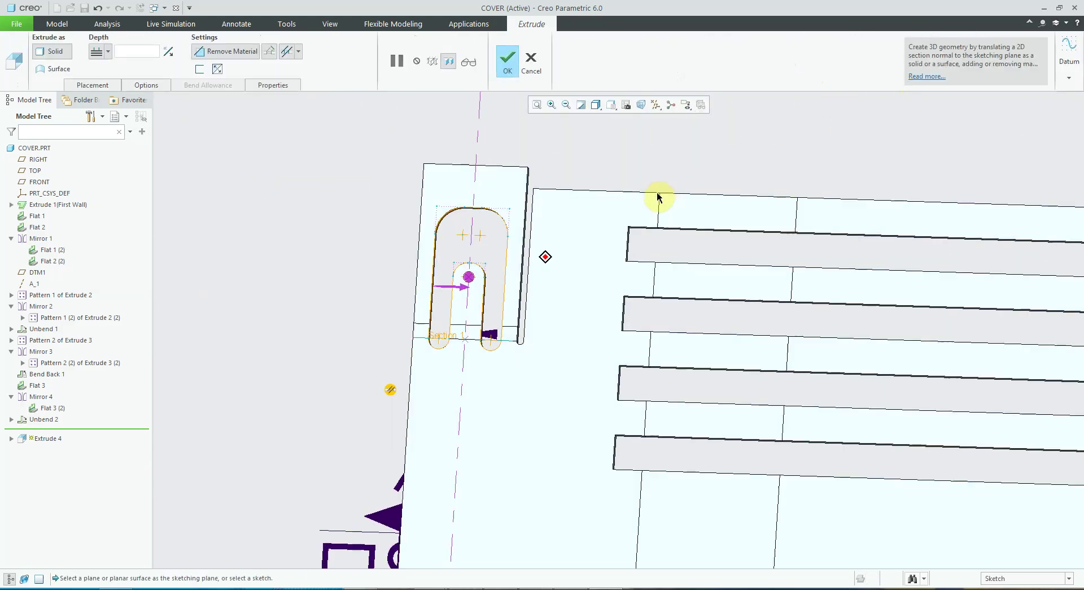
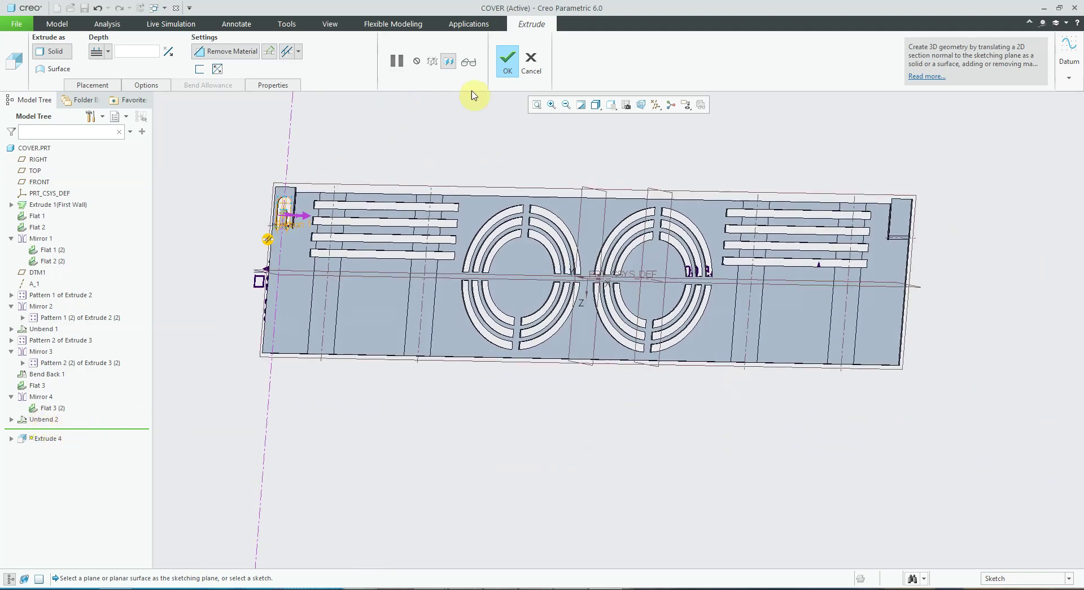
# Complete the U-shaped extruded cut in the flattened tab and mirror it about the RIGHT plane.
pyautogui.click(507, 58)
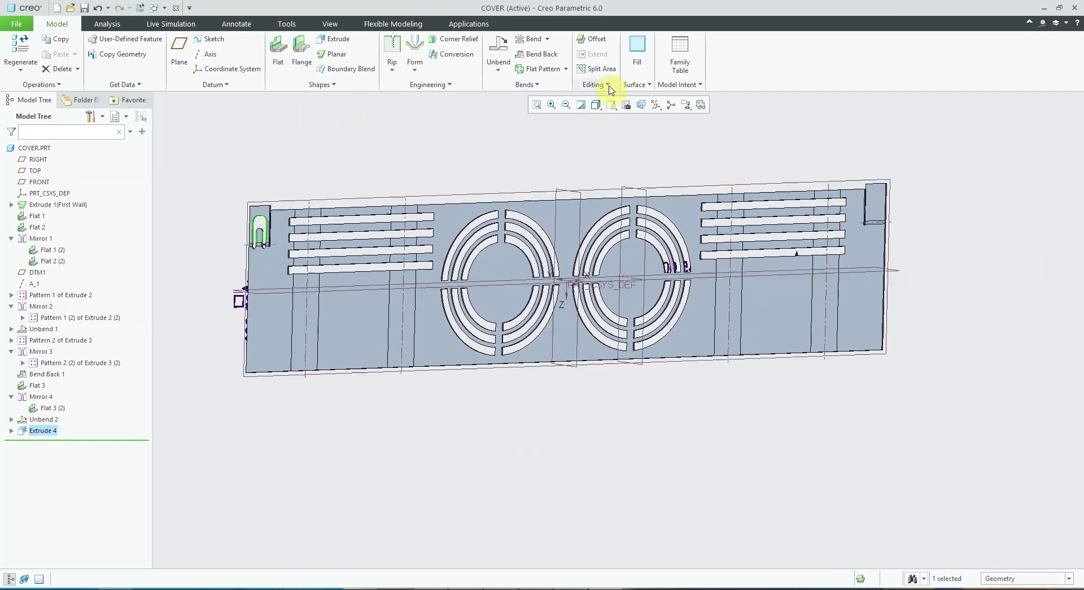
pyautogui.click(606, 88)
pyautogui.click(607, 140)
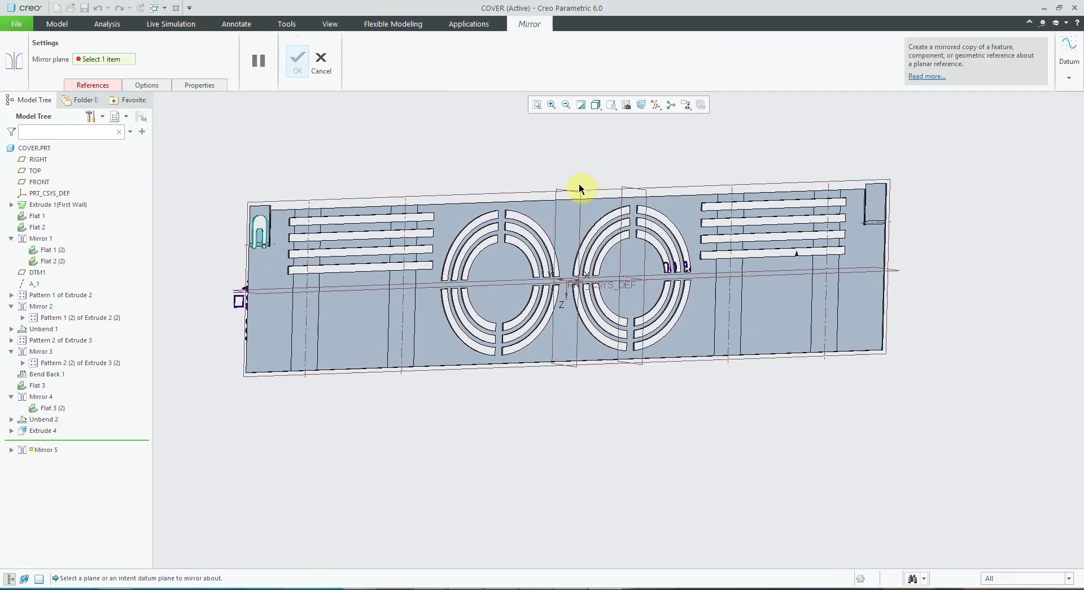
pyautogui.click(557, 196)
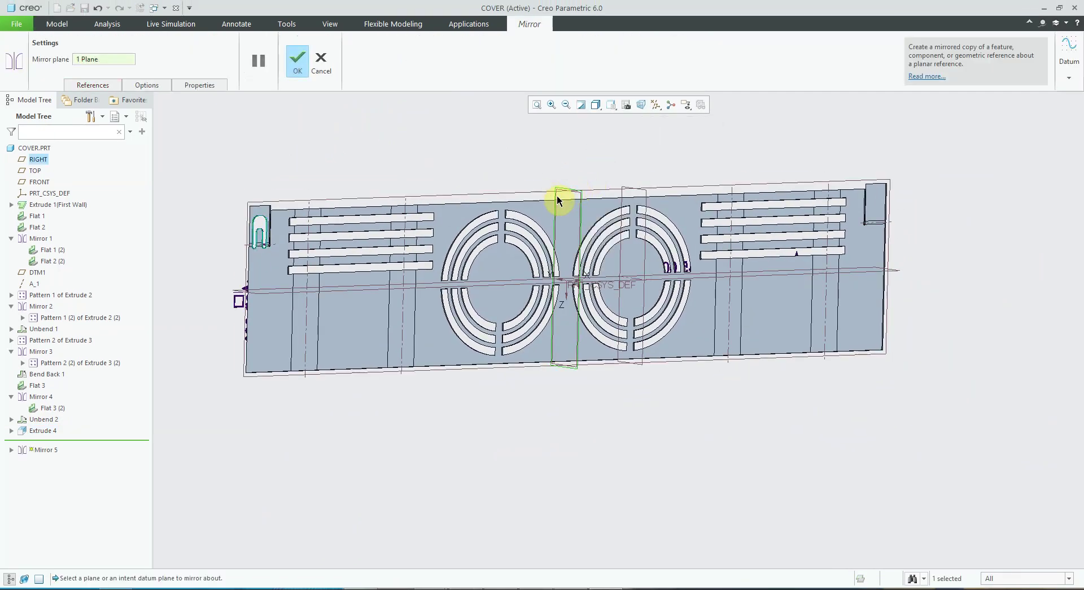
pyautogui.click(300, 70)
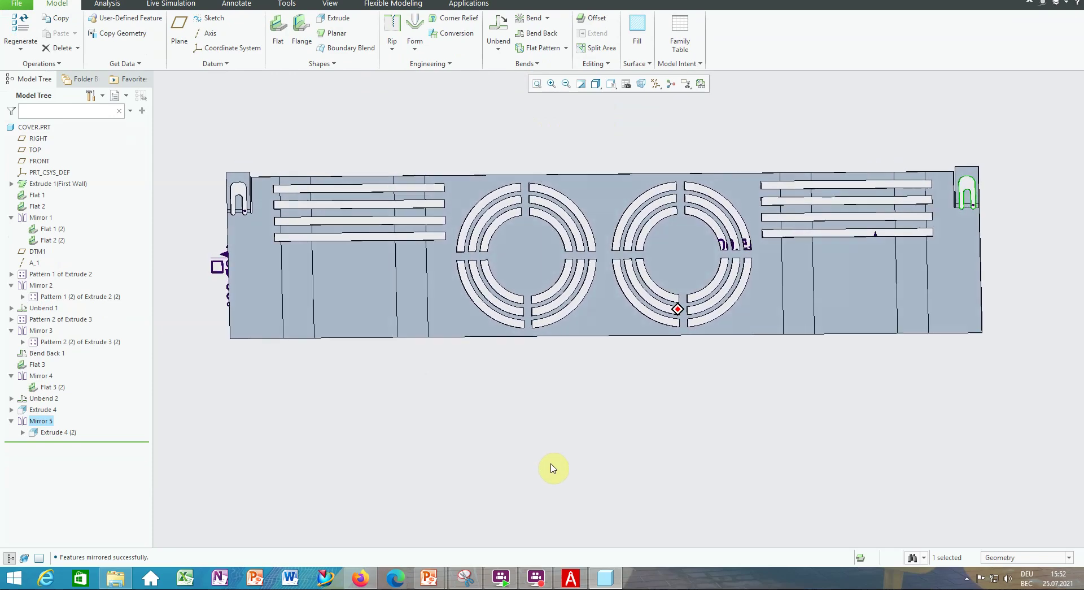
pyautogui.moveTo(554, 468); pyautogui.dragTo(571, 479, button='middle')
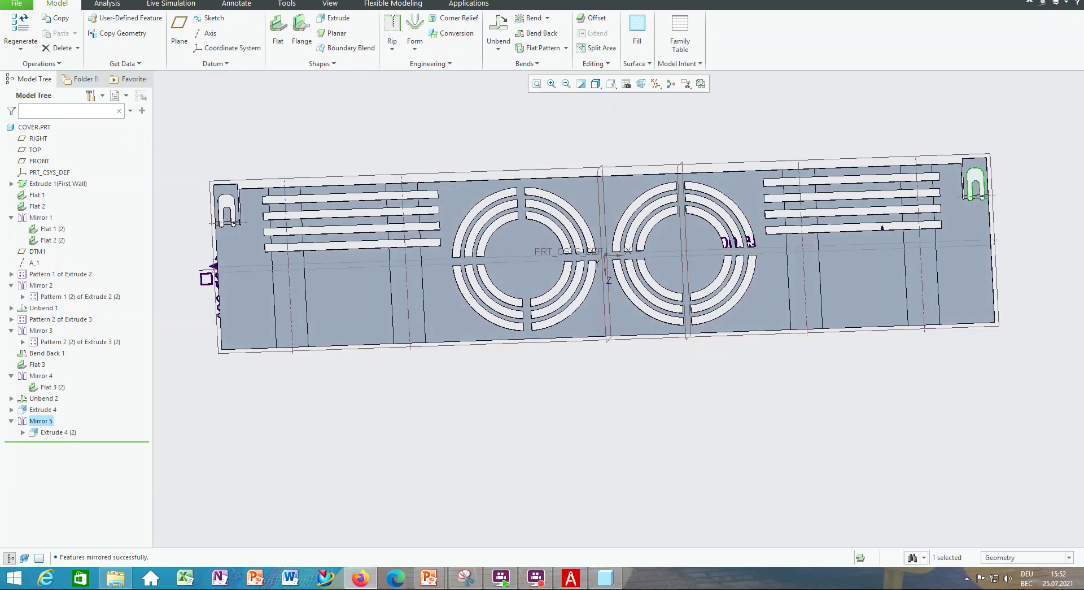
pyautogui.moveTo(731, 444)
pyautogui.mouseDown(button='middle')
pyautogui.moveTo(599, 441)
pyautogui.moveTo(718, 438)
pyautogui.mouseUp(button='middle')
pyautogui.click(718, 438)
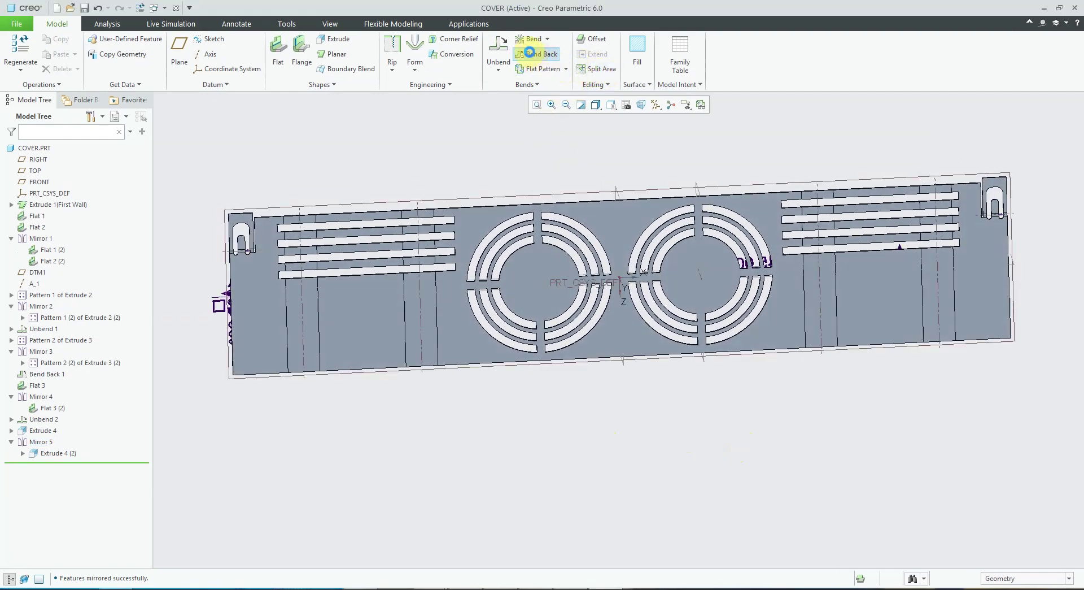
# Bend back the flattened cover with Contour 2 set to Keep flat.
pyautogui.click(533, 54)
pyautogui.click(161, 86)
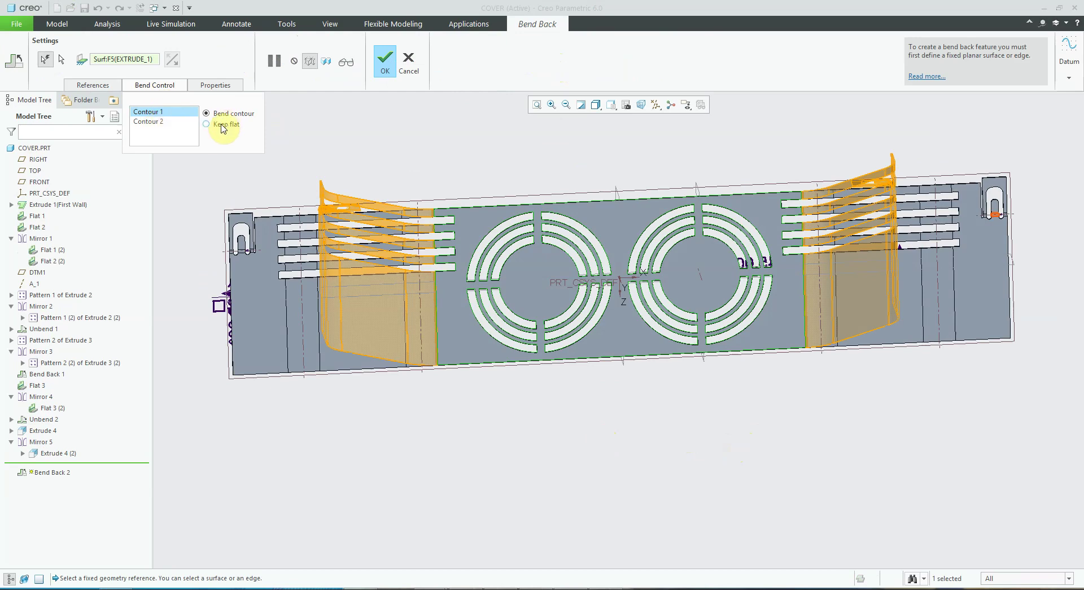
pyautogui.click(148, 122)
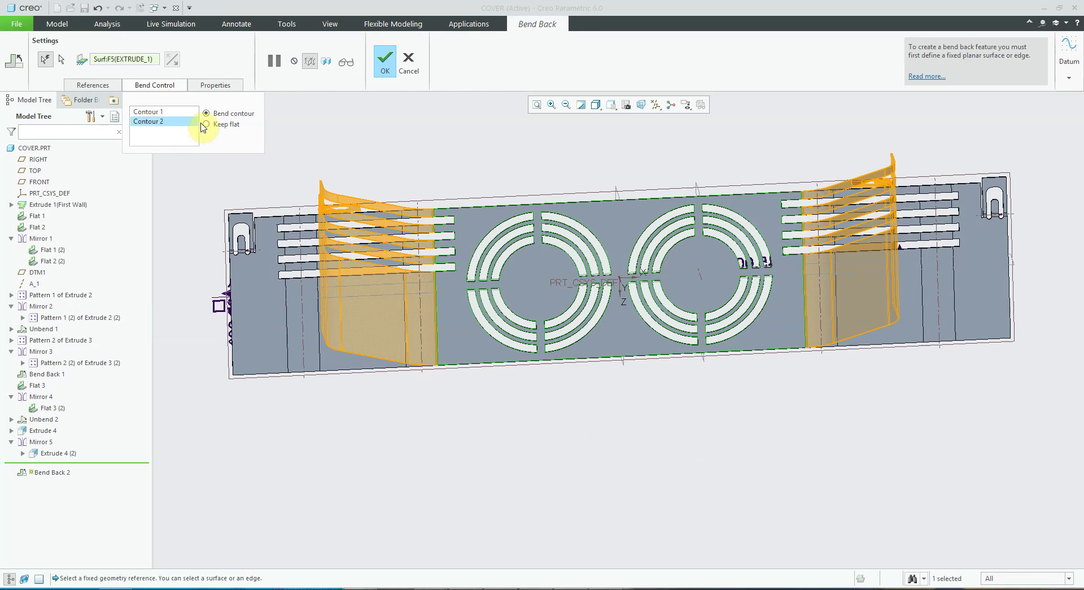
pyautogui.click(207, 125)
pyautogui.click(383, 62)
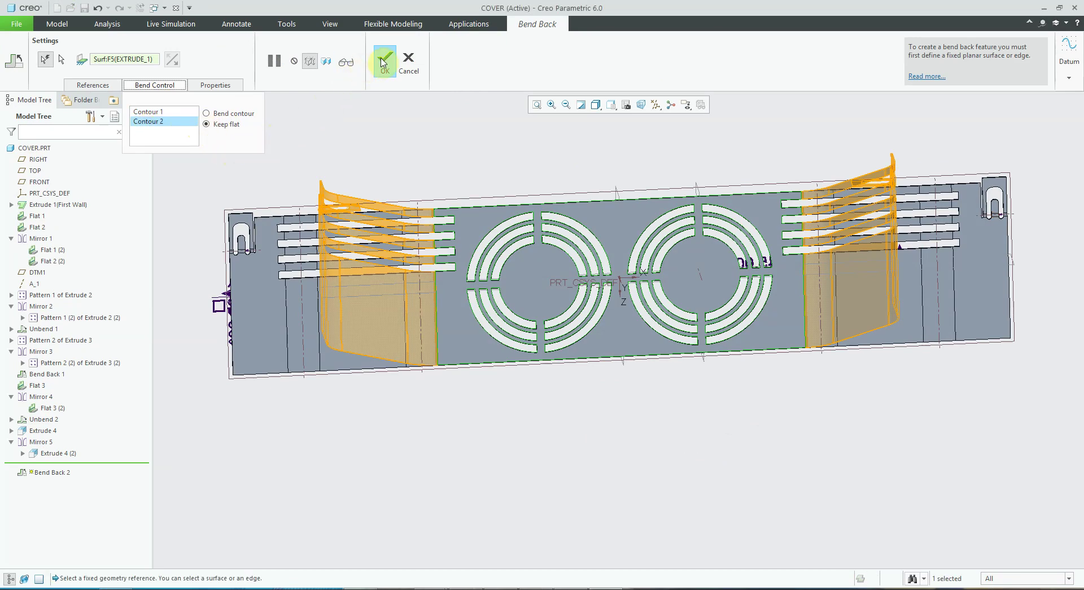
pyautogui.moveTo(399, 121)
pyautogui.mouseDown(button='middle')
pyautogui.moveTo(380, 133)
pyautogui.moveTo(445, 157)
pyautogui.mouseUp(button='middle')
pyautogui.click(445, 157)
# Start a flange wall on the cover's upper edge, chaining the edges from one end wall around its corners and along the long front wall.
pyautogui.click(303, 57)
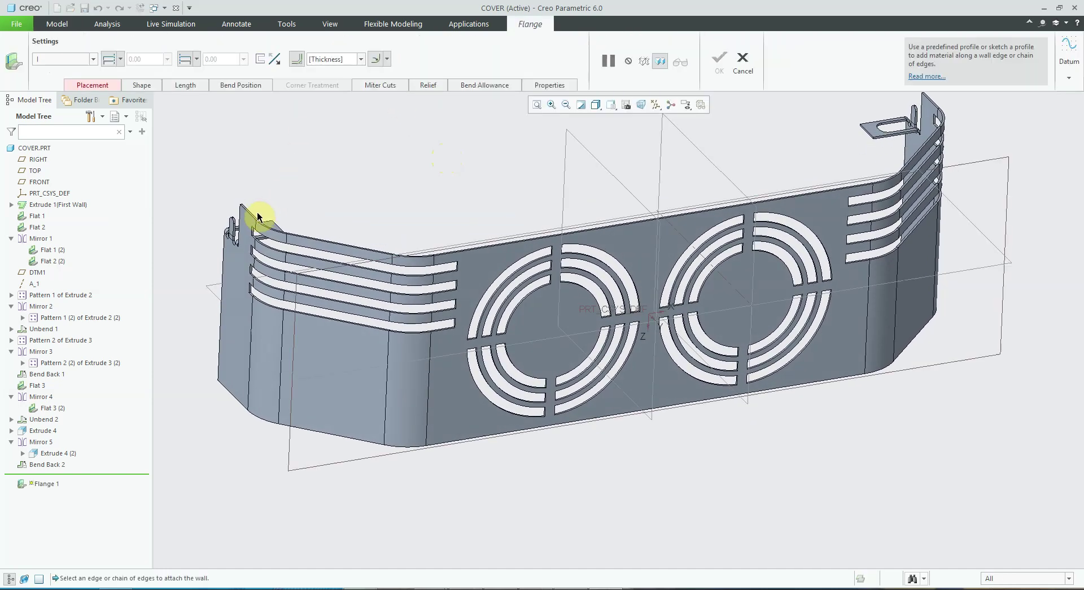
pyautogui.click(251, 214)
pyautogui.scroll(3, 348, 199)
pyautogui.moveTo(348, 201); pyautogui.dragTo(313, 217, button='middle')
pyautogui.scroll(1, 313, 217)
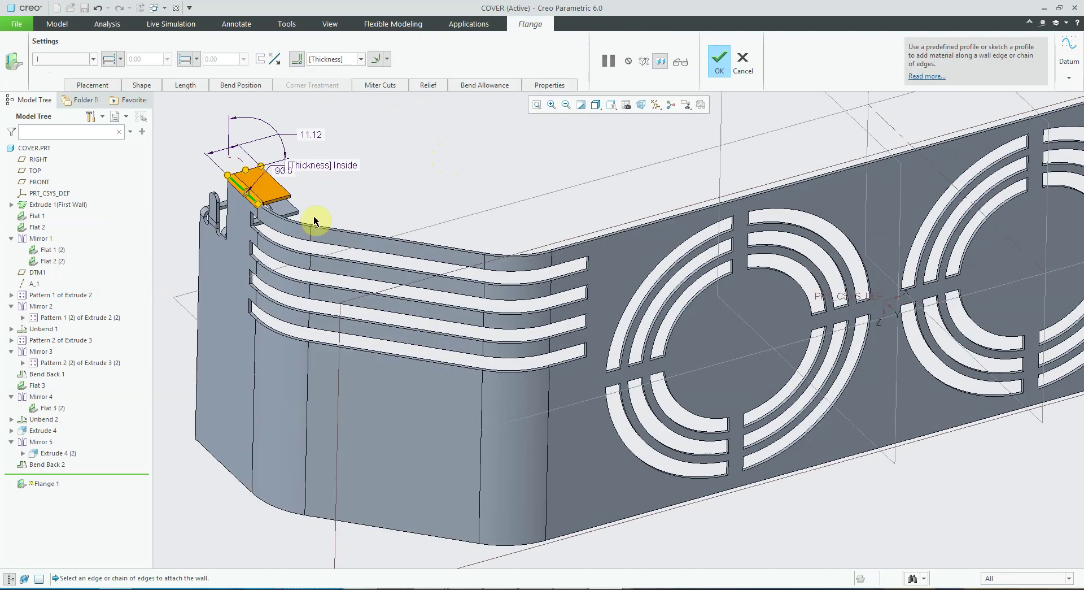
pyautogui.keyDown('shift'); pyautogui.click(303, 228); pyautogui.keyUp('shift')
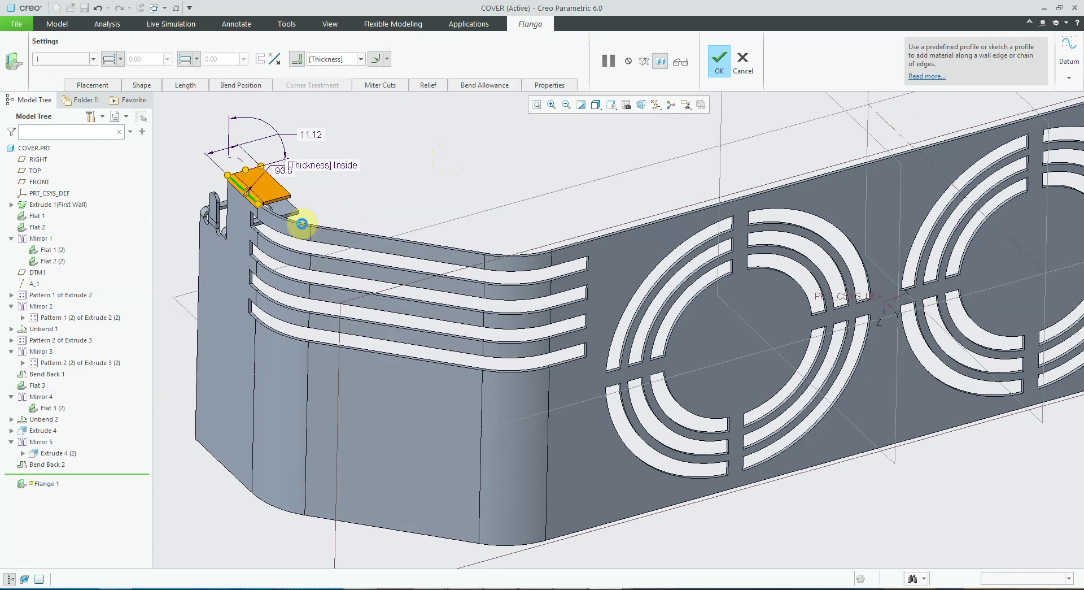
pyautogui.keyDown('shift'); pyautogui.click(350, 236); pyautogui.keyUp('shift')
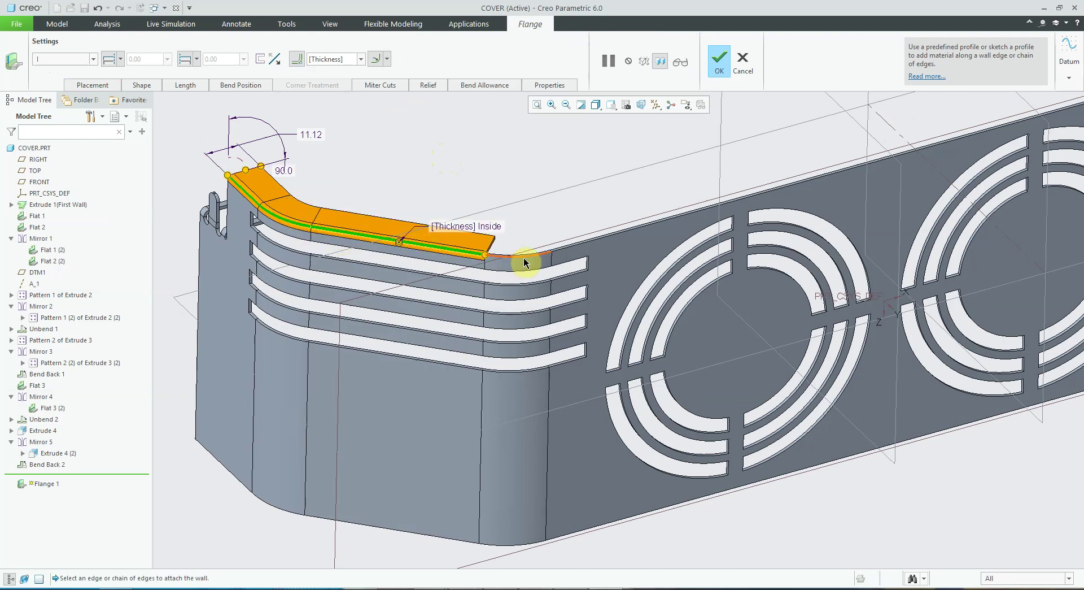
pyautogui.keyDown('shift'); pyautogui.click(525, 261); pyautogui.keyUp('shift')
pyautogui.keyDown('shift'); pyautogui.click(592, 247); pyautogui.keyUp('shift')
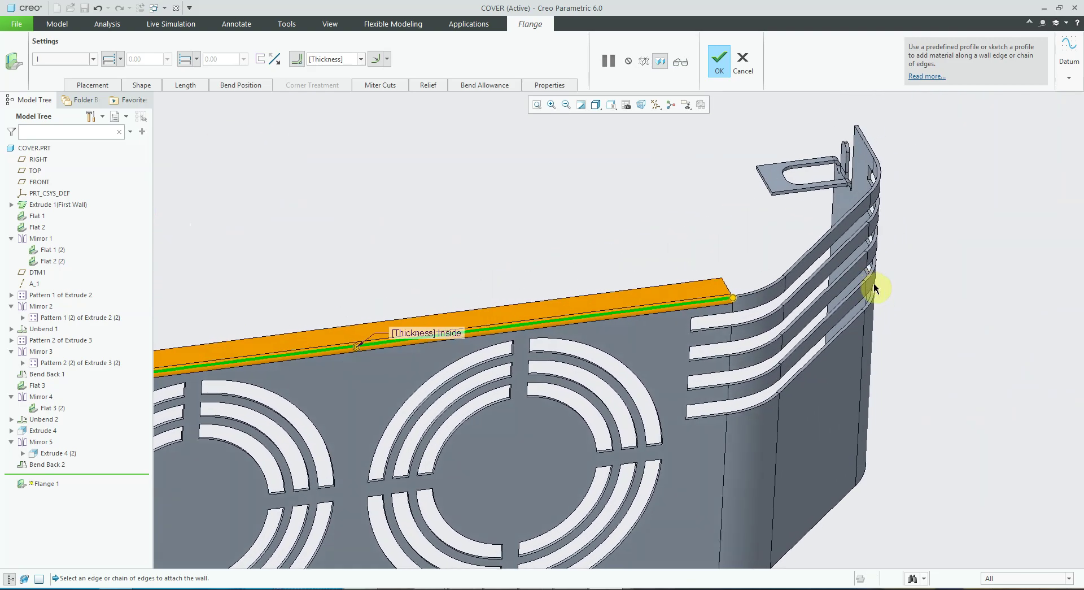
# Extend the flange's edge chain around the opposite corner bends and side wall to the far end of the cover.
pyautogui.moveTo(874, 288); pyautogui.dragTo(765, 302, button='middle')
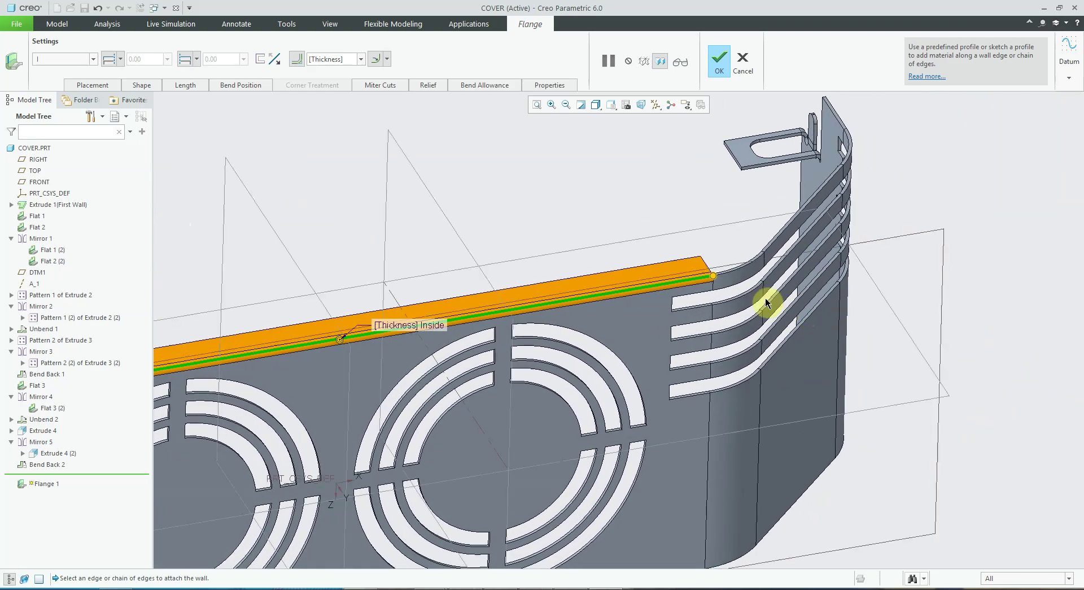
pyautogui.keyDown('shift'); pyautogui.click(744, 270); pyautogui.keyUp('shift')
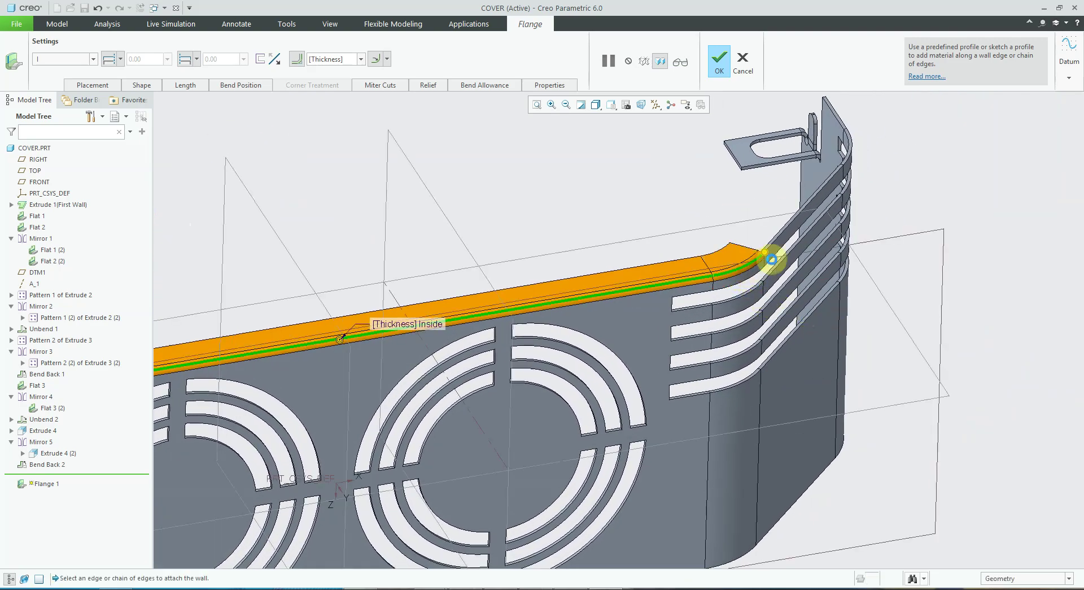
pyautogui.keyDown('shift'); pyautogui.click(786, 233); pyautogui.keyUp('shift')
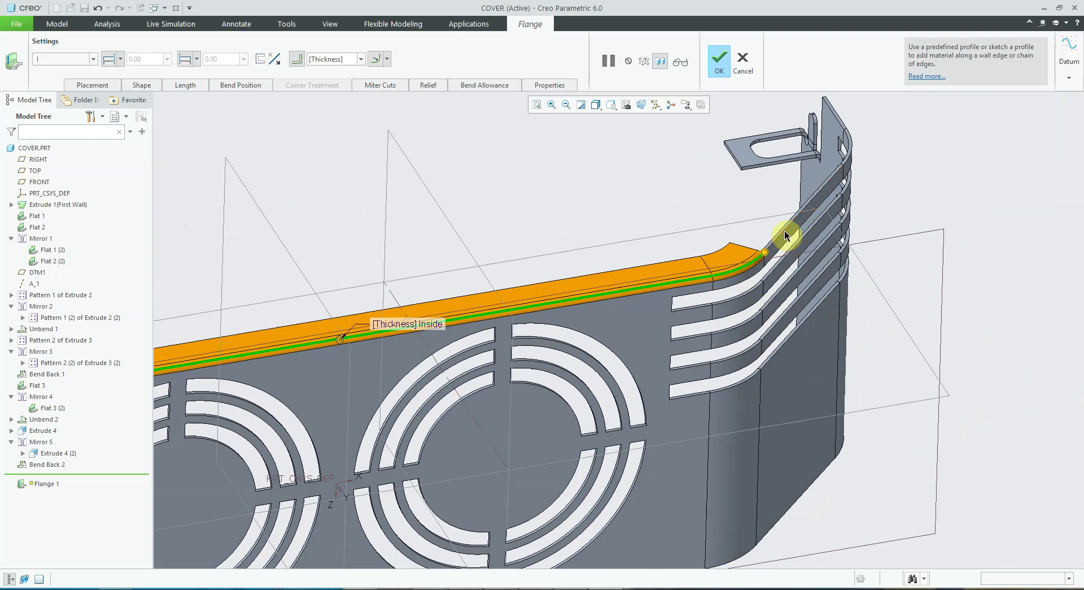
pyautogui.keyDown('shift'); pyautogui.click(837, 115); pyautogui.keyUp('shift')
pyautogui.hotkey('ctrl', 'd')
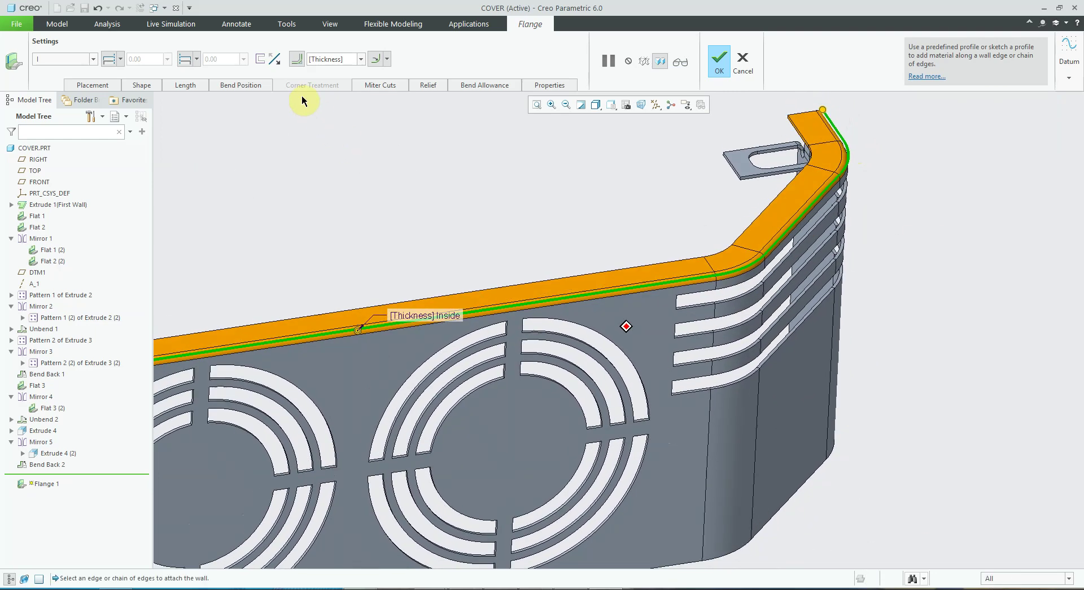
# Set the flange's inside bend radius to 1 and its profile length to 30.
pyautogui.click(348, 59)
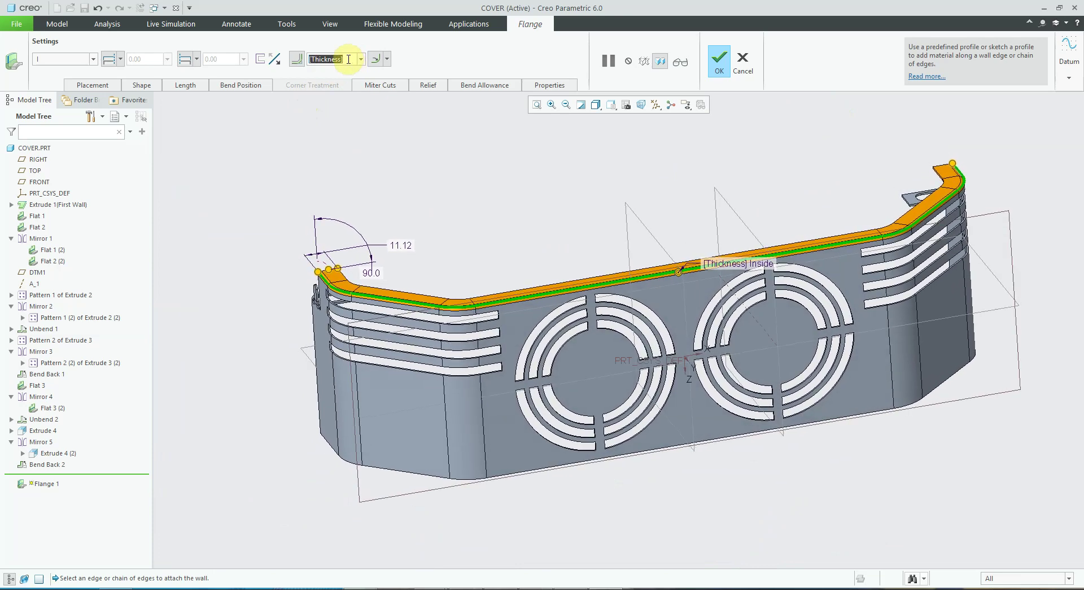
pyautogui.write('1')
pyautogui.press('Return')
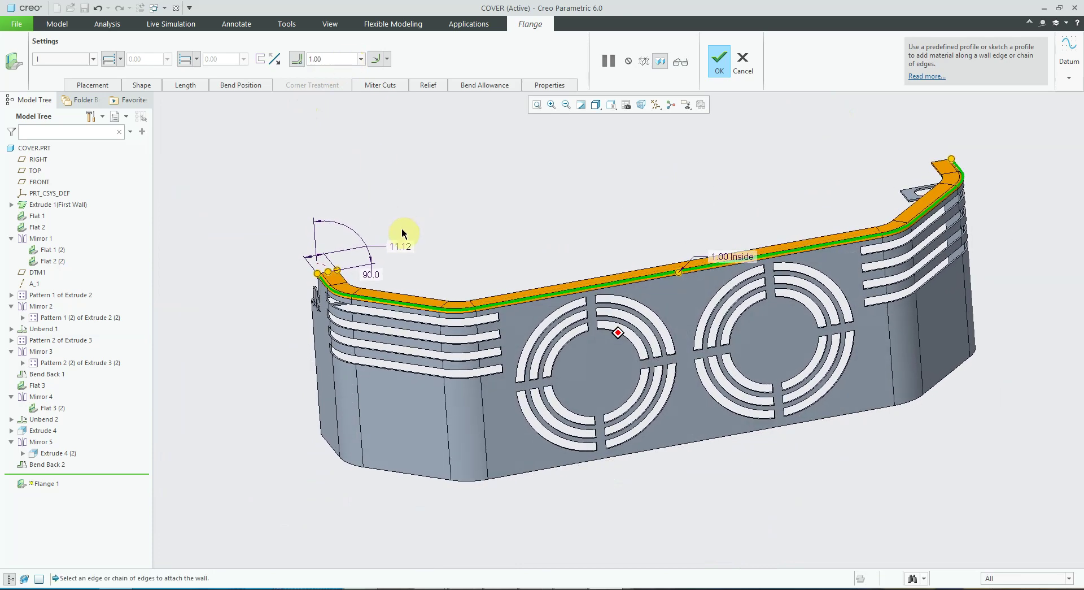
pyautogui.write('30')
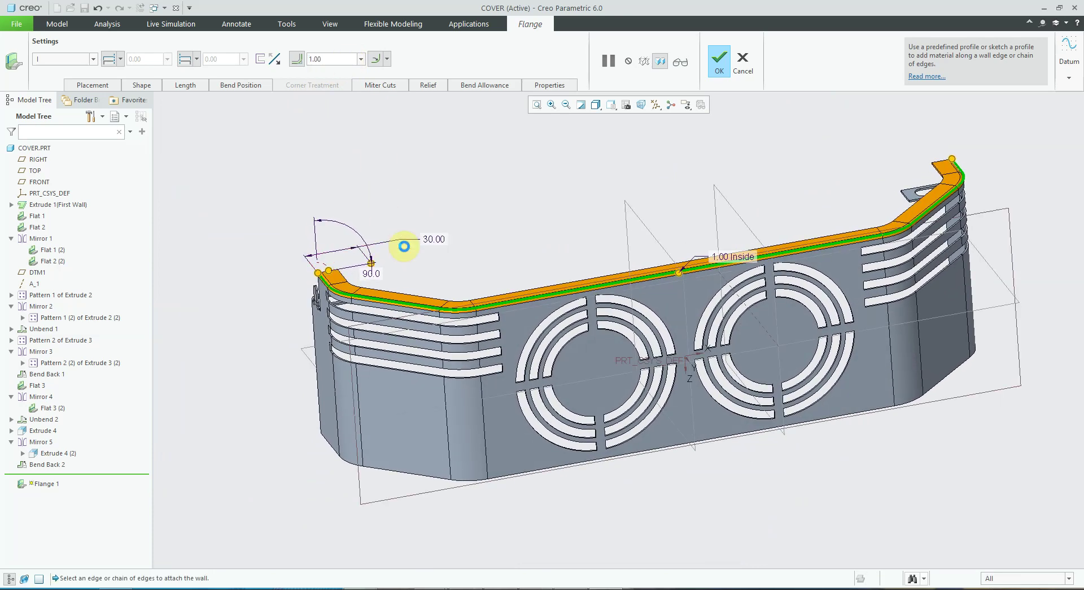
pyautogui.press('Return')
pyautogui.scroll(3, 472, 172)
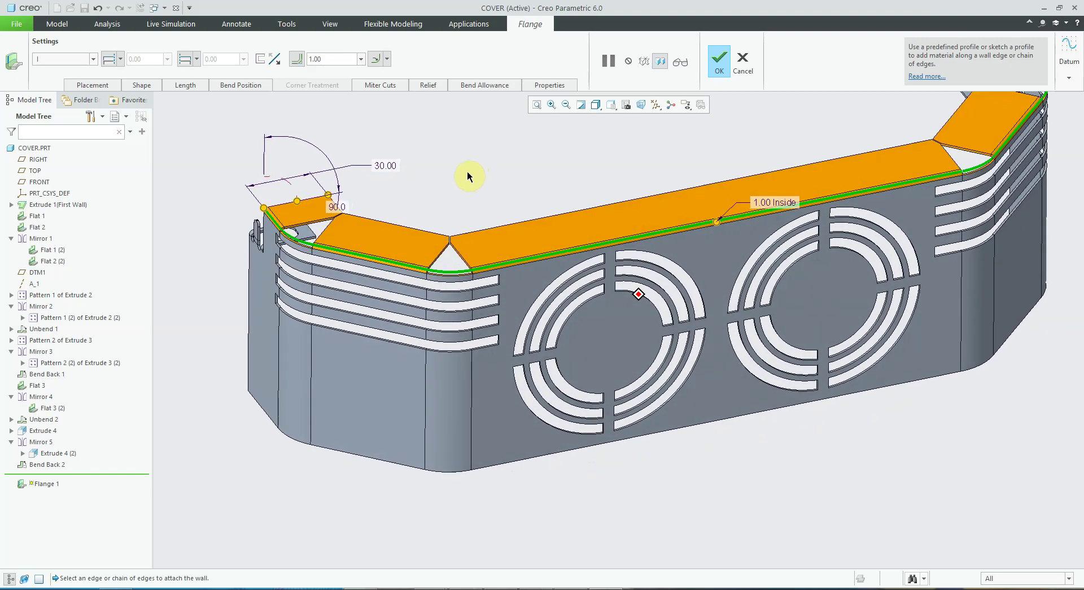
# Set both miter cut dimensions to 1.00, keep all deformation areas, and complete the flange.
pyautogui.click(380, 84)
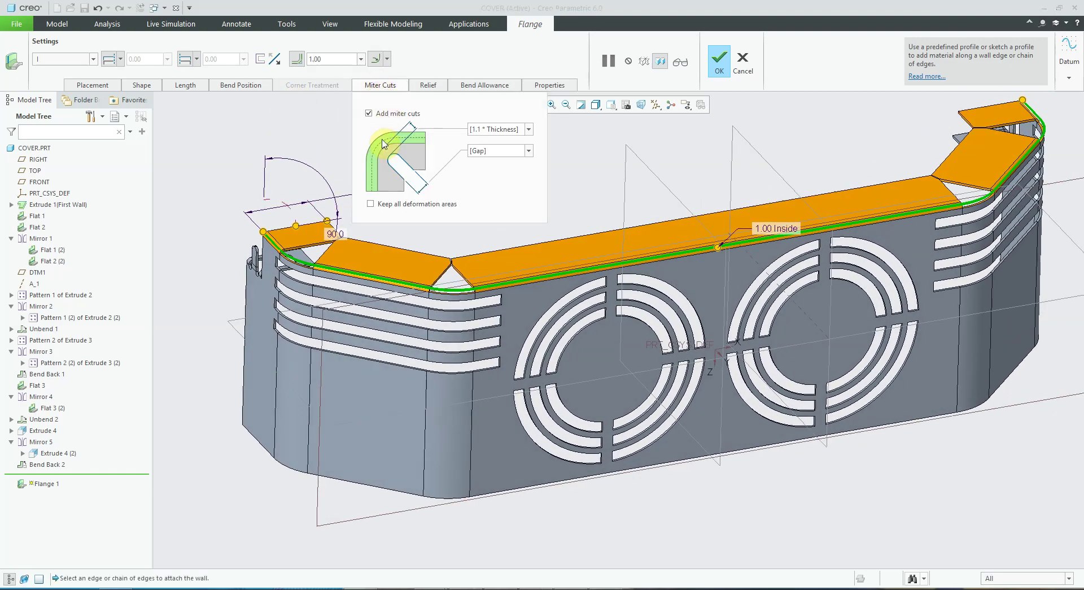
pyautogui.click(527, 130)
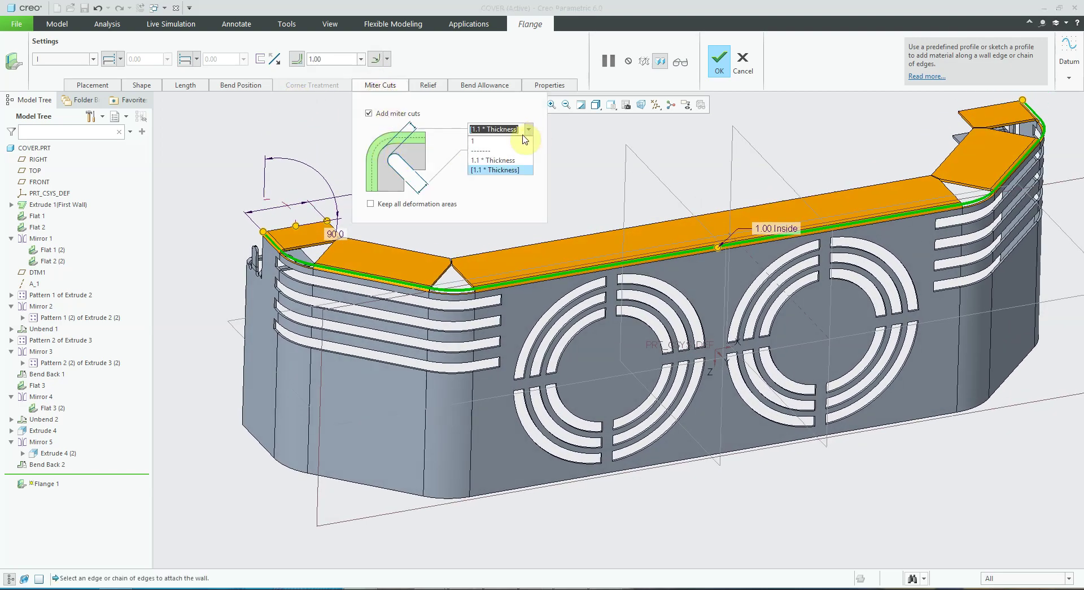
pyautogui.click(479, 147)
pyautogui.click(528, 150)
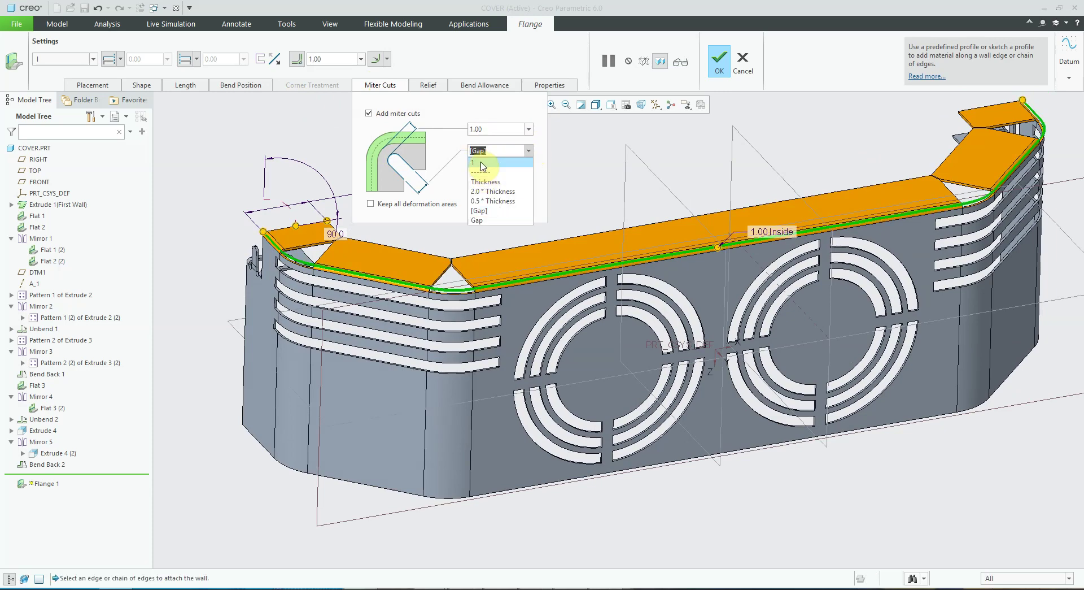
pyautogui.click(481, 164)
pyautogui.click(378, 207)
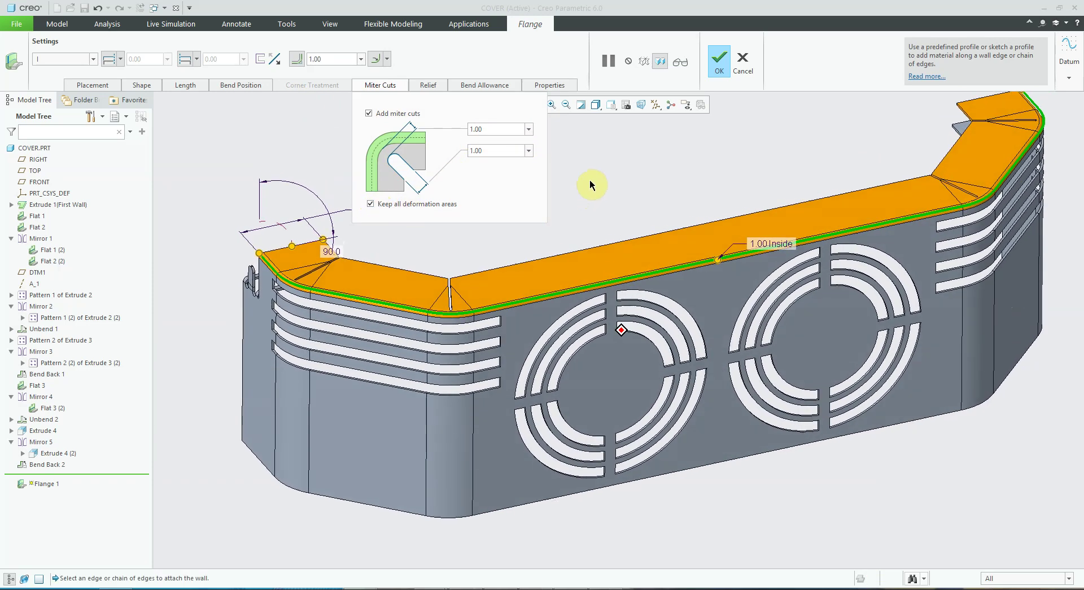
pyautogui.moveTo(591, 180)
pyautogui.mouseDown(button='middle')
pyautogui.moveTo(557, 162)
pyautogui.moveTo(595, 182)
pyautogui.mouseUp(button='middle')
pyautogui.click(719, 61)
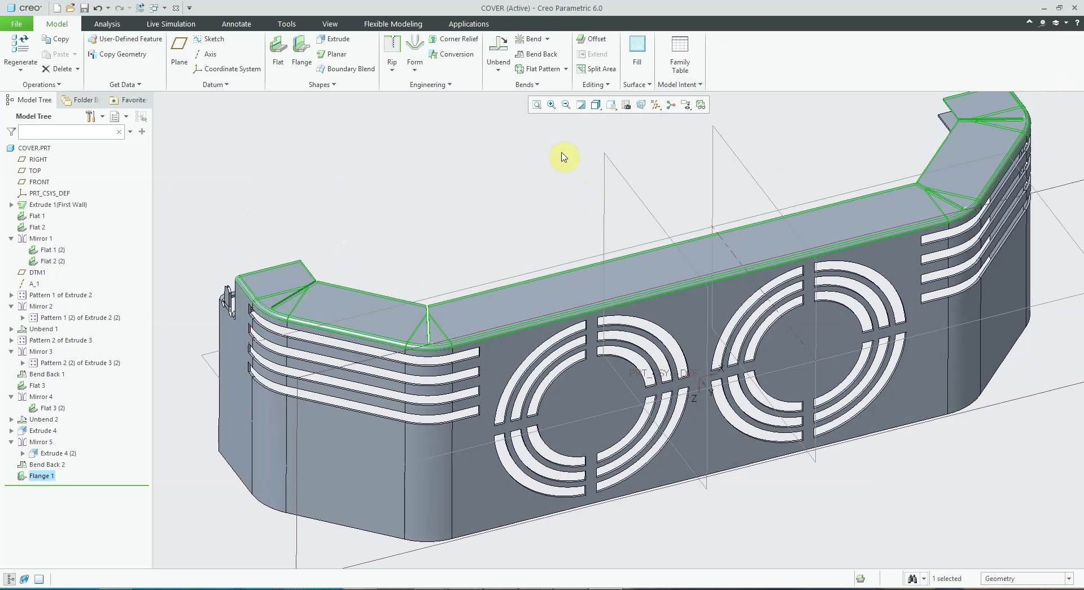
# Unbend the whole cover, including the new flange, with the front wall surface as the fixed geometry.
pyautogui.click(480, 199)
pyautogui.scroll(2, 480, 198)
pyautogui.moveTo(479, 199); pyautogui.dragTo(523, 140, button='middle')
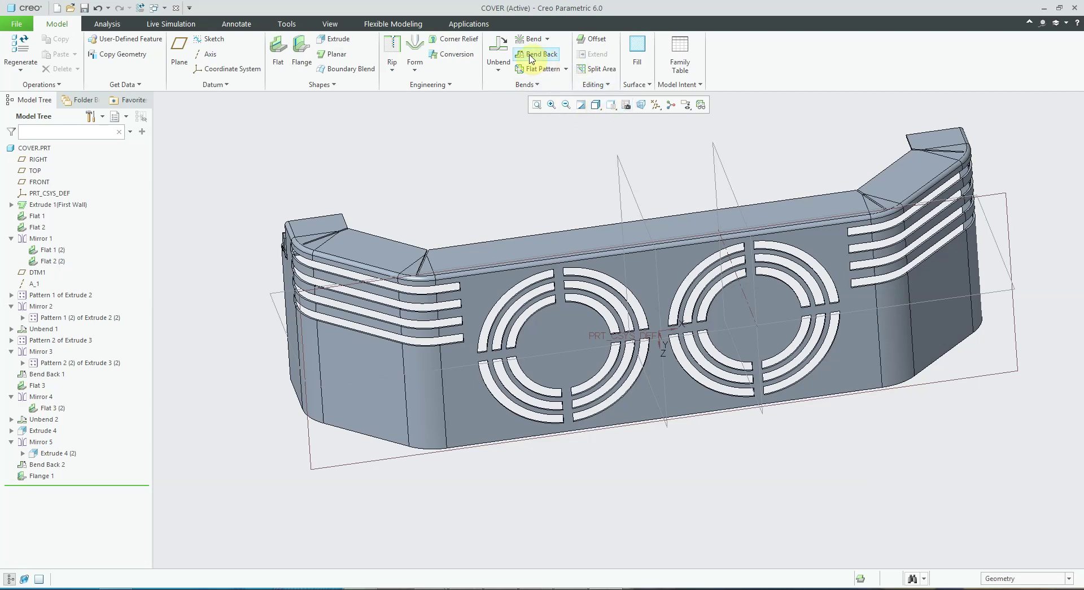
pyautogui.click(497, 57)
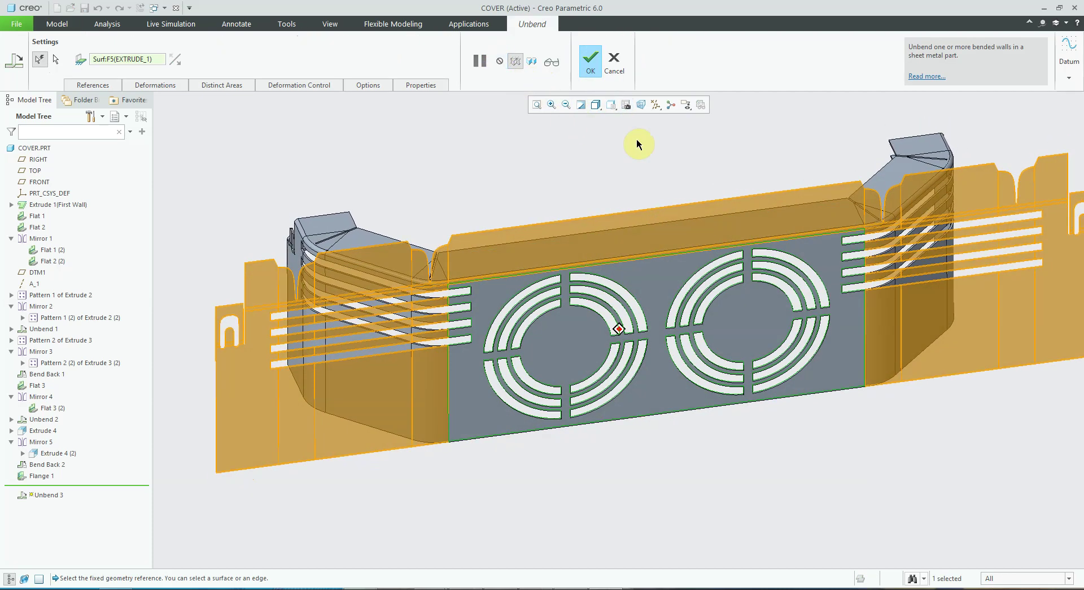
pyautogui.click(591, 59)
pyautogui.click(502, 170)
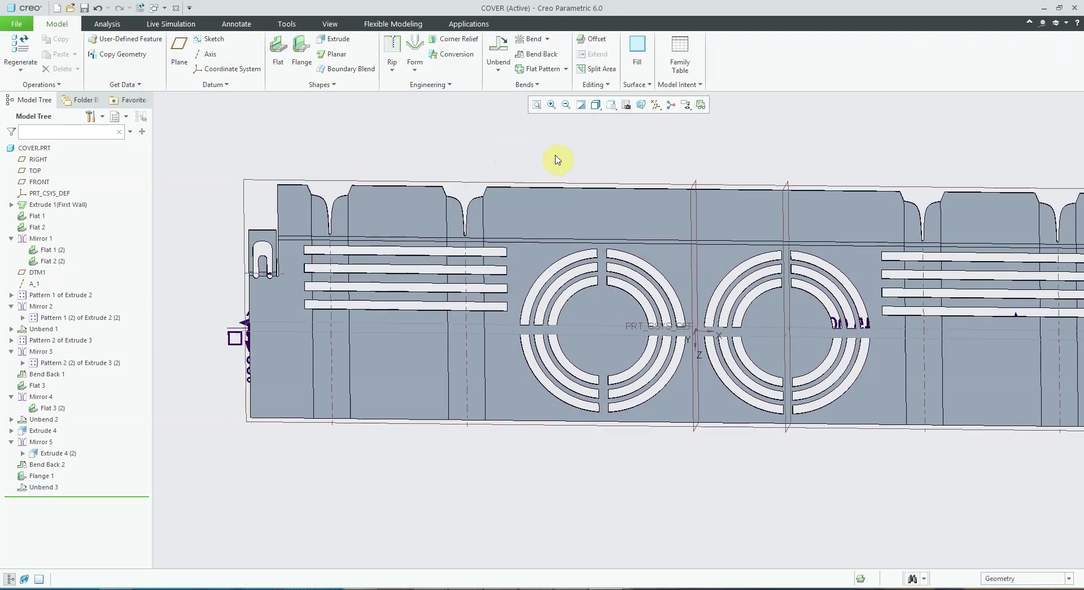
# Start an extruded cut sketch on the flattened flange's face, orient it to the 2D sketch view, and hide the datum planes.
pyautogui.click(340, 38)
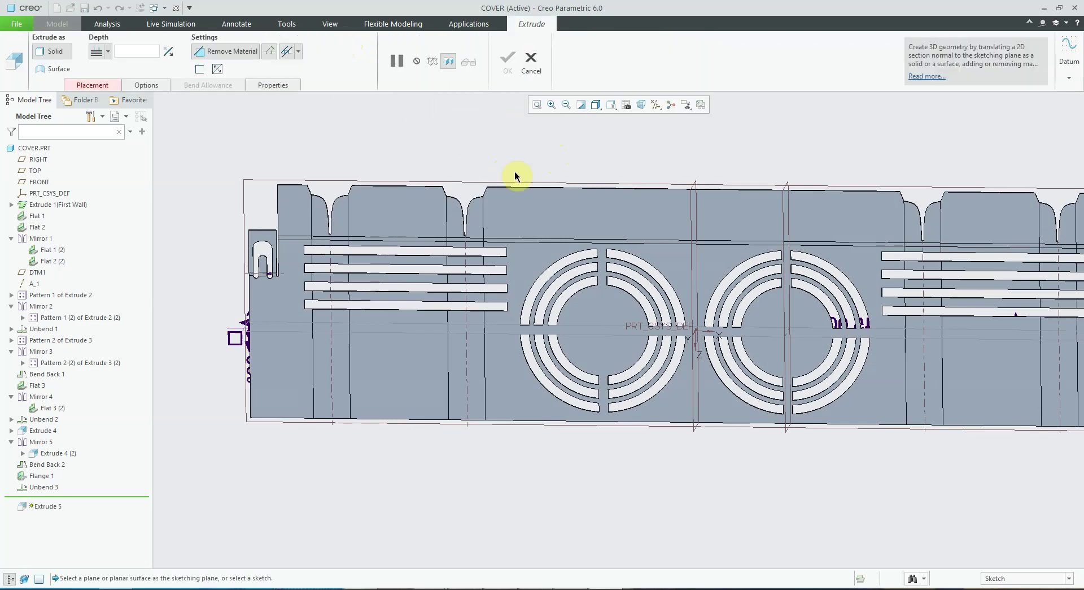
pyautogui.click(535, 205)
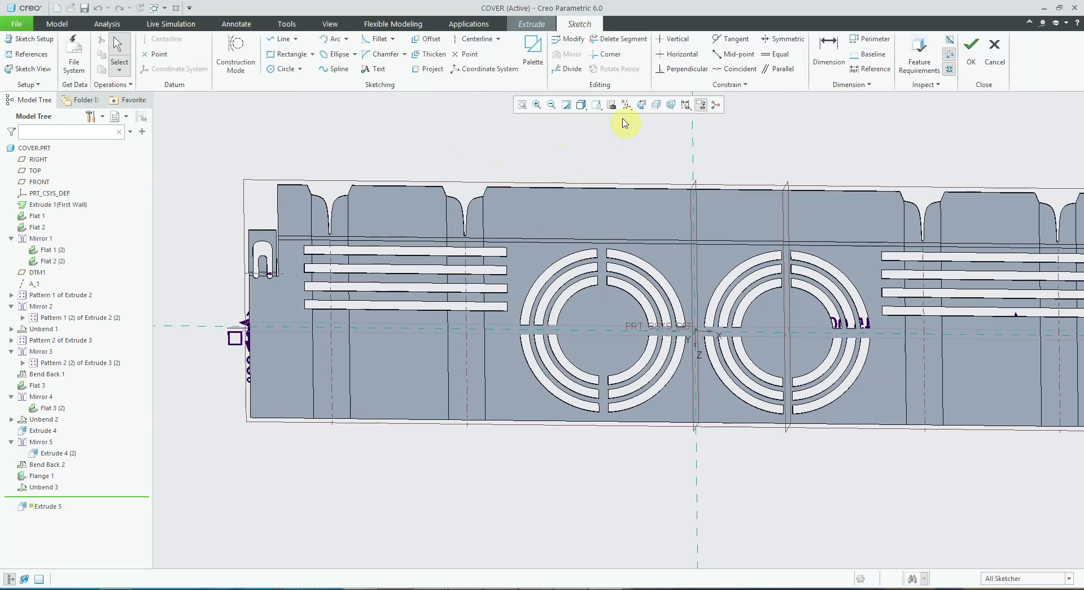
pyautogui.click(642, 106)
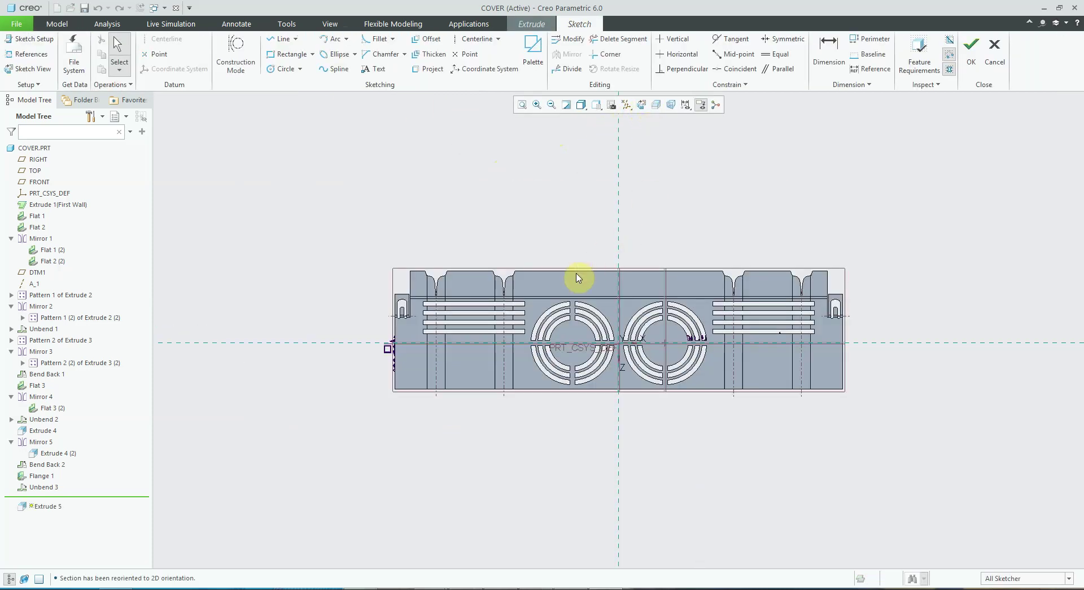
pyautogui.scroll(-5, 576, 275)
pyautogui.keyDown('shift'); pyautogui.moveTo(491, 227); pyautogui.dragTo(712, 197, button='middle'); pyautogui.keyUp('shift')
pyautogui.scroll(1, 727, 193)
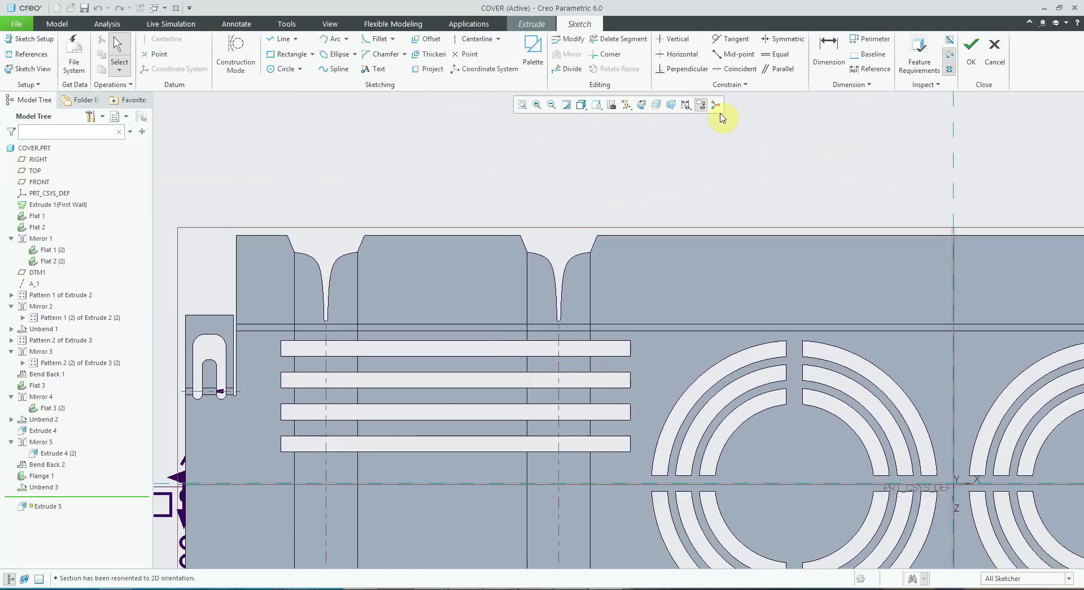
pyautogui.click(632, 108)
pyautogui.click(636, 167)
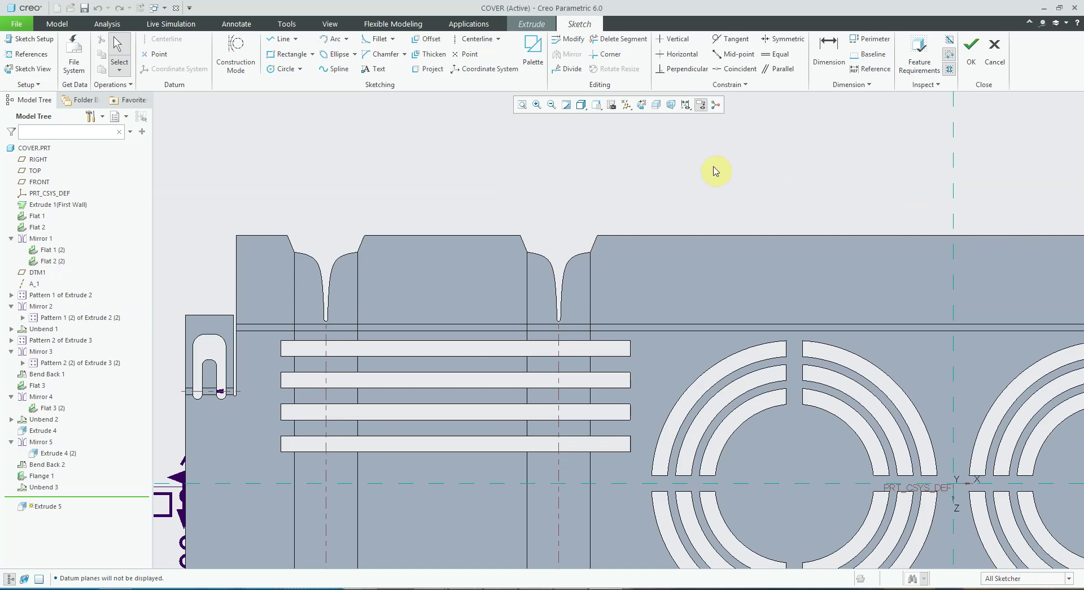
# Sketch a rectangle about 233 wide over the flange's upper edge, ending on the vertical centerline, with its lower edge coincident with the first corner relief's vertex.
pyautogui.click(289, 55)
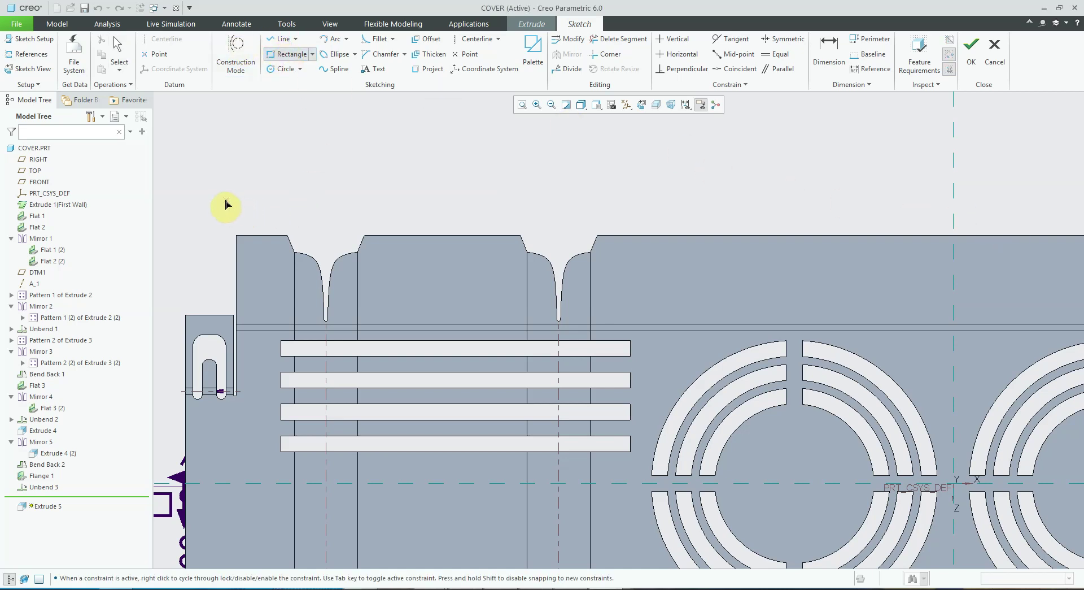
pyautogui.click(954, 298)
pyautogui.middleClick(997, 202)
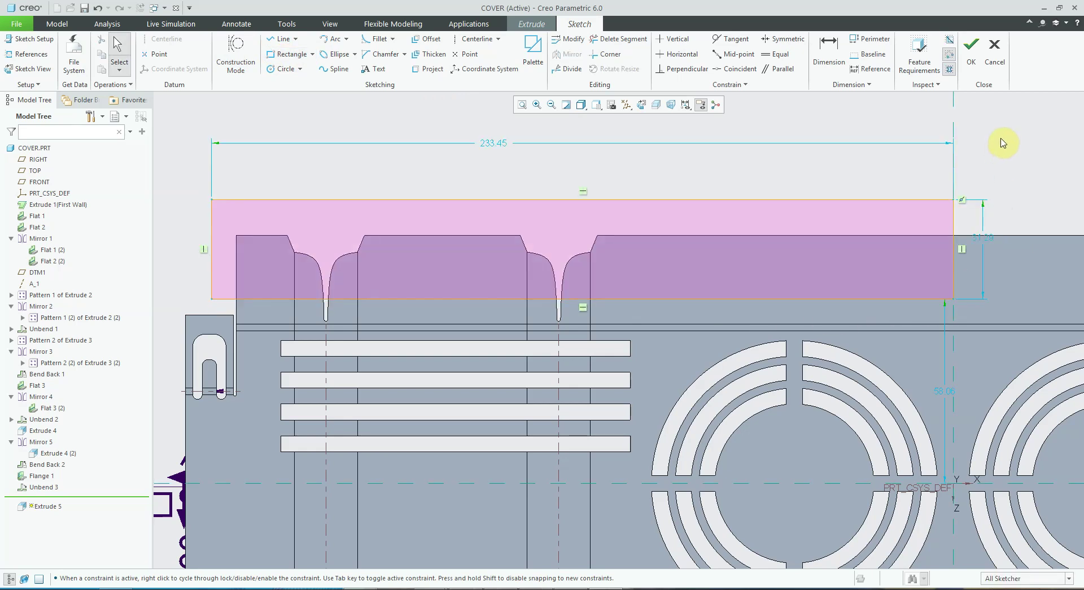
pyautogui.moveTo(407, 300); pyautogui.dragTo(404, 248)
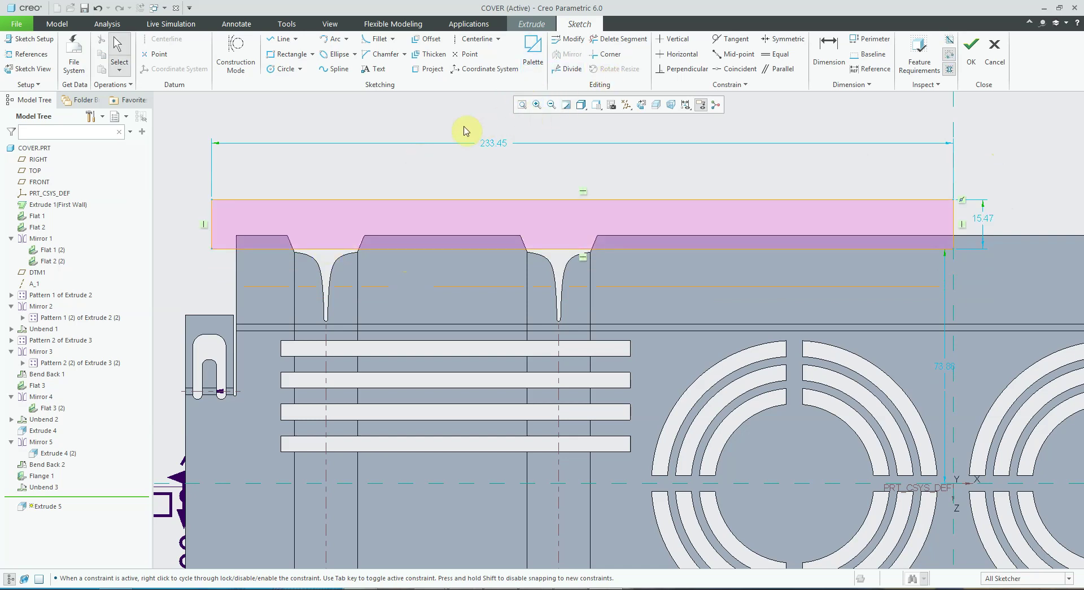
pyautogui.click(734, 69)
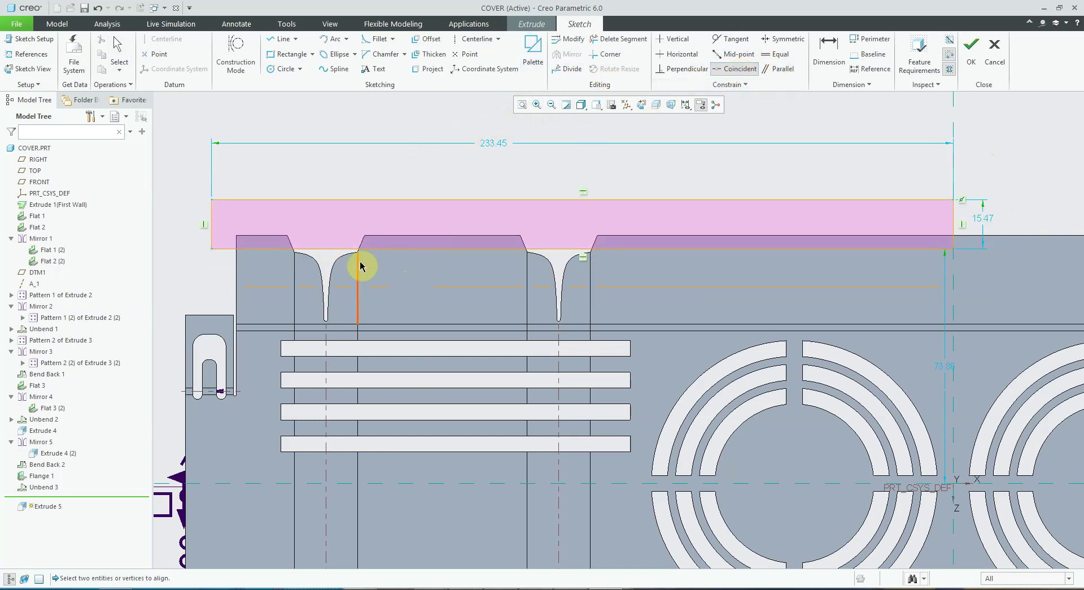
pyautogui.click(356, 254)
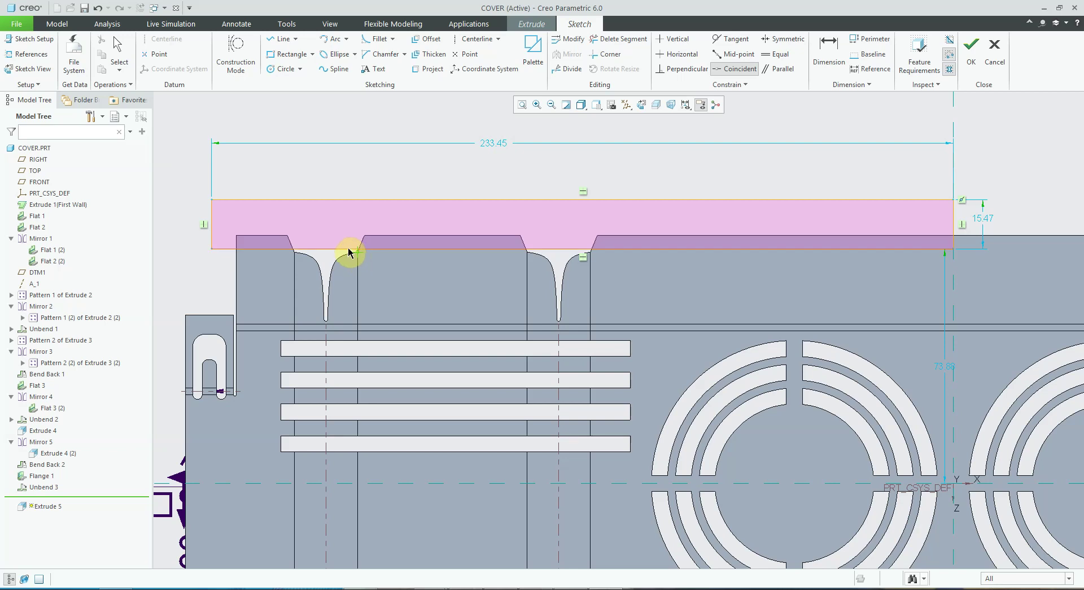
pyautogui.middleClick(716, 162)
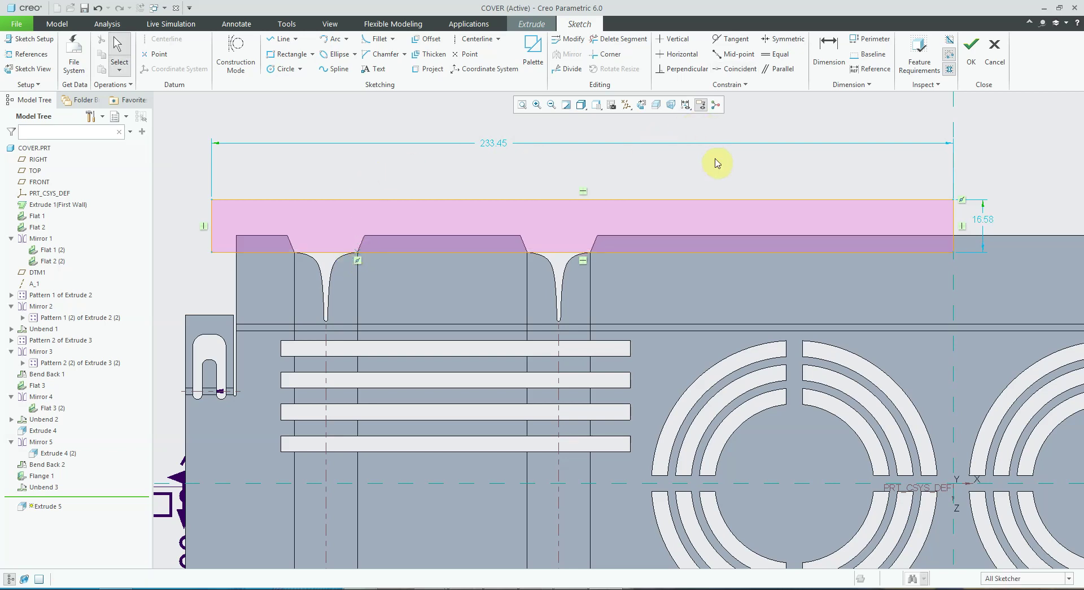
# Set the rectangle's height to 20 and make its left edge coincident with the flange's left edge.
pyautogui.click(830, 51)
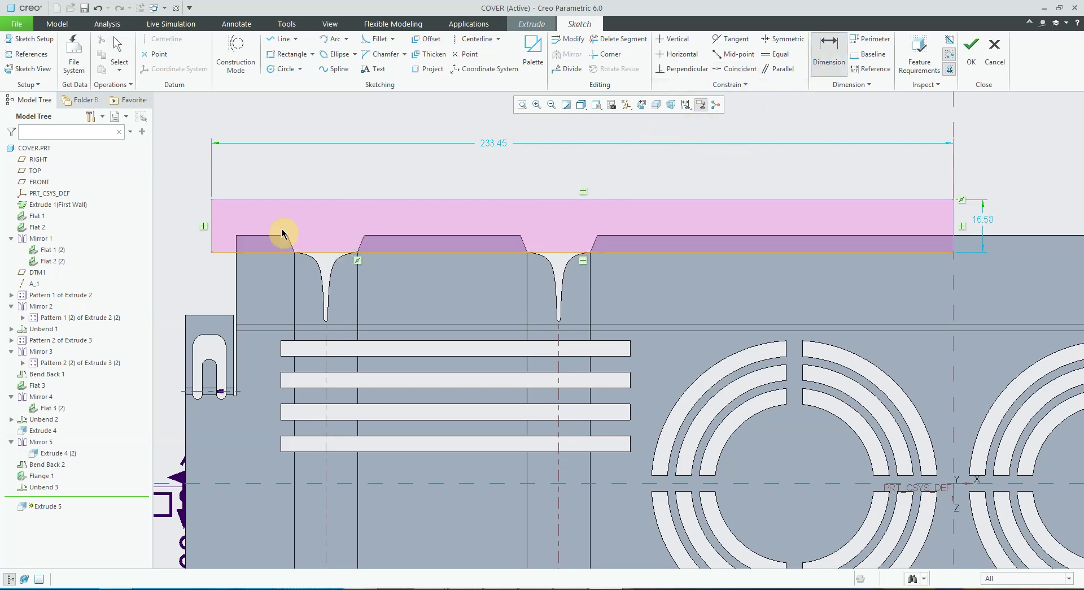
pyautogui.click(224, 253)
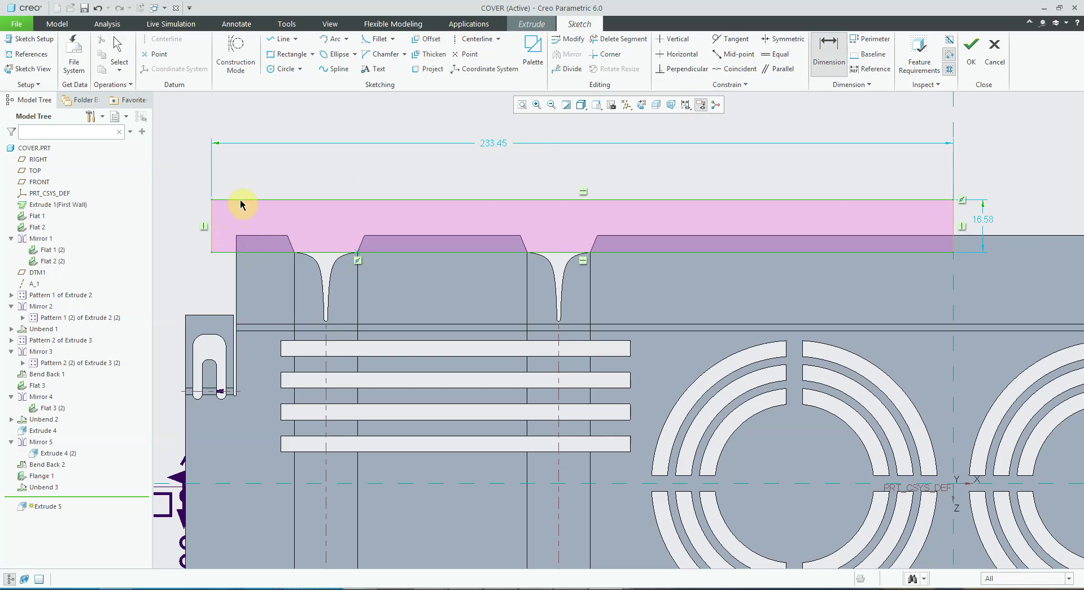
pyautogui.middleClick(192, 215)
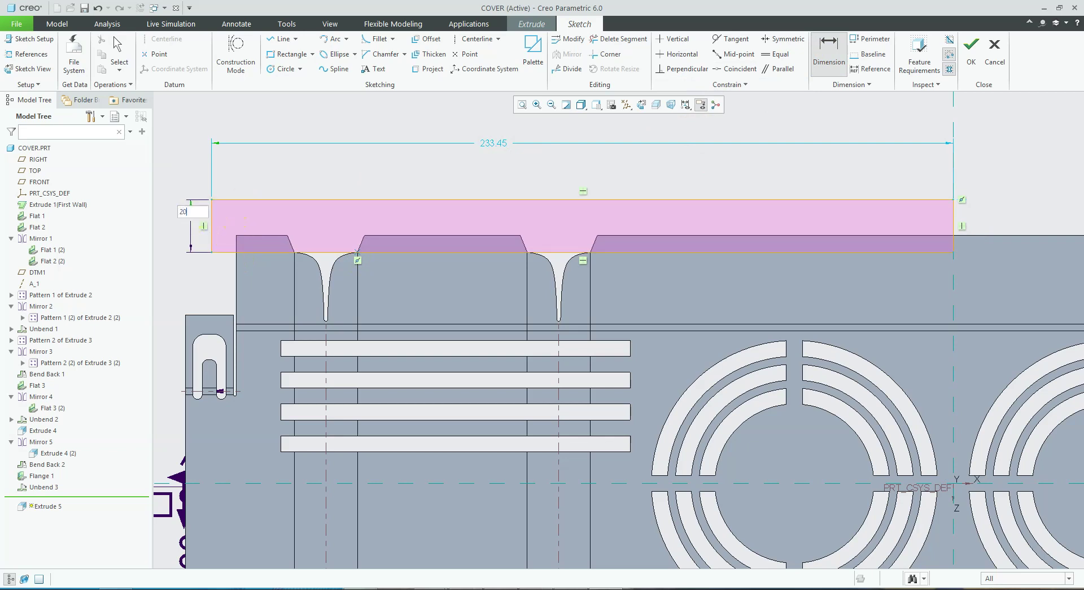
pyautogui.press('Return')
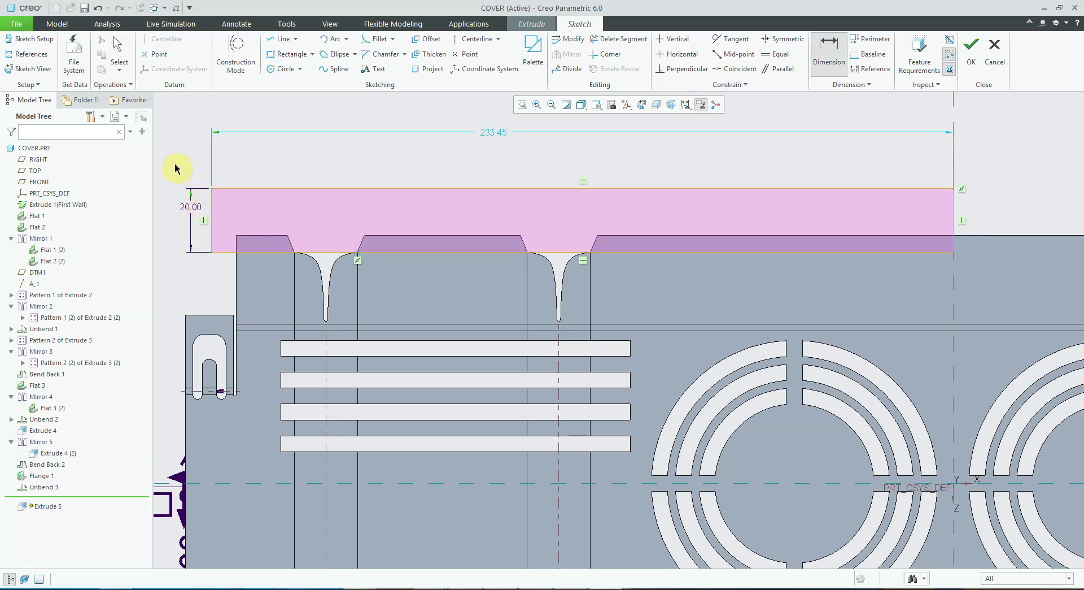
pyautogui.click(734, 69)
pyautogui.click(237, 269)
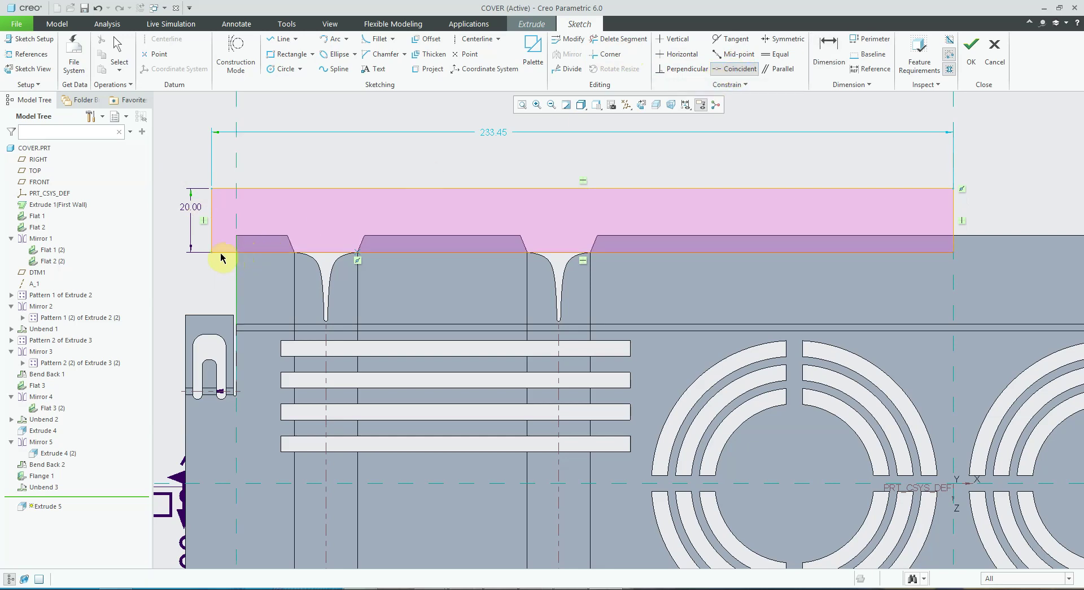
pyautogui.click(213, 243)
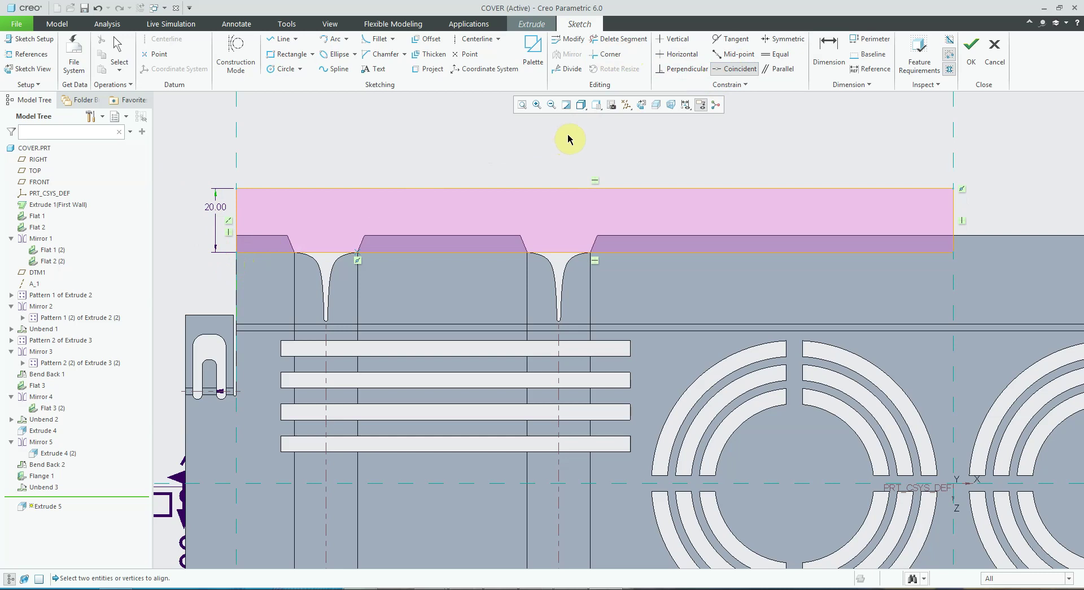
# Sketch three circles across the rectangle's lower edge: two equal ones about 14.4 in diameter and one about 22 centered on the vertical centerline.
pyautogui.click(287, 72)
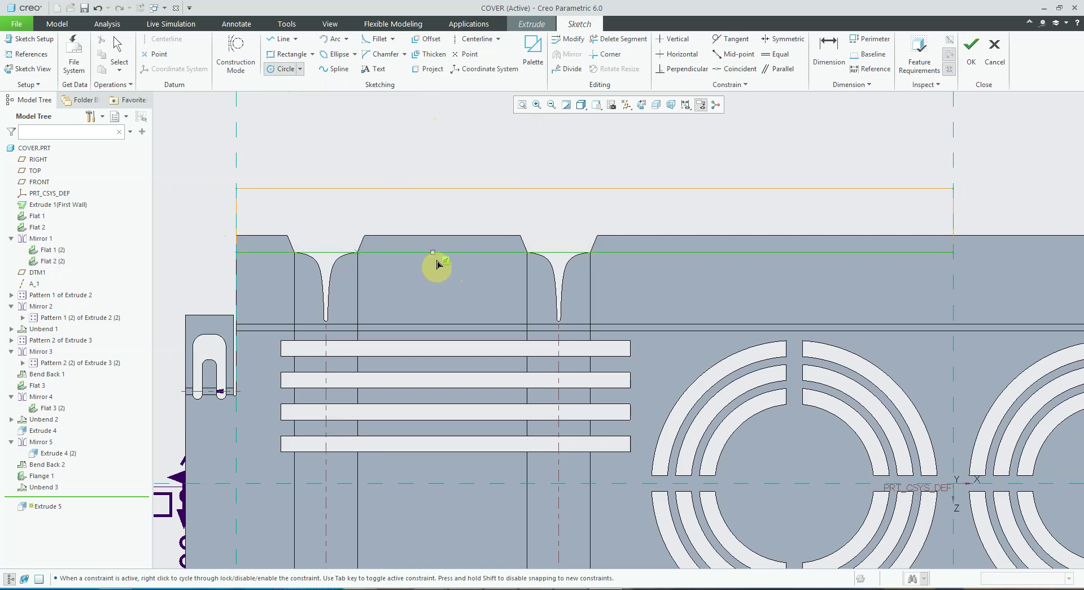
pyautogui.click(440, 260)
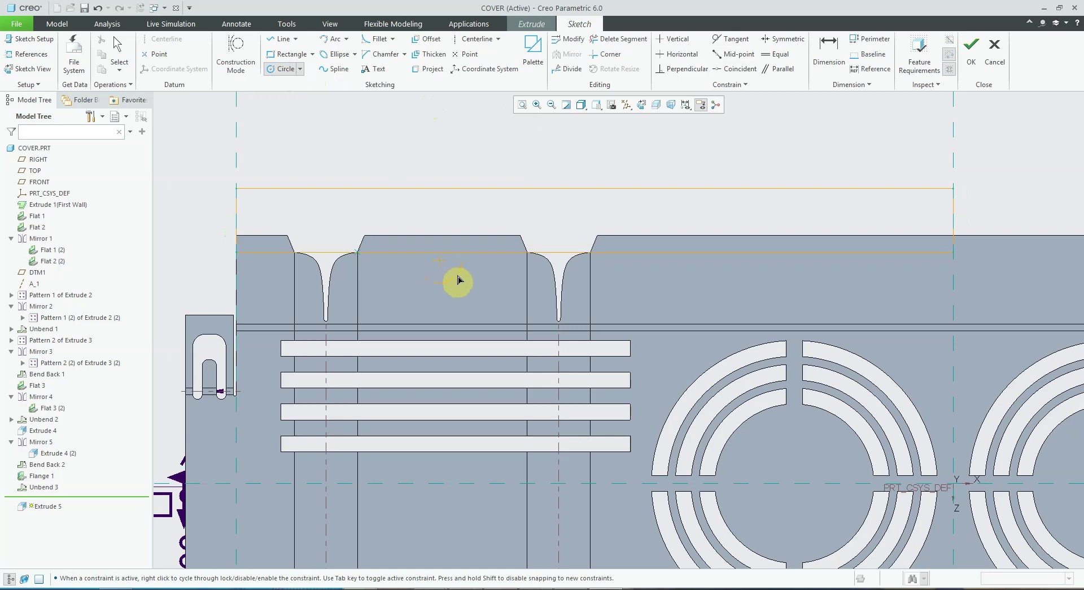
pyautogui.click(455, 280)
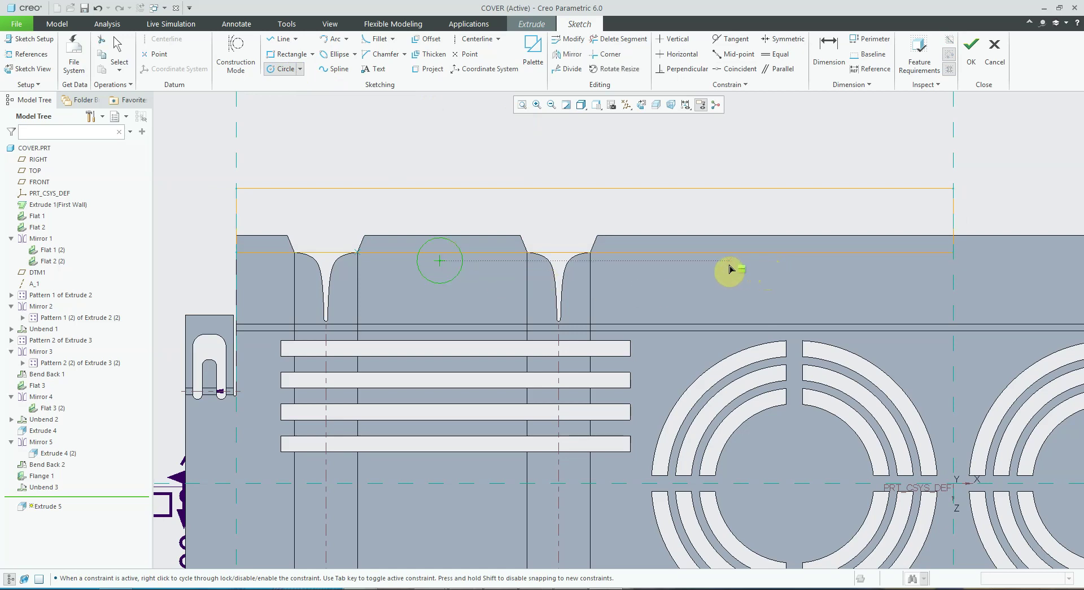
pyautogui.click(729, 264)
pyautogui.click(750, 277)
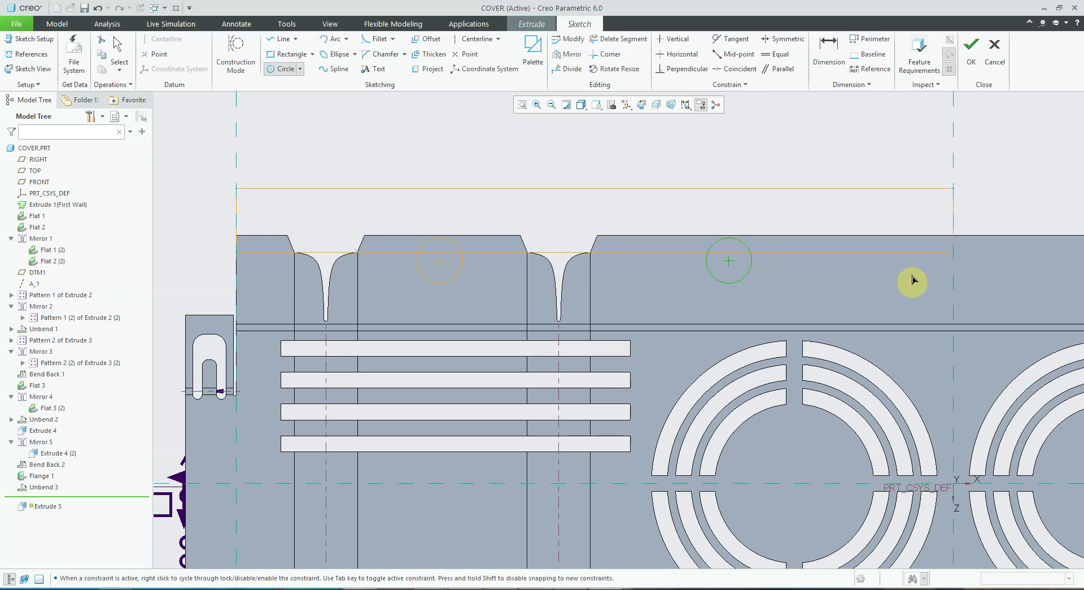
pyautogui.click(953, 276)
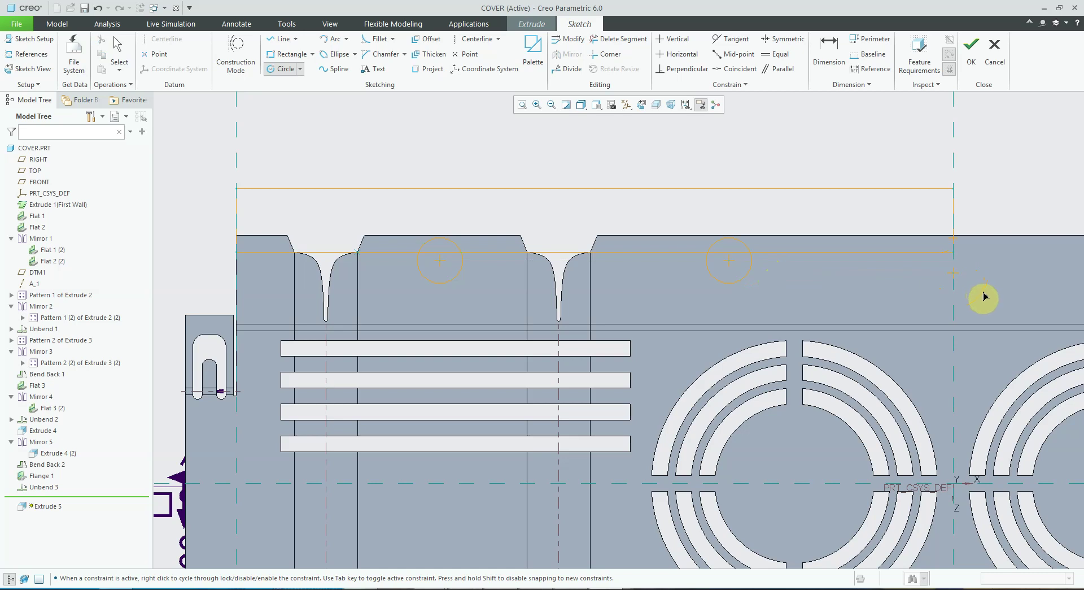
pyautogui.click(982, 296)
pyautogui.middleClick(1010, 166)
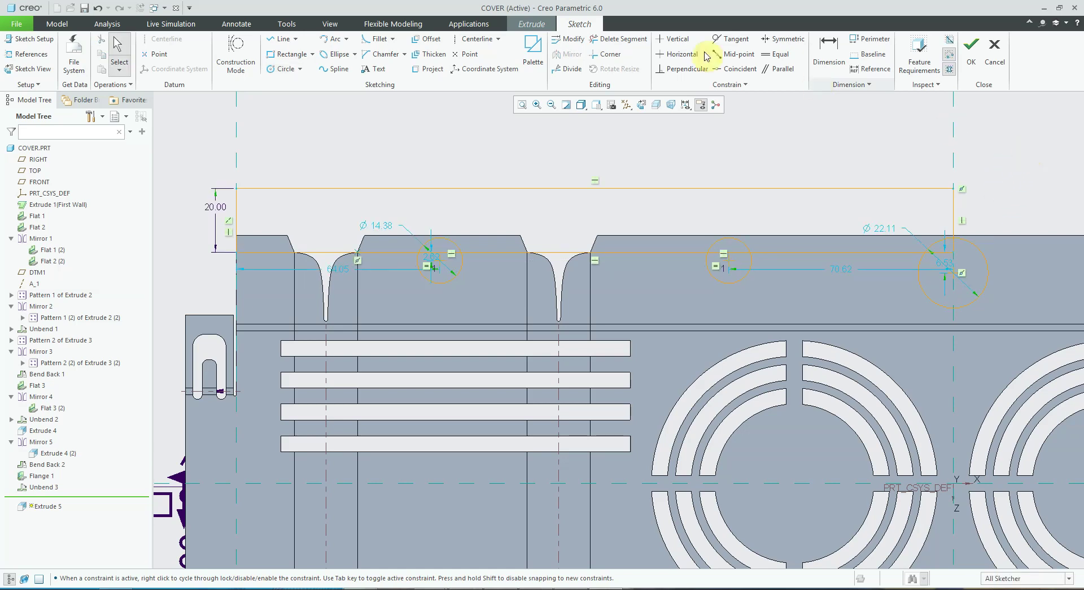
# Trim the circles and the rectangle's right corner so only upper arcs bulge into the cut profile.
pyautogui.click(616, 39)
pyautogui.moveTo(1007, 215); pyautogui.dragTo(915, 271)
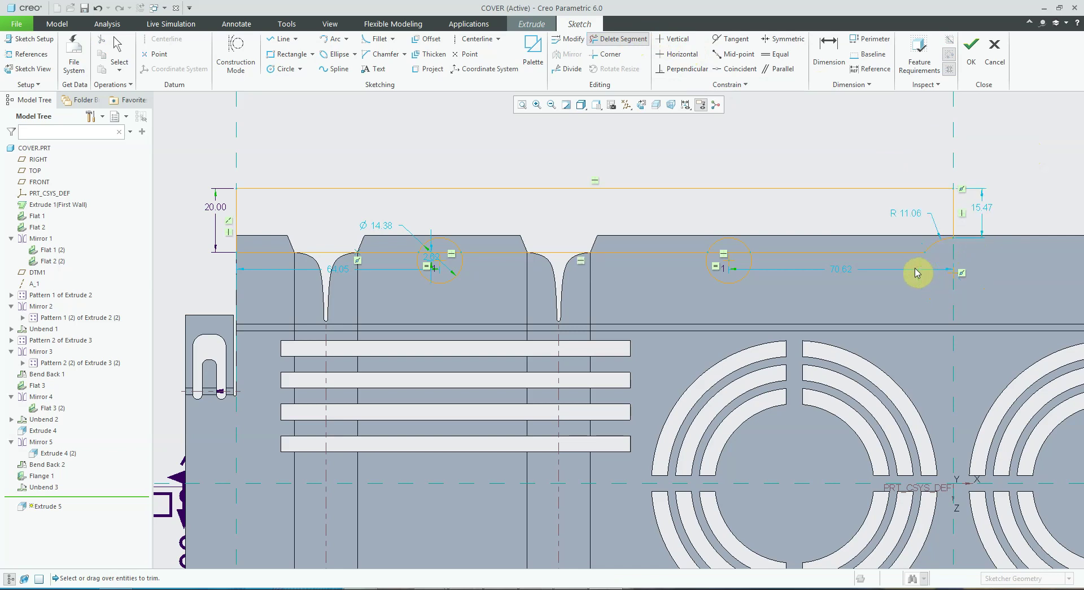
pyautogui.moveTo(710, 279); pyautogui.dragTo(719, 254)
pyautogui.moveTo(412, 278); pyautogui.dragTo(436, 245)
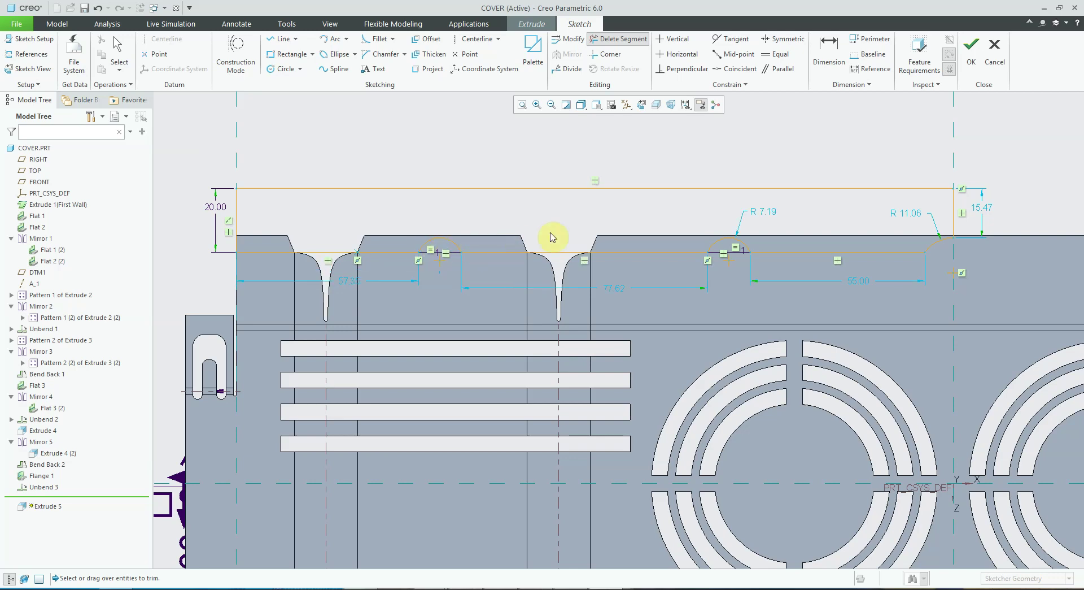
pyautogui.middleClick(1011, 152)
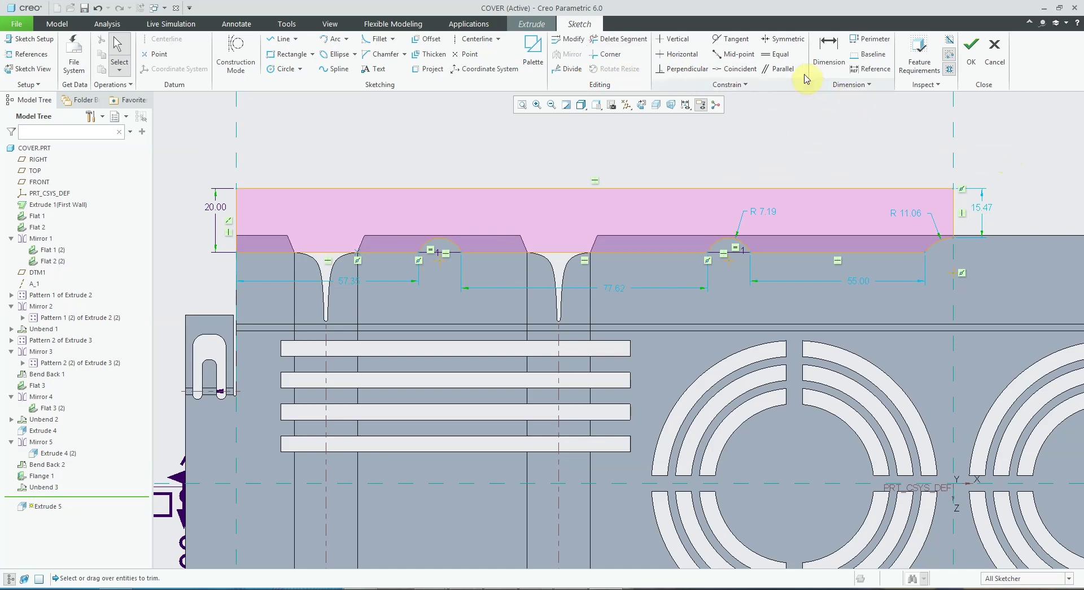
# Dimension the left arc with a radius of 7.50 and make the centerline arc's radius equal to the other arcs.
pyautogui.click(829, 53)
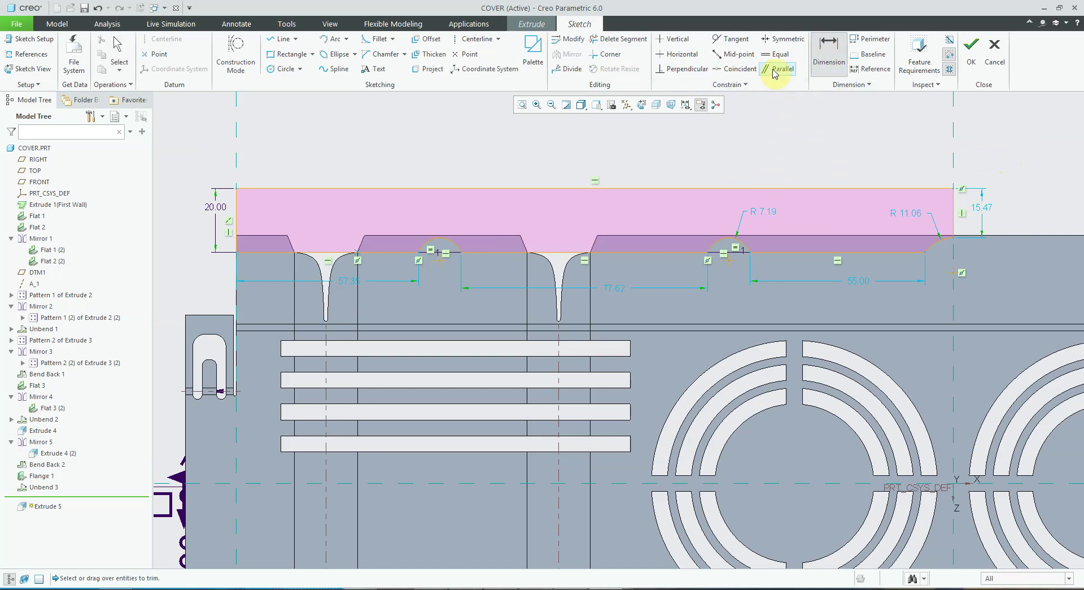
pyautogui.click(425, 243)
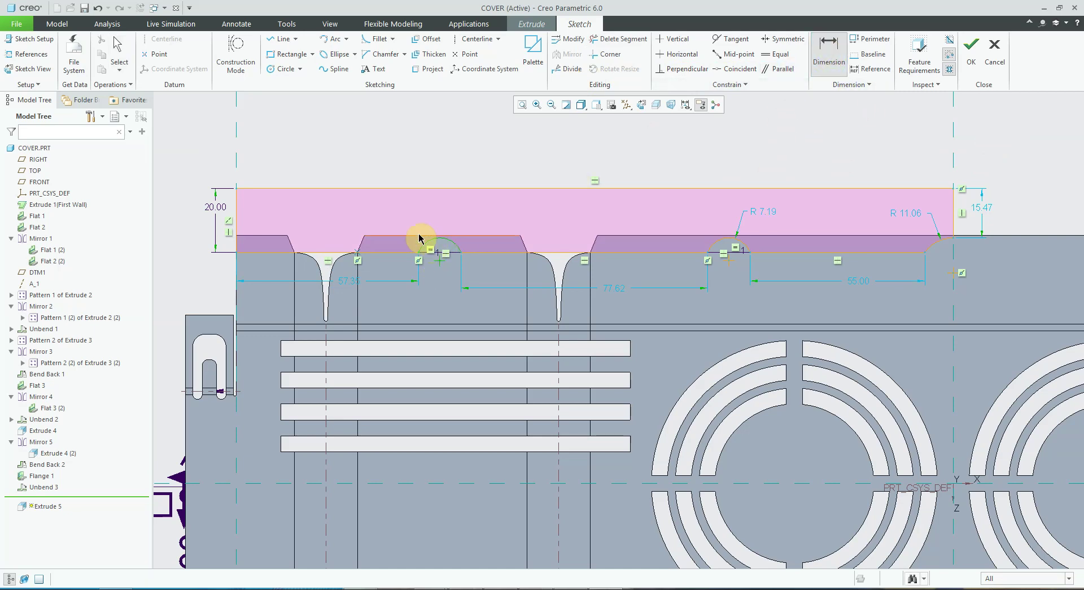
pyautogui.middleClick(398, 208)
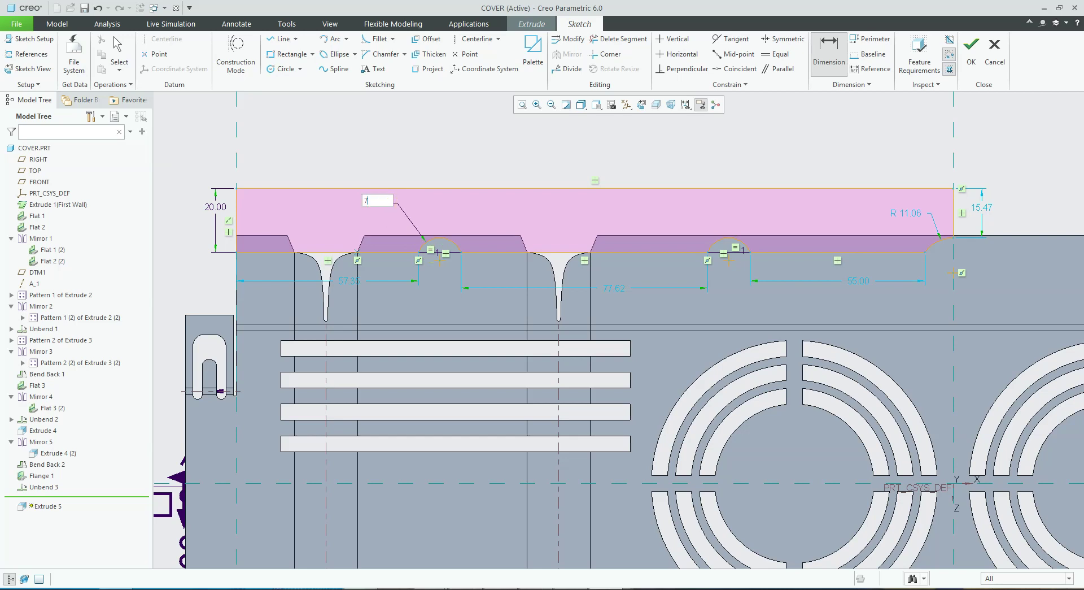
pyautogui.middleClick(407, 201)
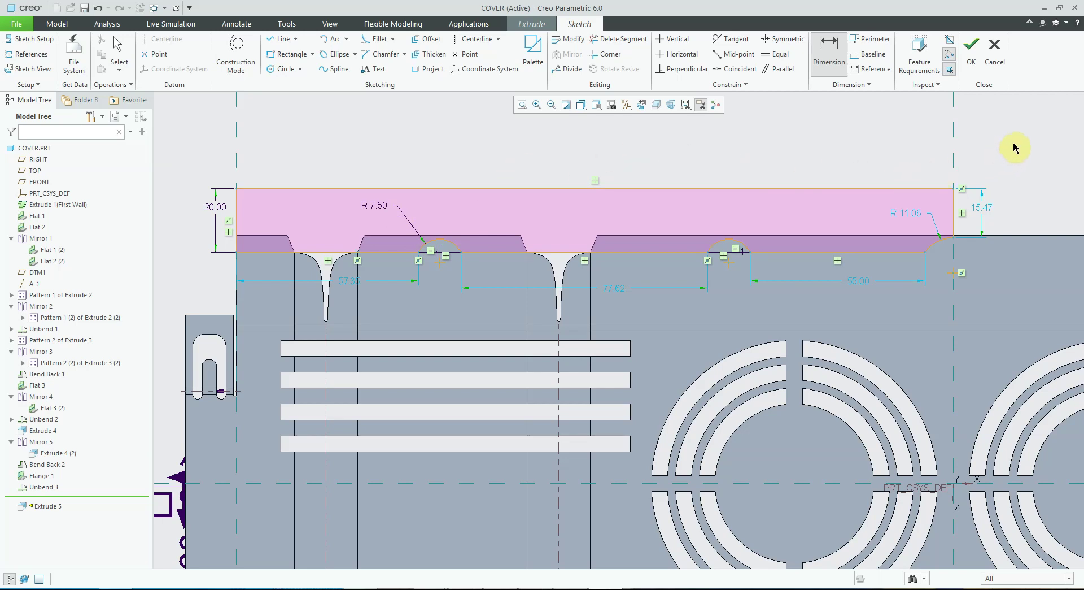
pyautogui.click(779, 54)
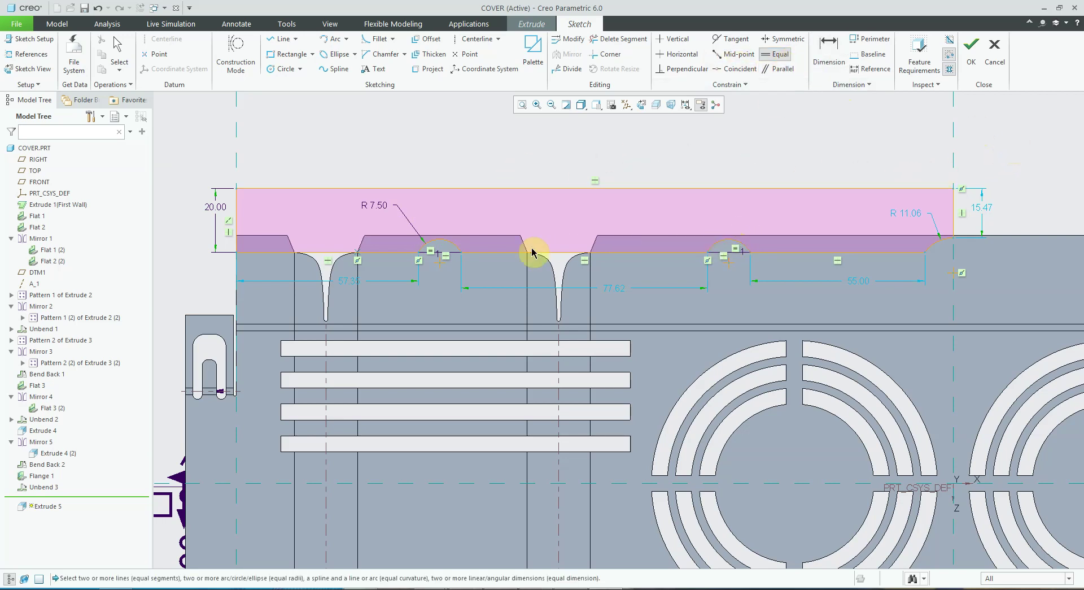
pyautogui.click(931, 248)
pyautogui.click(741, 247)
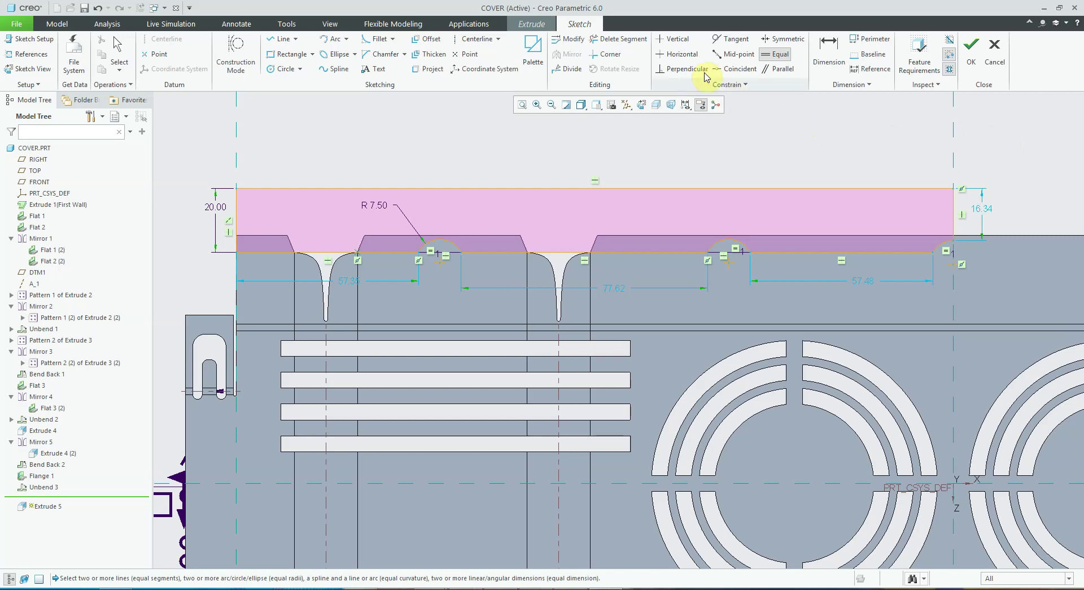
# Make the left arc and the arc on the vertical centerline tangent to the flange's upper edge.
pyautogui.click(731, 38)
pyautogui.click(451, 242)
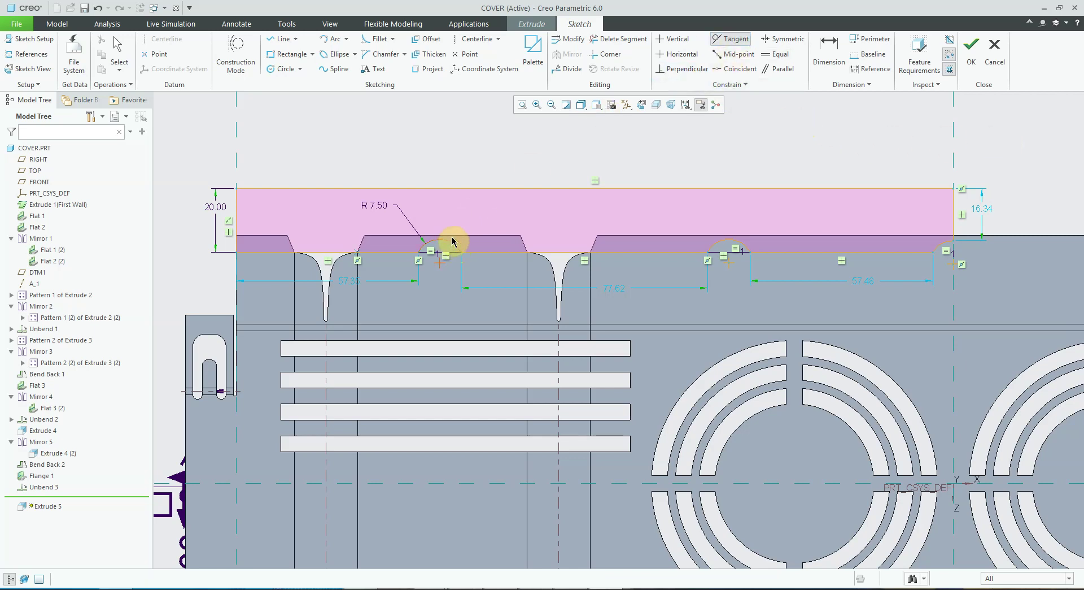
pyautogui.click(453, 238)
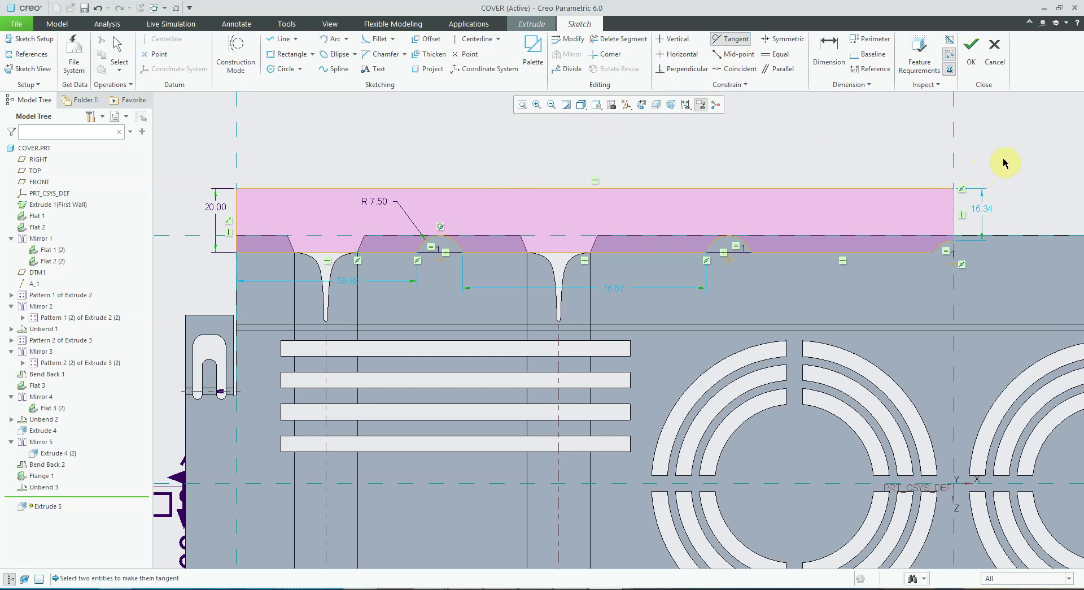
pyautogui.click(949, 242)
pyautogui.click(953, 233)
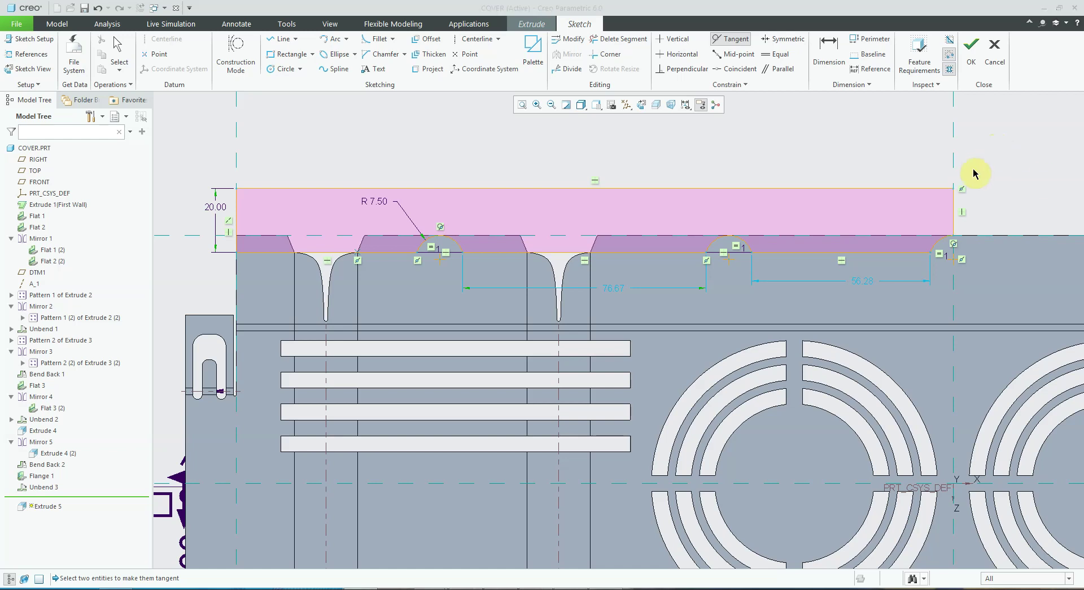
# Dimension the middle and left arc centers 70 and 160 from the vertical centerline, and finish the cut sketch.
pyautogui.click(826, 57)
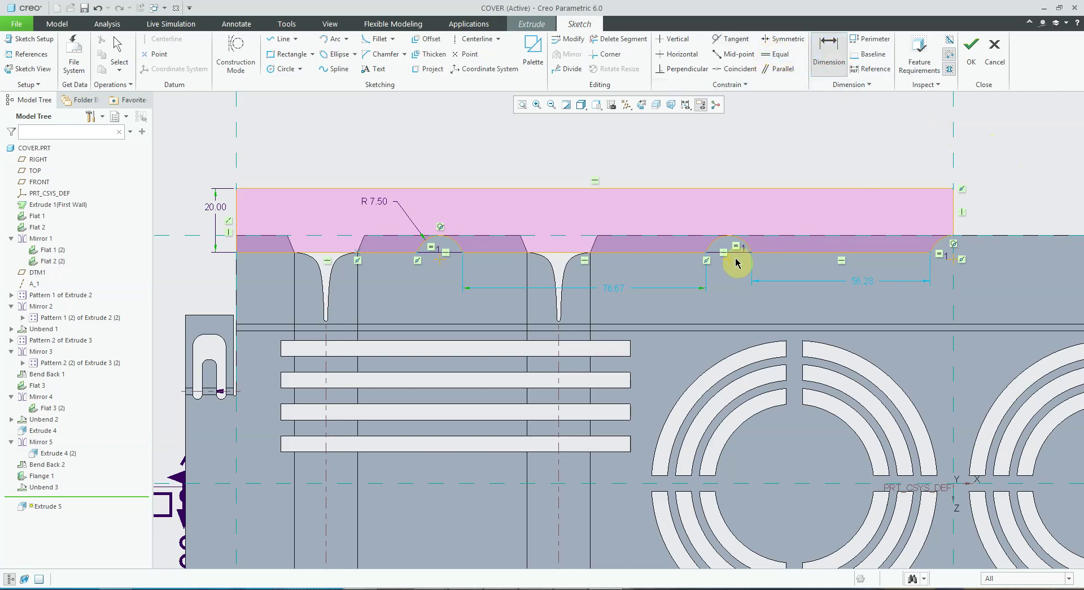
pyautogui.click(728, 260)
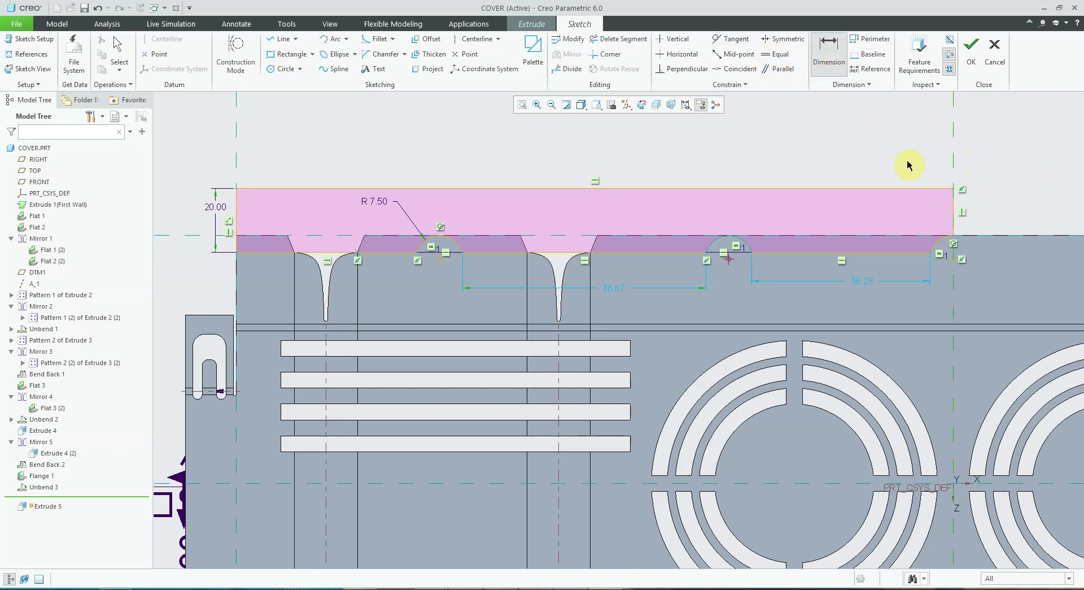
pyautogui.middleClick(860, 166)
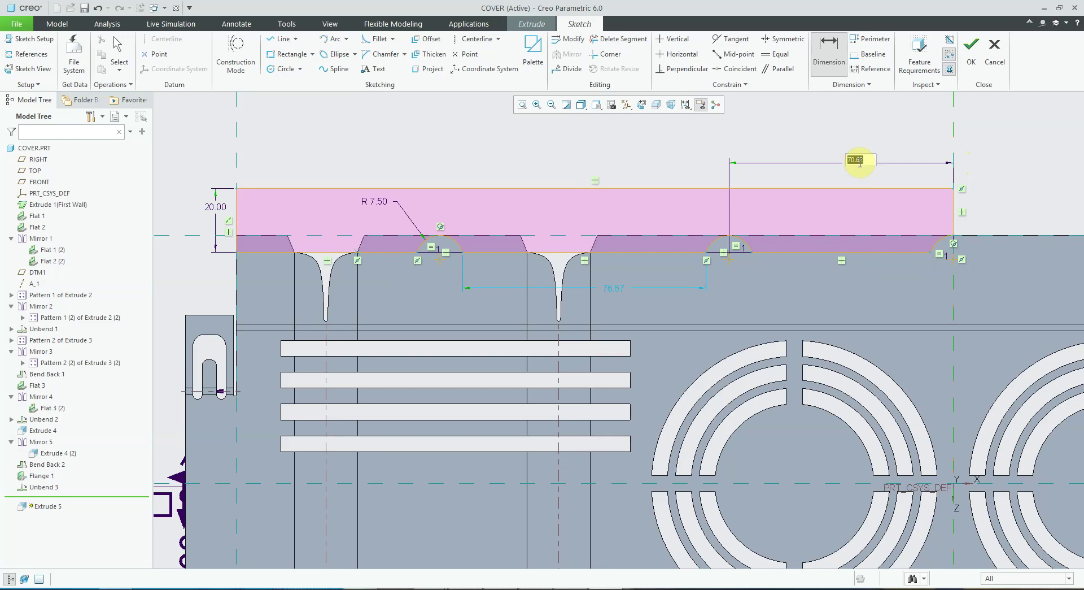
pyautogui.write('70')
pyautogui.middleClick(861, 166)
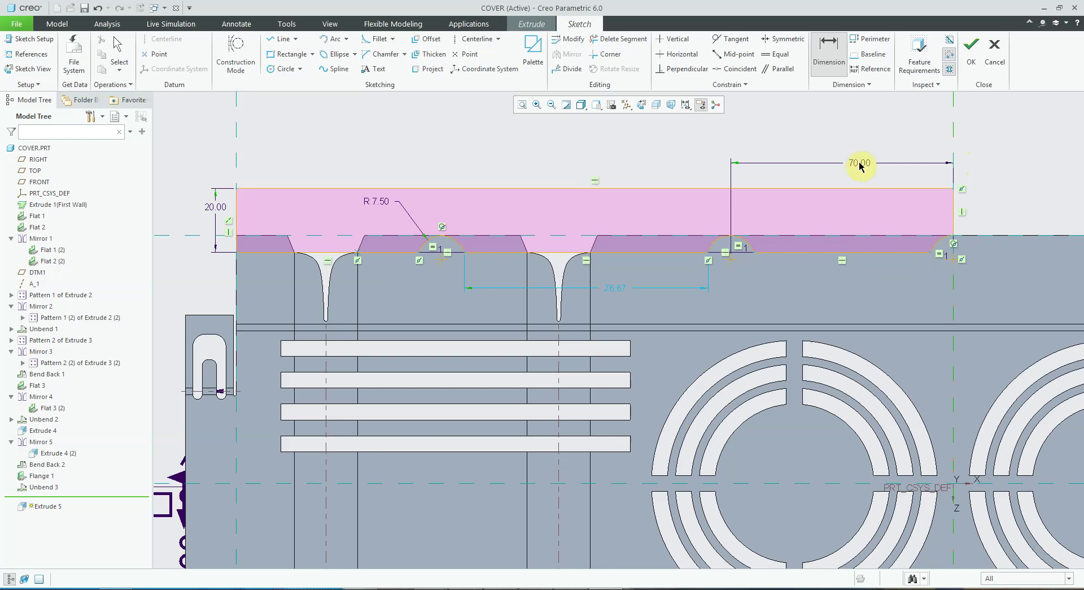
pyautogui.click(443, 260)
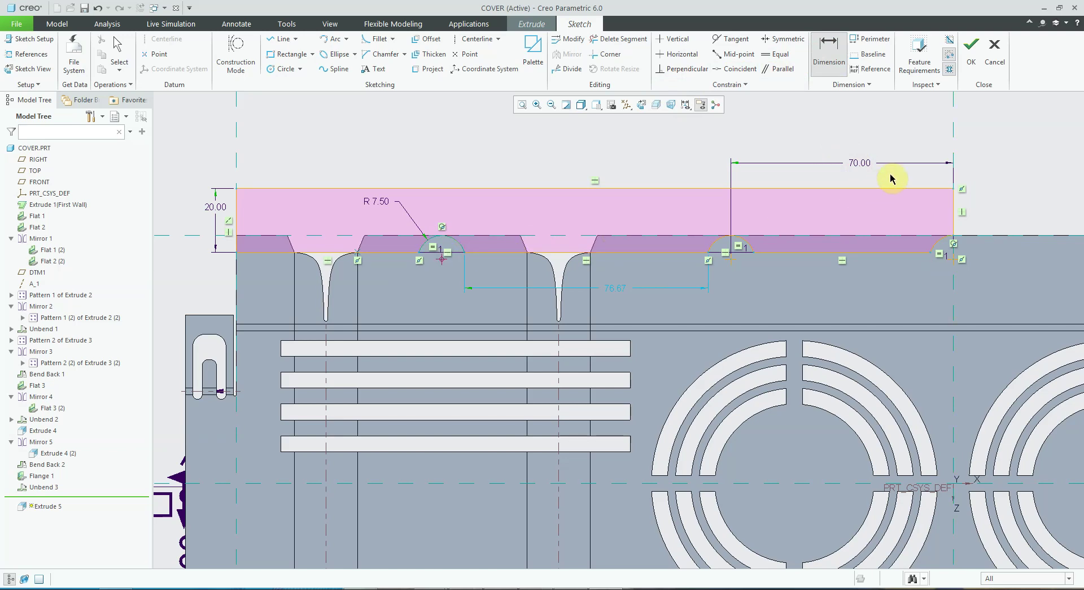
pyautogui.middleClick(695, 132)
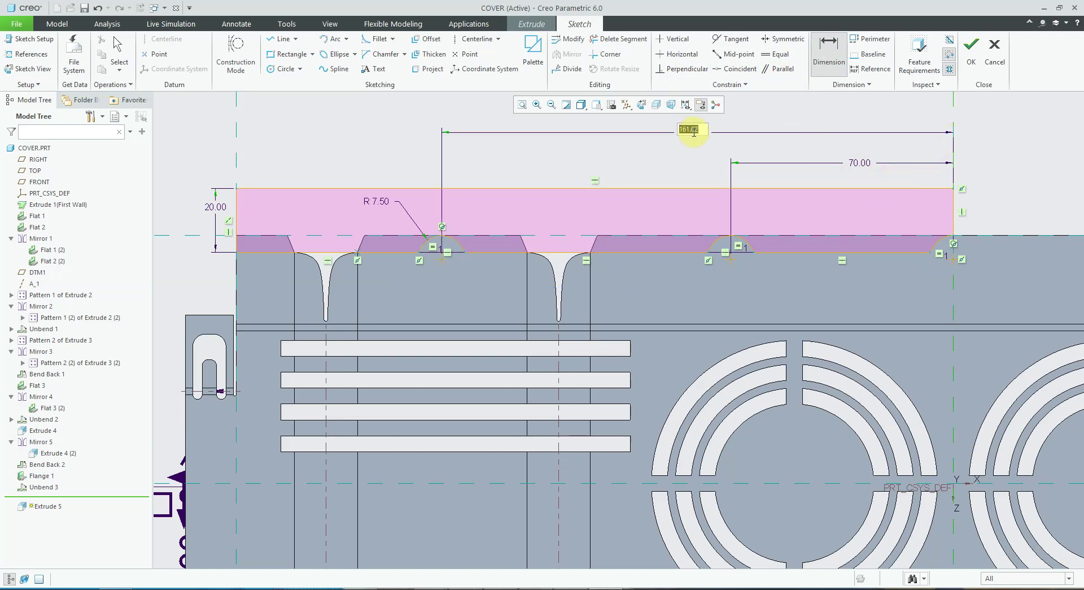
pyautogui.write('160')
pyautogui.press('Return')
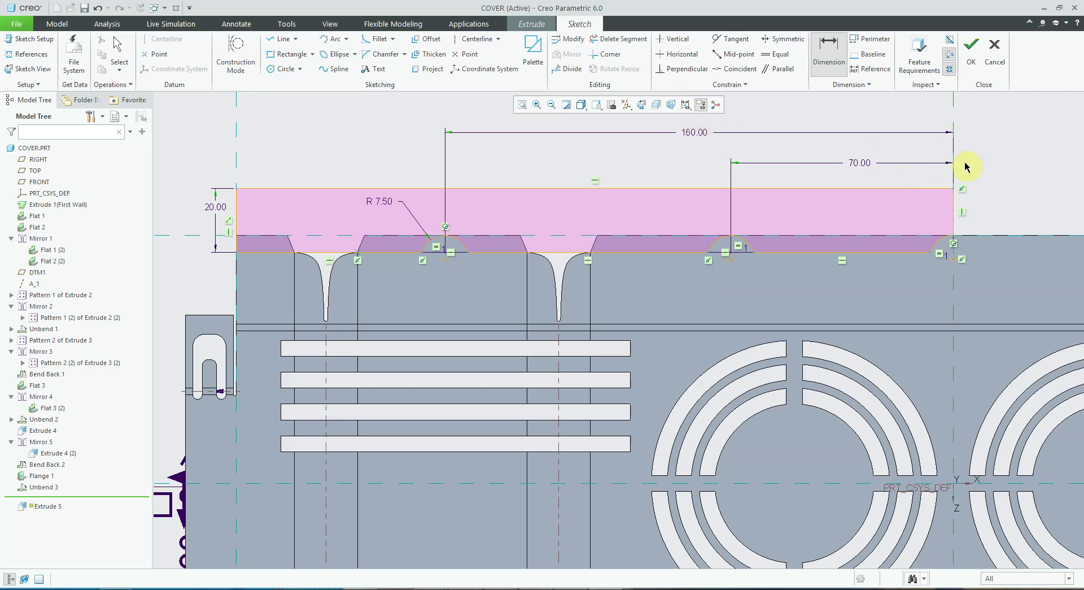
pyautogui.click(972, 53)
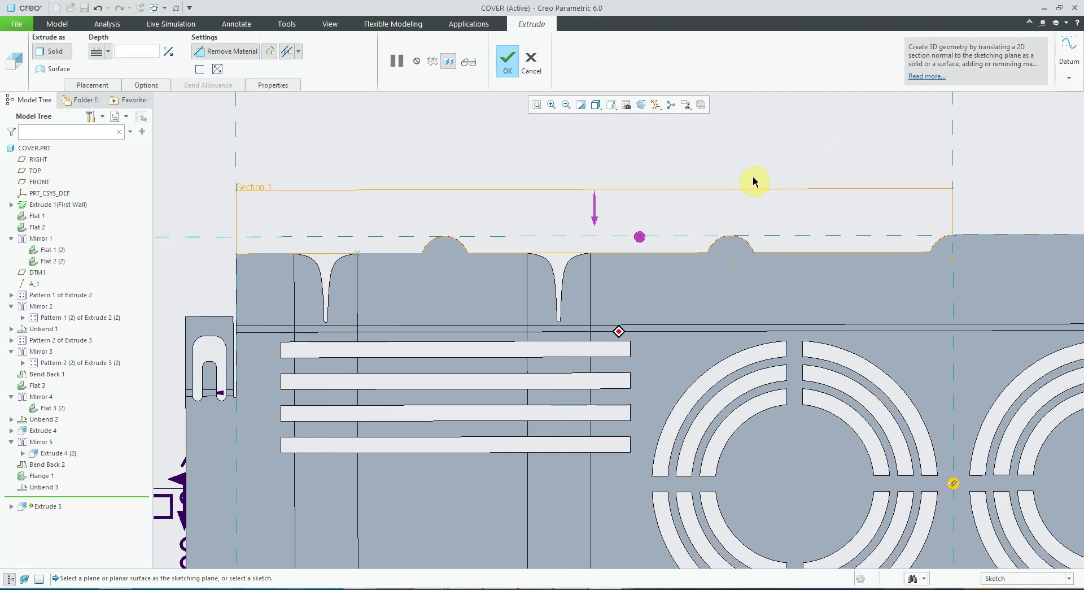
# Complete the flange profile cut and turn on the display of datum planes.
pyautogui.click(507, 63)
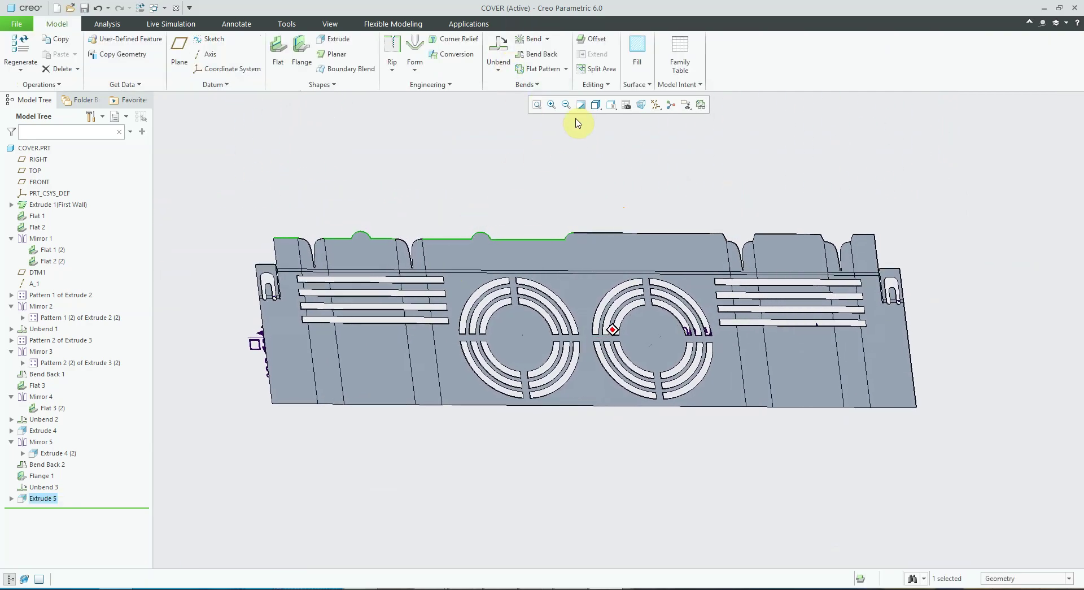
pyautogui.click(607, 88)
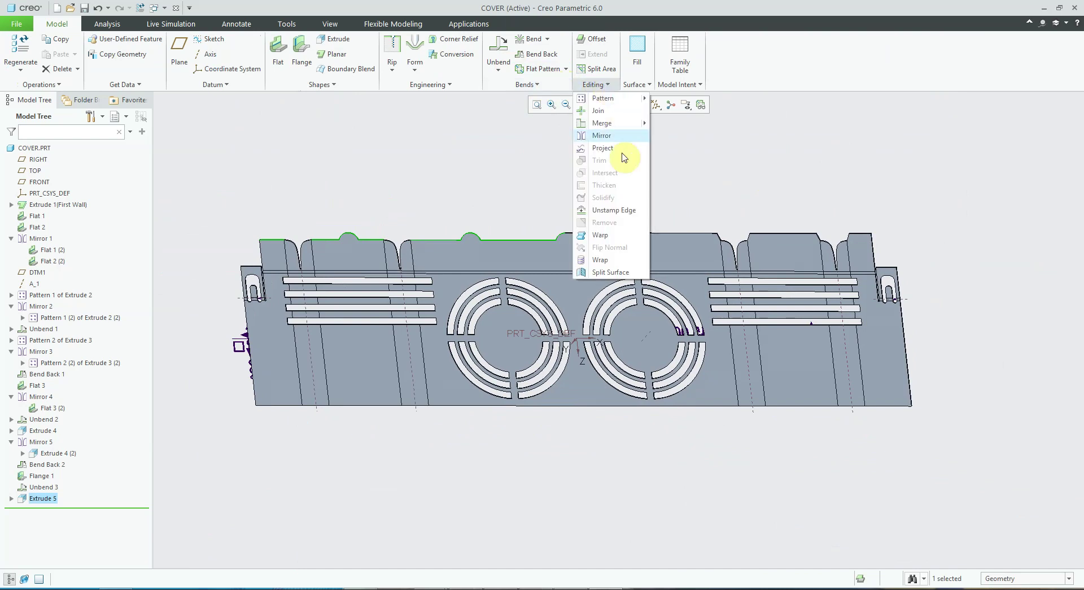
pyautogui.click(728, 191)
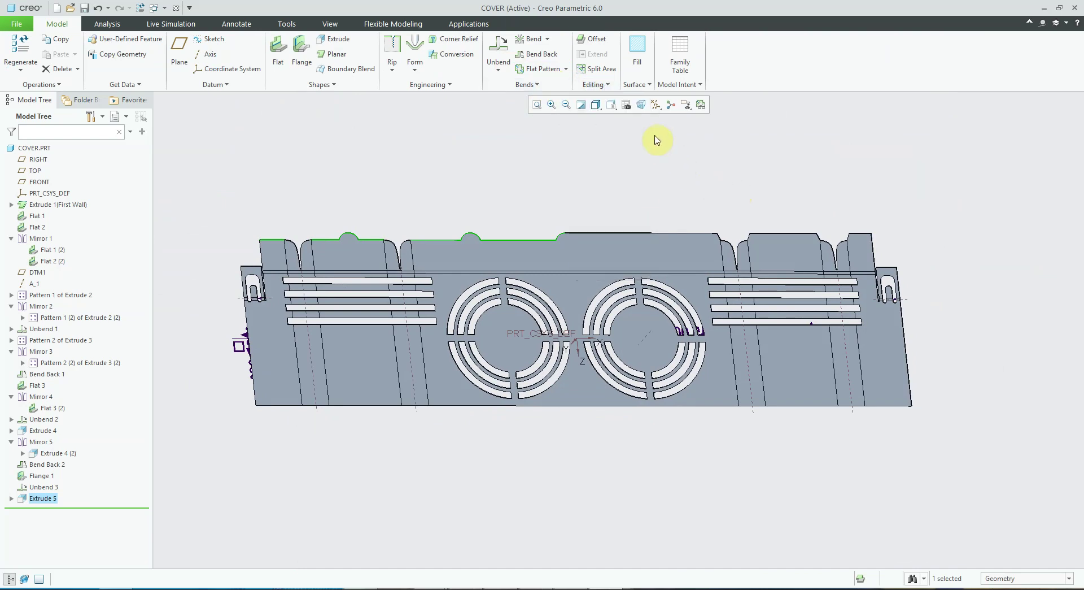
pyautogui.click(662, 109)
pyautogui.click(677, 169)
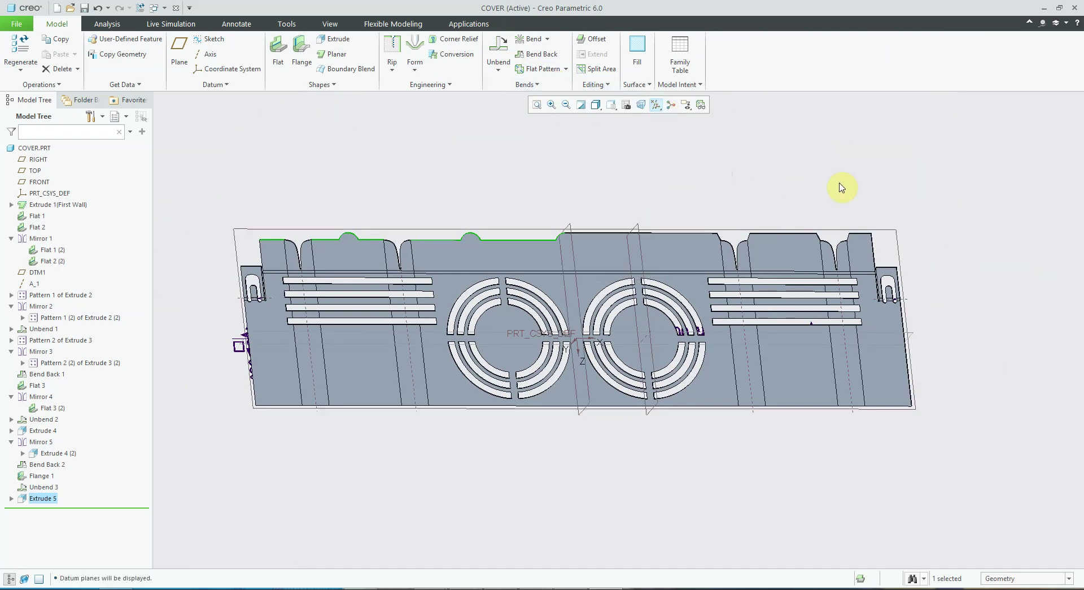
# Mirror the flange profile cut about the RIGHT datum plane.
pyautogui.click(609, 85)
pyautogui.moveTo(603, 104)
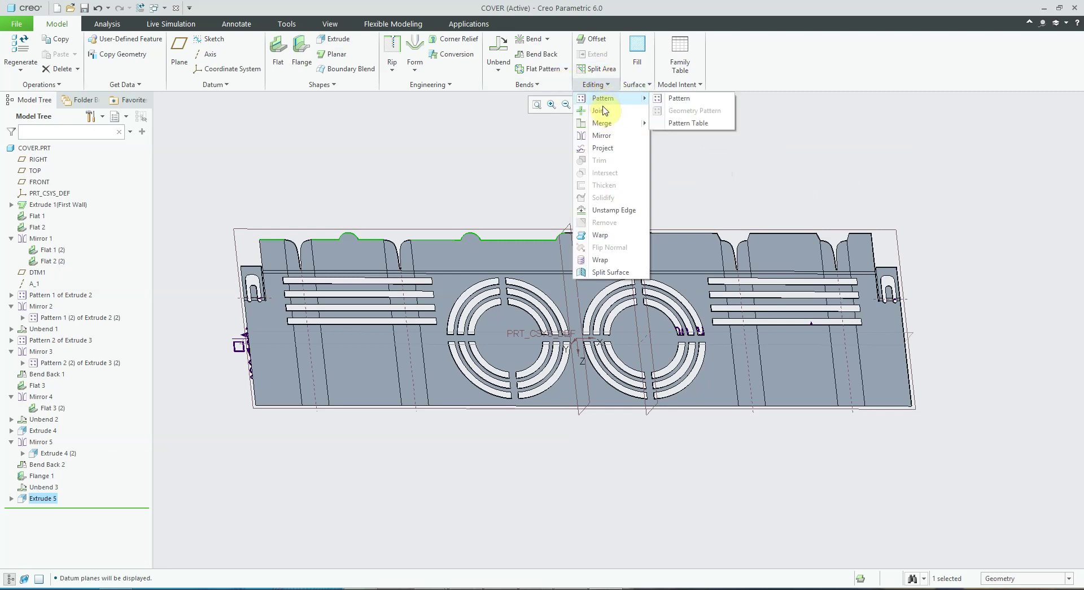
pyautogui.click(602, 136)
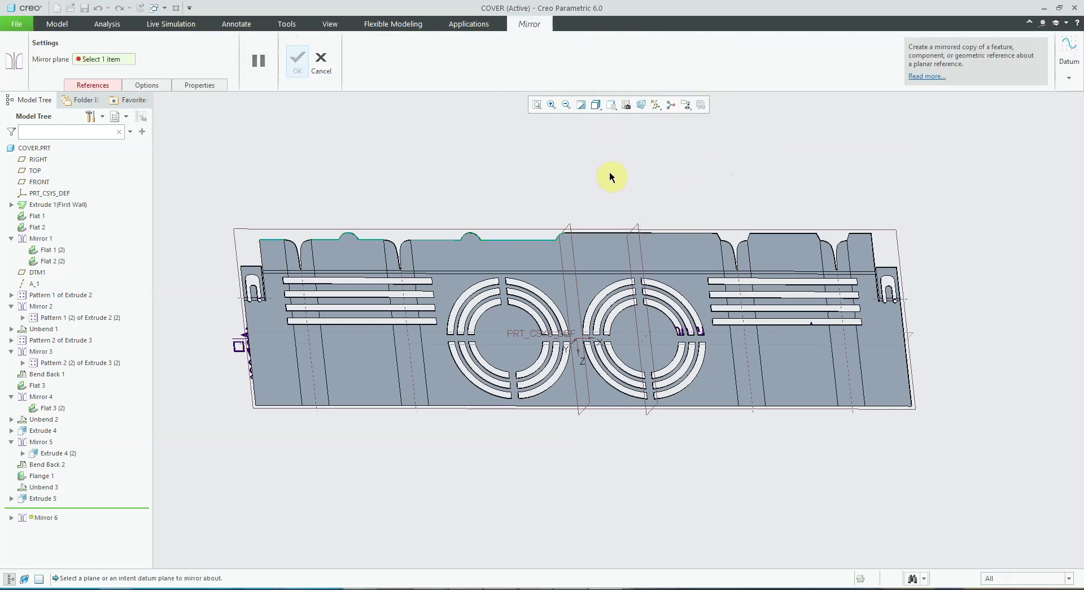
pyautogui.click(562, 253)
pyautogui.click(298, 61)
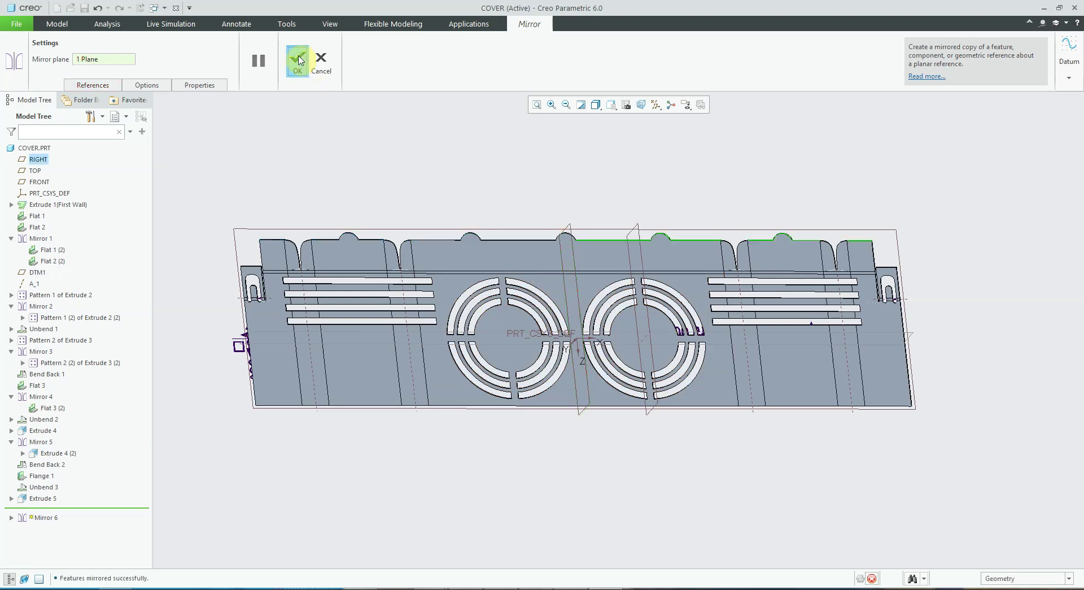
pyautogui.click(458, 168)
# Create a datum axis through the curved edge surface of the leftmost rounded tab on the upper flange.
pyautogui.moveTo(458, 168); pyautogui.dragTo(503, 181, button='middle')
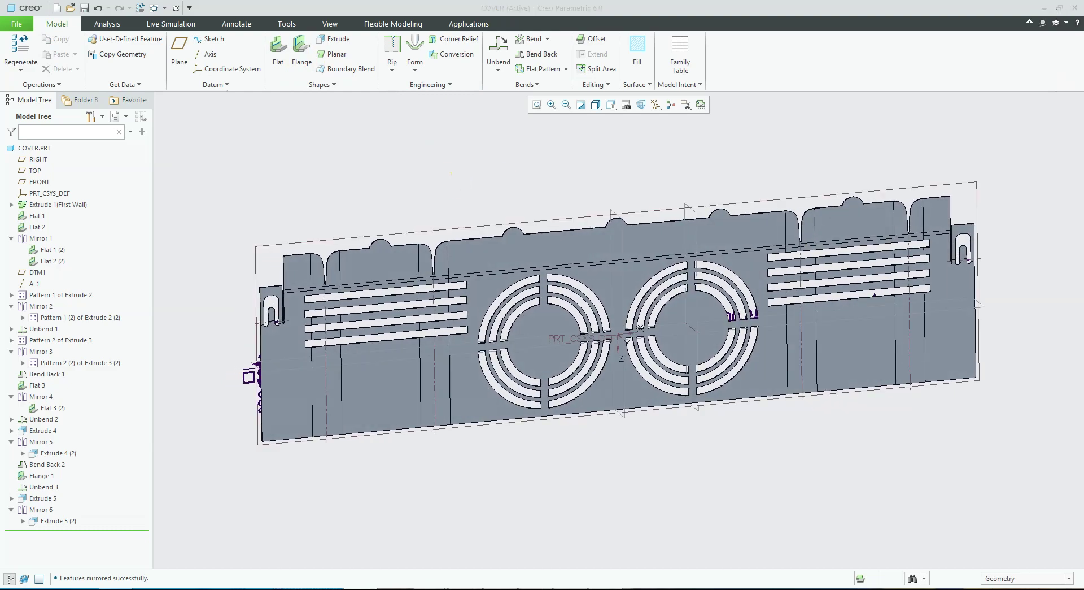
pyautogui.scroll(5, 565, 197)
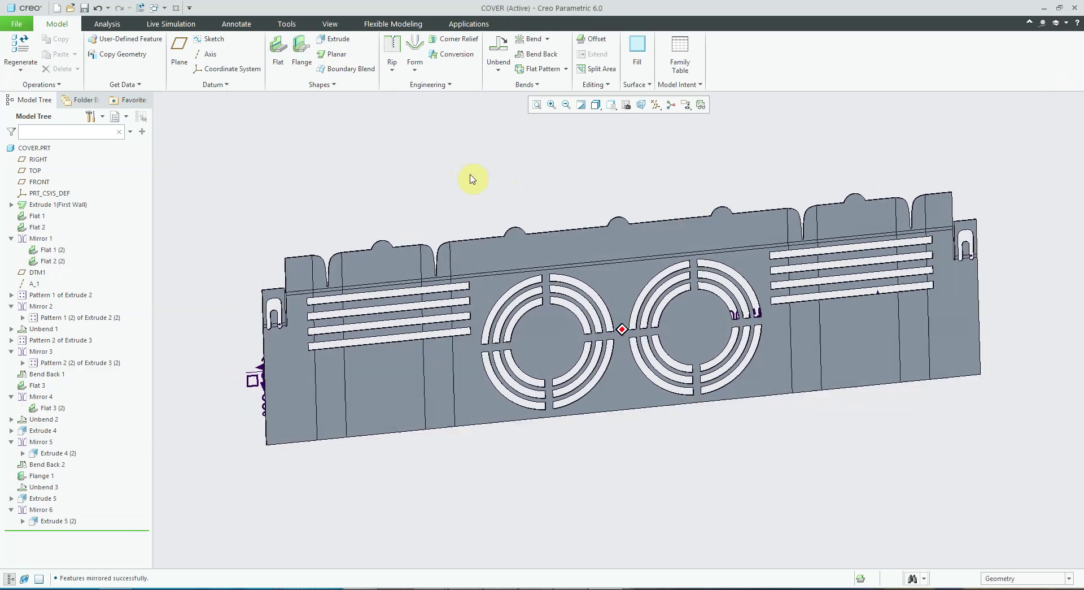
pyautogui.click(210, 59)
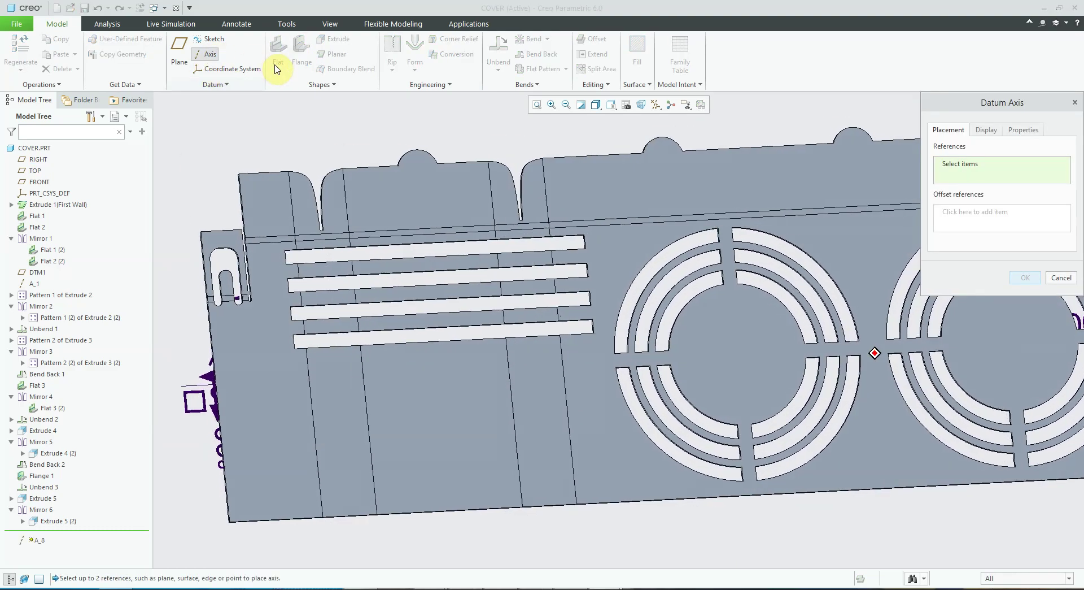
pyautogui.scroll(3, 497, 139)
pyautogui.scroll(8, 542, 155)
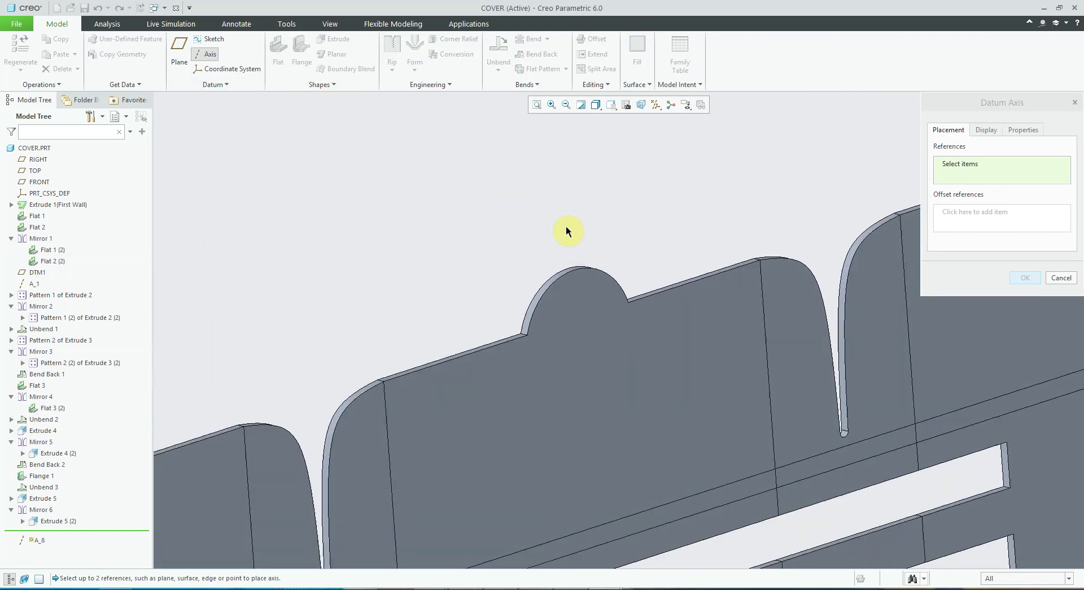
pyautogui.moveTo(567, 228); pyautogui.dragTo(565, 229, button='middle')
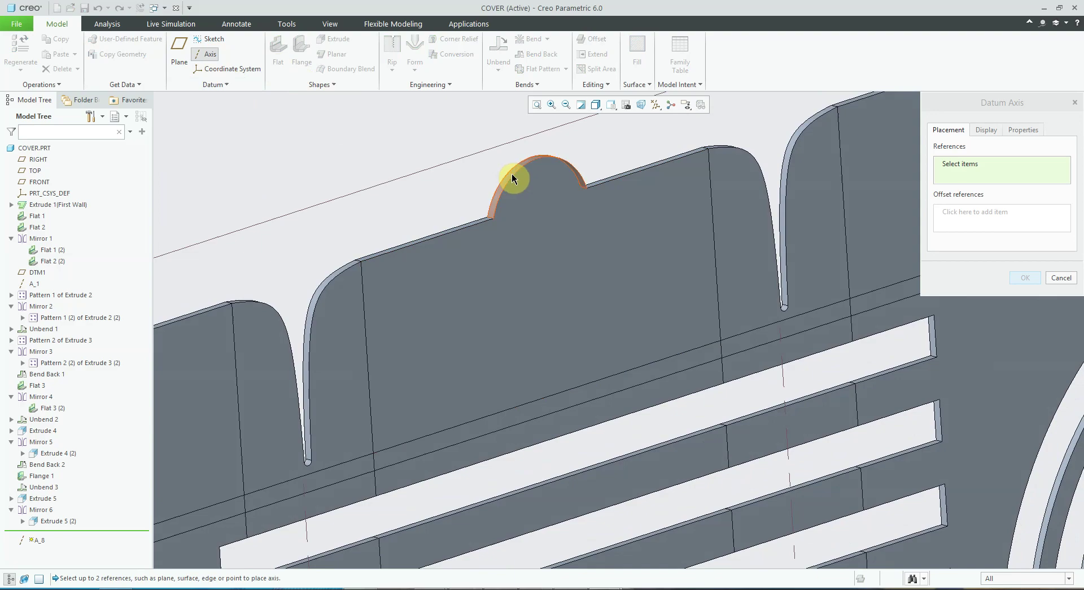
pyautogui.click(512, 172)
pyautogui.click(1024, 278)
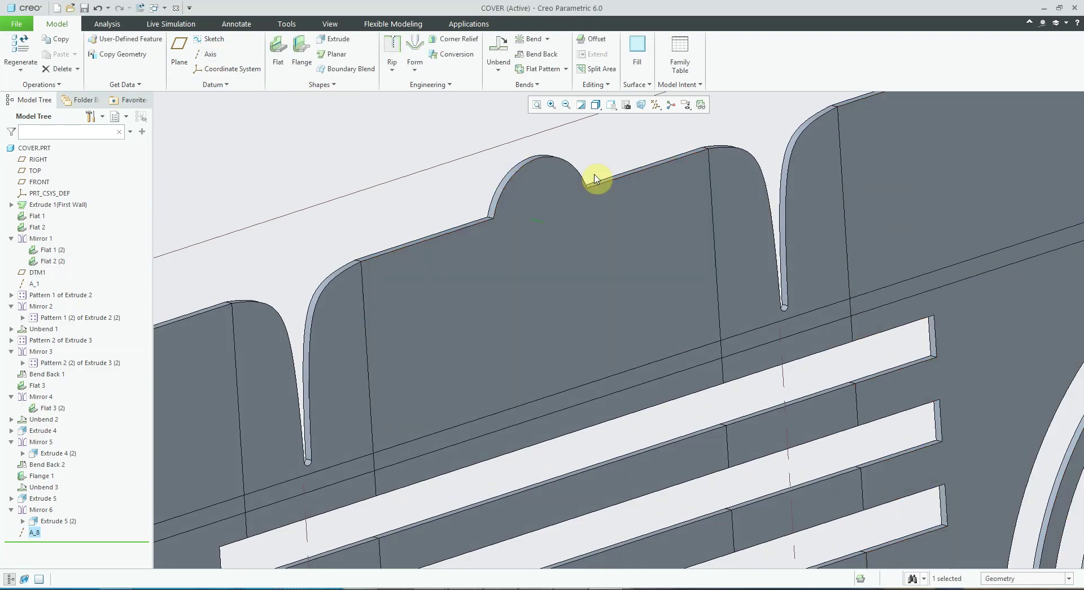
# Redefine the Extrude 5 flange cut and open its internal section for editing.
pyautogui.scroll(-2, 574, 169)
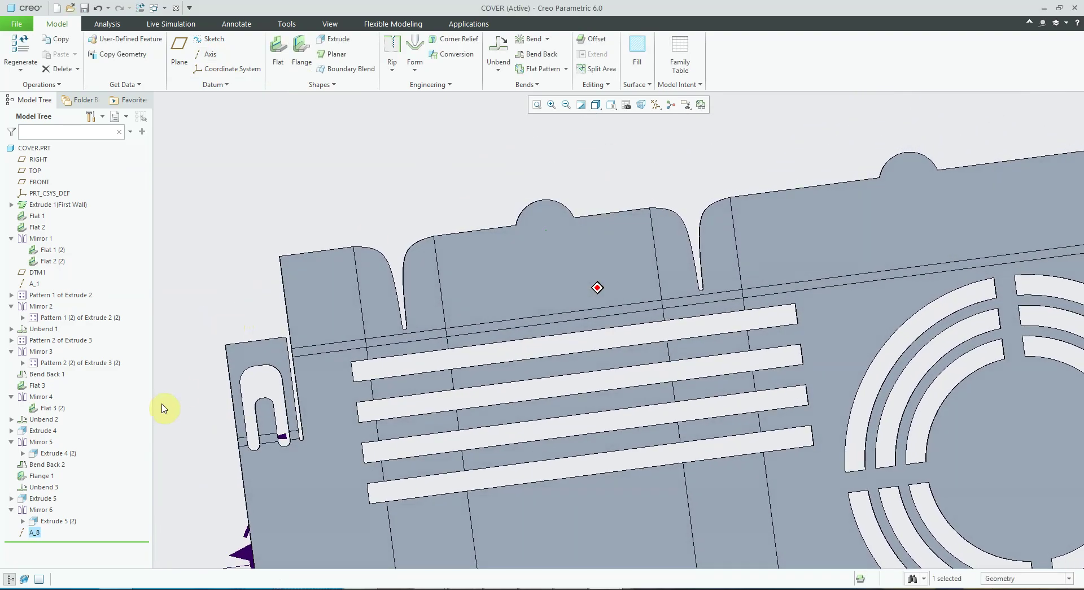
pyautogui.click(45, 499)
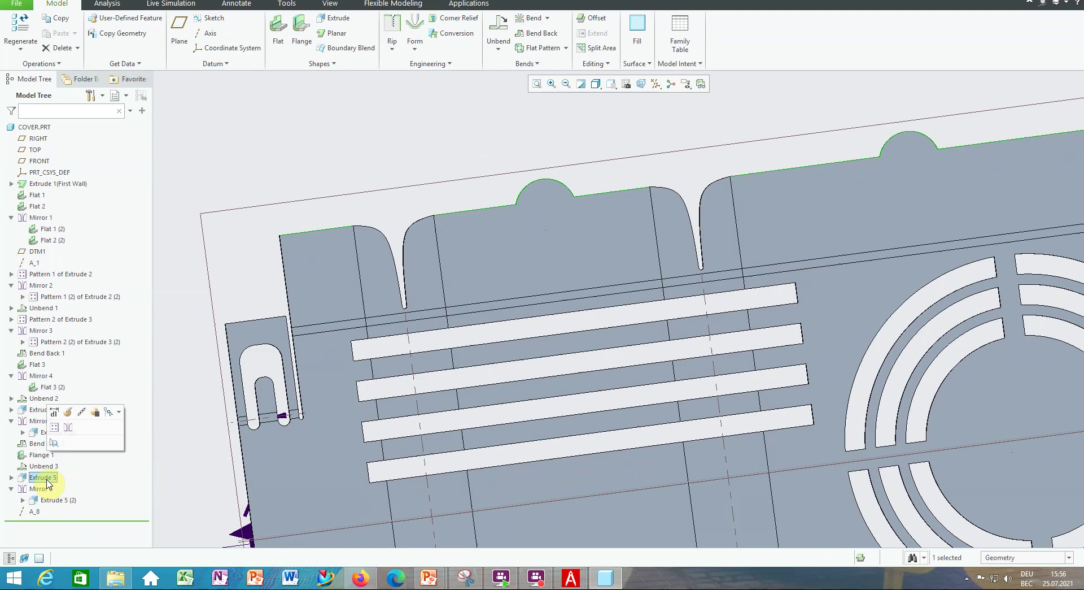
pyautogui.click(67, 411)
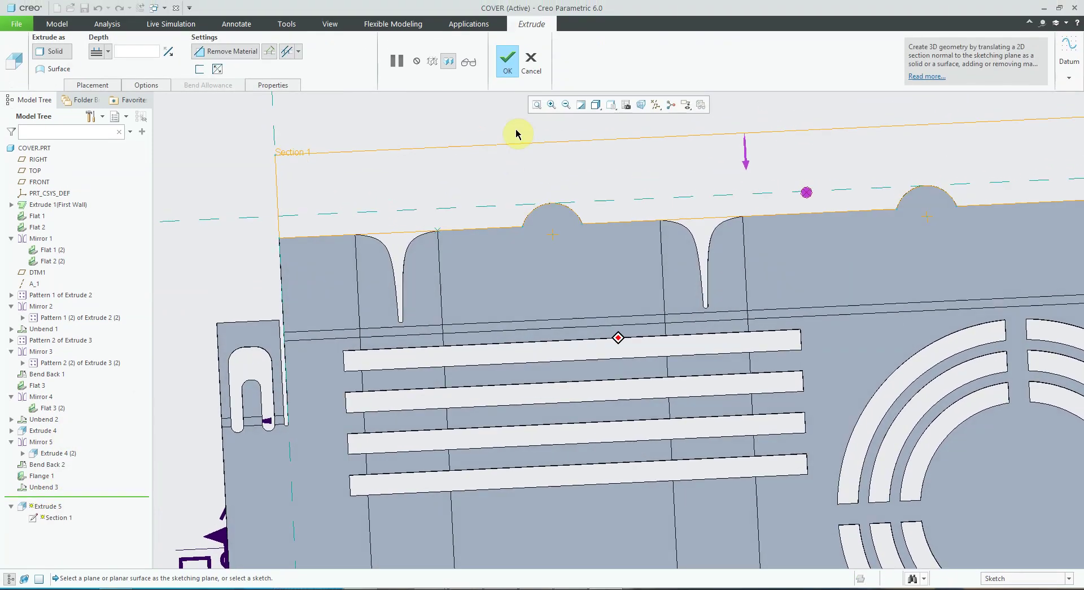
pyautogui.click(92, 64)
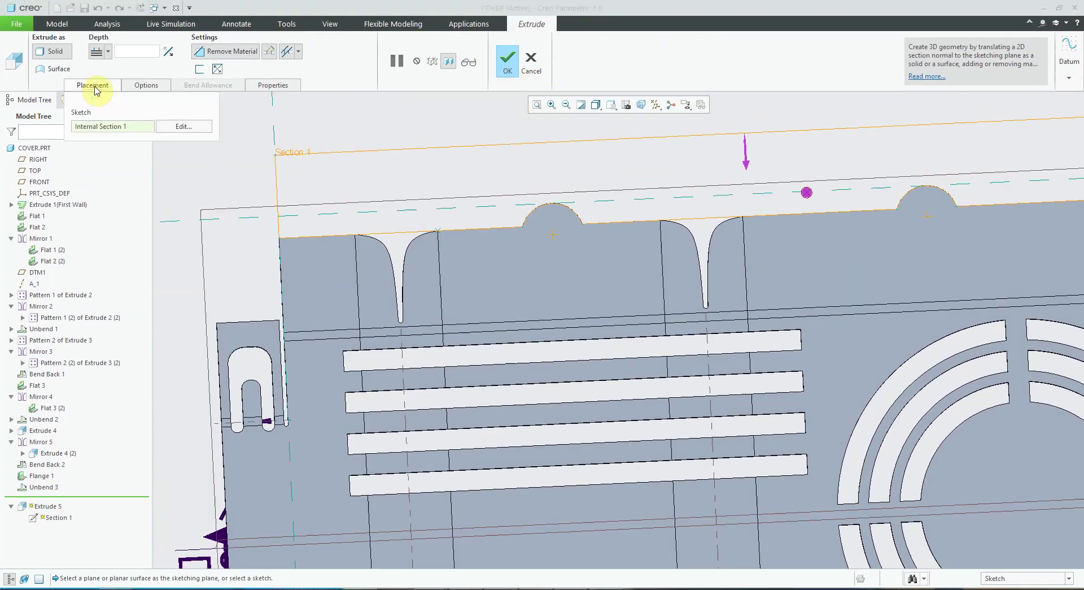
pyautogui.click(182, 126)
# Fillet both corners where the left tab's arc meets the straight lines of the cut profile.
pyautogui.scroll(4, 569, 269)
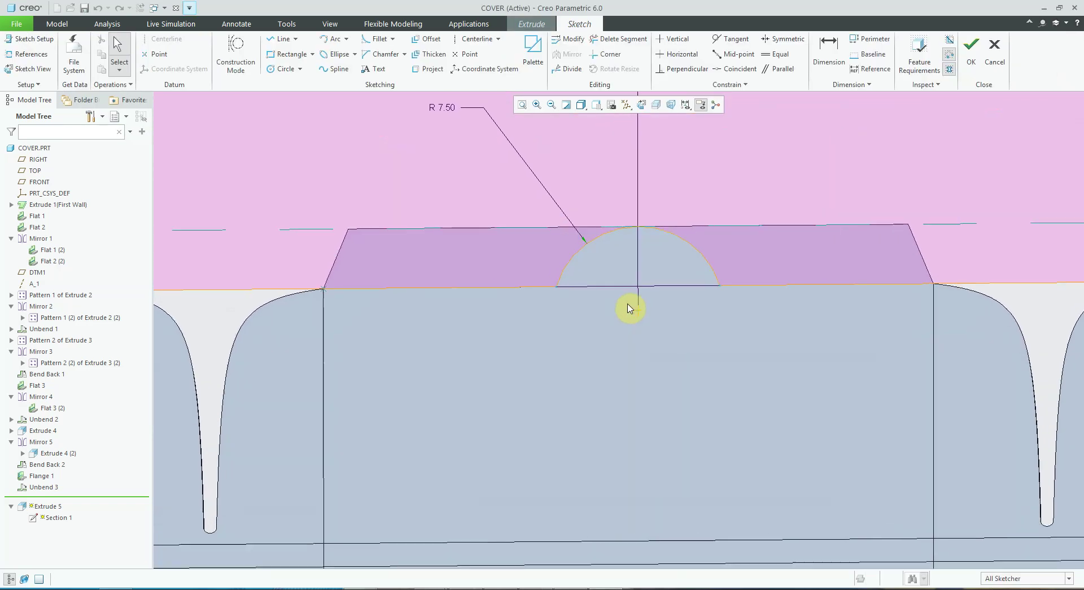
pyautogui.click(377, 38)
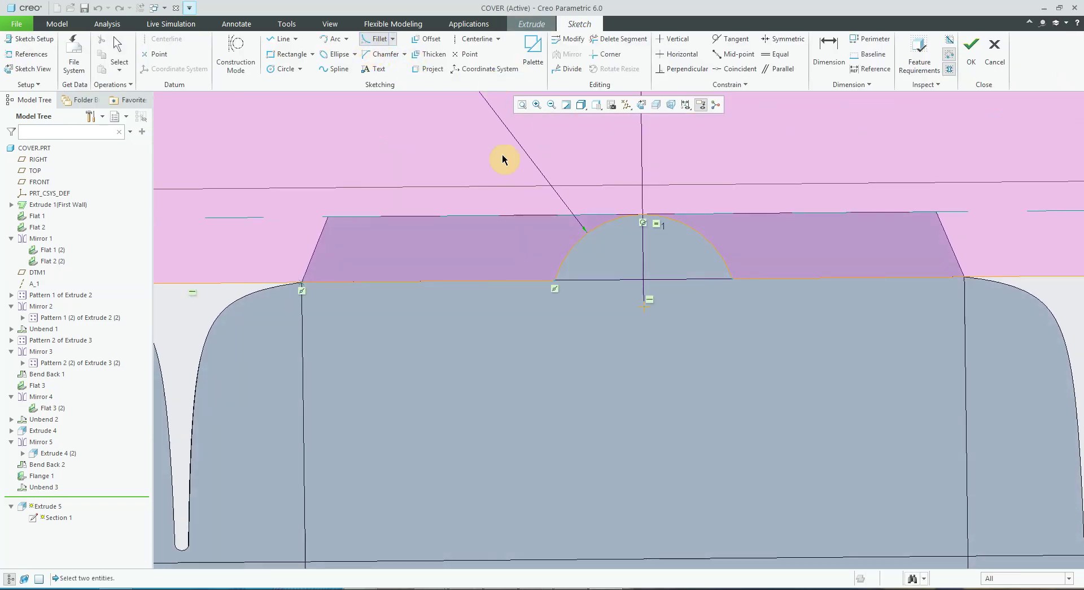
pyautogui.click(536, 284)
pyautogui.click(562, 272)
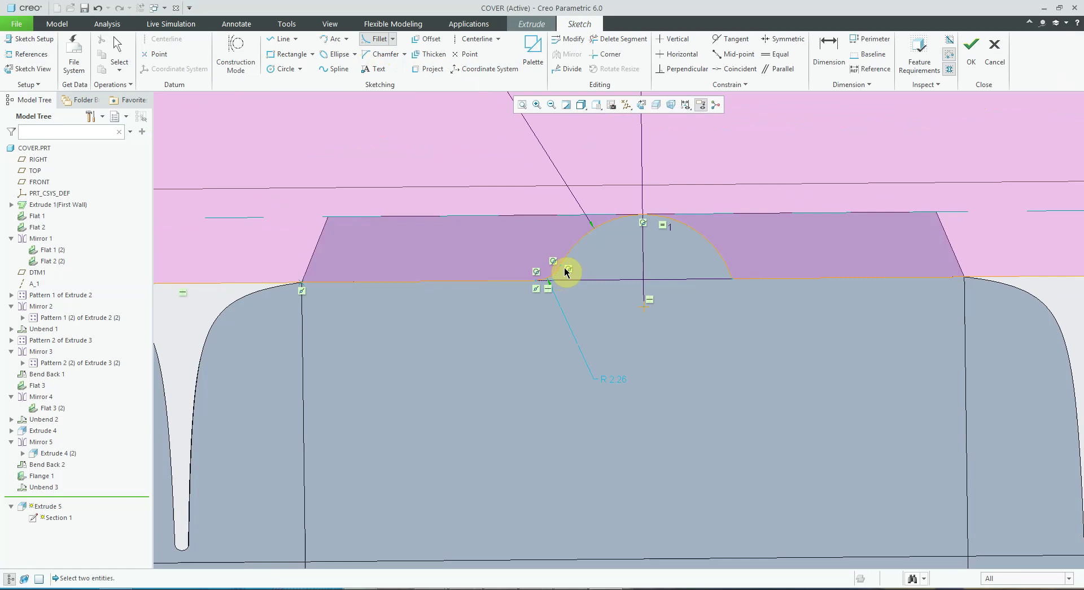
pyautogui.click(729, 265)
pyautogui.click(756, 280)
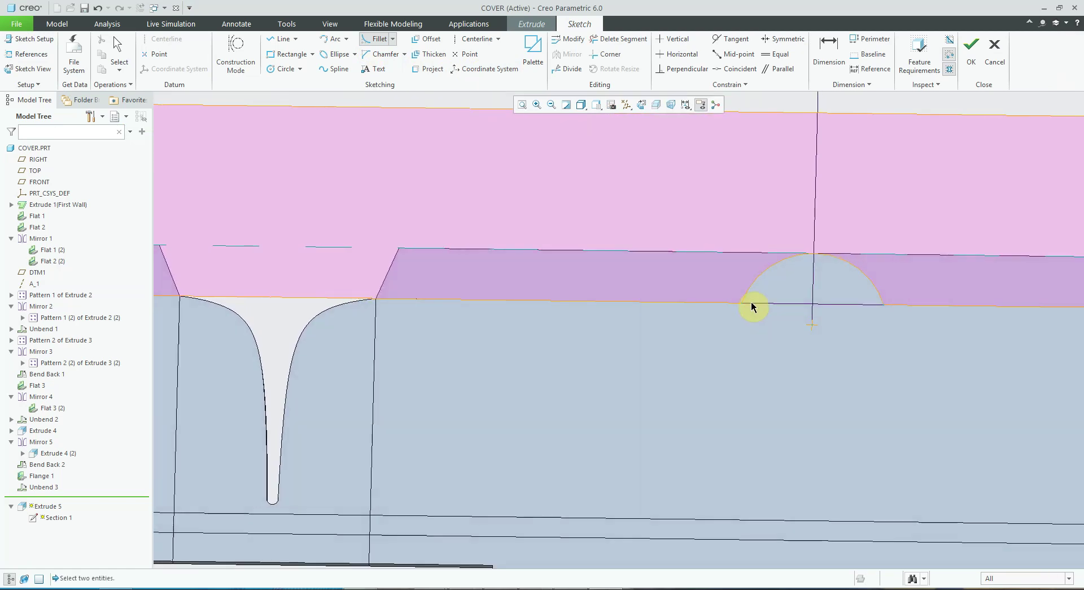
# Fillet both corners of the middle tab's arc and the corner beside the arc on the vertical centerline.
pyautogui.click(733, 305)
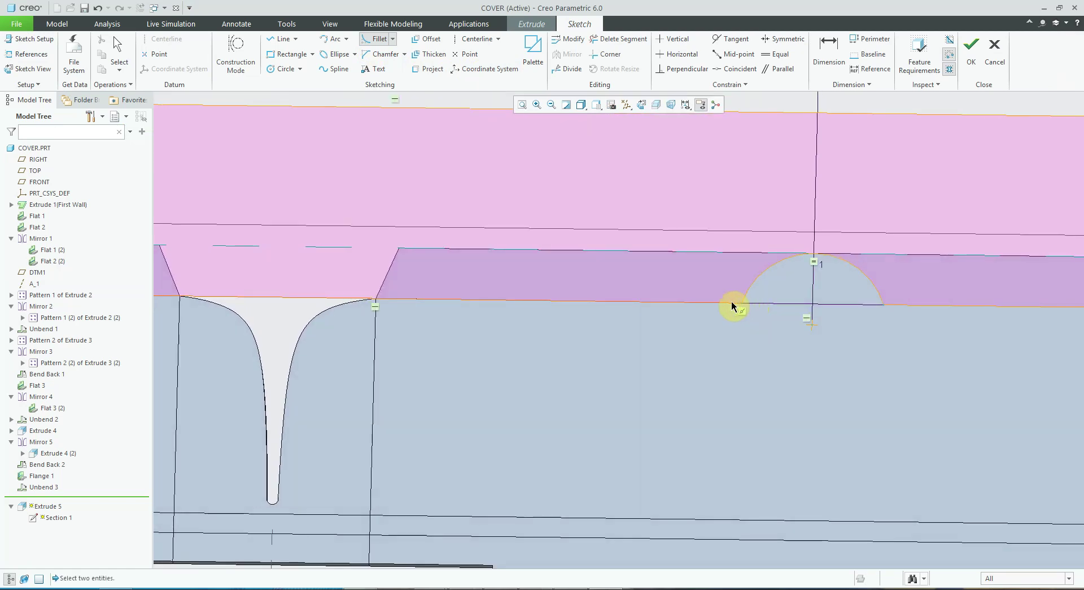
pyautogui.click(751, 298)
pyautogui.moveTo(898, 295)
pyautogui.mouseDown(button='middle')
pyautogui.moveTo(811, 291)
pyautogui.moveTo(836, 316)
pyautogui.moveTo(465, 316)
pyautogui.mouseUp(button='middle')
pyautogui.click(797, 295)
pyautogui.click(811, 308)
pyautogui.keyDown('shift'); pyautogui.moveTo(835, 314); pyautogui.dragTo(604, 311, button='middle'); pyautogui.keyUp('shift')
pyautogui.click(726, 315)
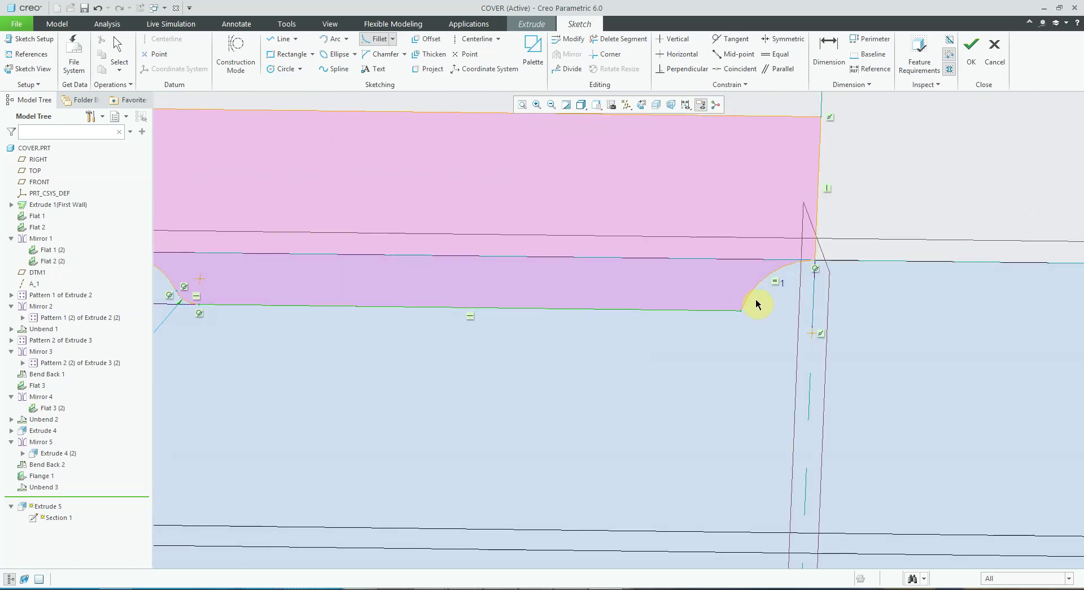
pyautogui.click(747, 304)
# Set the radius of the left tab's left fillet to 5.
pyautogui.scroll(-4, 908, 189)
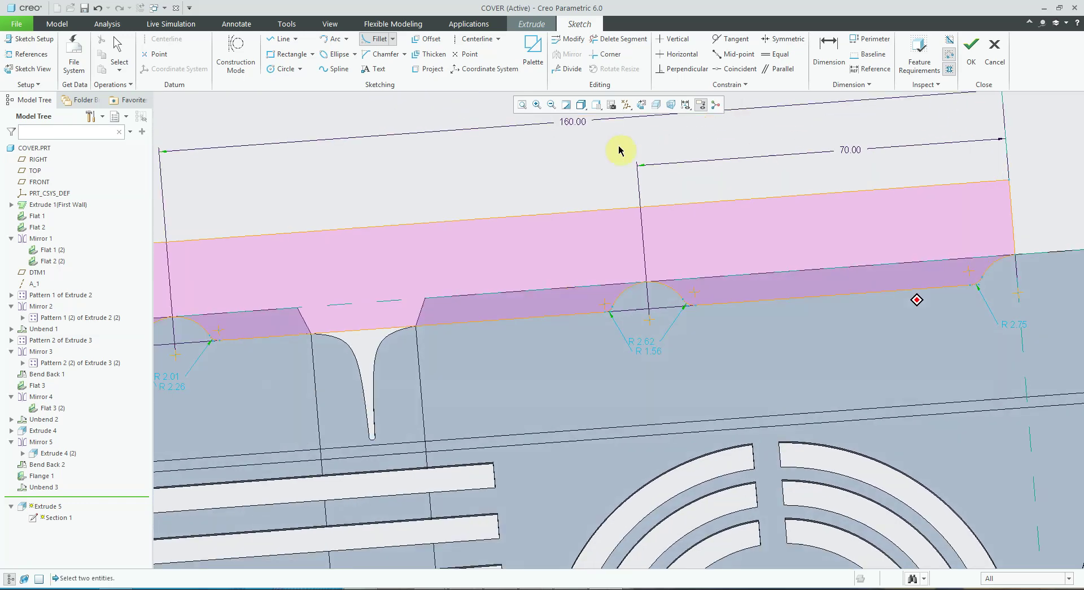
pyautogui.scroll(2, 497, 165)
pyautogui.moveTo(480, 270); pyautogui.dragTo(531, 274, button='middle')
pyautogui.middleClick(613, 255)
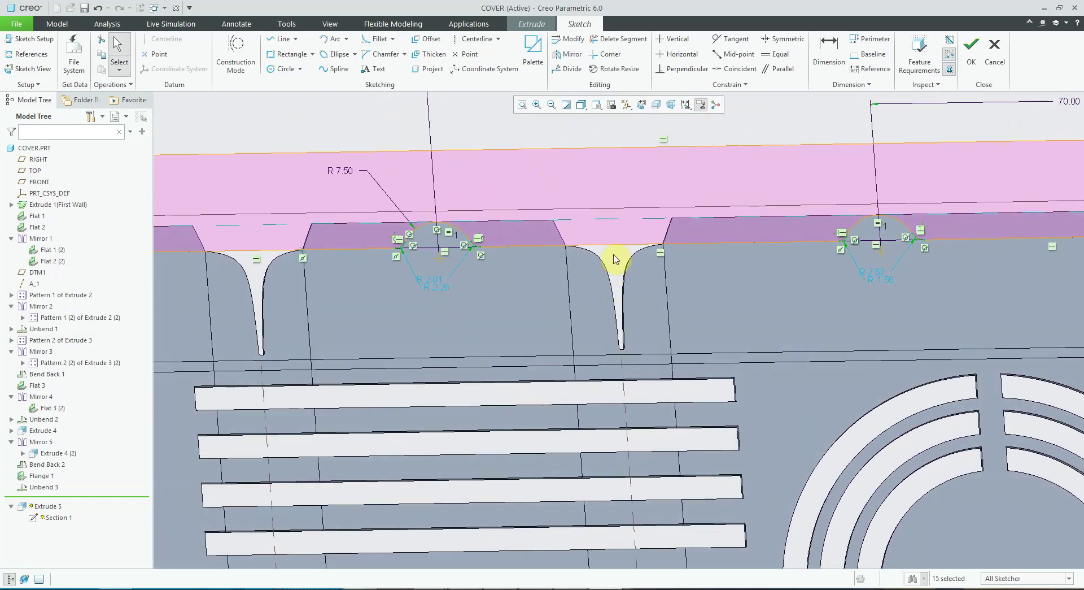
pyautogui.doubleClick(433, 287)
pyautogui.write('5')
pyautogui.press('Return')
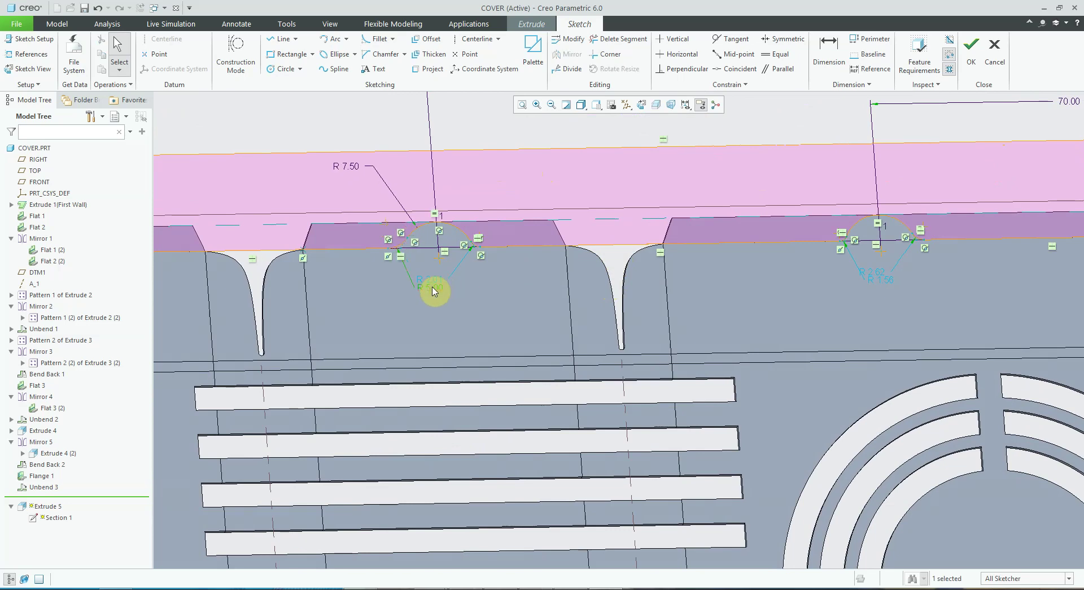
pyautogui.click(551, 105)
pyautogui.scroll(3, 547, 167)
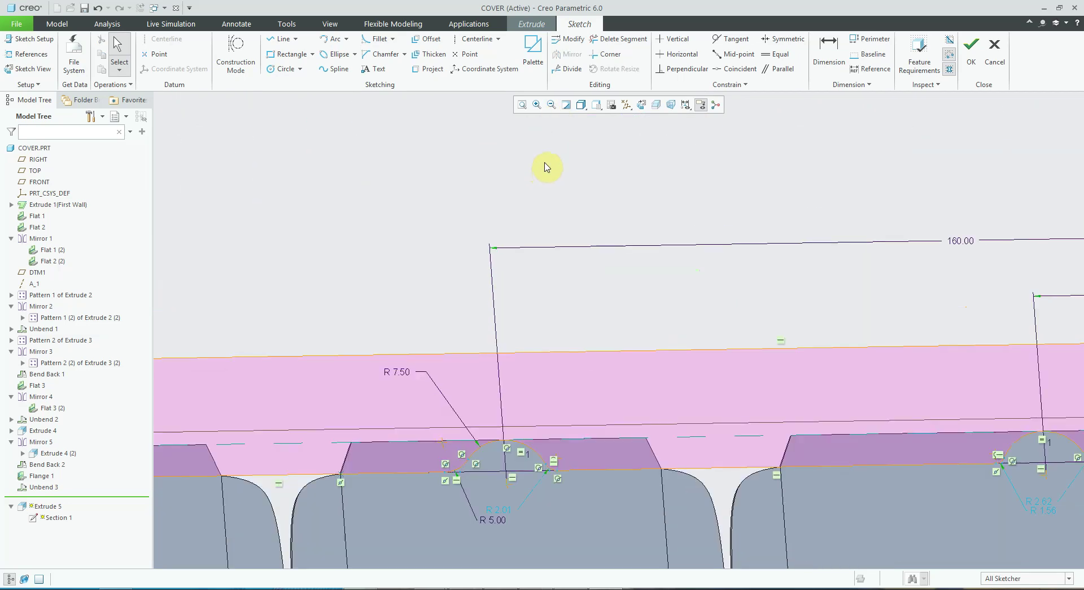
# Apply equal-radius constraints so all the other tab fillets match the left tab's left fillet.
pyautogui.click(643, 105)
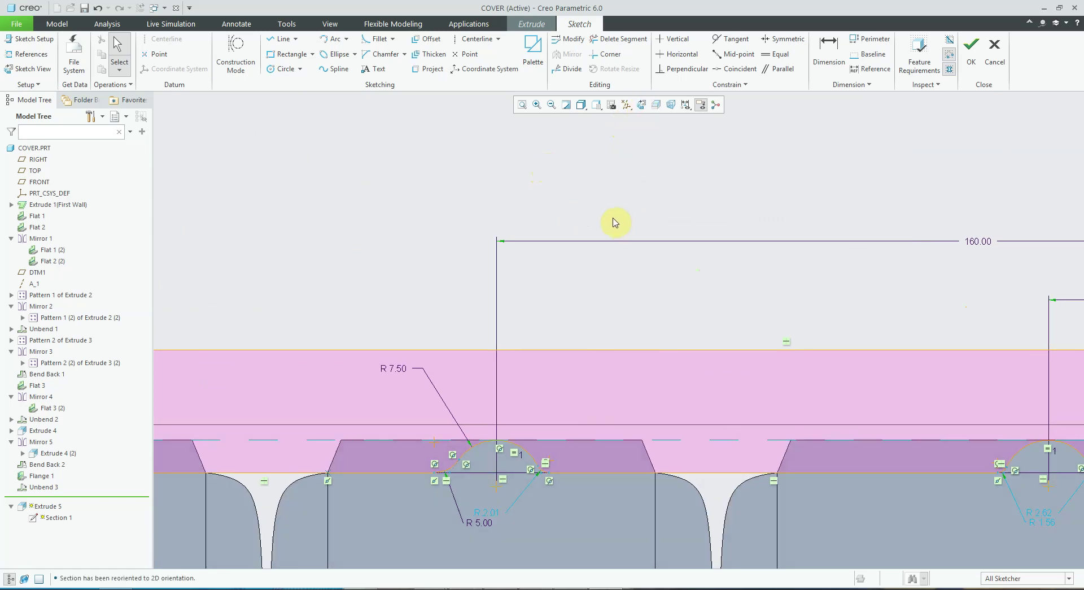
pyautogui.click(775, 53)
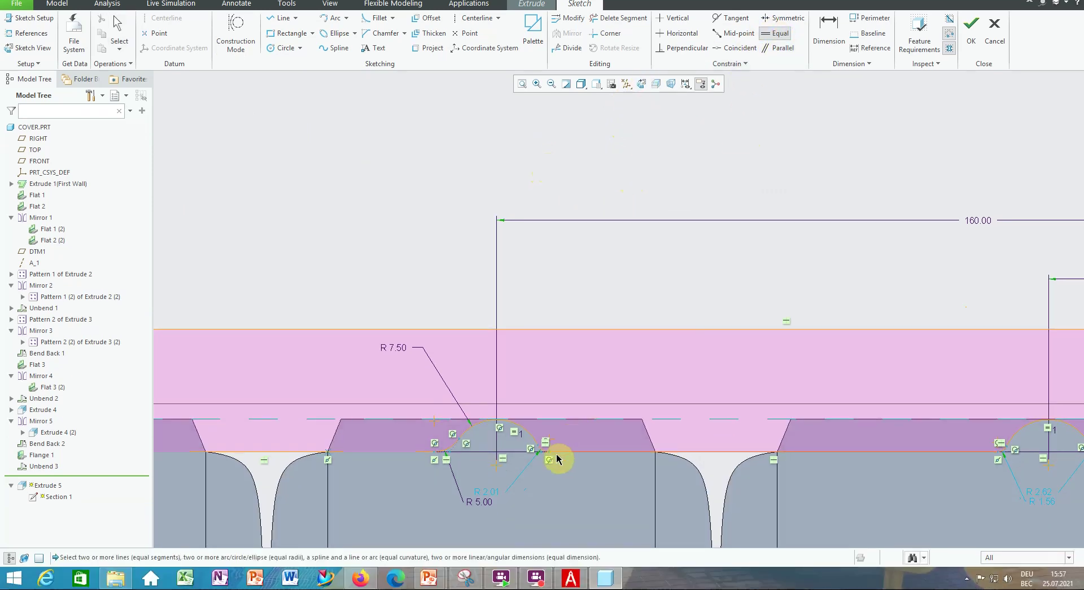
pyautogui.click(446, 455)
pyautogui.click(1005, 453)
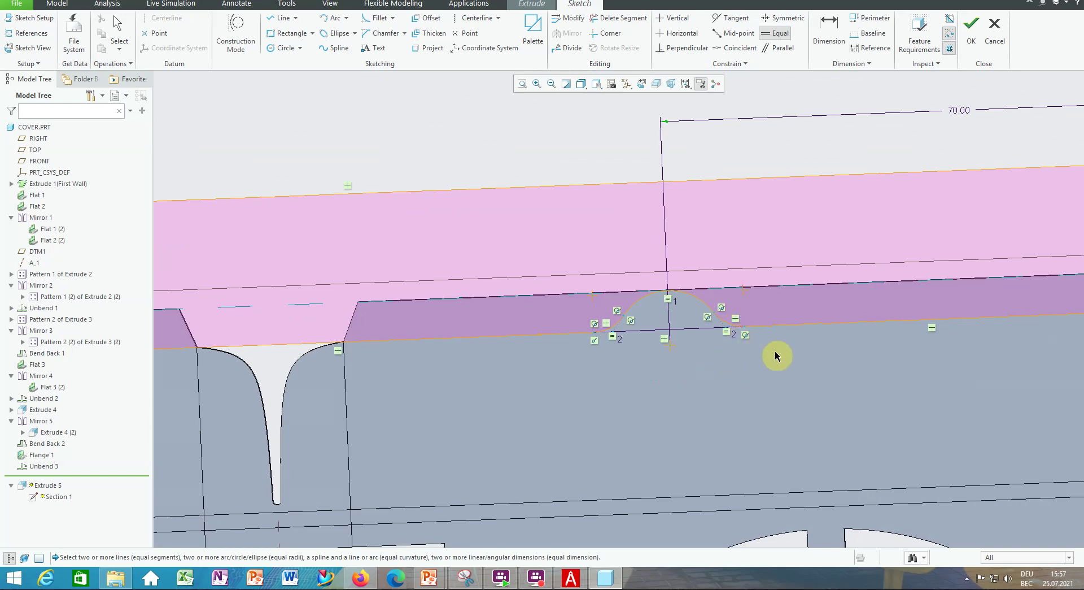
pyautogui.scroll(-2, 777, 358)
pyautogui.keyDown('shift'); pyautogui.moveTo(835, 346); pyautogui.dragTo(769, 308, button='middle'); pyautogui.keyUp('shift')
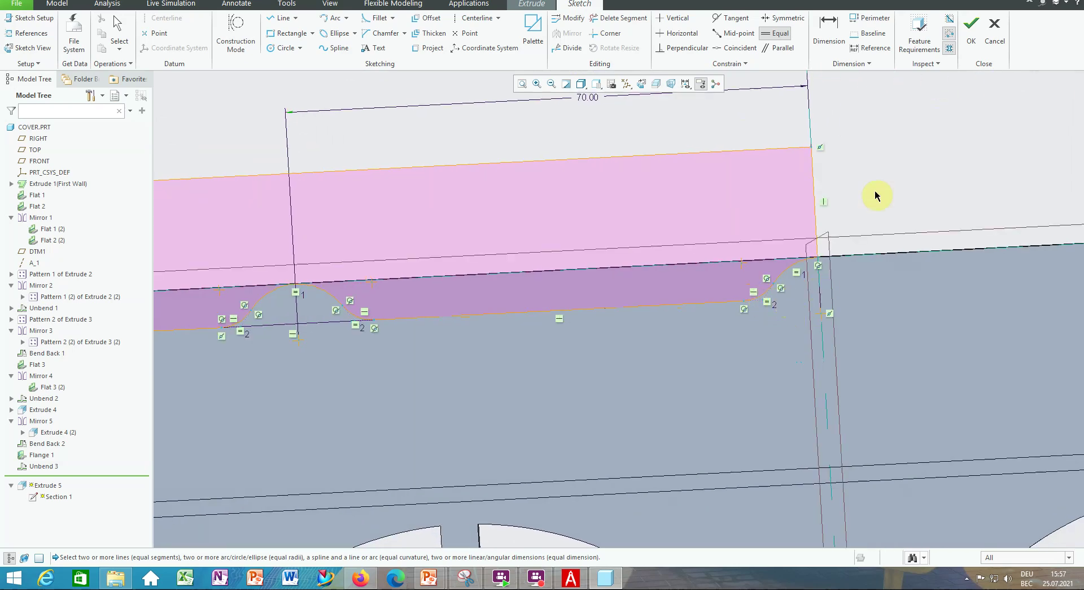
# Finish the edited section and apply the redefined flange cut.
pyautogui.click(971, 24)
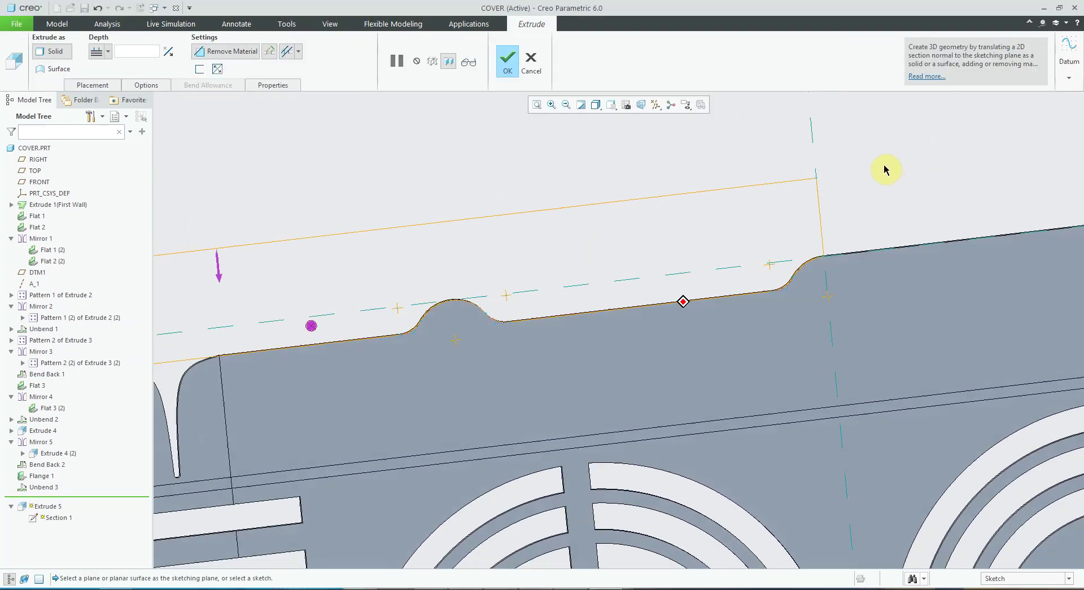
pyautogui.click(507, 60)
pyautogui.scroll(-5, 734, 153)
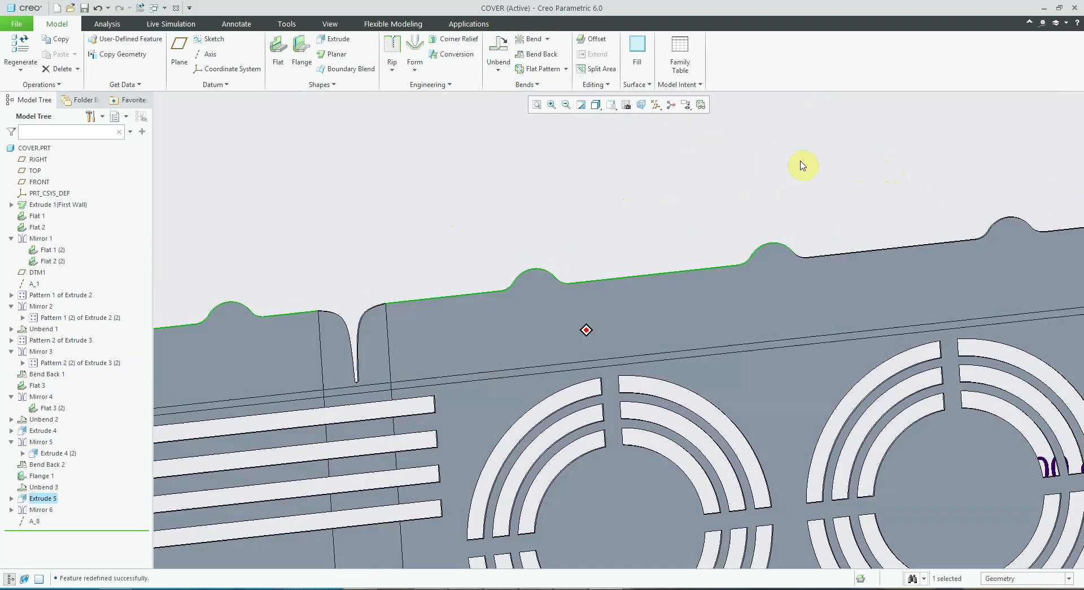
pyautogui.scroll(1, 733, 167)
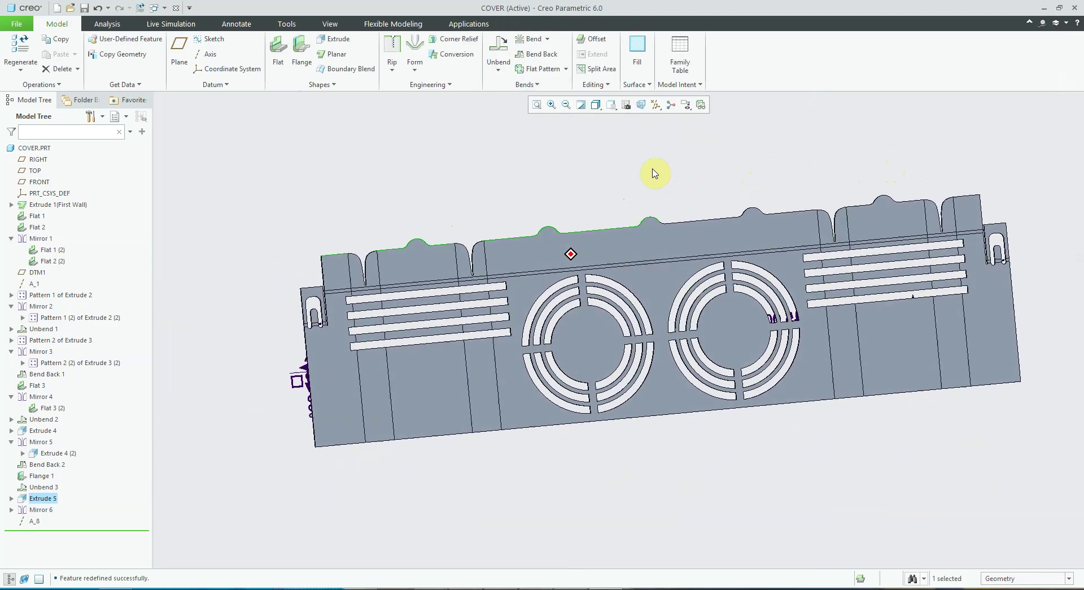
pyautogui.scroll(-3, 489, 176)
pyautogui.moveTo(487, 175); pyautogui.dragTo(463, 163, button='middle')
pyautogui.click(490, 176)
pyautogui.scroll(-3, 496, 187)
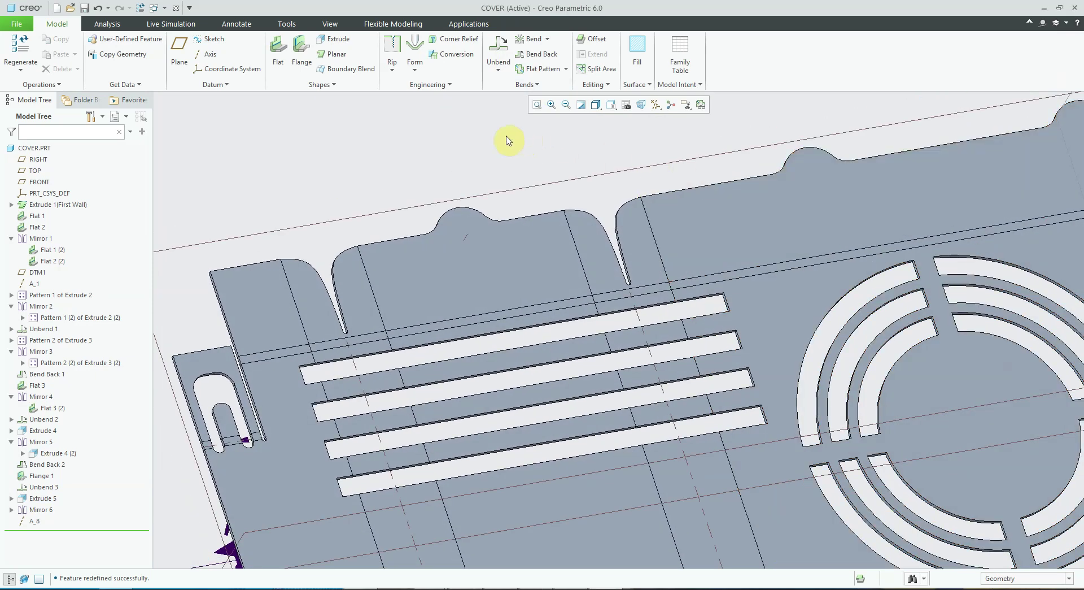
# Start a simple hole on the flat face of the flange's leftmost rounded tab.
pyautogui.scroll(4, 417, 136)
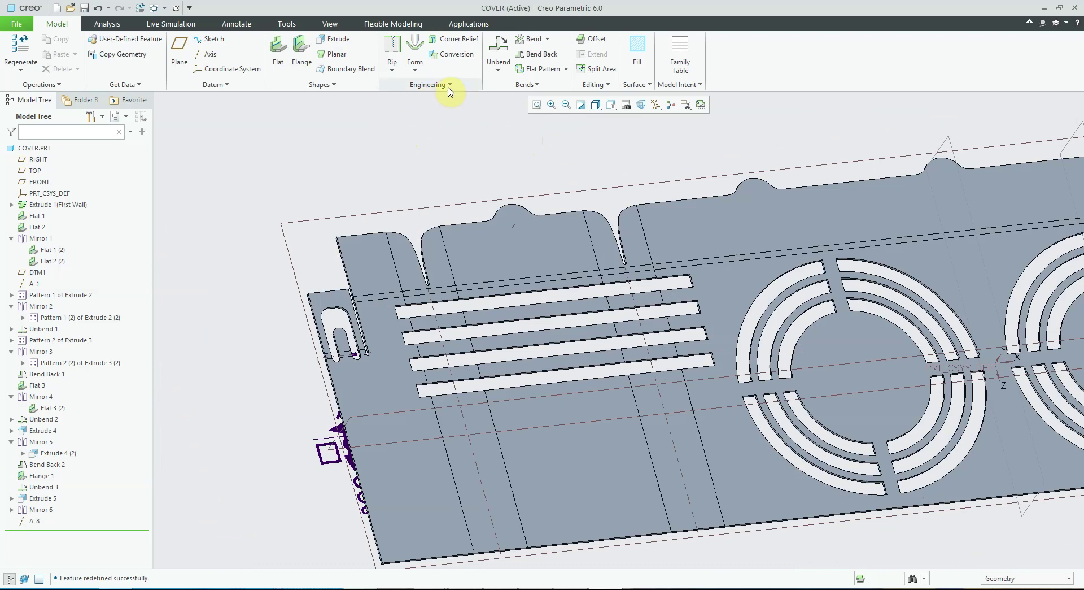
pyautogui.click(450, 86)
pyautogui.click(408, 97)
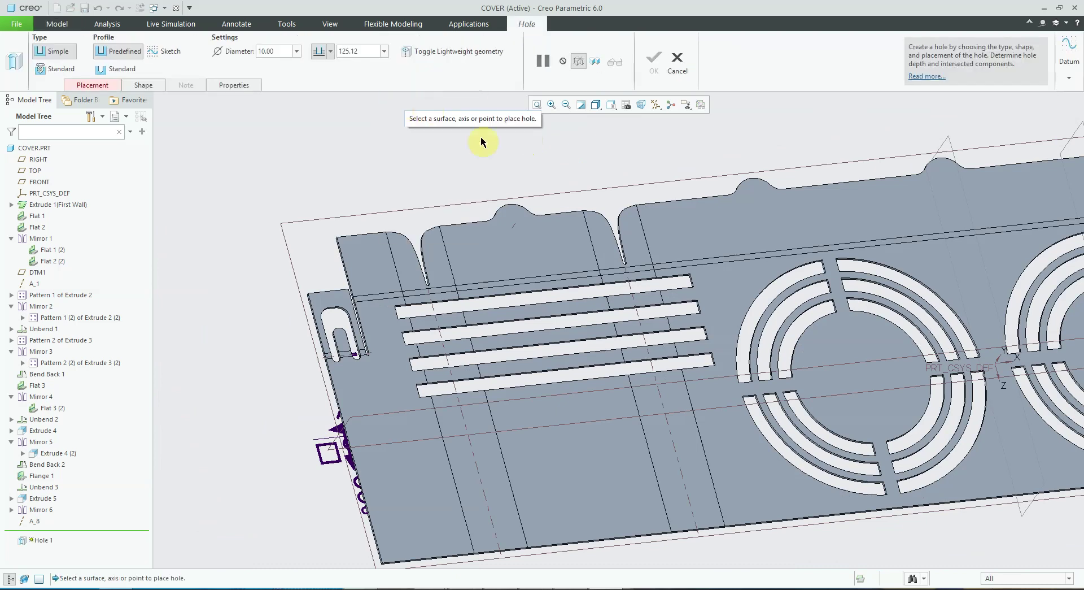
pyautogui.click(523, 231)
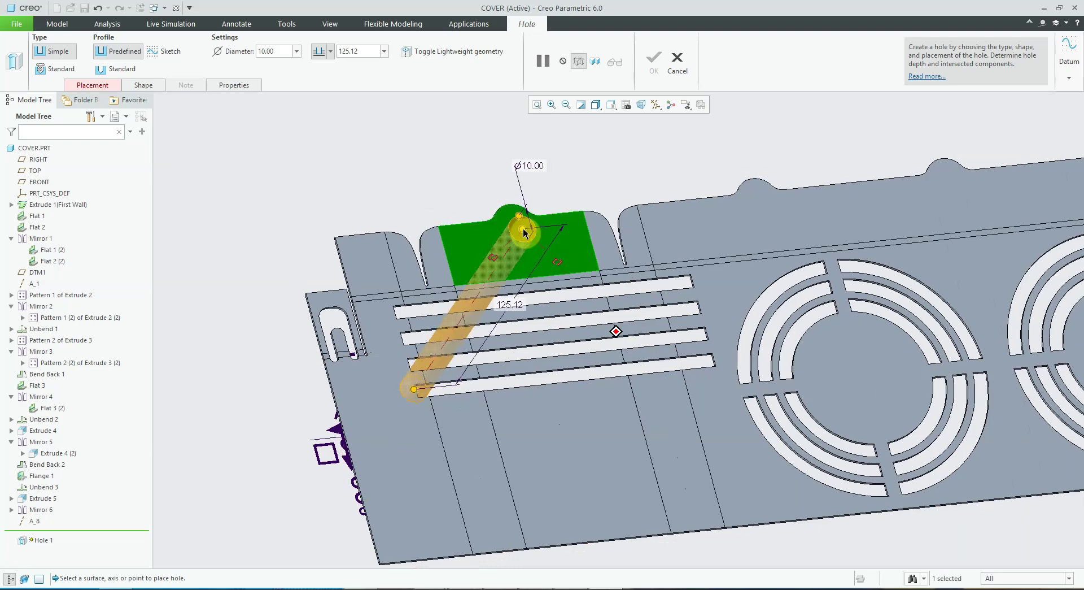
pyautogui.scroll(5, 568, 298)
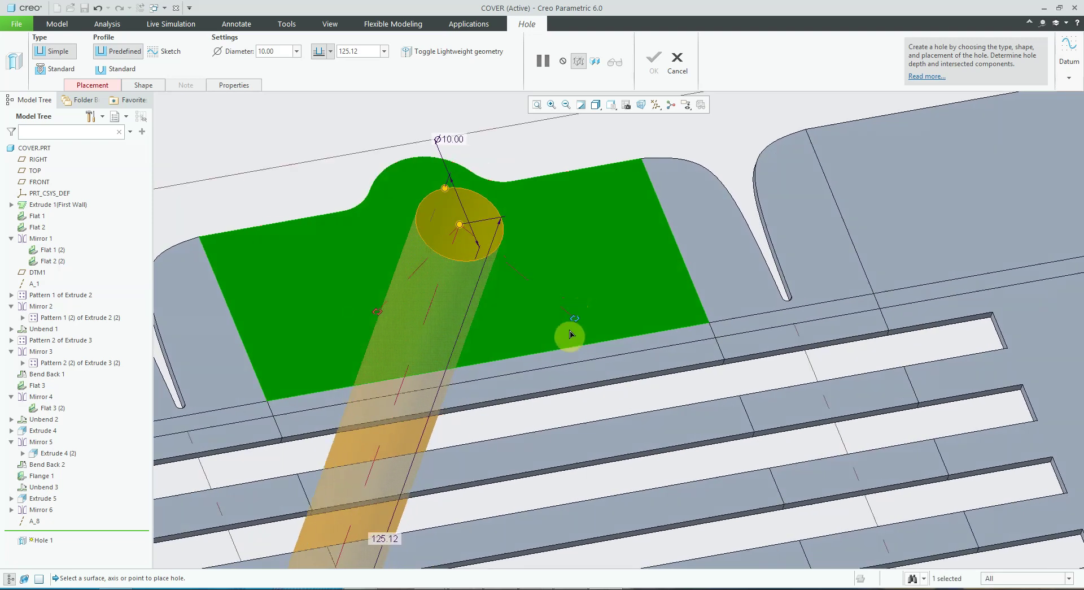
# Attach the hole's offset references to the flange's lower bend edge and the datum axis in the leftmost rounded tab.
pyautogui.moveTo(574, 319); pyautogui.dragTo(515, 392)
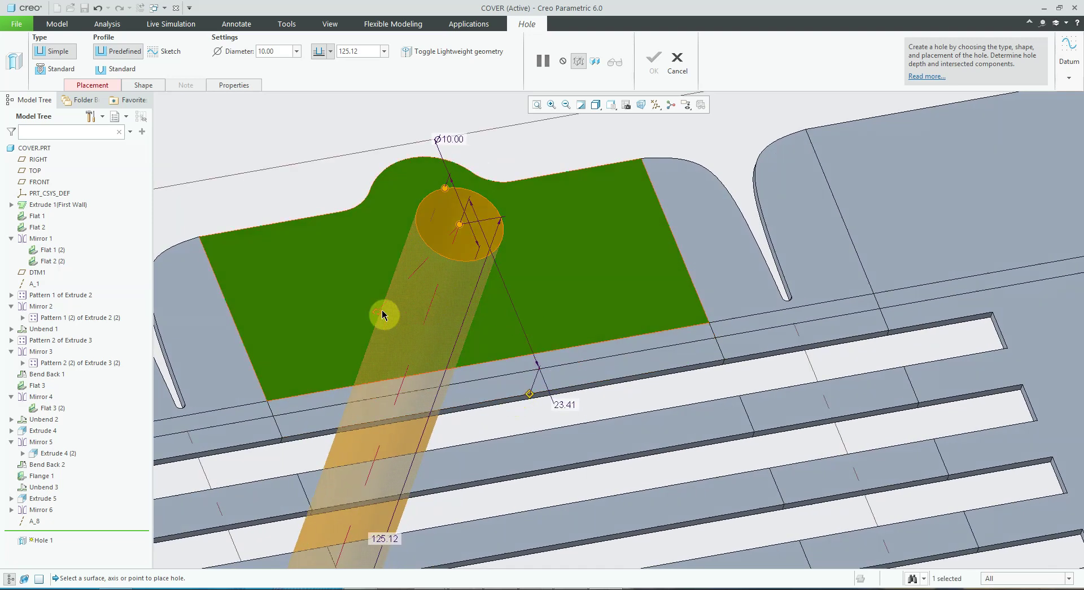
pyautogui.moveTo(383, 312); pyautogui.dragTo(438, 208)
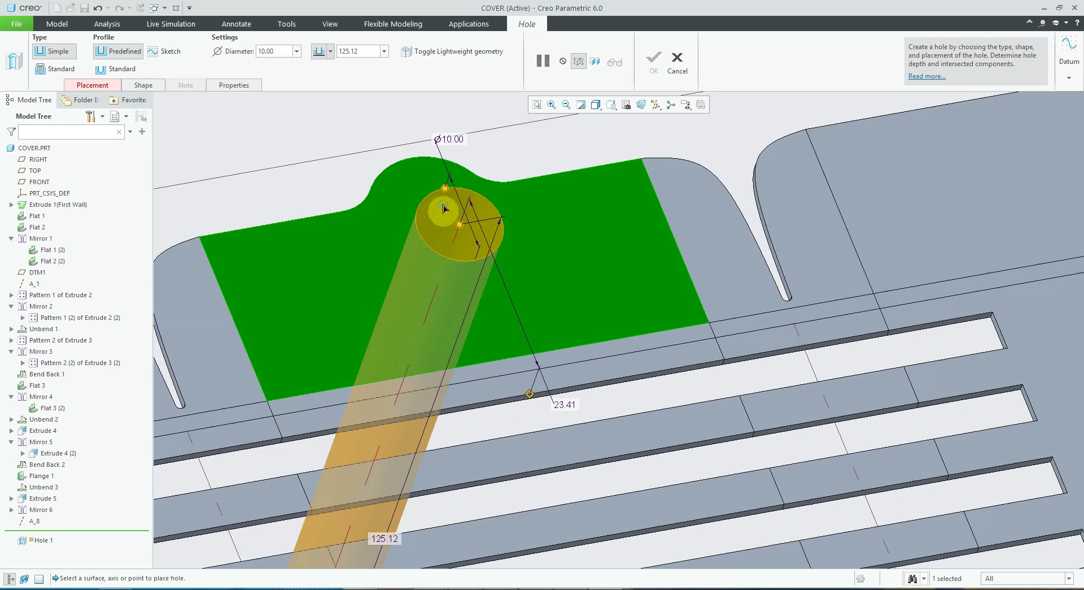
pyautogui.moveTo(445, 196); pyautogui.dragTo(491, 229, button='middle')
pyautogui.moveTo(489, 228)
pyautogui.mouseDown()
pyautogui.moveTo(505, 229)
pyautogui.moveTo(493, 220)
pyautogui.mouseUp()
pyautogui.scroll(1, 567, 169)
pyautogui.moveTo(581, 158); pyautogui.dragTo(577, 151, button='middle')
pyautogui.scroll(-4, 578, 151)
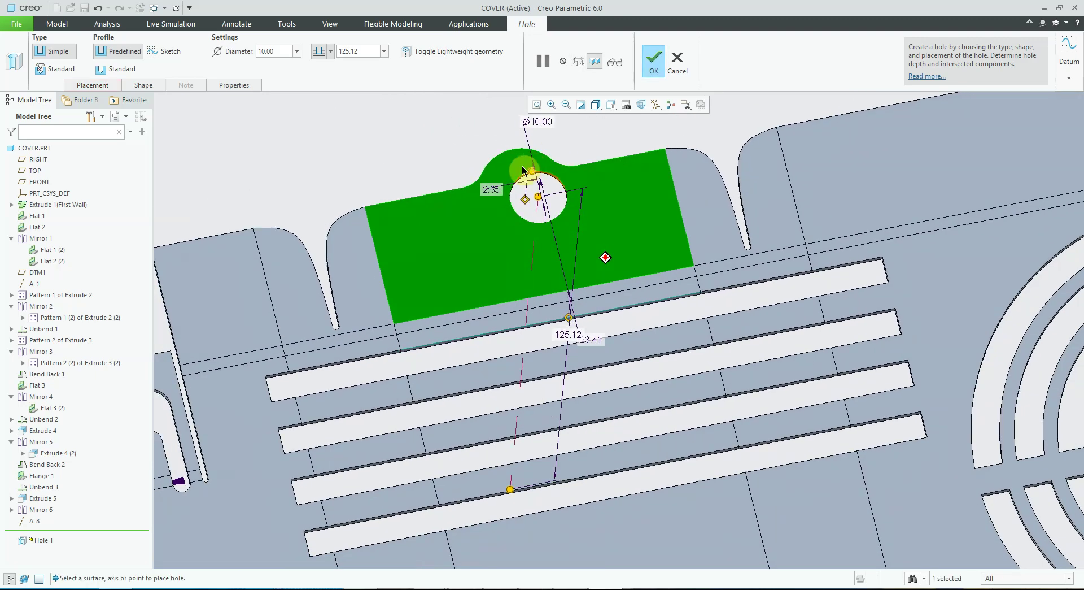
# Set the hole's offsets to 25 from the bend edge and 0 from the datum axis, and create the 10 mm hole.
pyautogui.doubleClick(603, 326)
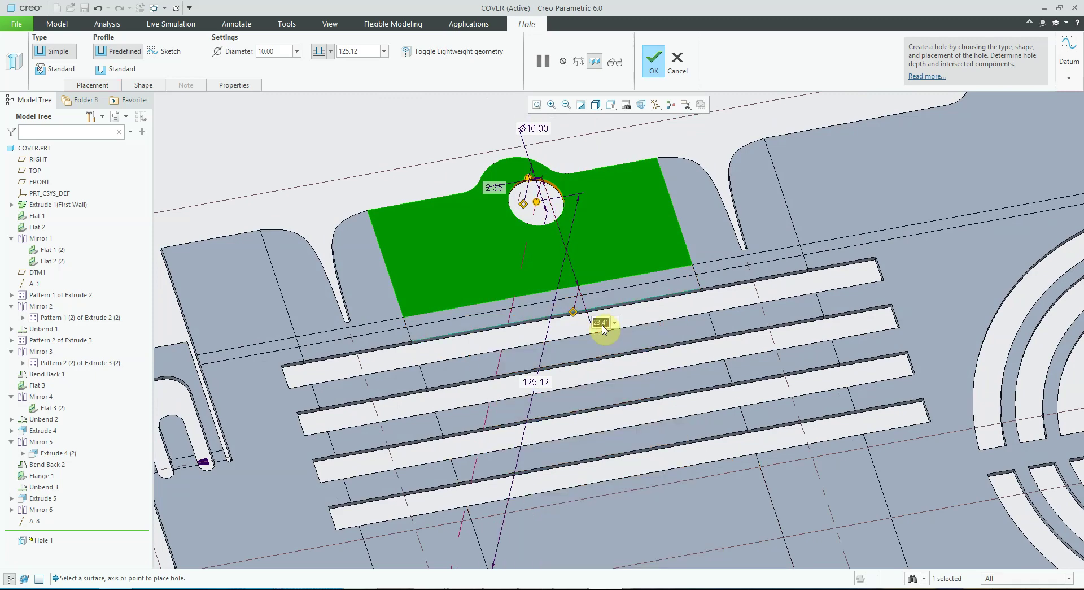
pyautogui.press('Return')
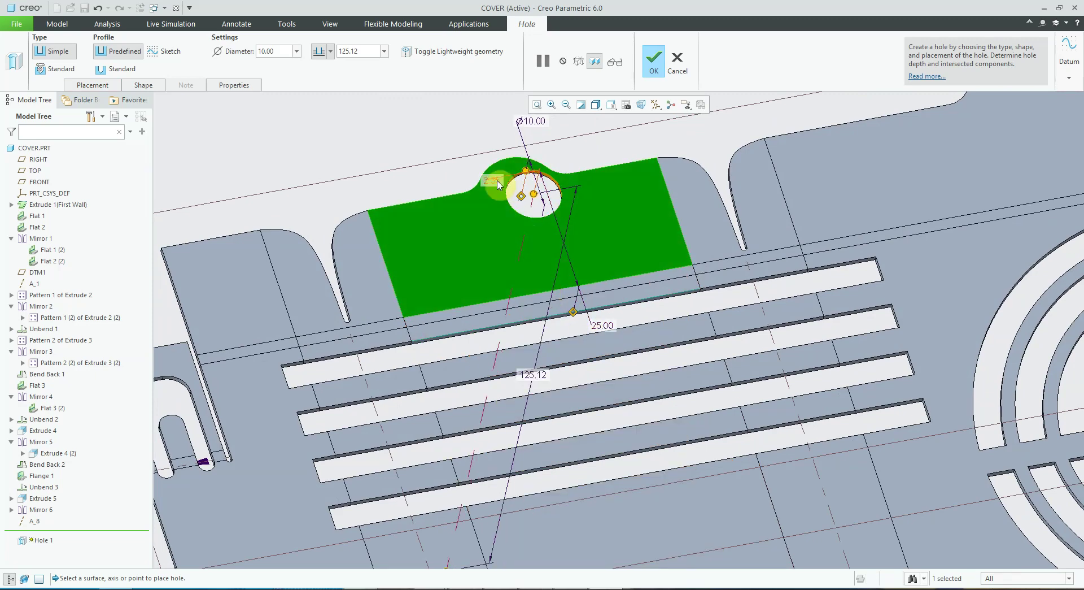
pyautogui.write('0')
pyautogui.press('Return')
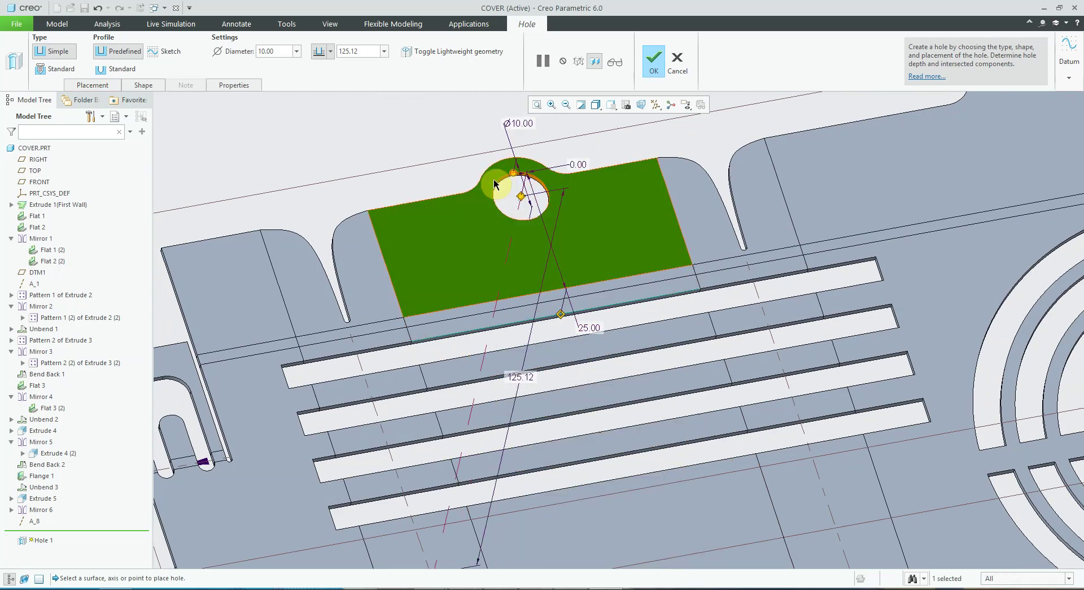
pyautogui.click(655, 62)
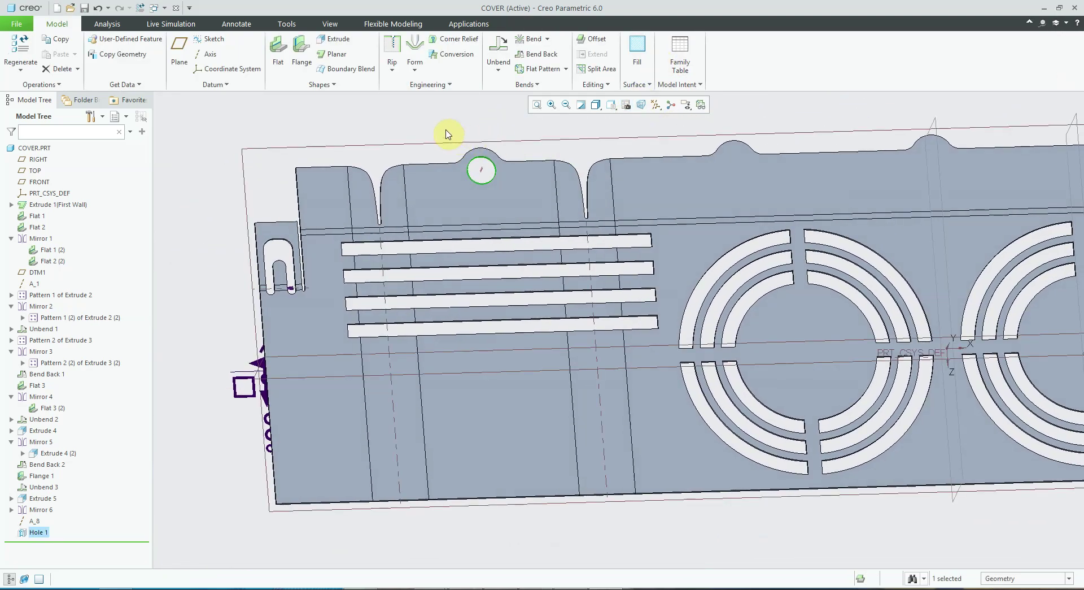
# Start a Table pattern of the tab hole, using its 0.00 offset from the datum axis as the varying dimension.
pyautogui.click(537, 105)
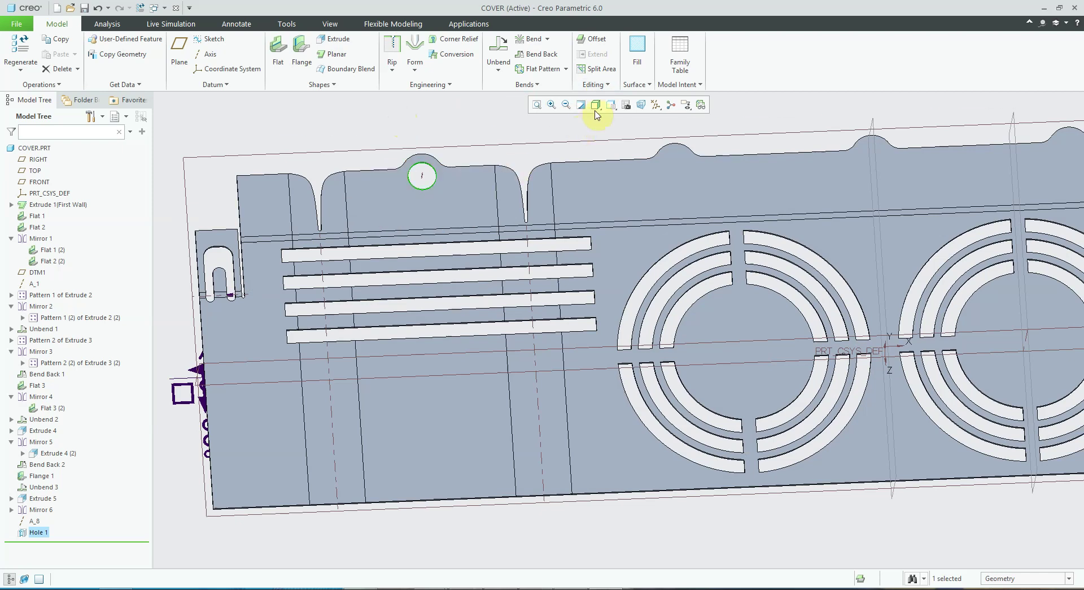
pyautogui.click(609, 86)
pyautogui.moveTo(620, 99)
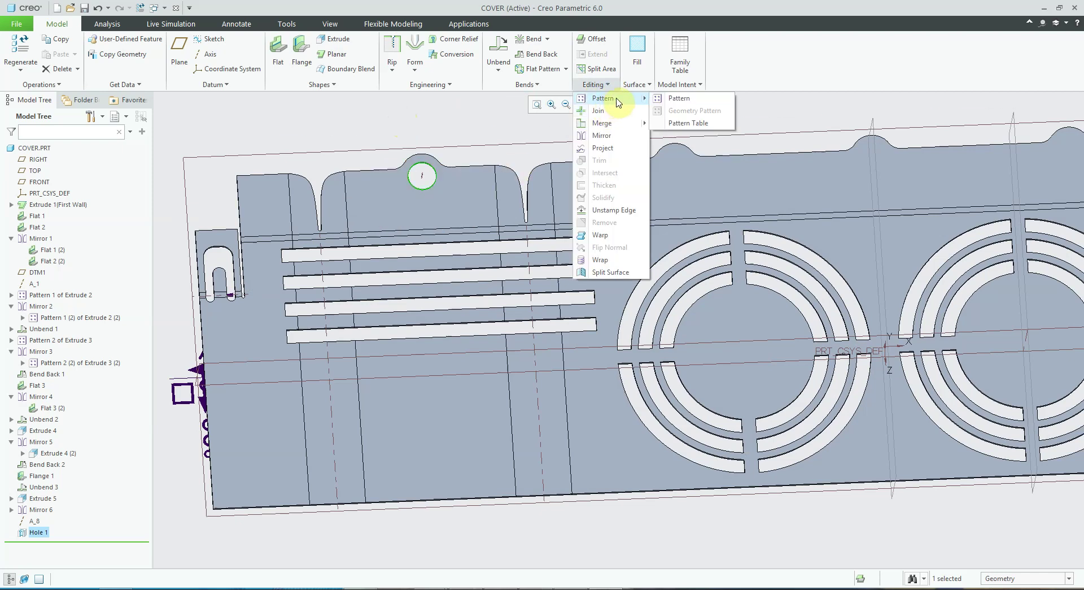
pyautogui.click(679, 100)
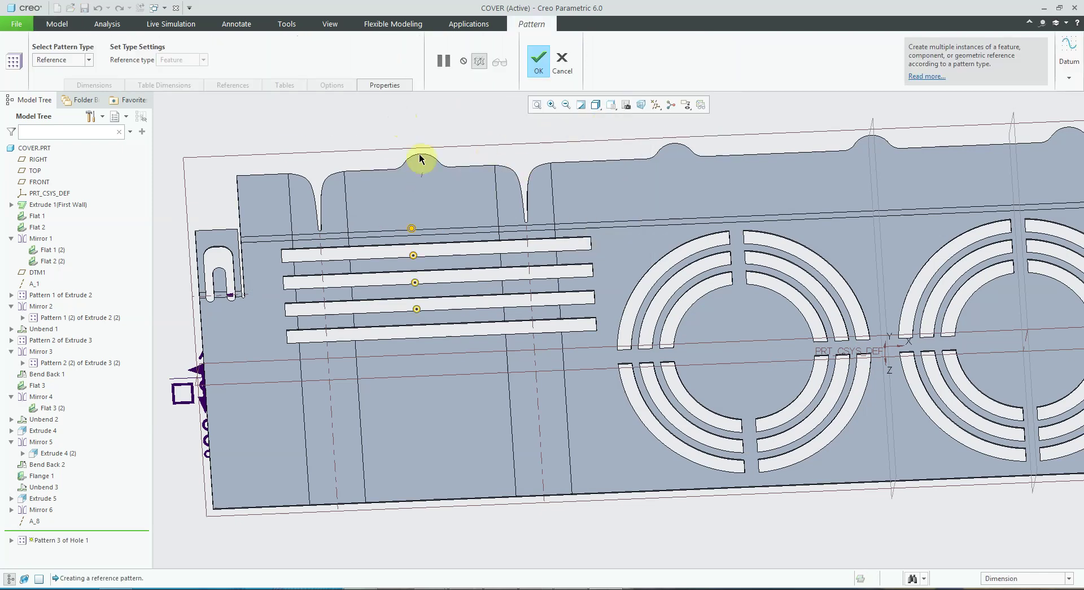
pyautogui.click(89, 61)
pyautogui.click(48, 108)
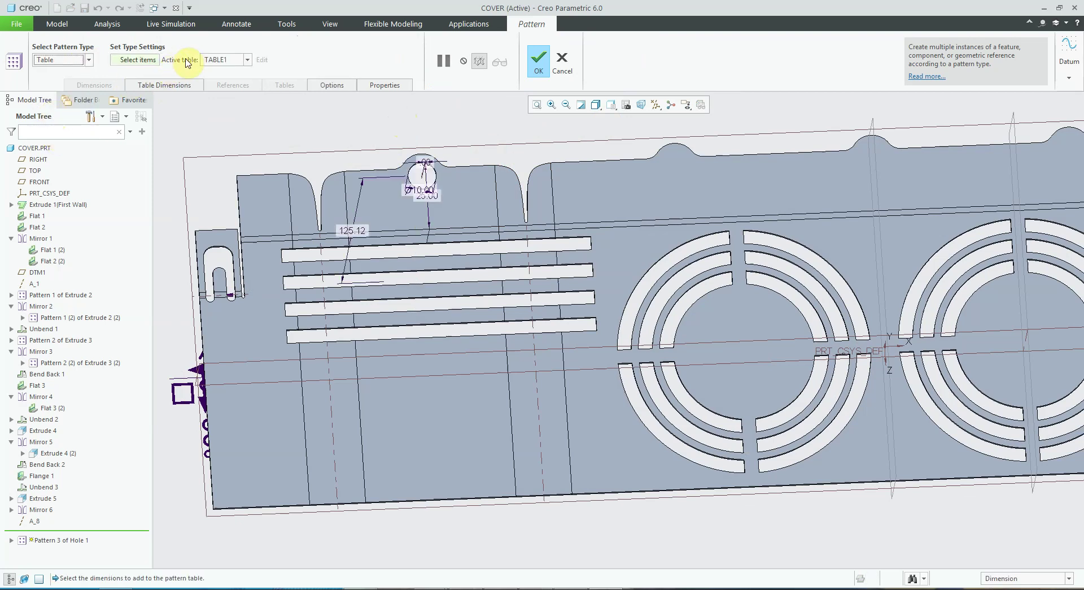
pyautogui.click(428, 162)
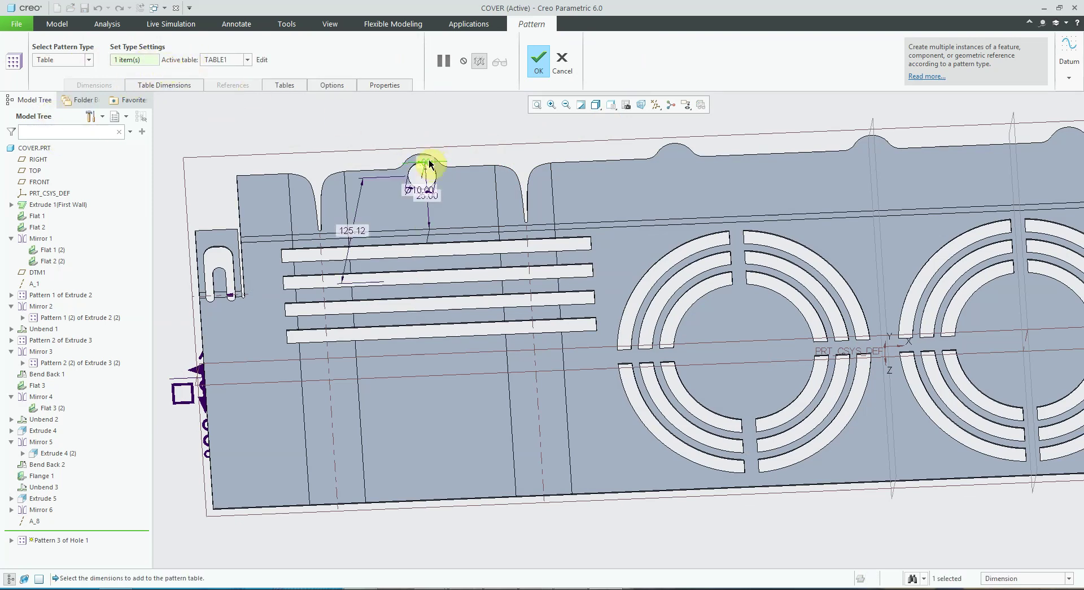
# Edit the pattern table, entering index 1 with offset 90 and index 2 with offset 160.
pyautogui.click(261, 59)
pyautogui.click(308, 298)
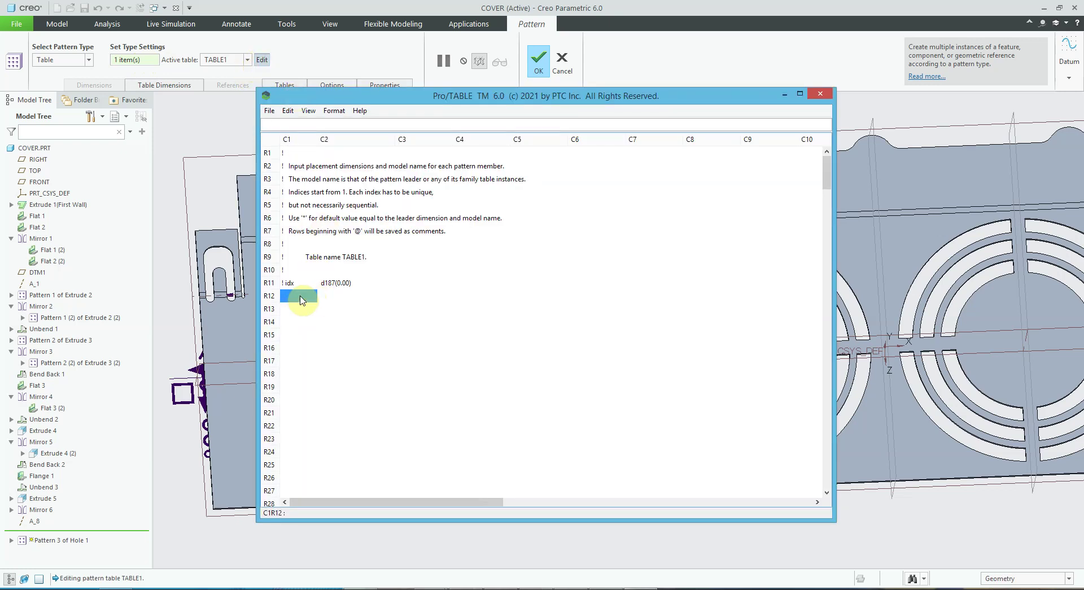
pyautogui.write('1')
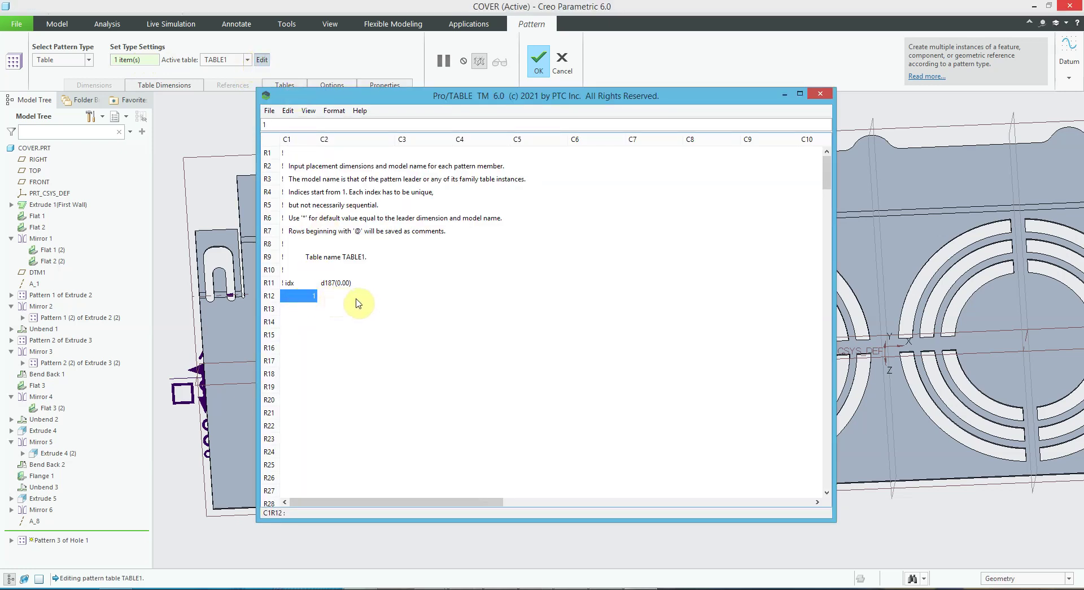
pyautogui.click(356, 296)
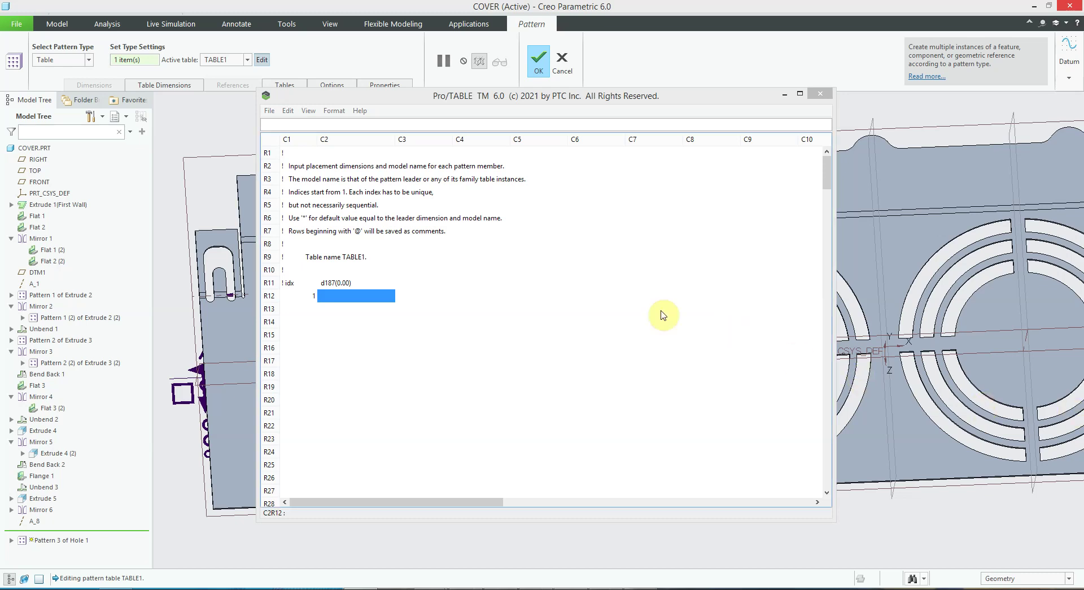
pyautogui.click(379, 299)
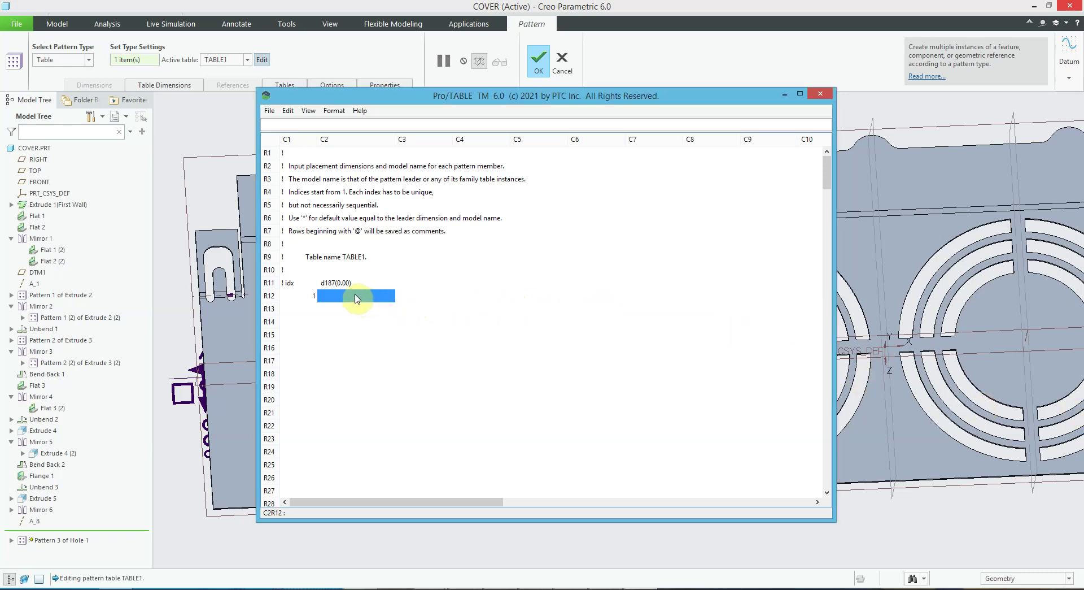
pyautogui.write('90')
pyautogui.click(313, 312)
pyautogui.write('2')
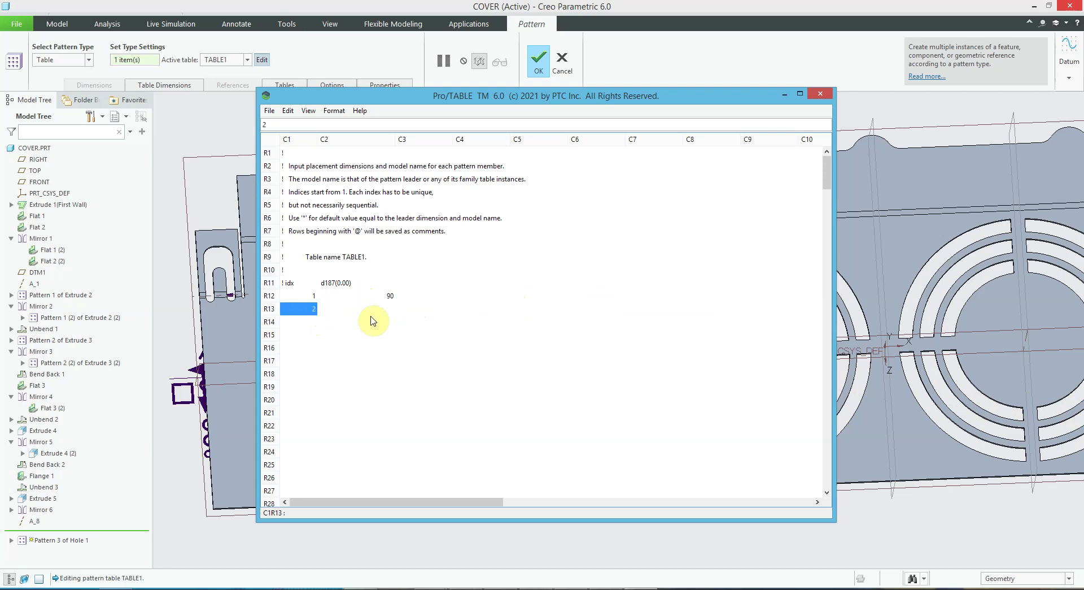
pyautogui.click(387, 310)
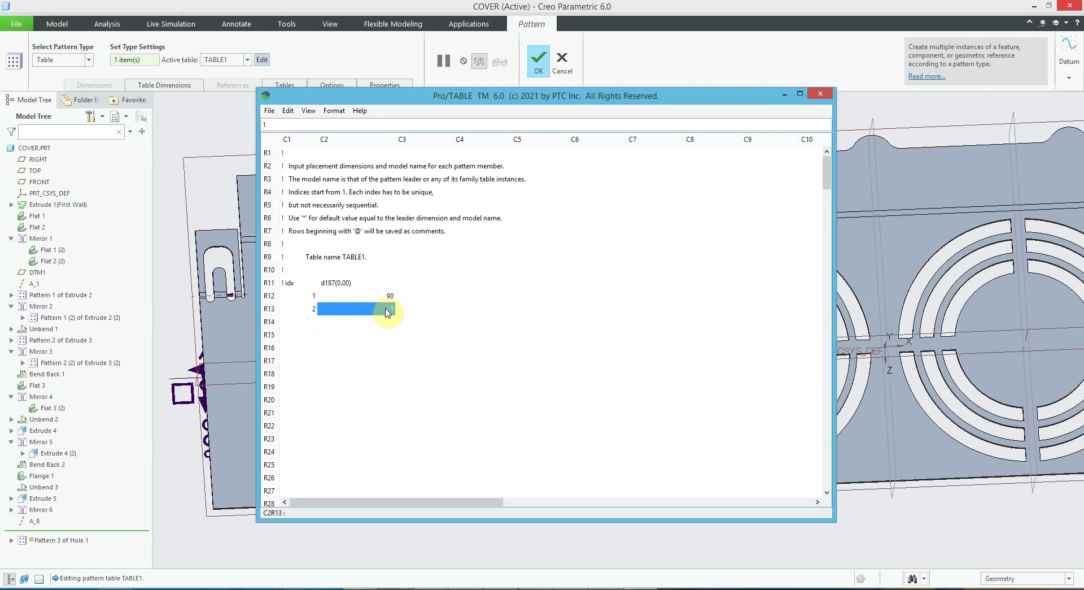
# Add index 3 with offset 230 and index 4 with offset 320 to the pattern table.
pyautogui.click(313, 324)
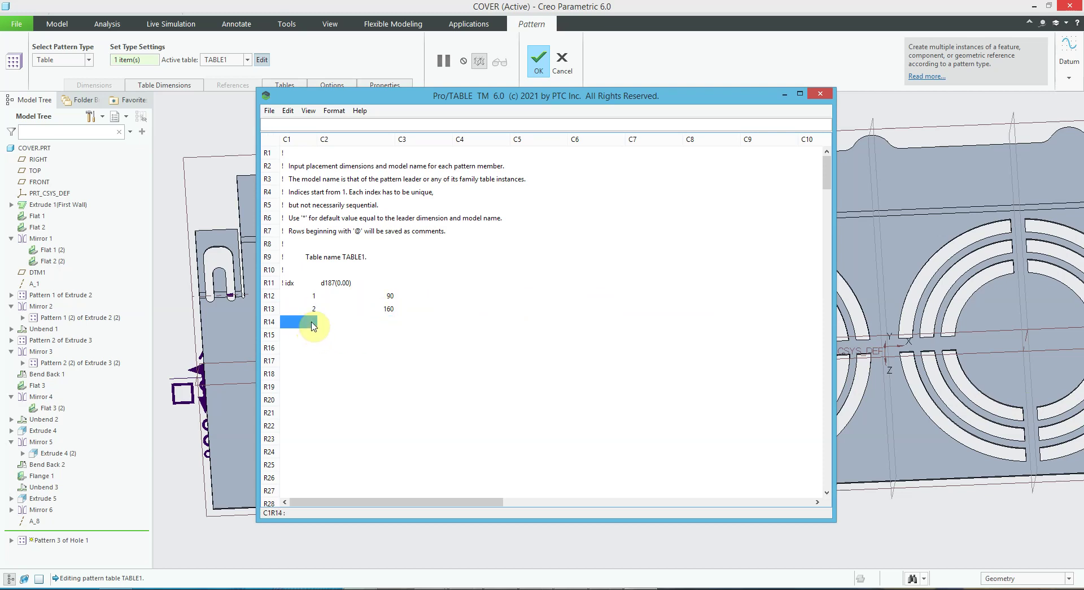
pyautogui.write('3')
pyautogui.click(389, 323)
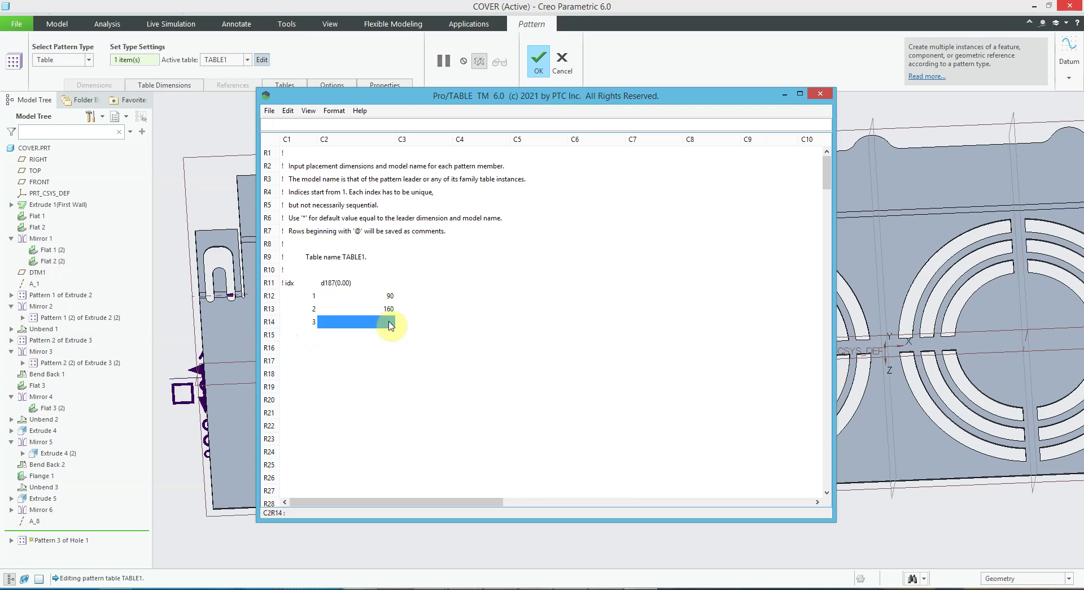
pyautogui.click(309, 339)
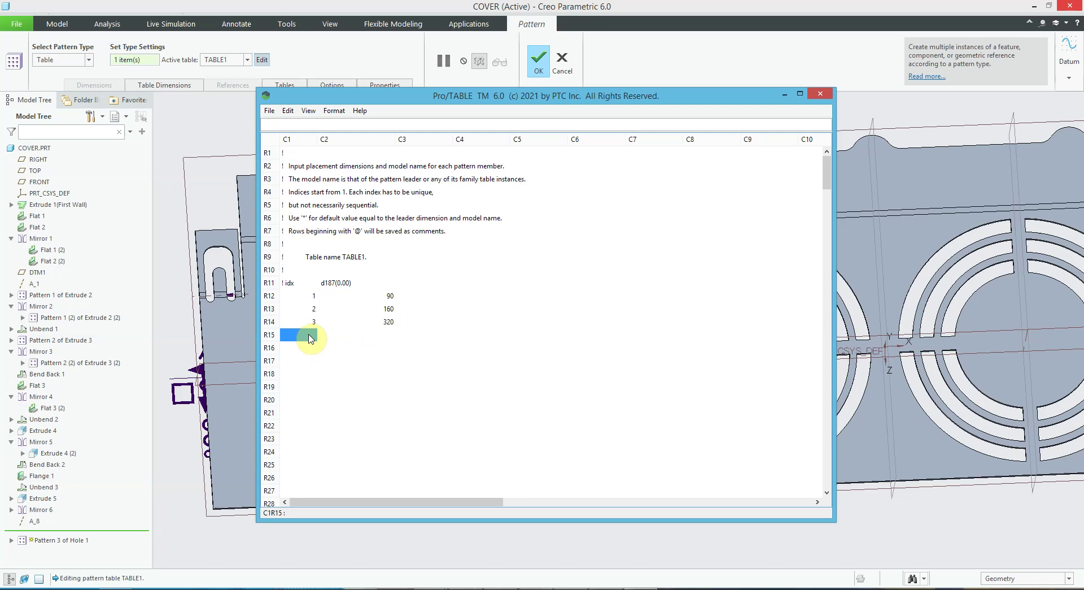
pyautogui.click(387, 326)
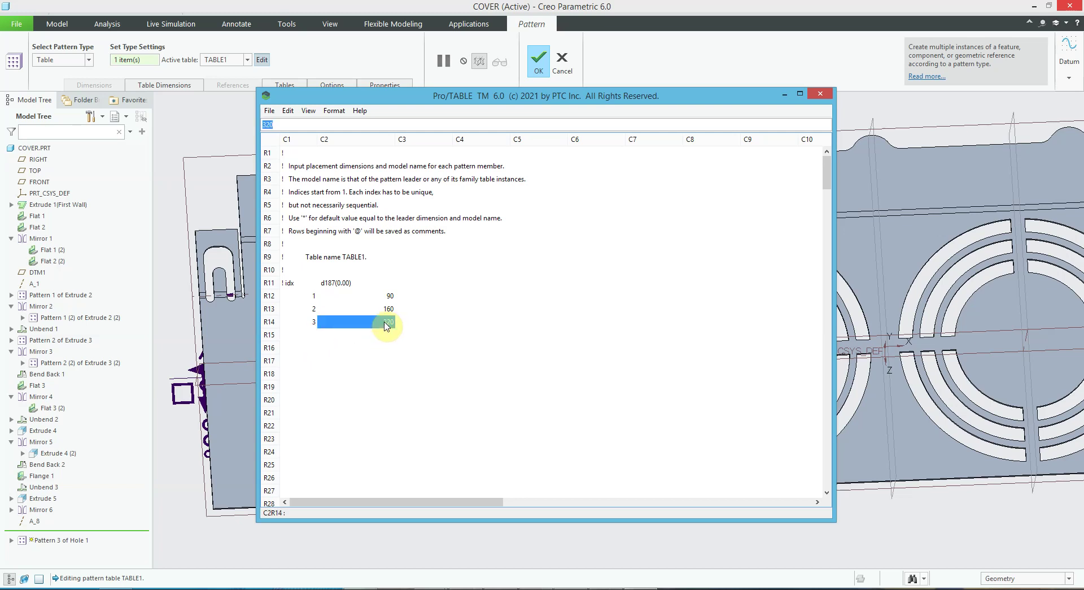
pyautogui.click(311, 336)
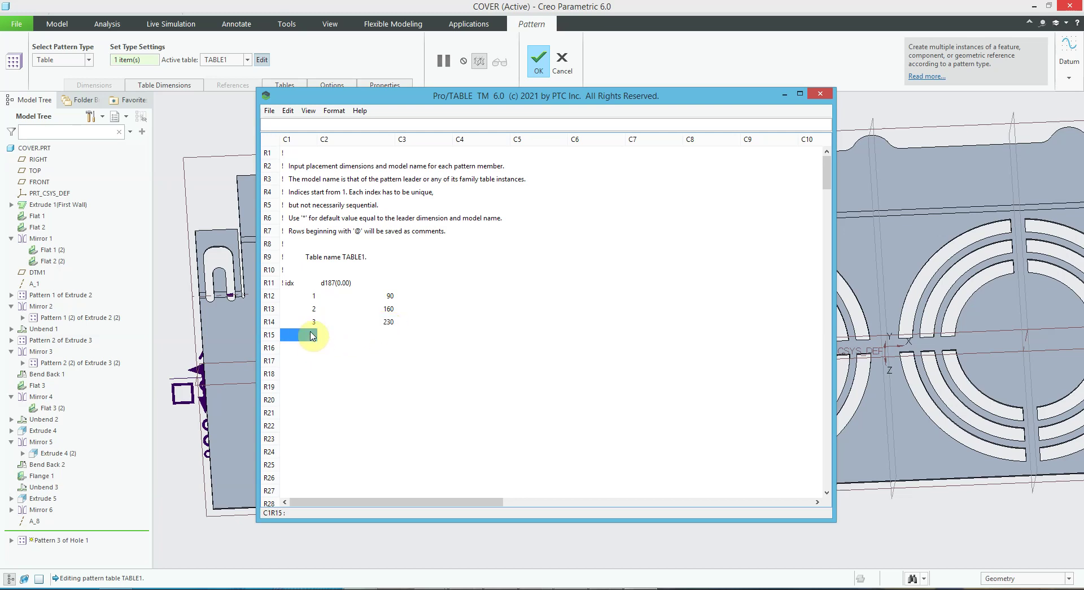
pyautogui.write('4')
pyautogui.click(378, 337)
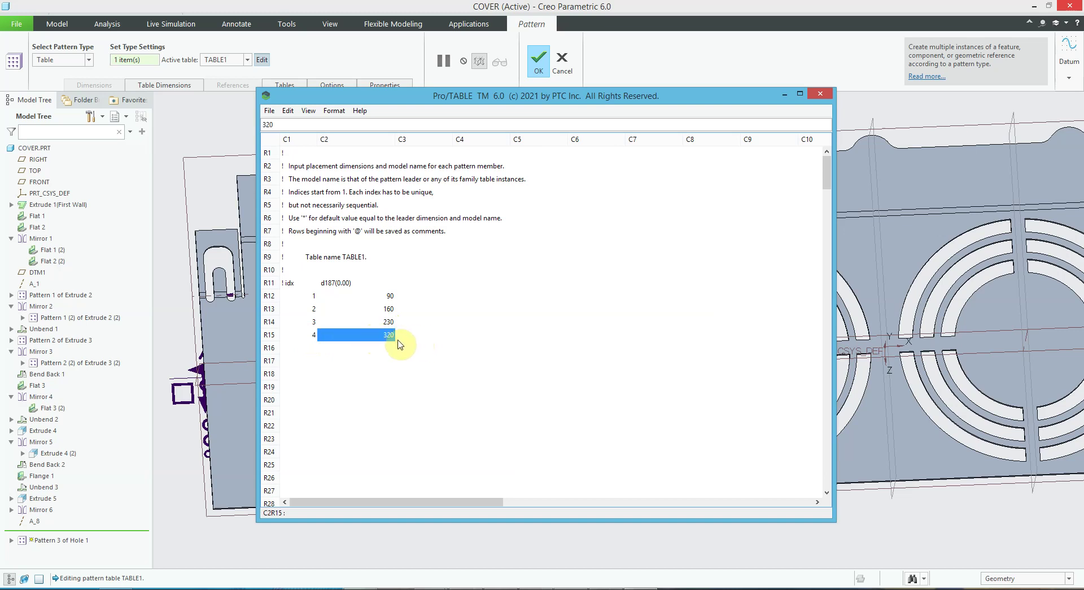
# Save and exit the pattern table, and create the hole pattern across the flange's rounded tabs.
pyautogui.click(269, 110)
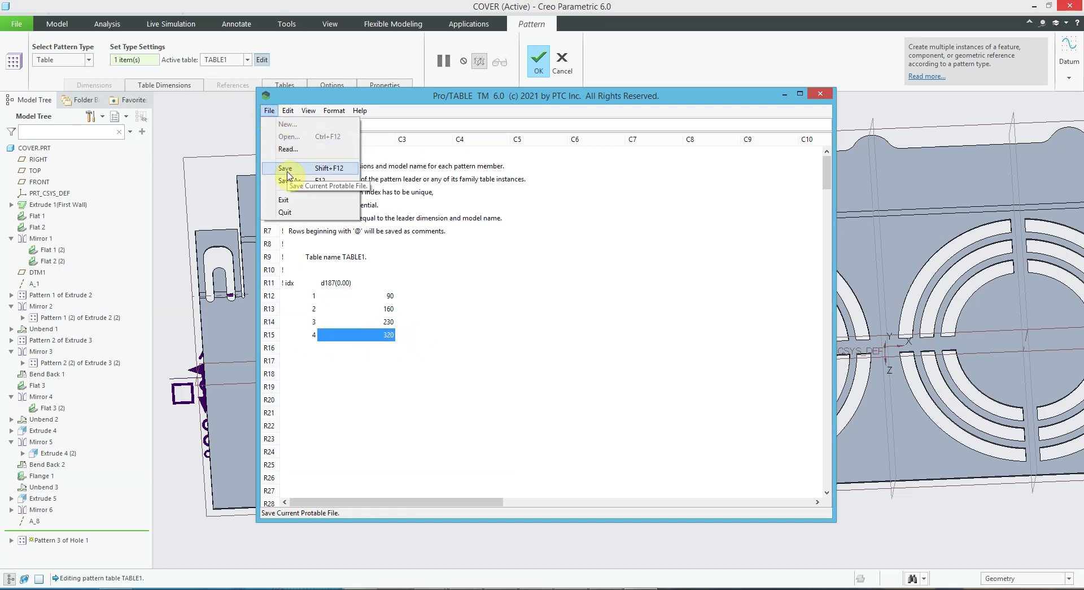
pyautogui.click(285, 168)
pyautogui.click(270, 111)
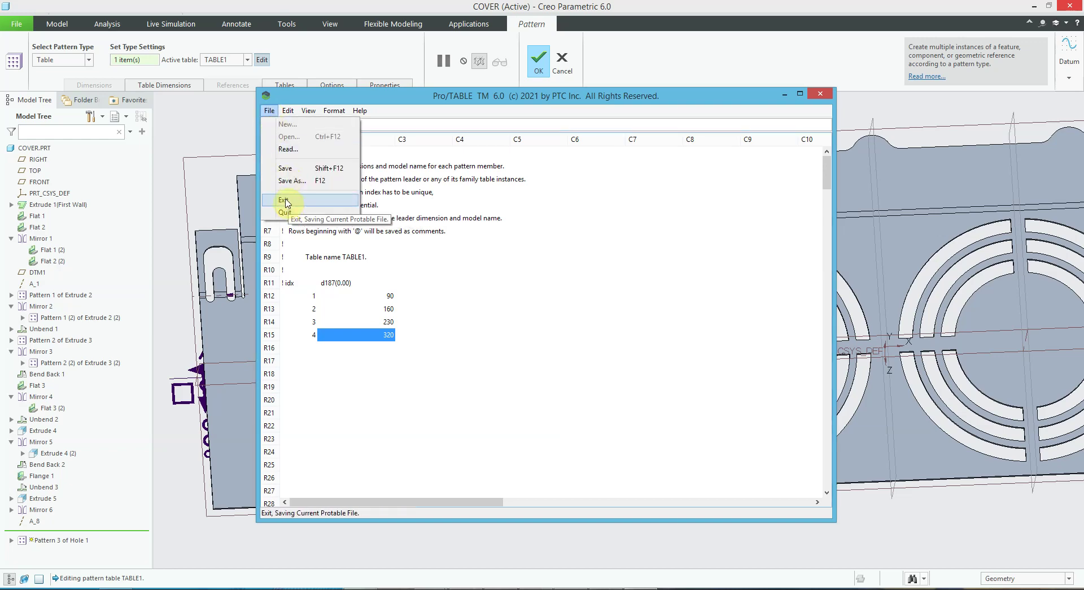
pyautogui.click(284, 200)
pyautogui.scroll(2, 664, 158)
pyautogui.moveTo(665, 158); pyautogui.dragTo(695, 162, button='middle')
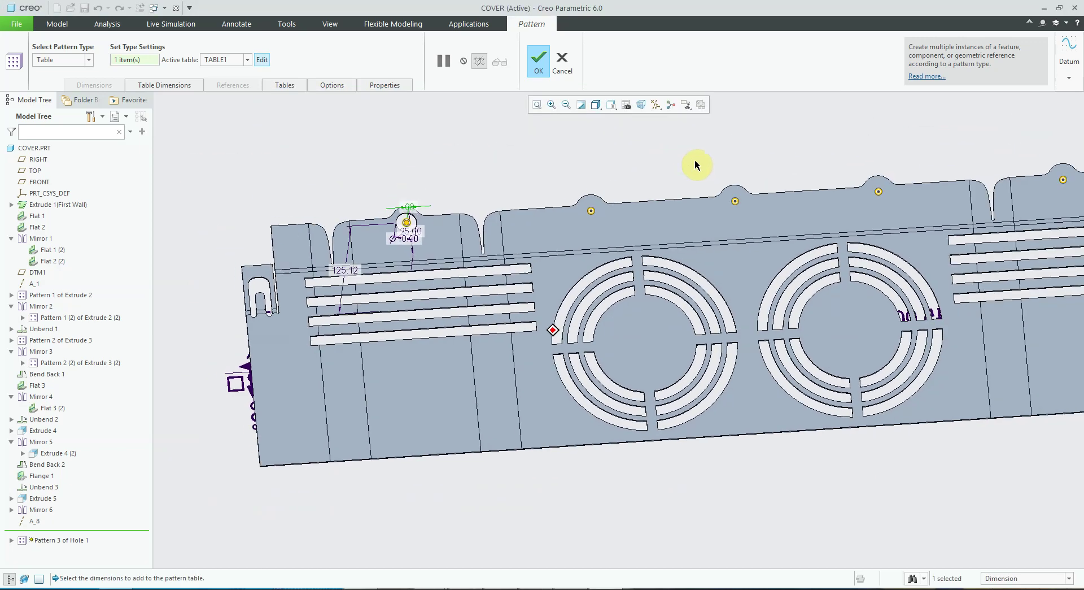
pyautogui.moveTo(791, 176); pyautogui.dragTo(762, 200, button='middle')
pyautogui.scroll(3, 760, 204)
pyautogui.click(536, 61)
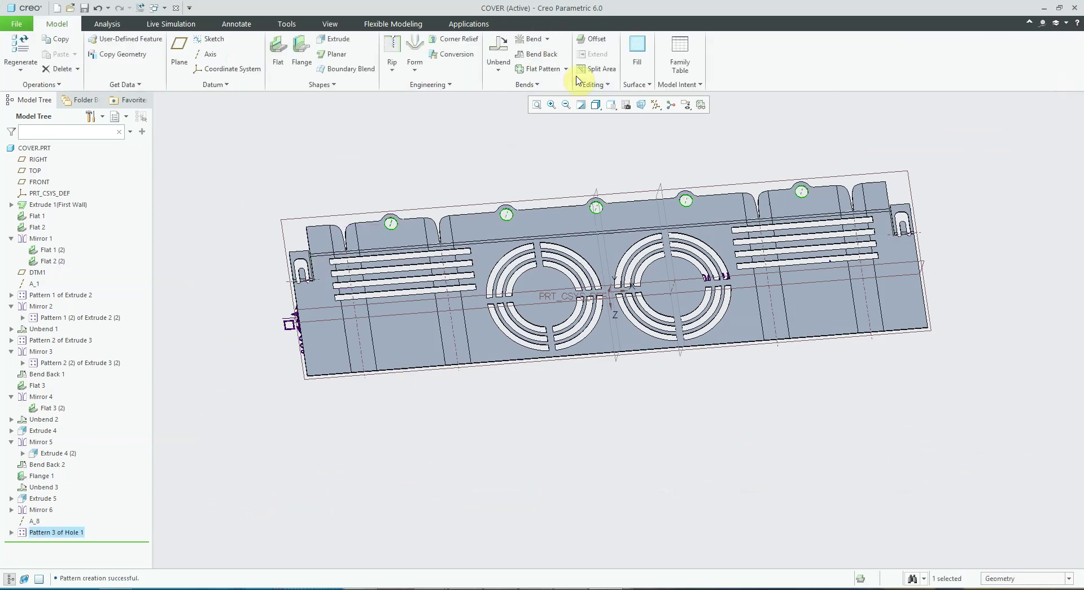
# Start a Bend Back of the unfolded cover, keeping its front face fixed and switching to manual selection of the unbent geometry.
pyautogui.scroll(3, 699, 445)
pyautogui.moveTo(699, 447)
pyautogui.mouseDown(button='middle')
pyautogui.moveTo(743, 442)
pyautogui.moveTo(675, 456)
pyautogui.moveTo(673, 426)
pyautogui.moveTo(610, 397)
pyautogui.mouseUp(button='middle')
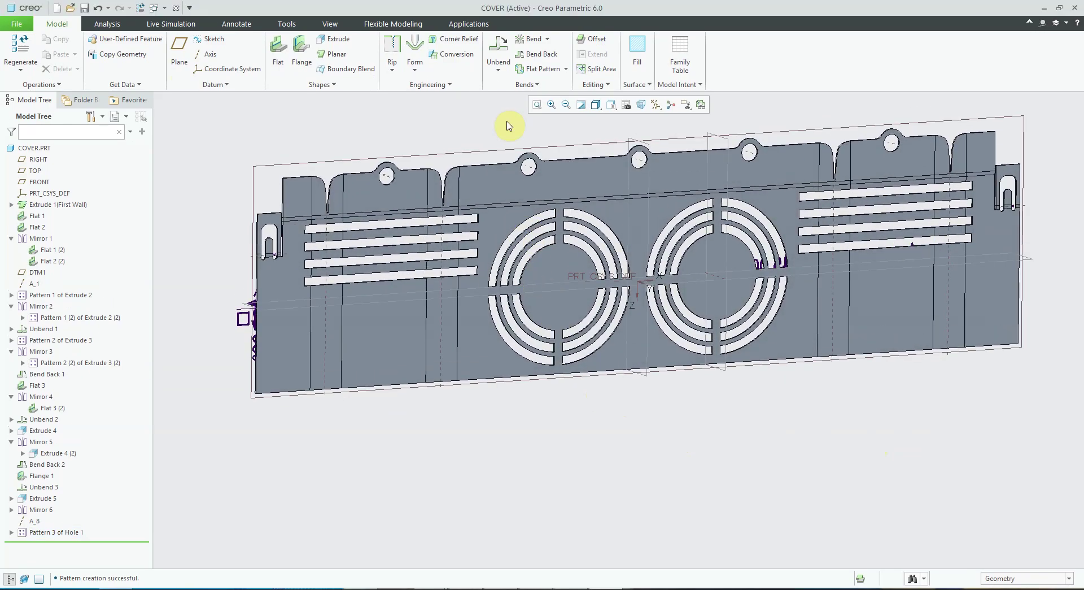
pyautogui.click(541, 56)
pyautogui.moveTo(421, 199)
pyautogui.mouseDown(button='middle')
pyautogui.moveTo(520, 225)
pyautogui.moveTo(431, 209)
pyautogui.mouseUp(button='middle')
pyautogui.hotkey('ctrl', 'd')
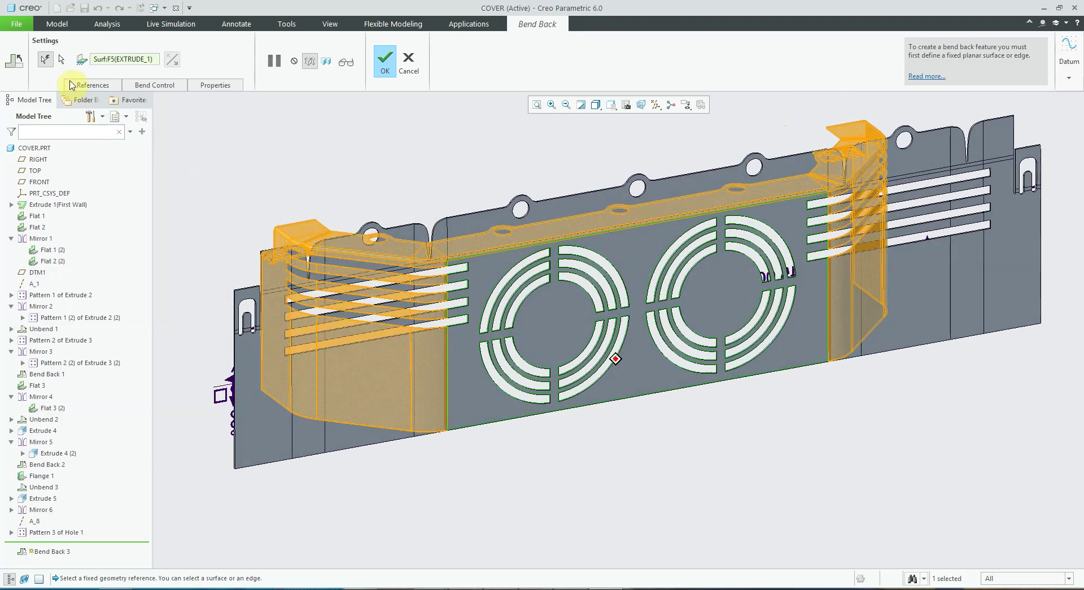
pyautogui.click(86, 85)
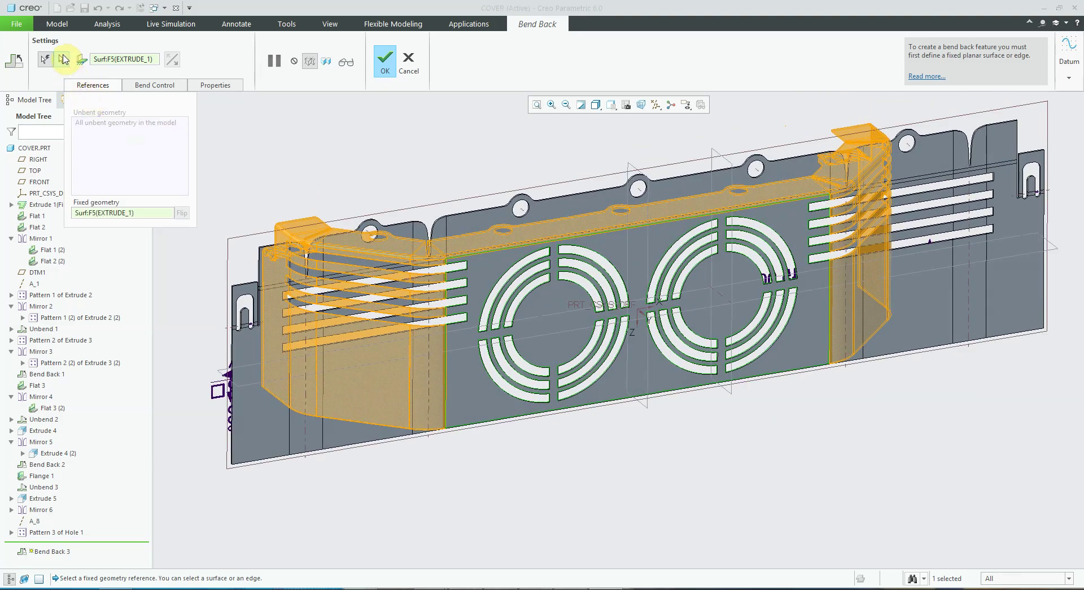
pyautogui.click(93, 84)
pyautogui.click(62, 59)
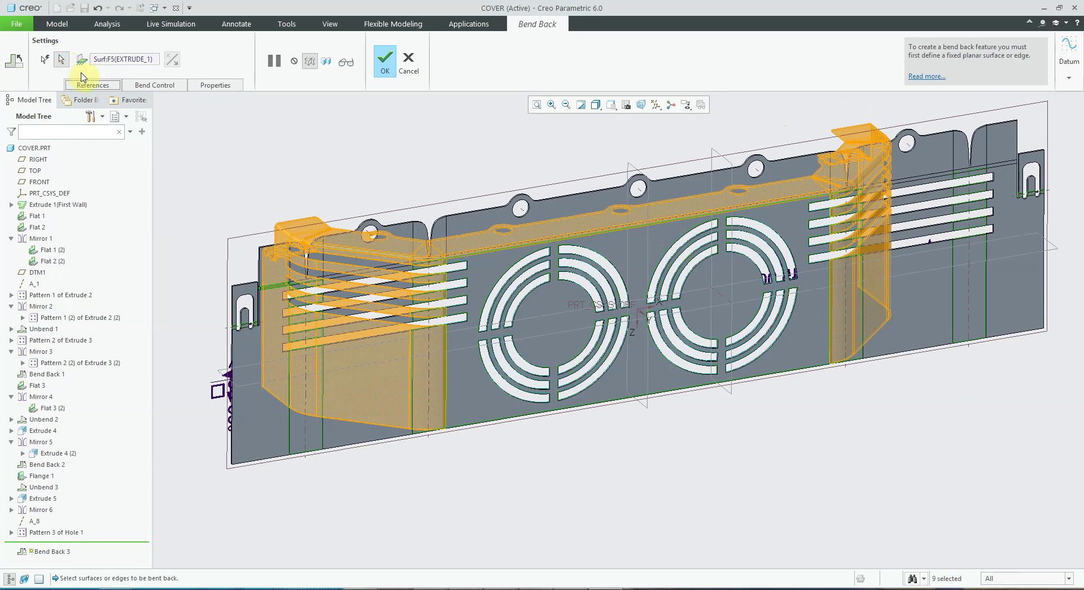
# Remove the two BEND_BACK_2 surfaces from the unbent geometry and create the bend back.
pyautogui.click(91, 86)
pyautogui.rightClick(129, 123)
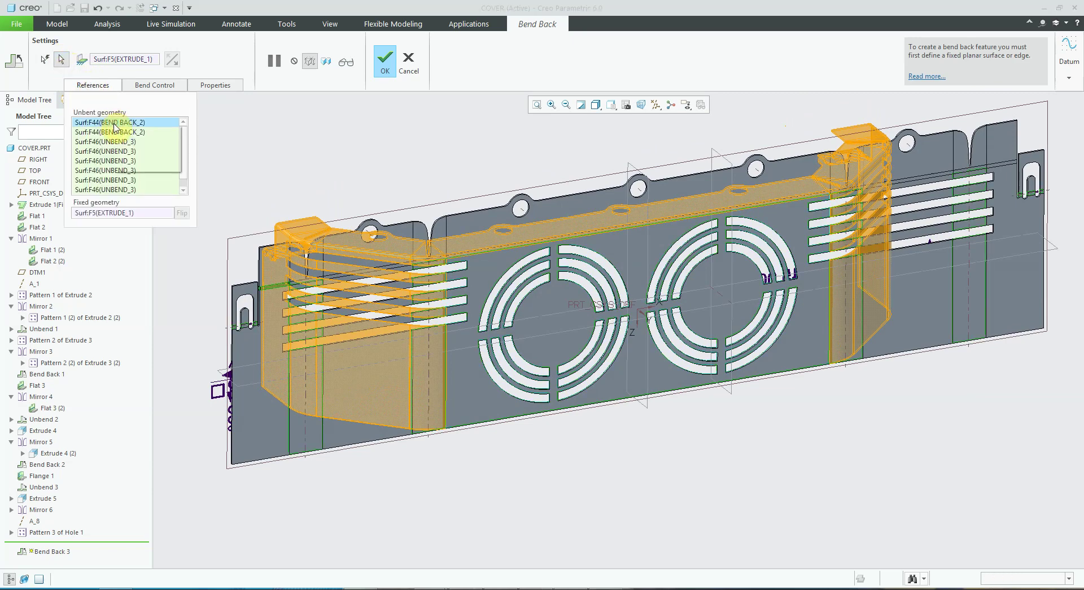
pyautogui.click(138, 141)
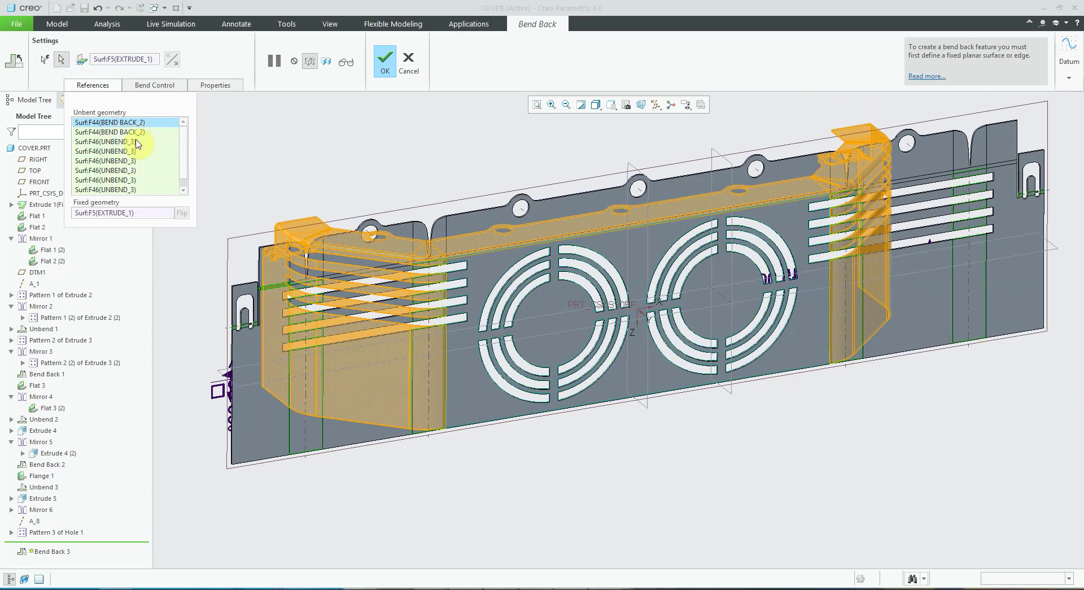
pyautogui.rightClick(114, 123)
pyautogui.click(141, 140)
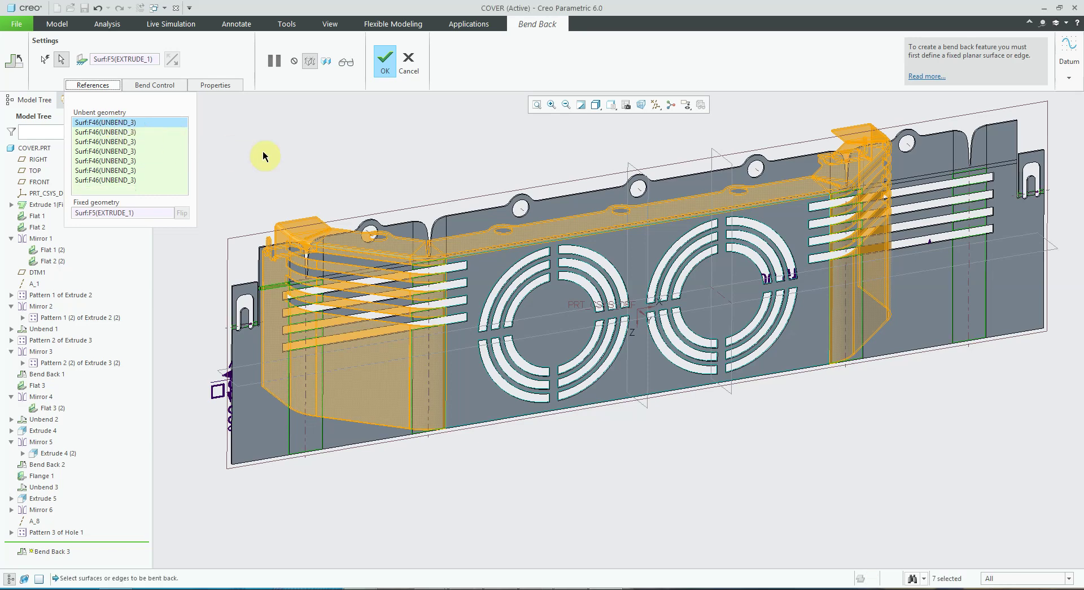
pyautogui.click(385, 61)
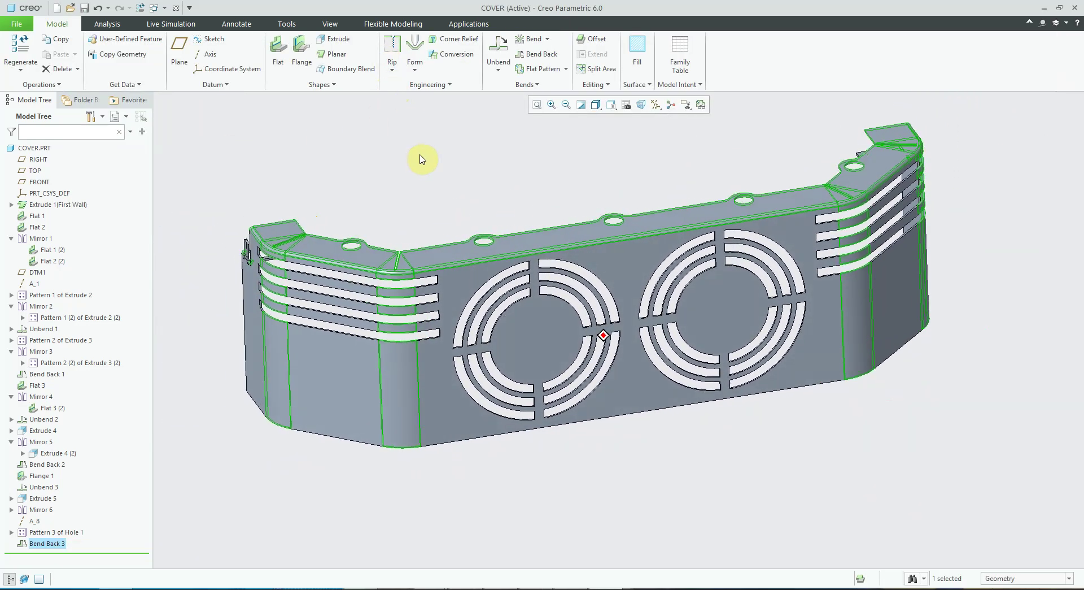
pyautogui.click(421, 160)
# Start a Flange wall with the I profile around the full circular edge of the first end tab's hole.
pyautogui.moveTo(437, 164); pyautogui.dragTo(439, 165, button='middle')
pyautogui.scroll(-3, 437, 161)
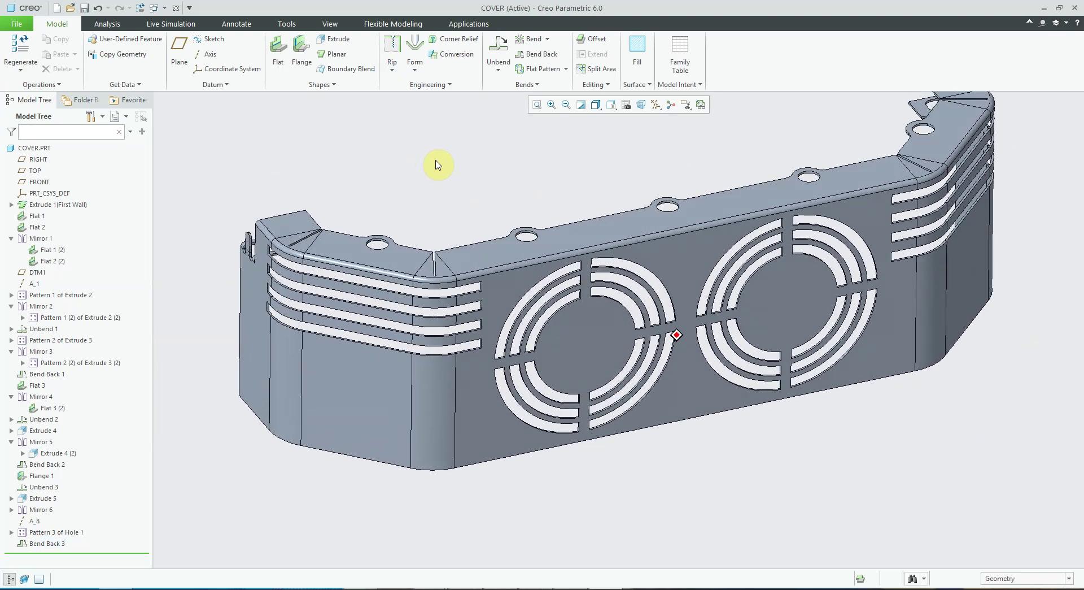
pyautogui.click(301, 52)
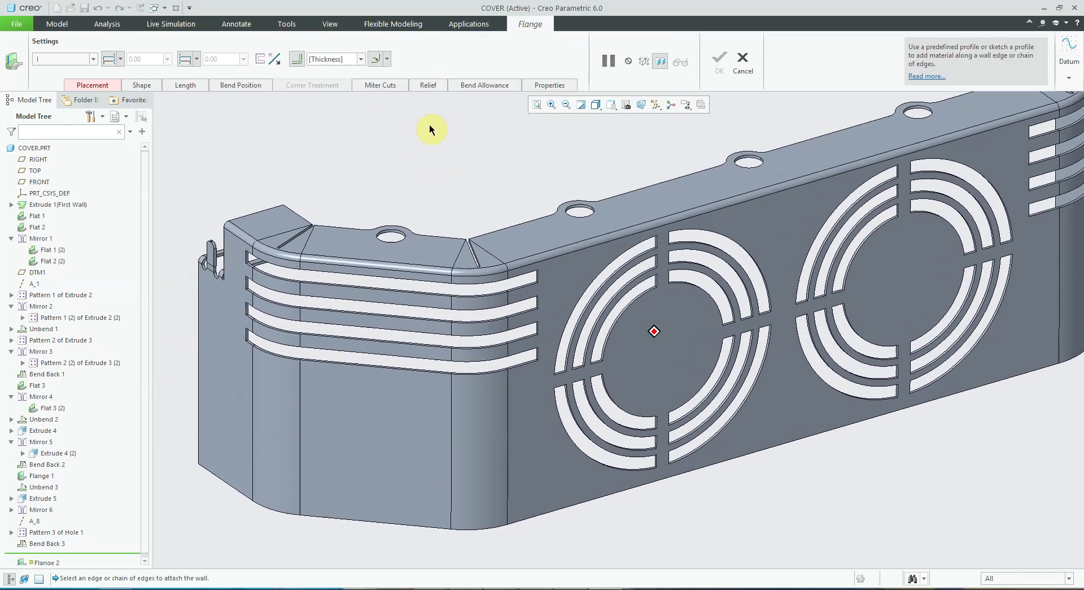
pyautogui.scroll(-5, 412, 206)
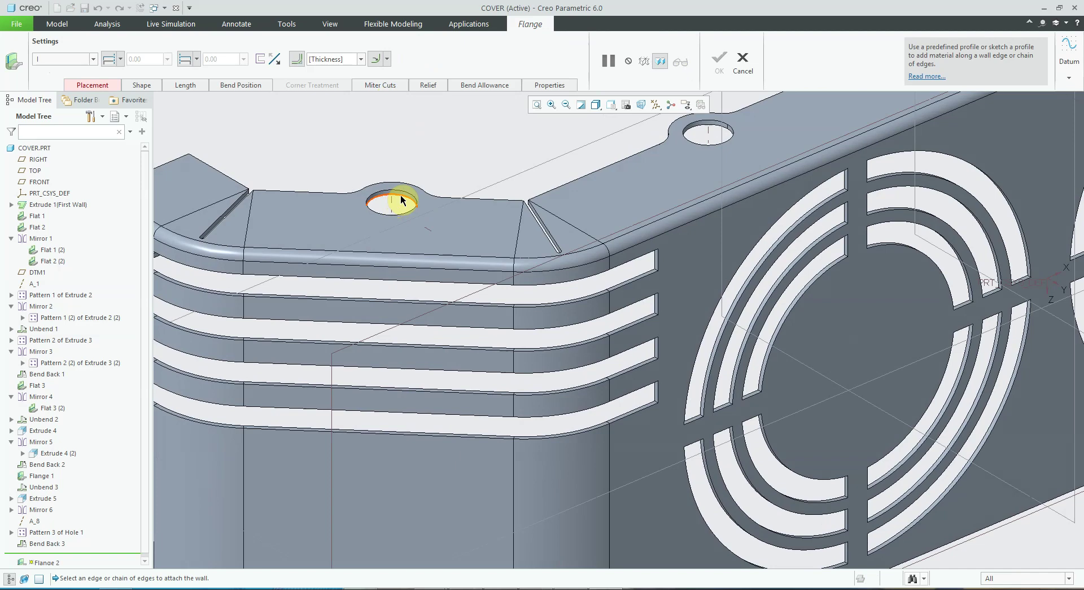
pyautogui.click(402, 200)
pyautogui.moveTo(395, 201); pyautogui.dragTo(510, 254, button='middle')
pyautogui.keyDown('shift'); pyautogui.click(509, 252); pyautogui.keyUp('shift')
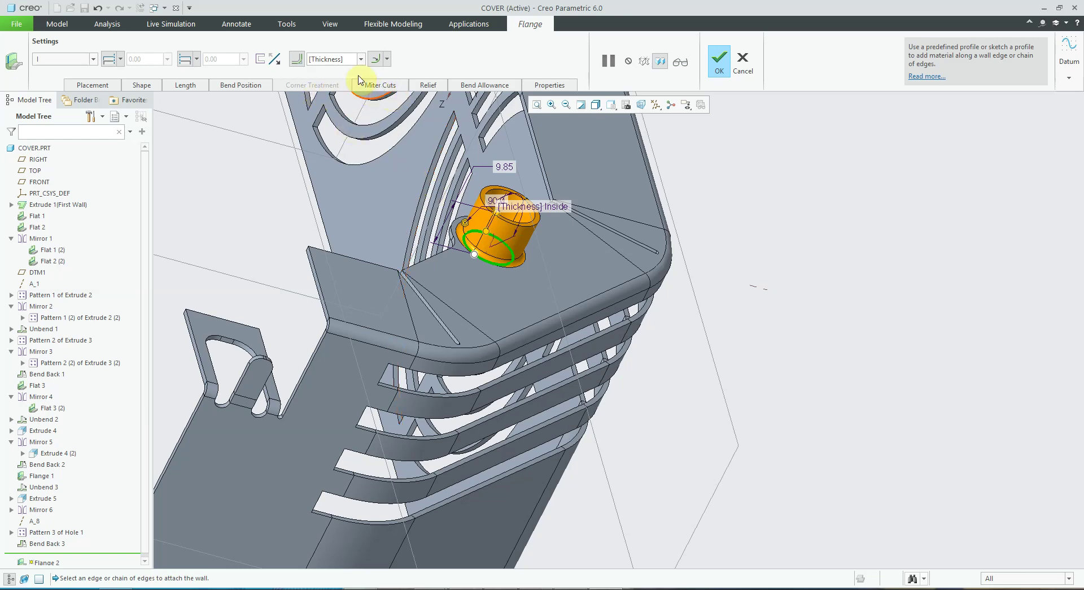
# Set the end tab hole's collar height to 3 and create the flange.
pyautogui.moveTo(390, 93); pyautogui.dragTo(495, 230, button='middle')
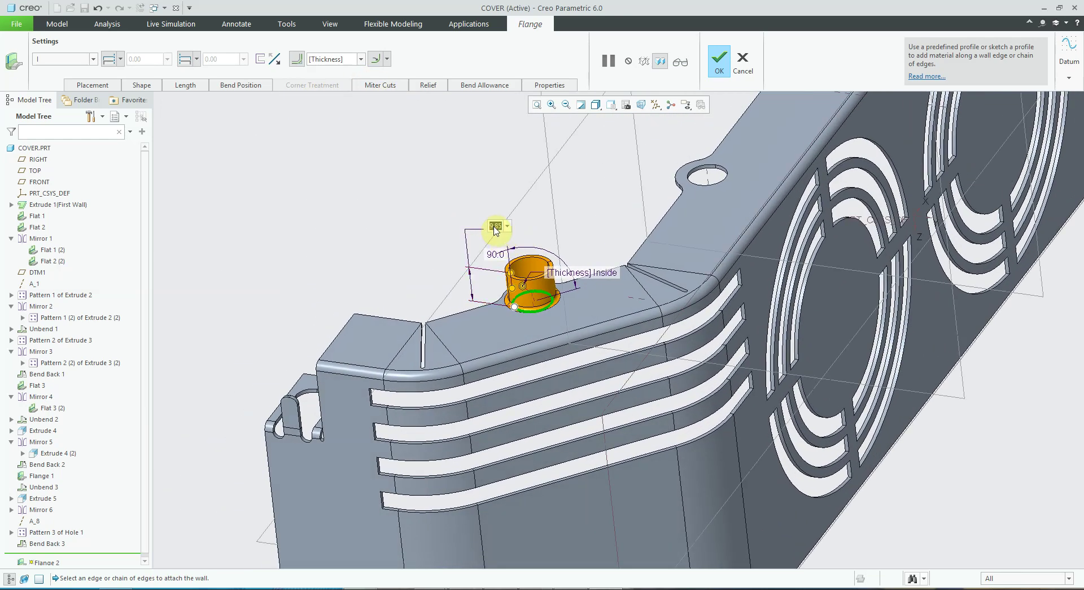
pyautogui.press('Return')
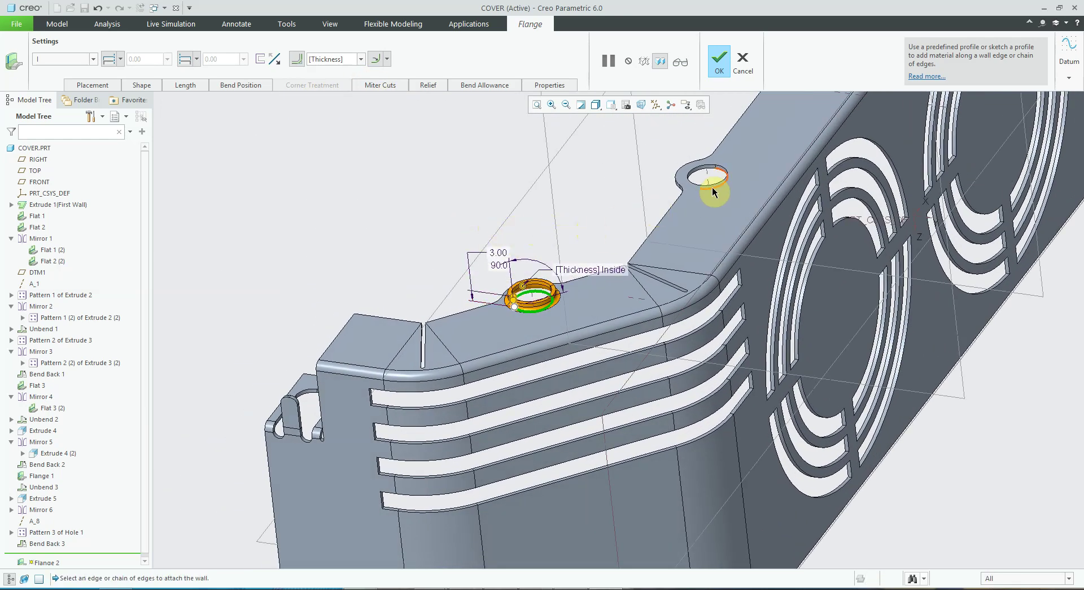
pyautogui.scroll(-2, 714, 176)
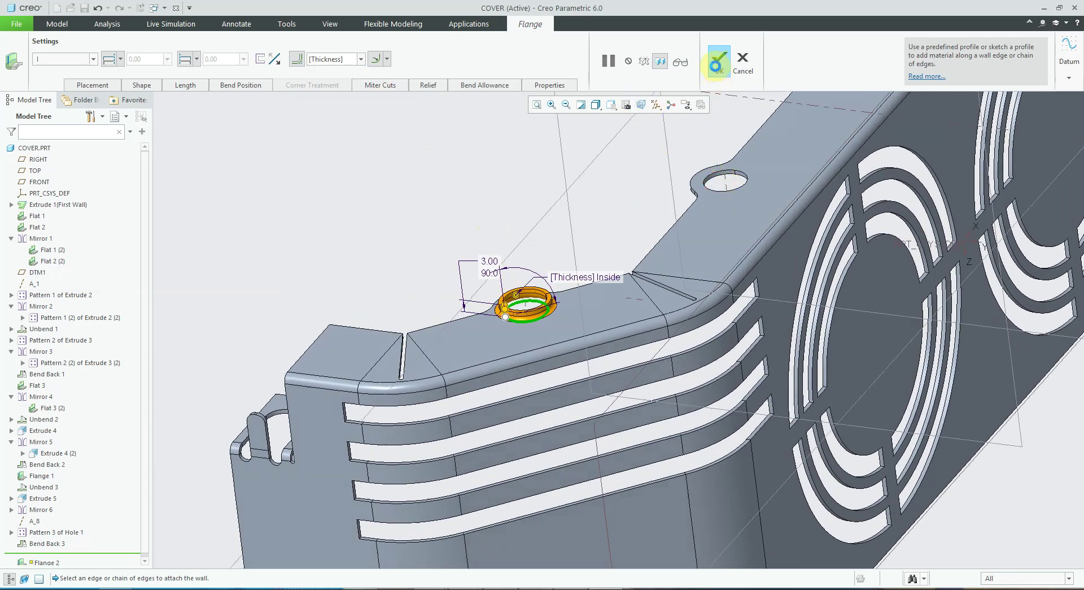
pyautogui.click(717, 62)
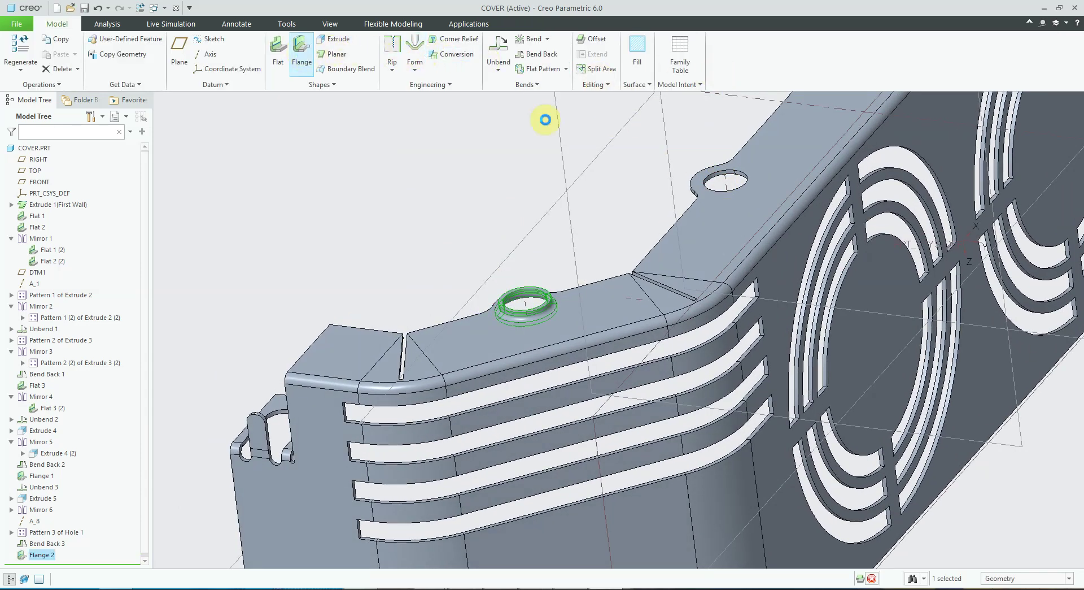
# Create an I-profile flange 3 high around the full edge of the second tab's hole.
pyautogui.press('f')
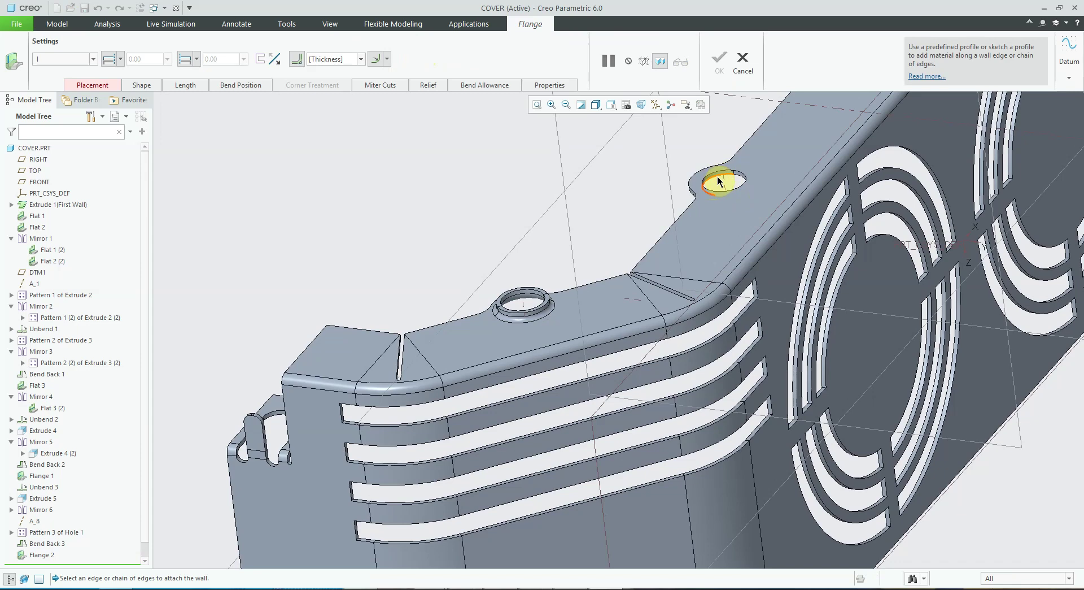
pyautogui.click(718, 181)
pyautogui.keyDown('shift'); pyautogui.click(741, 181); pyautogui.keyUp('shift')
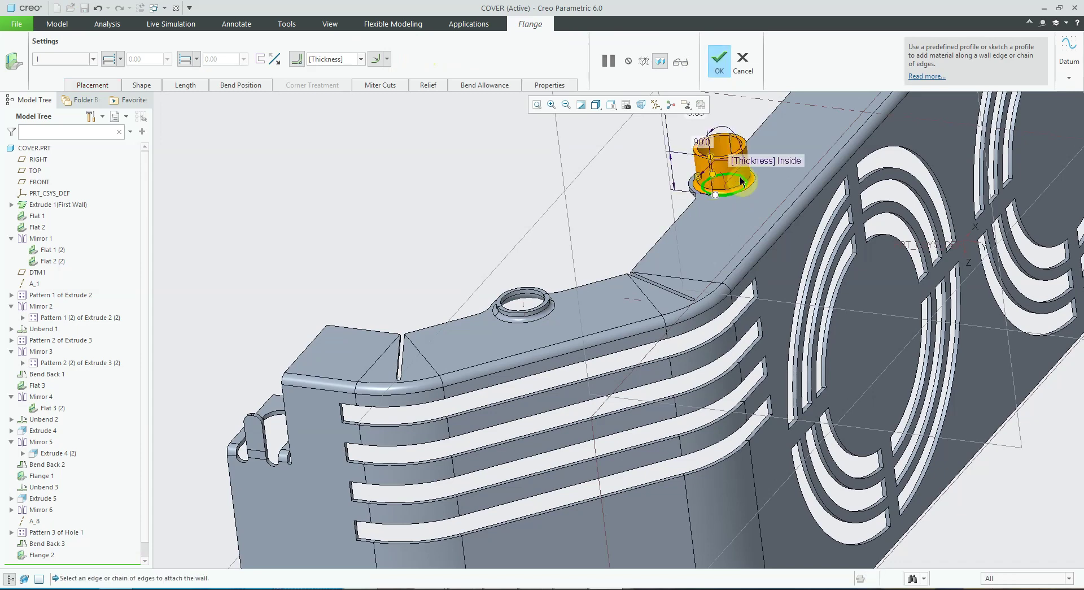
pyautogui.moveTo(728, 150); pyautogui.dragTo(722, 167, button='middle')
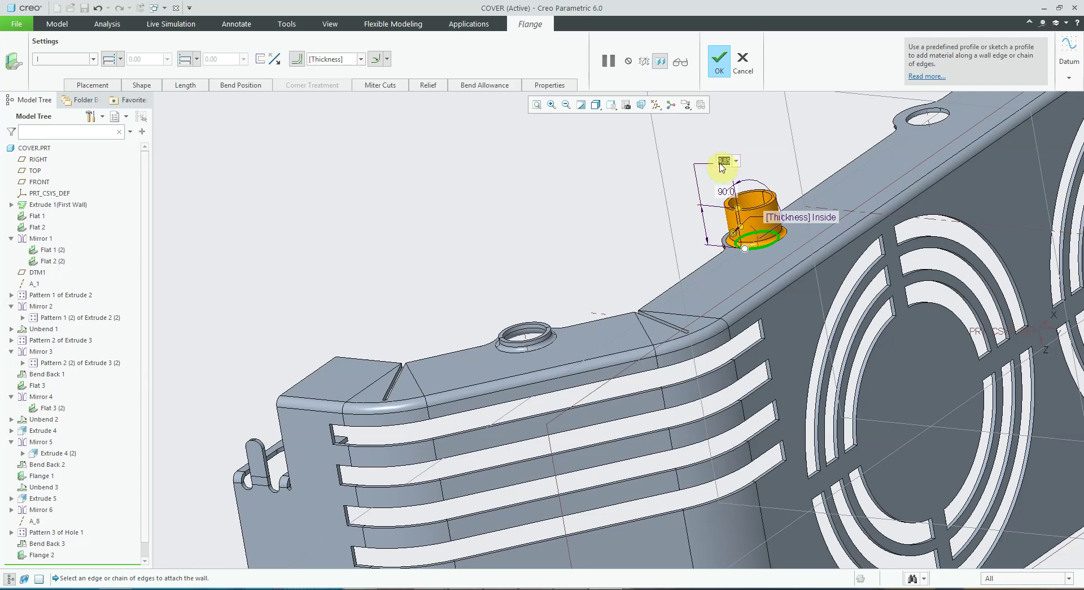
pyautogui.write('3')
pyautogui.press('Return')
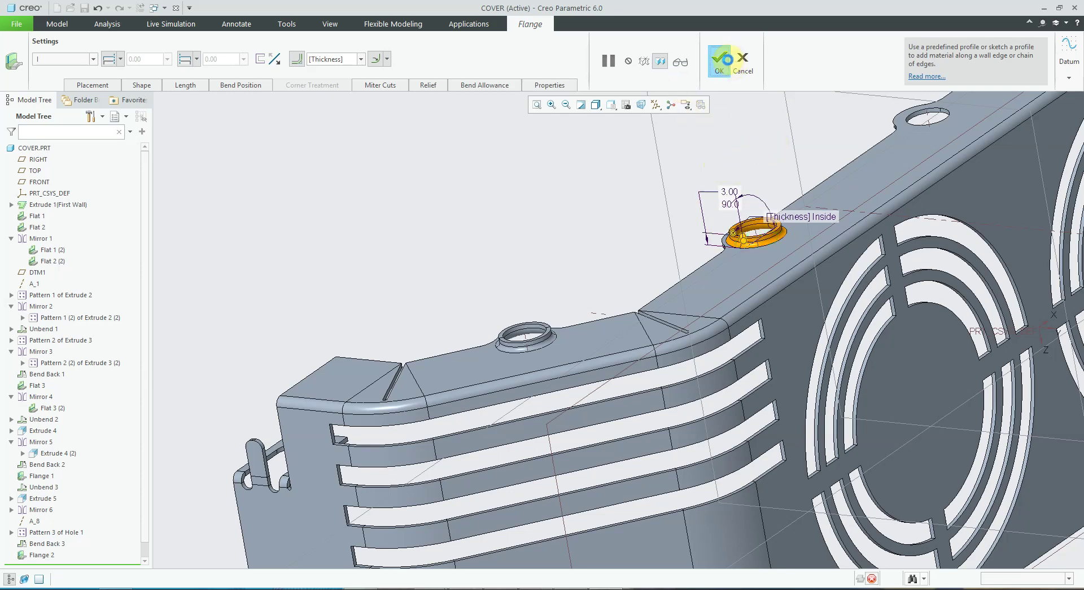
pyautogui.click(721, 59)
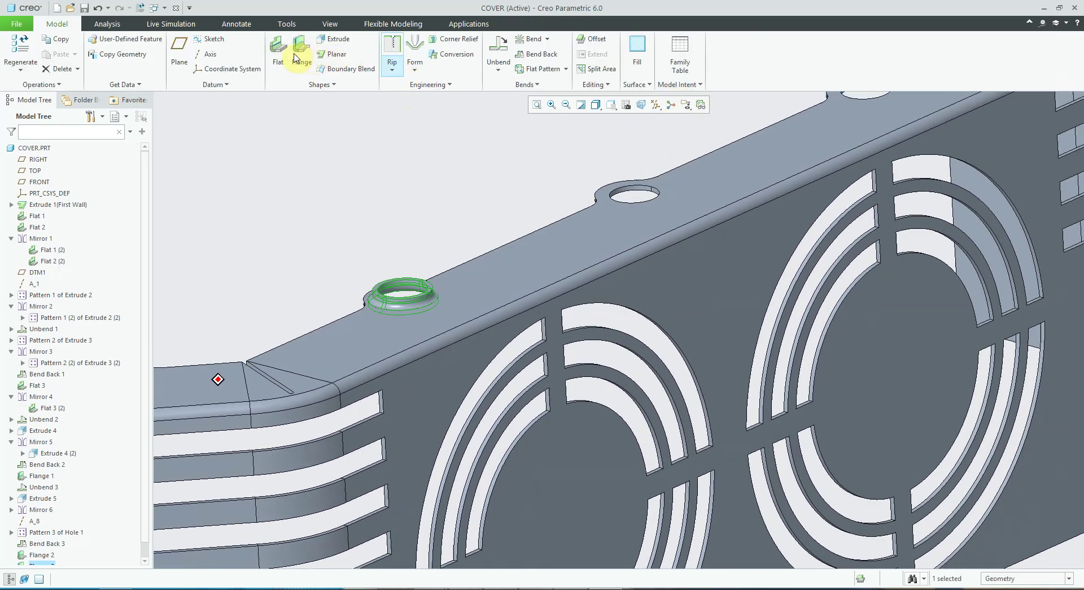
# Add an I-profile flange 3 high around the full edge of the middle tab's hole.
pyautogui.click(295, 57)
pyautogui.click(607, 185)
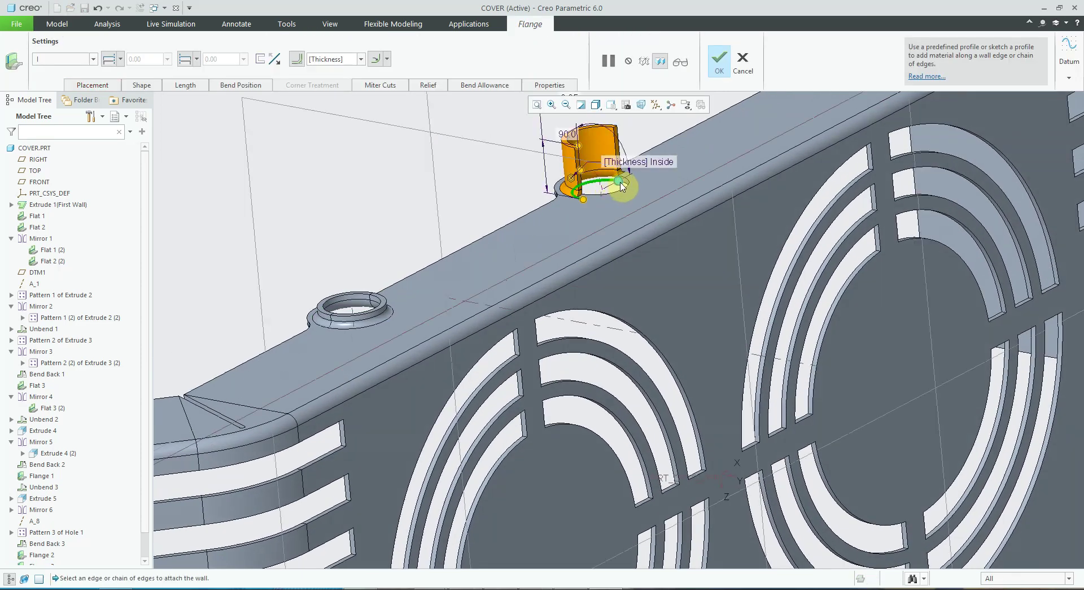
pyautogui.click(625, 187)
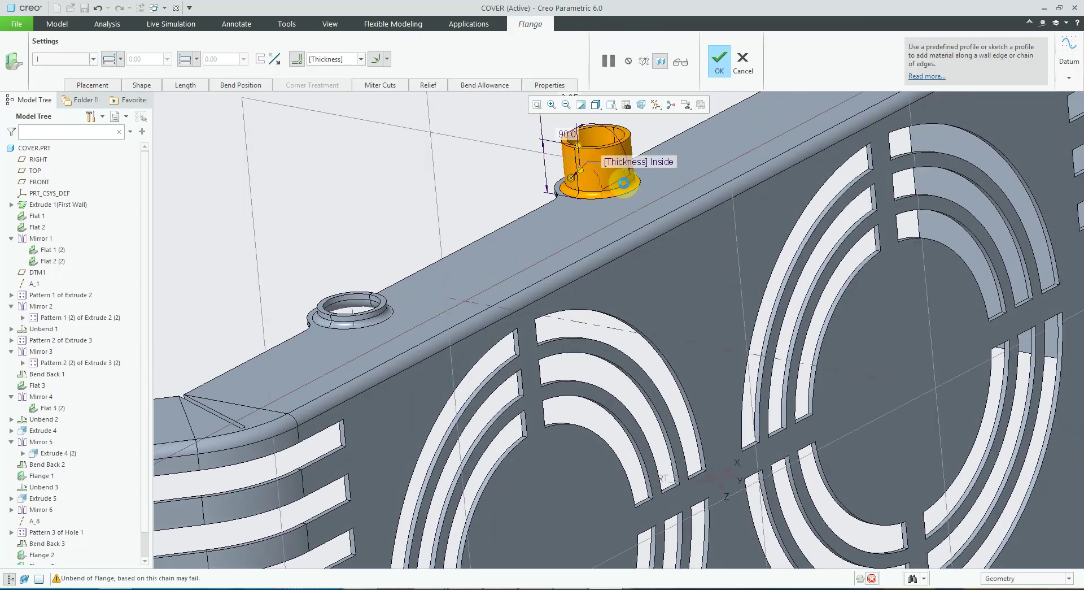
pyautogui.moveTo(565, 142); pyautogui.dragTo(553, 178, button='middle')
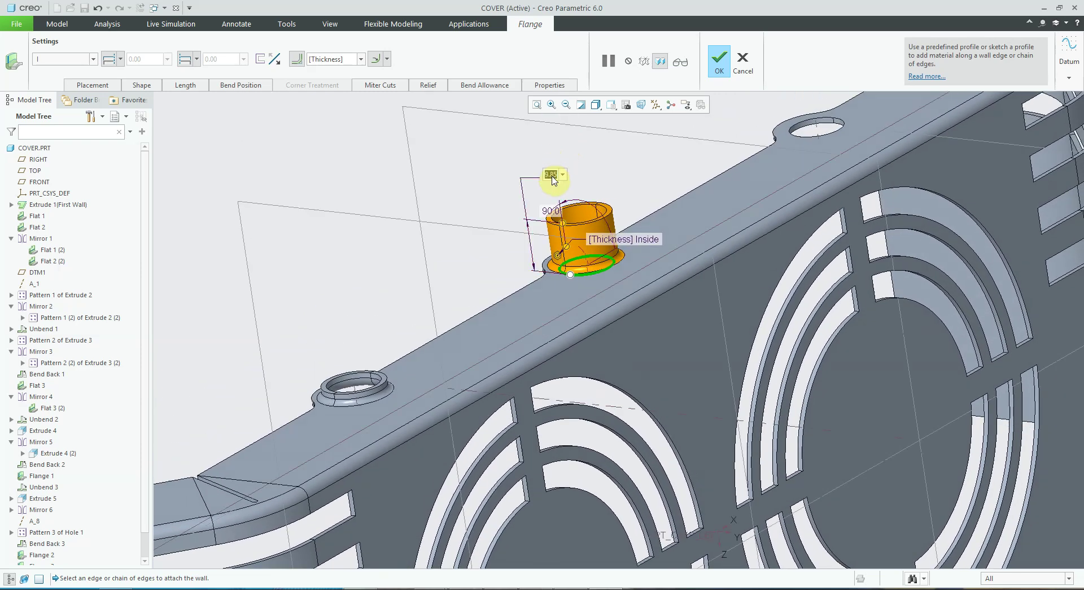
pyautogui.write('3')
pyautogui.press('Return')
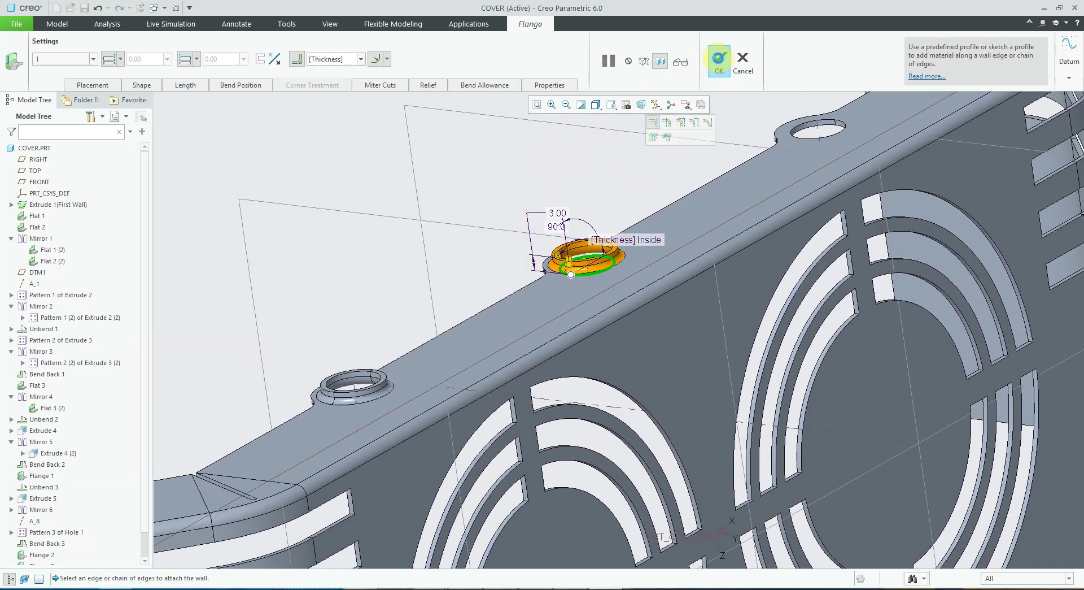
pyautogui.click(719, 64)
# Create an I-profile flange 3 high around the full edge of the fourth tab's hole.
pyautogui.moveTo(661, 164); pyautogui.dragTo(486, 181, button='middle')
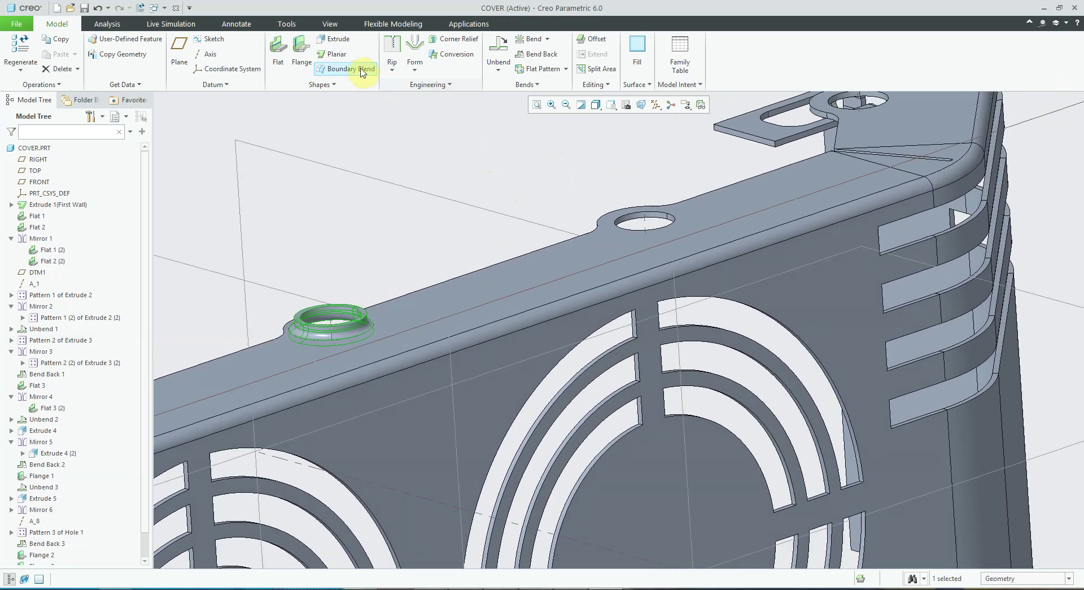
pyautogui.click(302, 51)
pyautogui.click(655, 221)
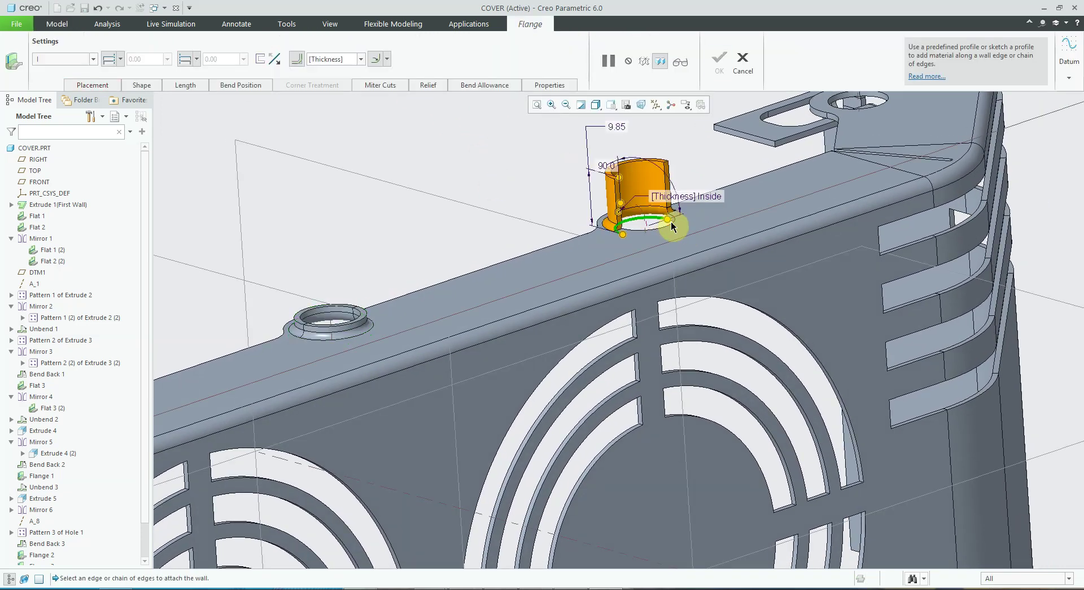
pyautogui.moveTo(668, 227); pyautogui.dragTo(901, 310, button='middle')
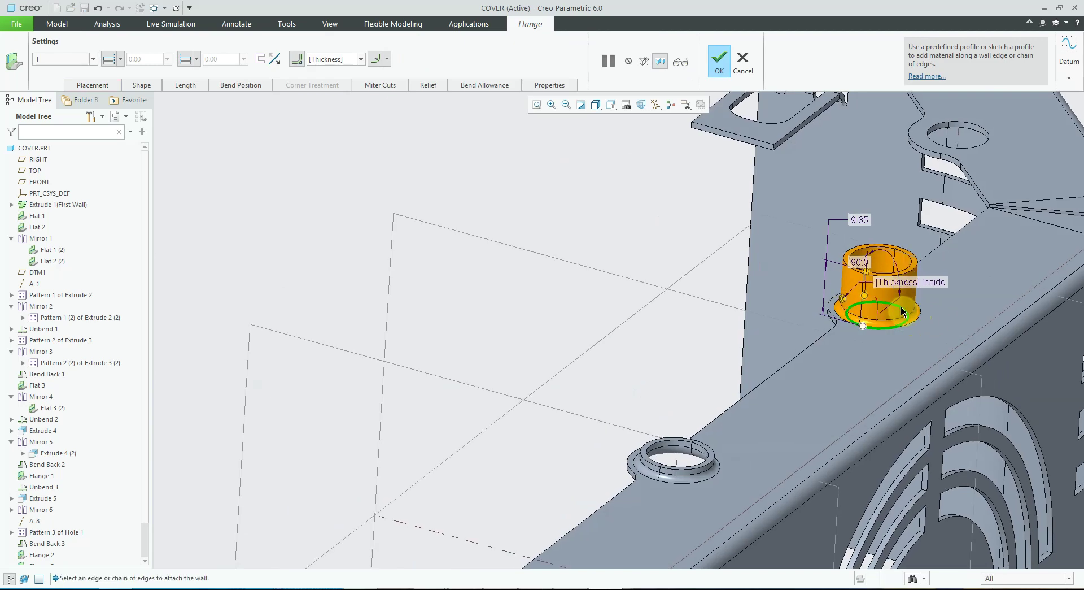
pyautogui.moveTo(687, 201); pyautogui.dragTo(559, 237, button='middle')
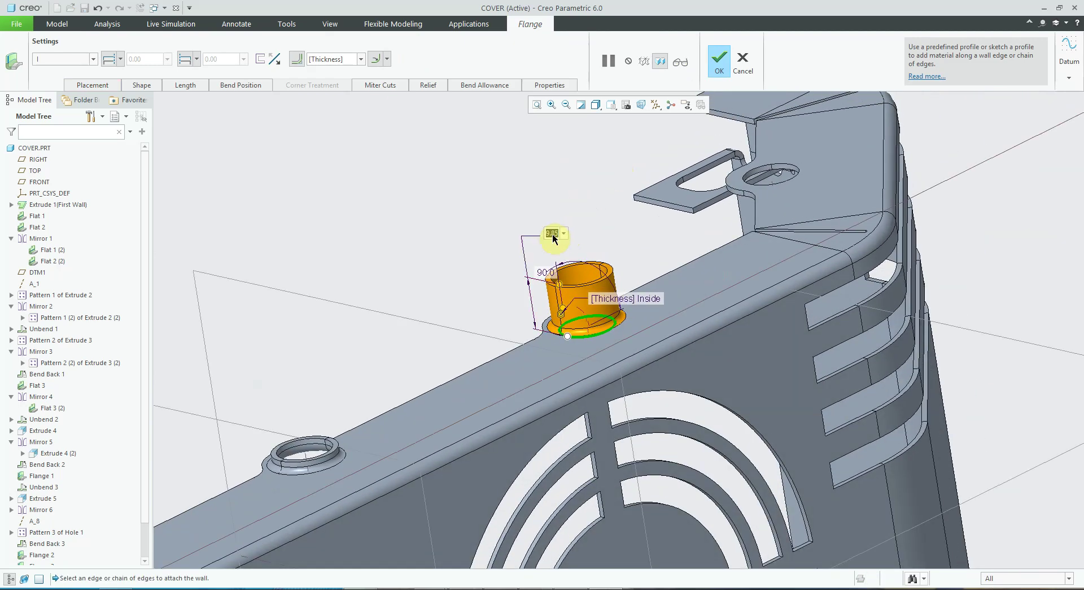
pyautogui.write('3')
pyautogui.press('Return')
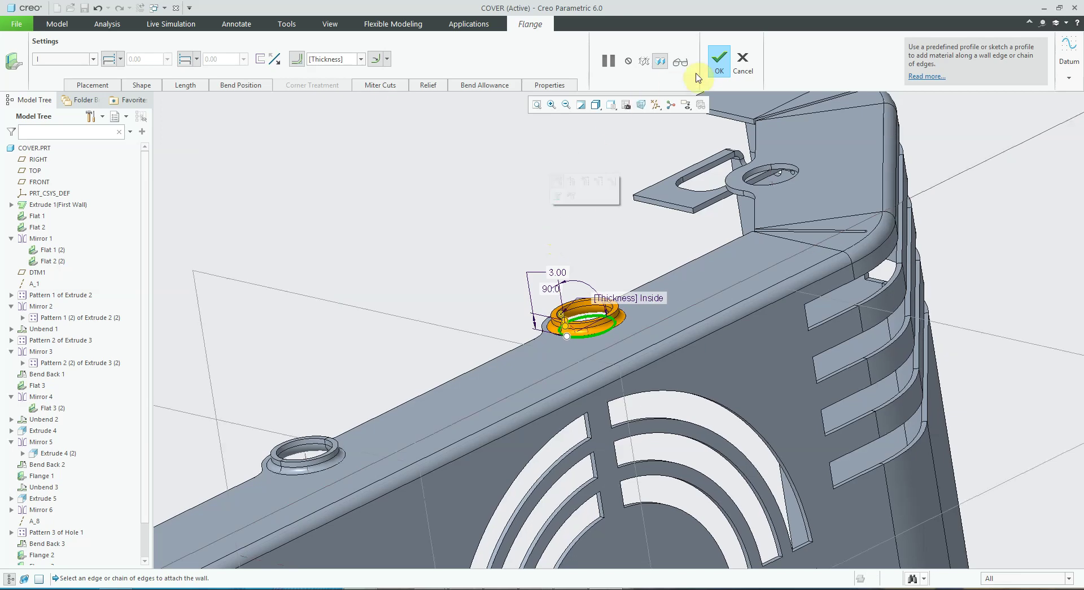
pyautogui.click(717, 63)
# Create an I-profile flange 3 high around the full edge of the last tab's hole at the opposite end.
pyautogui.moveTo(616, 187); pyautogui.dragTo(542, 212, button='middle')
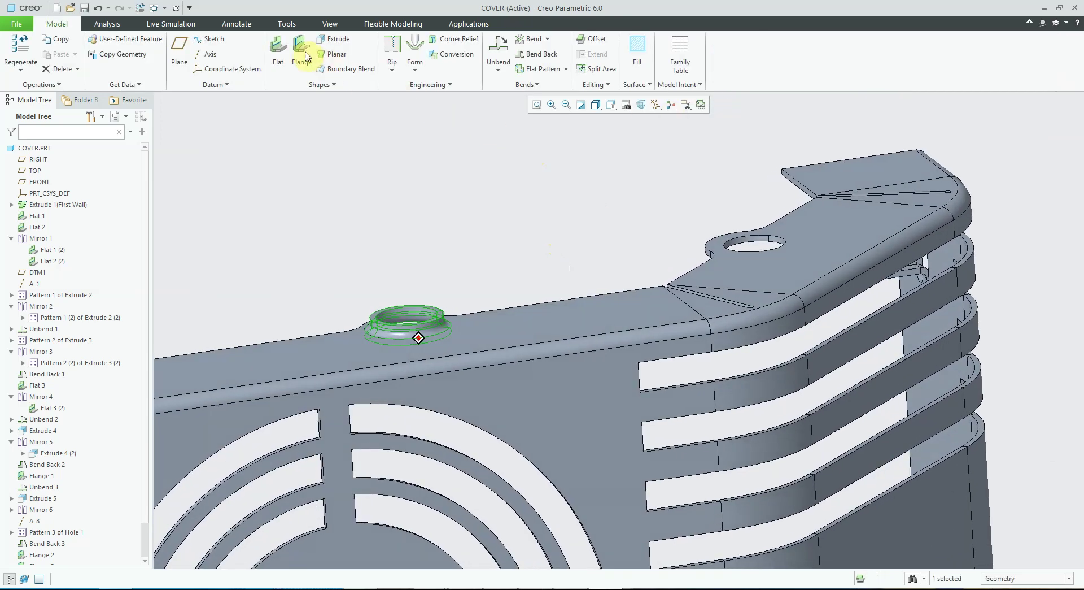
pyautogui.click(300, 52)
pyautogui.moveTo(774, 220); pyautogui.dragTo(726, 220, button='middle')
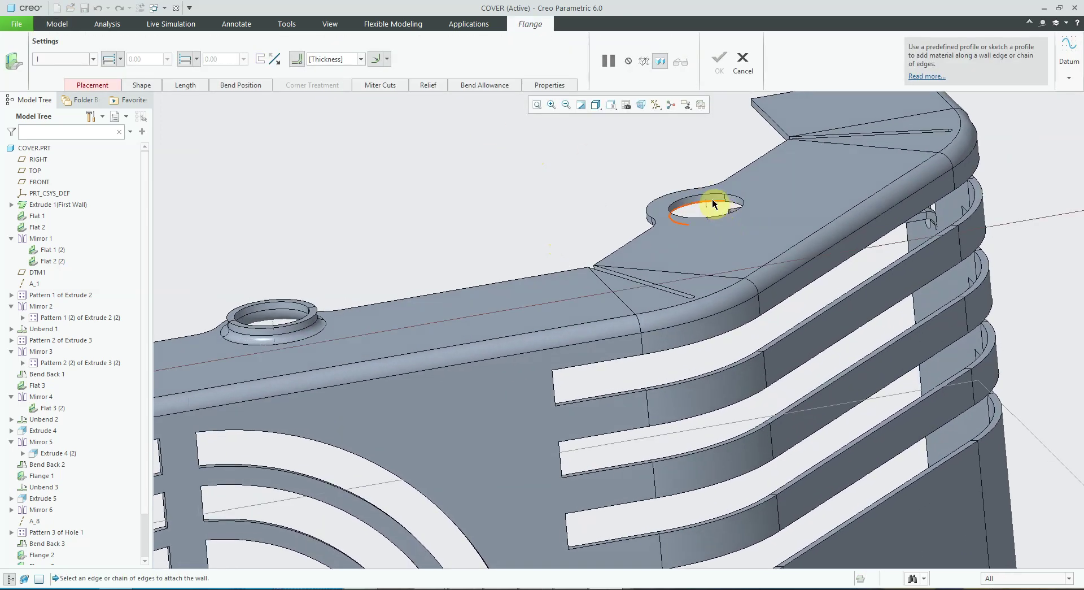
pyautogui.click(731, 209)
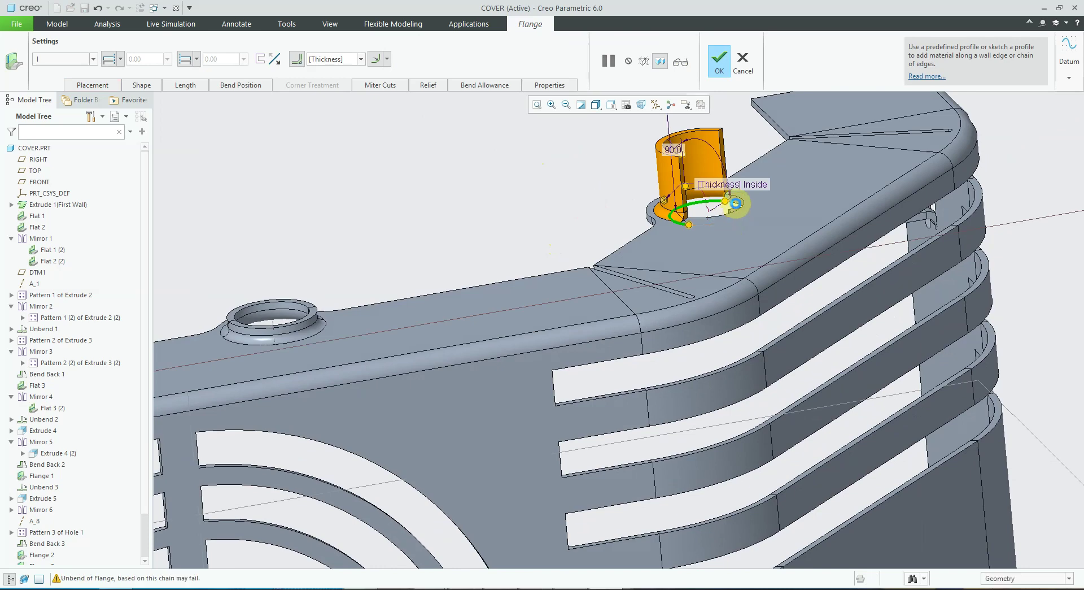
pyautogui.keyDown('shift'); pyautogui.click(739, 206); pyautogui.keyUp('shift')
pyautogui.moveTo(666, 151)
pyautogui.mouseDown(button='middle')
pyautogui.moveTo(660, 159)
pyautogui.moveTo(683, 184)
pyautogui.mouseUp(button='middle')
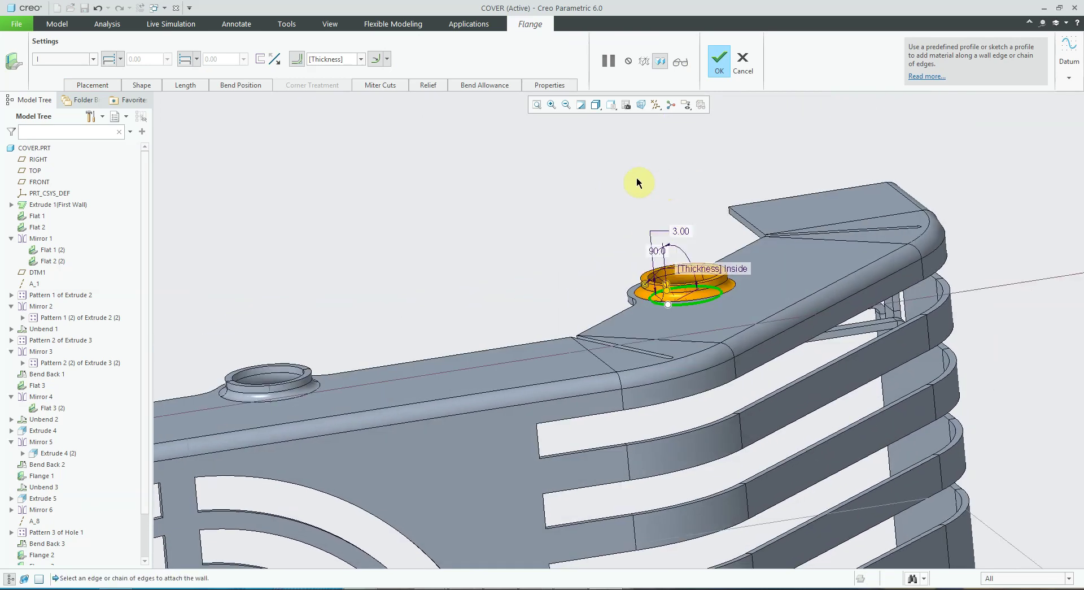
pyautogui.middleClick(590, 178)
pyautogui.moveTo(586, 172); pyautogui.dragTo(516, 193, button='middle')
pyautogui.scroll(5, 508, 185)
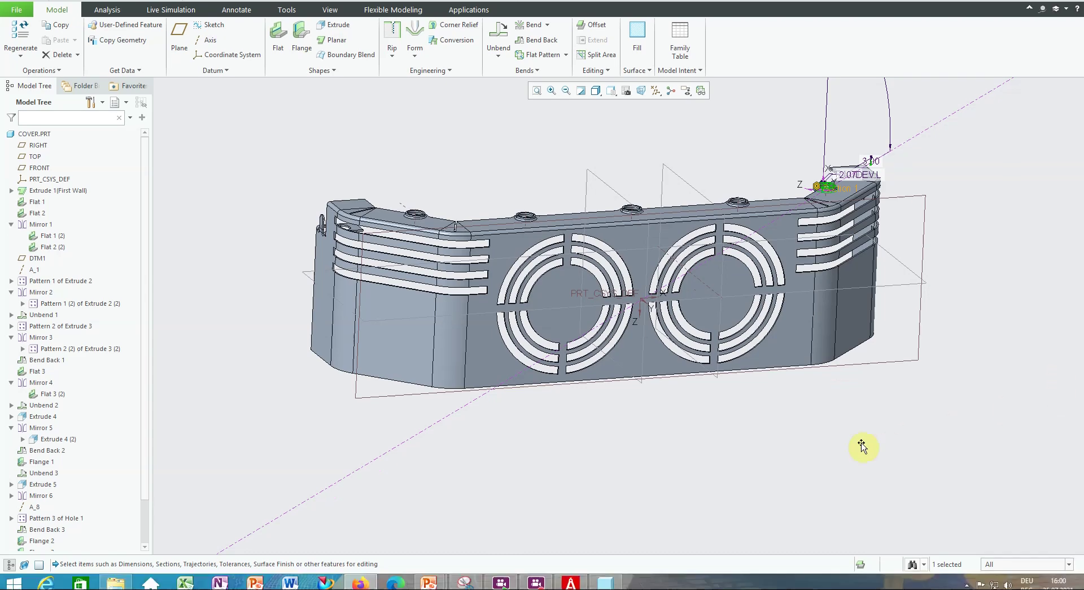
# Unbend the entire cover into a flat sheet, keeping the front wall with the circular vents as fixed geometry.
pyautogui.moveTo(778, 423)
pyautogui.mouseDown(button='middle')
pyautogui.moveTo(743, 438)
pyautogui.moveTo(709, 436)
pyautogui.mouseUp(button='middle')
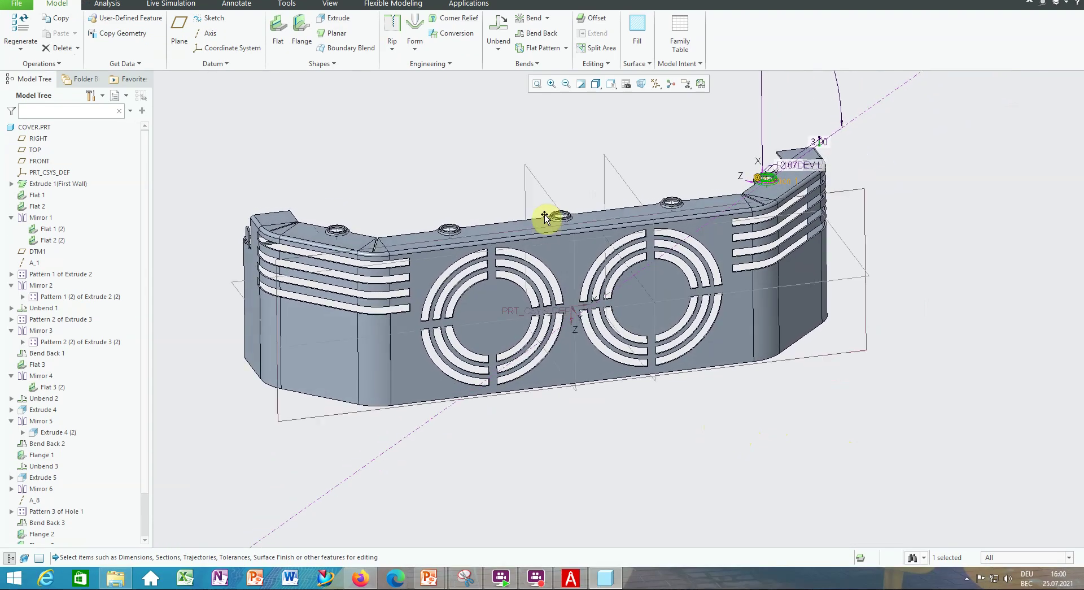
pyautogui.click(548, 163)
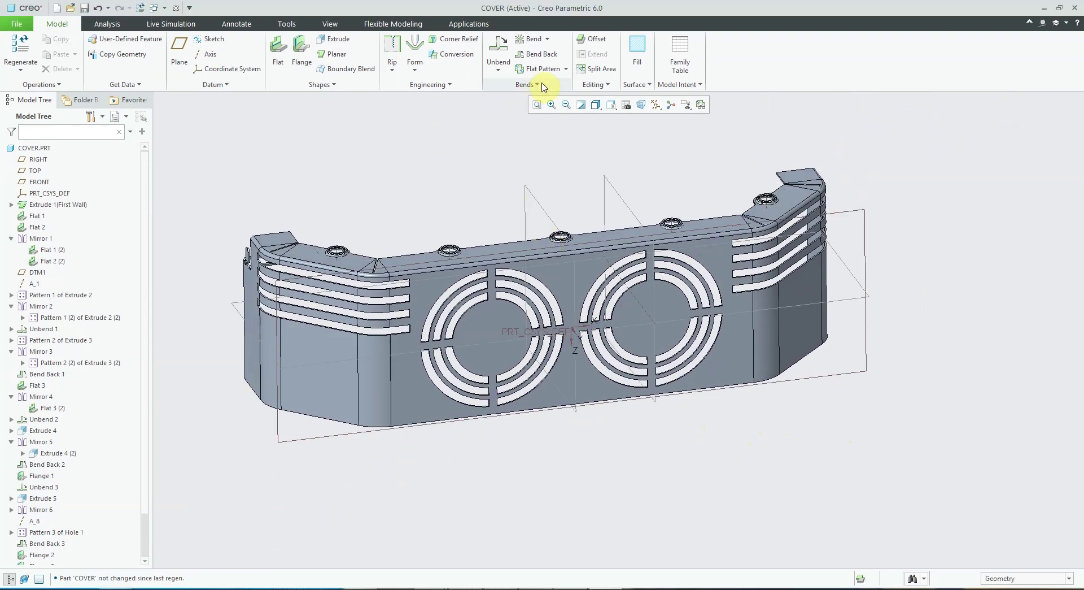
pyautogui.click(499, 52)
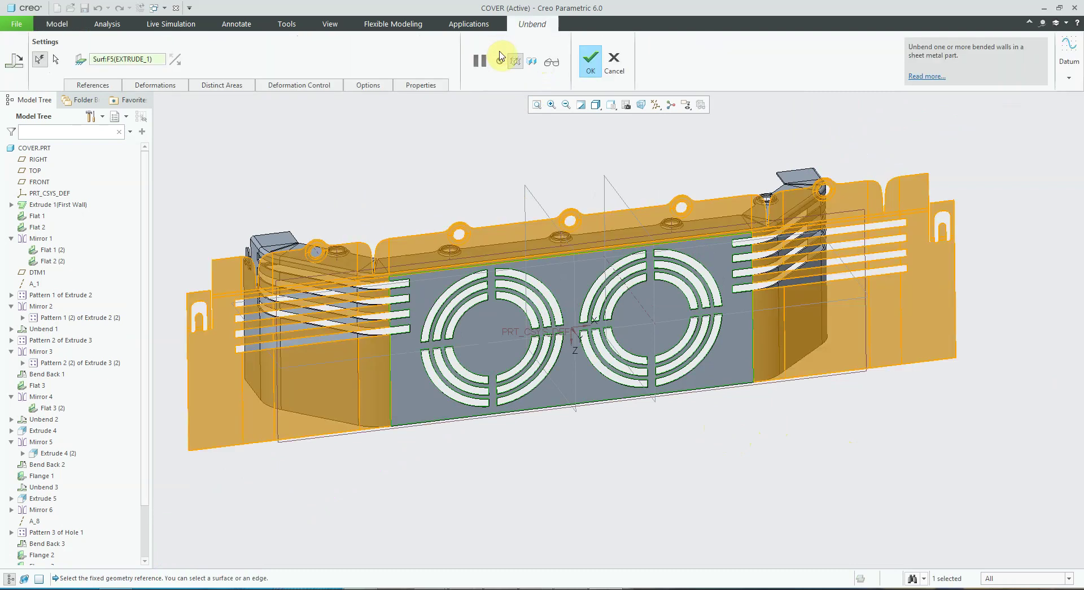
pyautogui.click(588, 61)
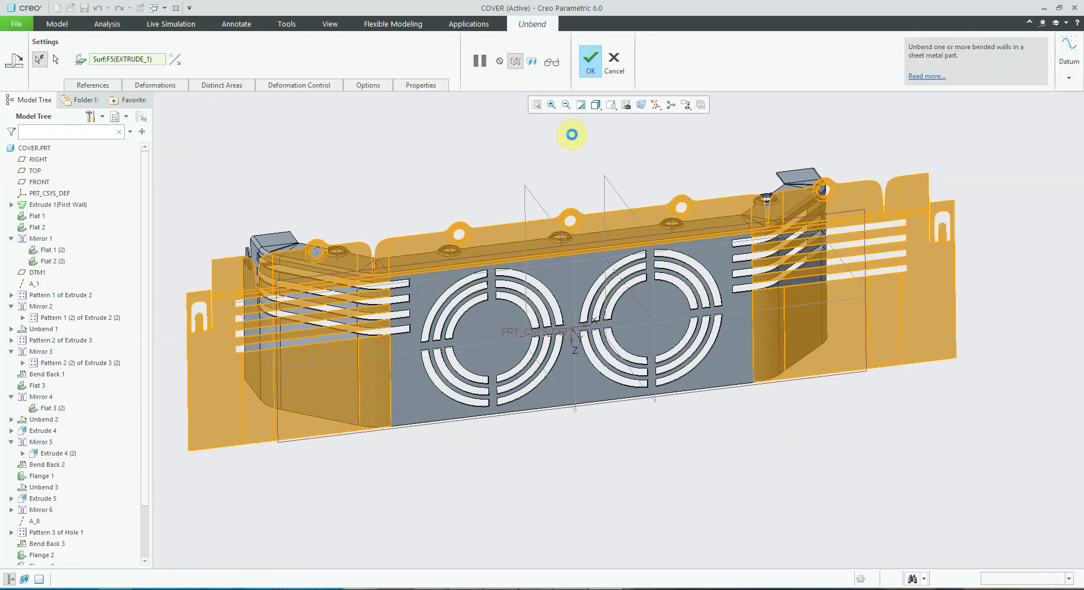
pyautogui.click(476, 169)
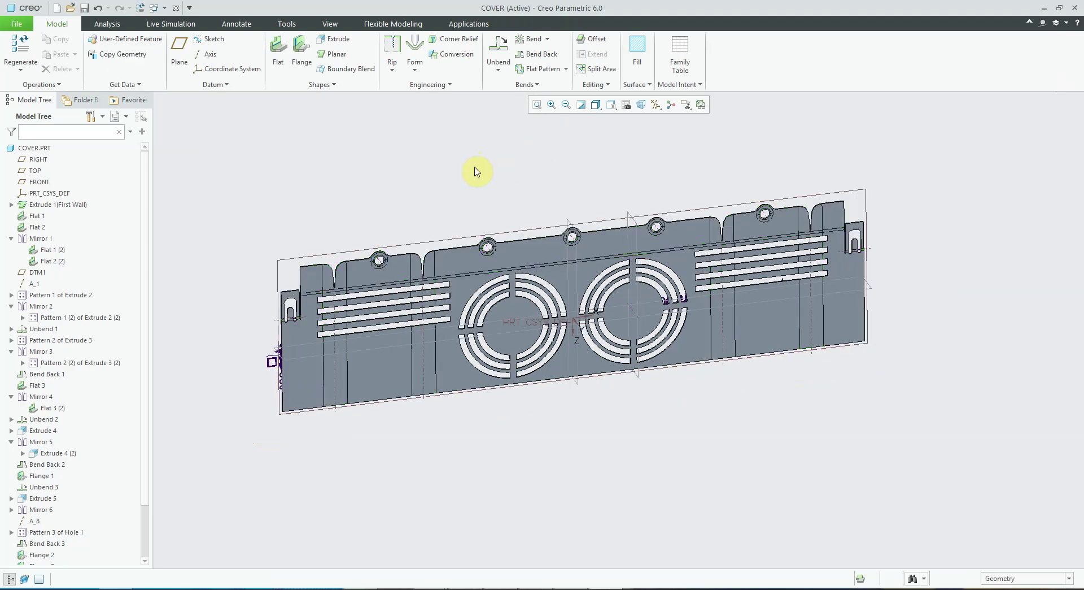
# Create a datum plane offset -35 from the long lower thickness face of the flattened sheet.
pyautogui.moveTo(475, 168); pyautogui.dragTo(499, 414, button='middle')
pyautogui.scroll(-3, 707, 434)
pyautogui.click(181, 56)
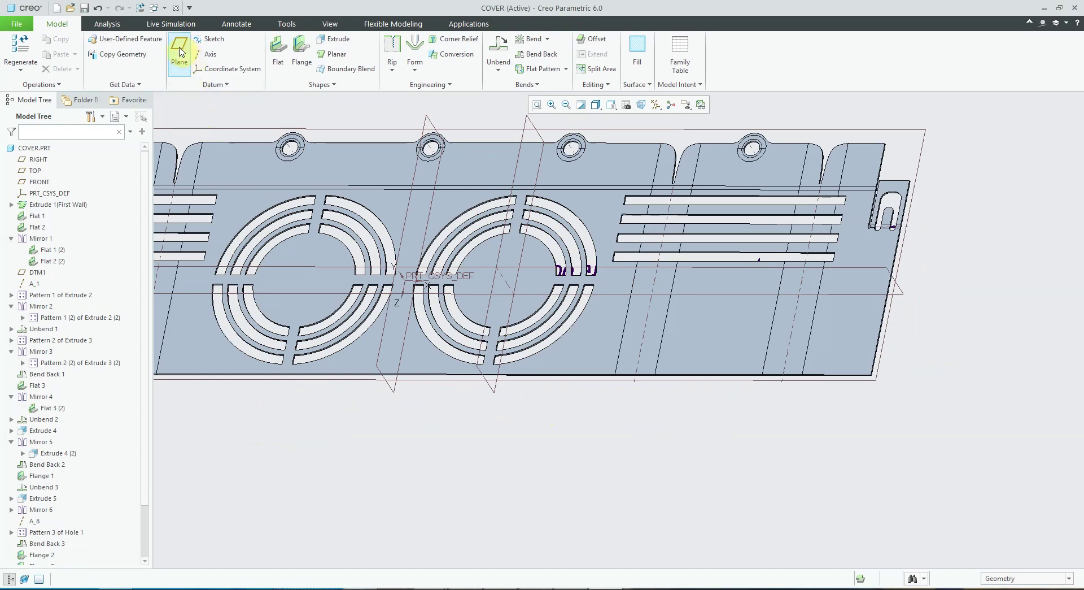
pyautogui.scroll(5, 684, 374)
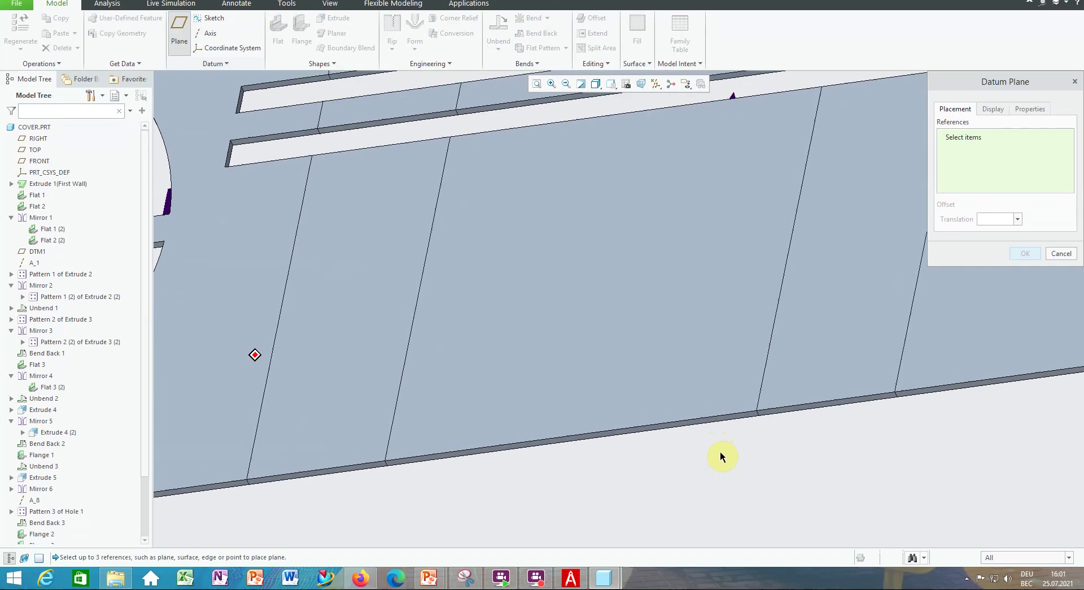
pyautogui.moveTo(720, 451); pyautogui.dragTo(733, 462, button='middle')
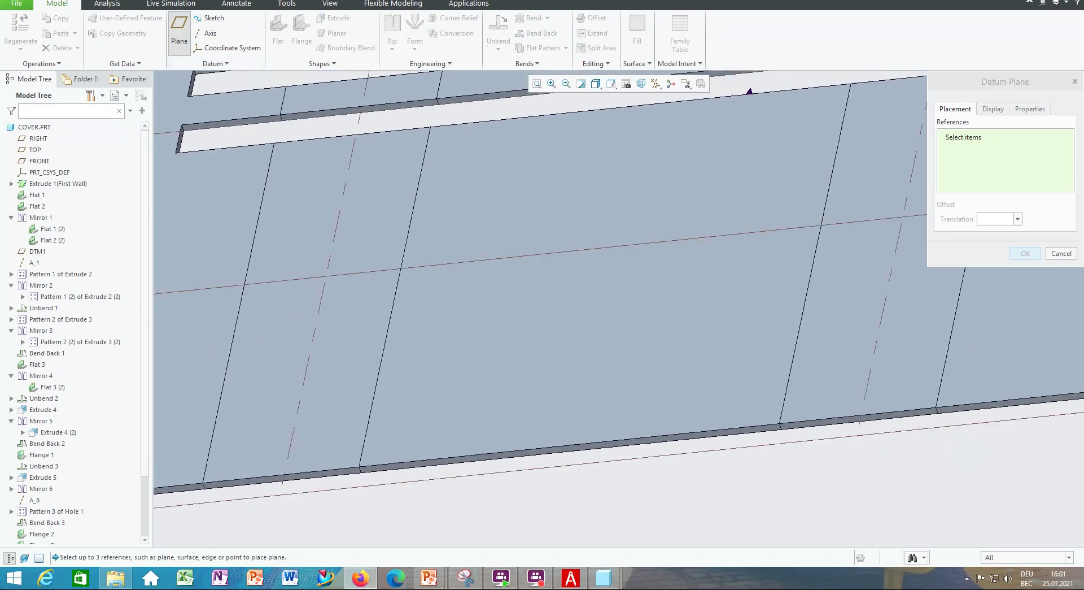
pyautogui.scroll(-2, 897, 425)
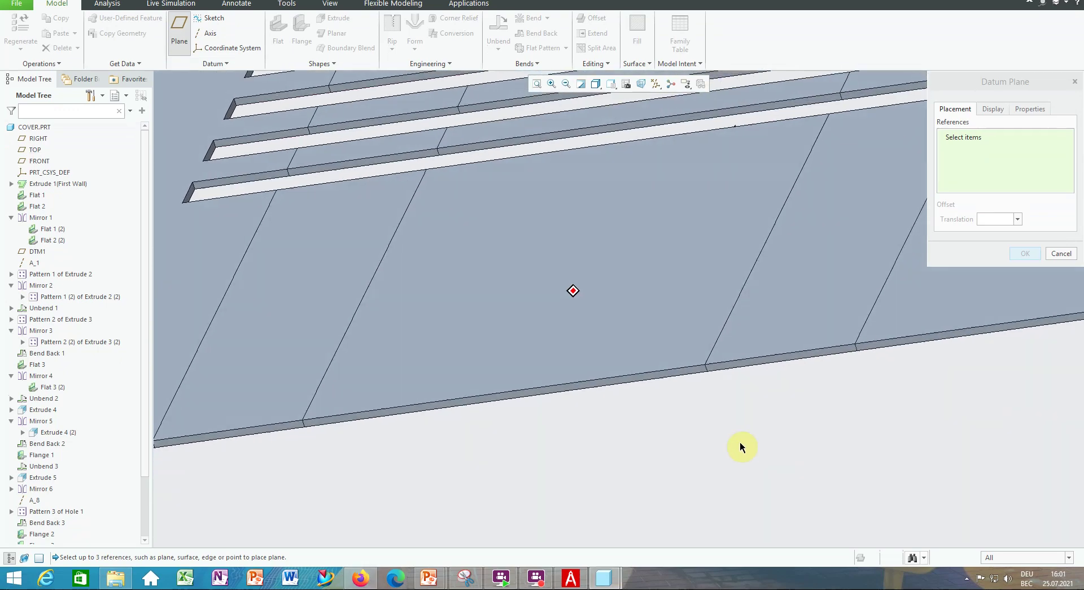
pyautogui.click(682, 367)
pyautogui.scroll(-5, 698, 412)
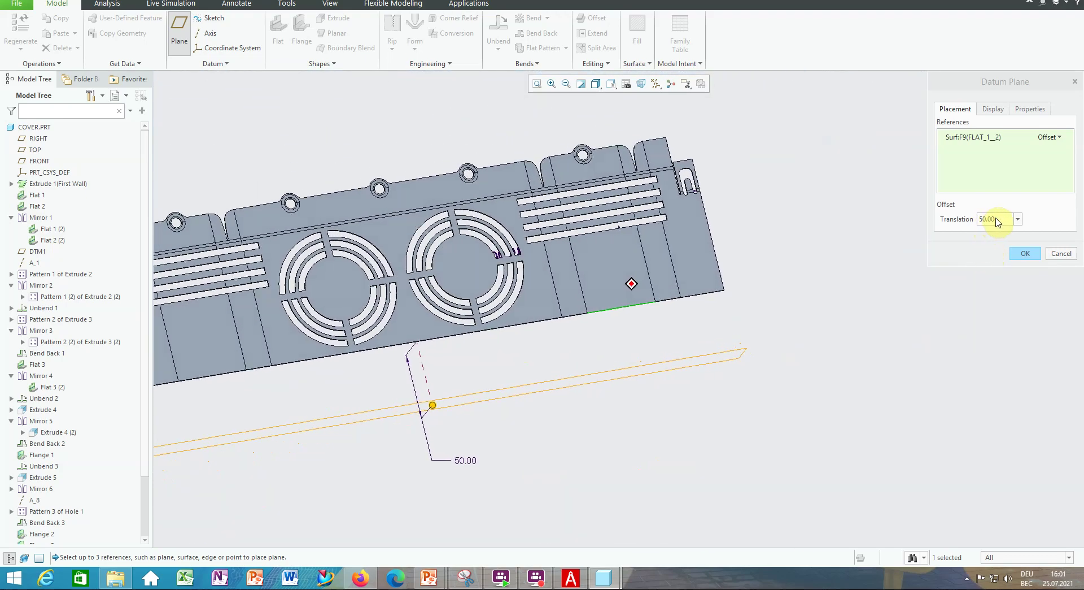
pyautogui.doubleClick(996, 218)
pyautogui.write('-')
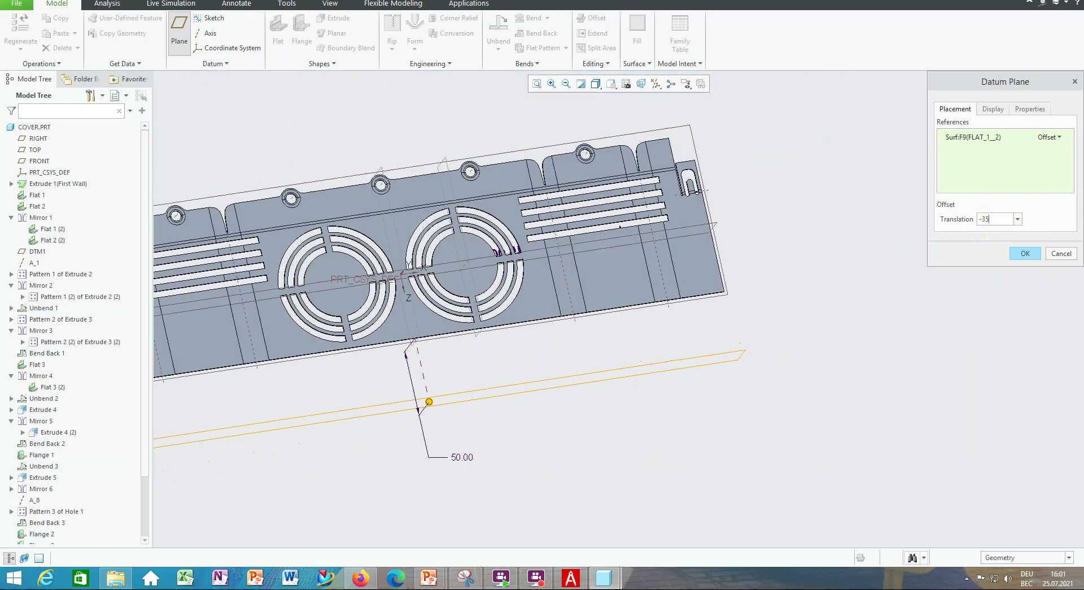
pyautogui.write('35')
pyautogui.press('Return')
pyautogui.click(1025, 253)
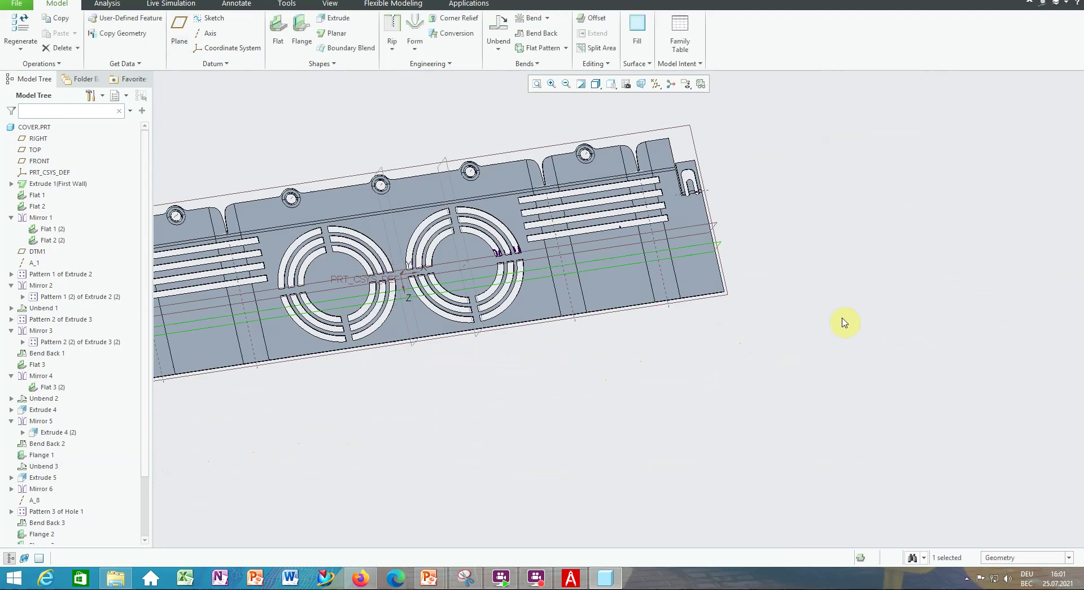
# Create a datum plane offset 85 from the short end face of the sheet beside the slotted tab.
pyautogui.click(180, 61)
pyautogui.scroll(-5, 751, 300)
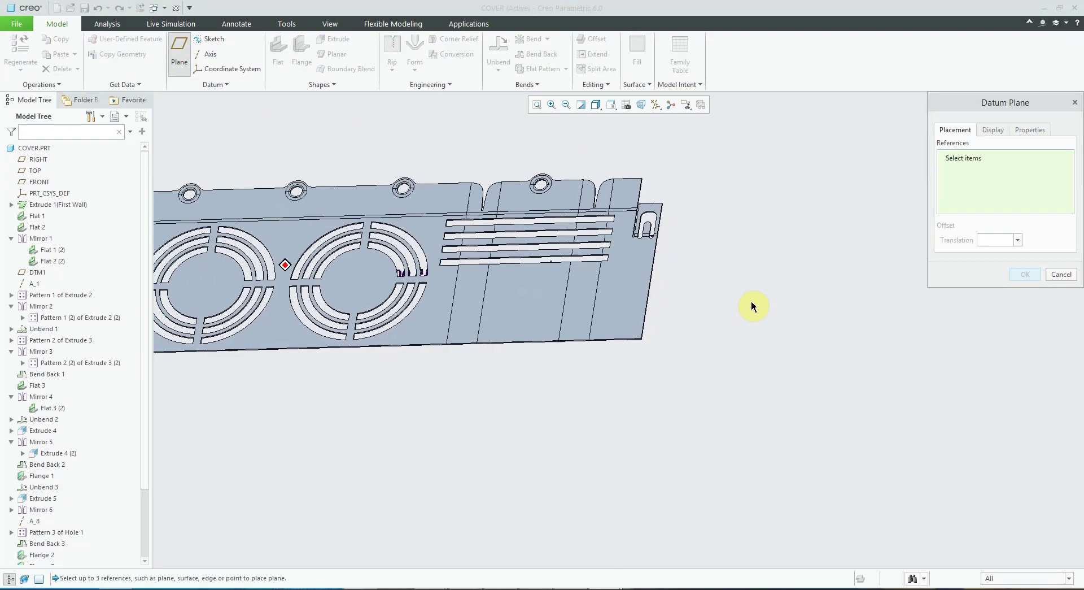
pyautogui.scroll(3, 720, 350)
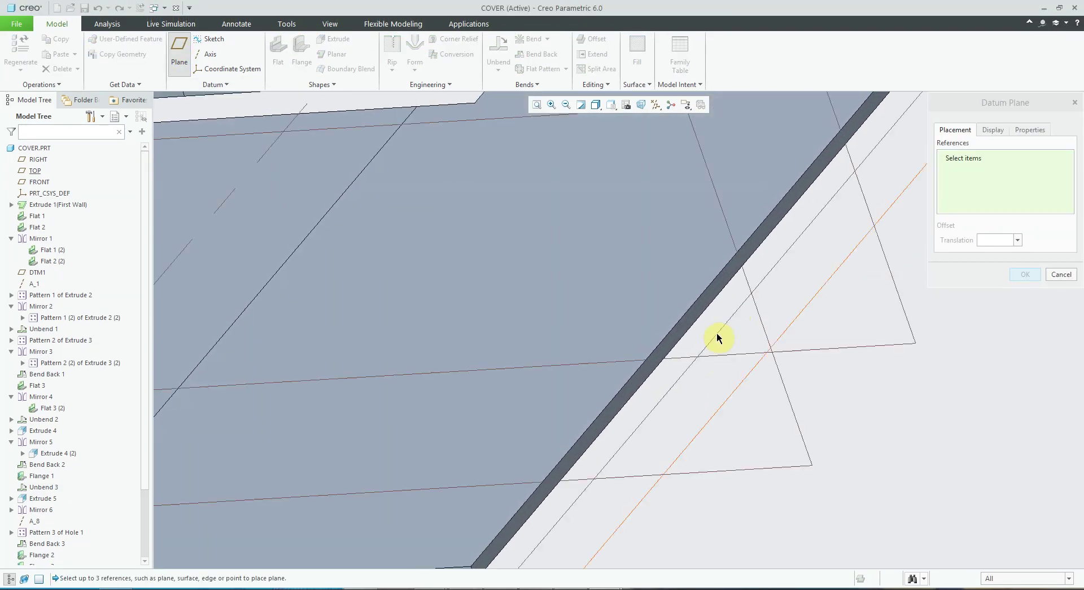
pyautogui.click(685, 331)
pyautogui.scroll(2, 734, 338)
pyautogui.scroll(3, 759, 345)
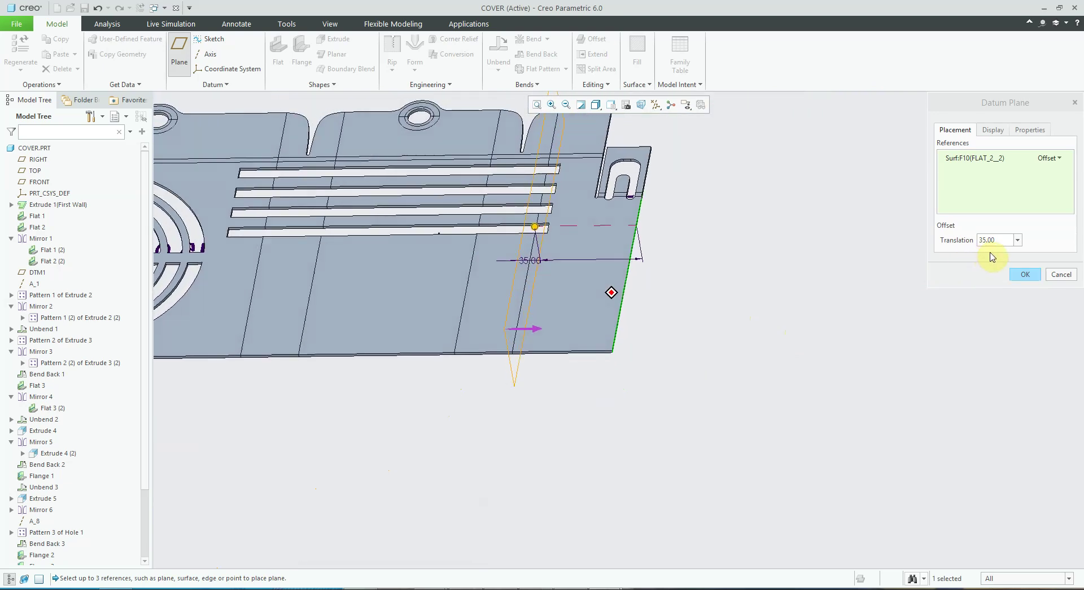
pyautogui.doubleClick(1009, 242)
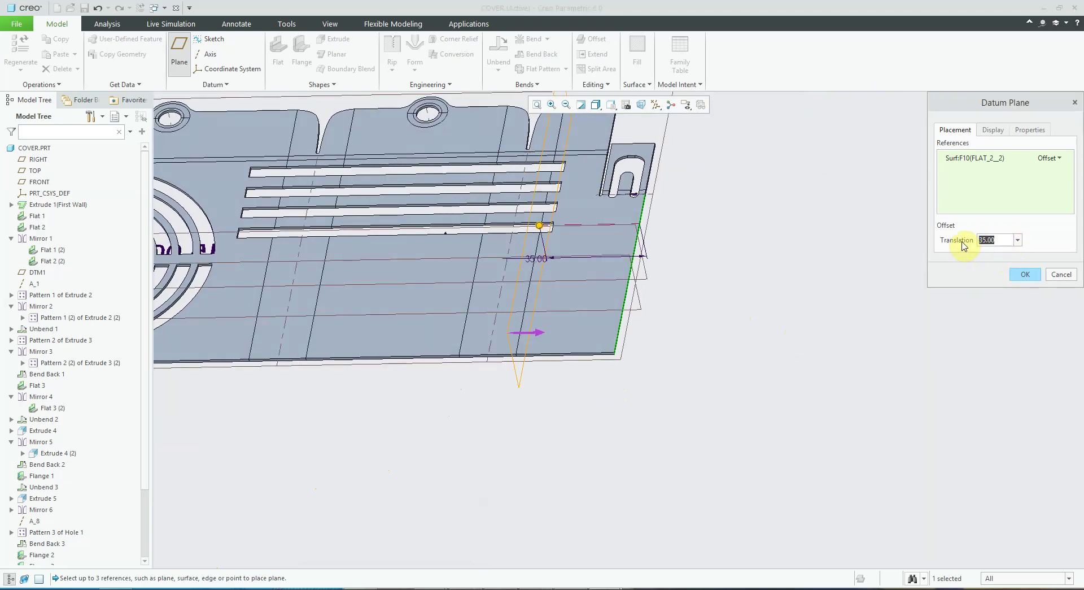
pyautogui.write('85')
pyautogui.press('Return')
pyautogui.click(1025, 276)
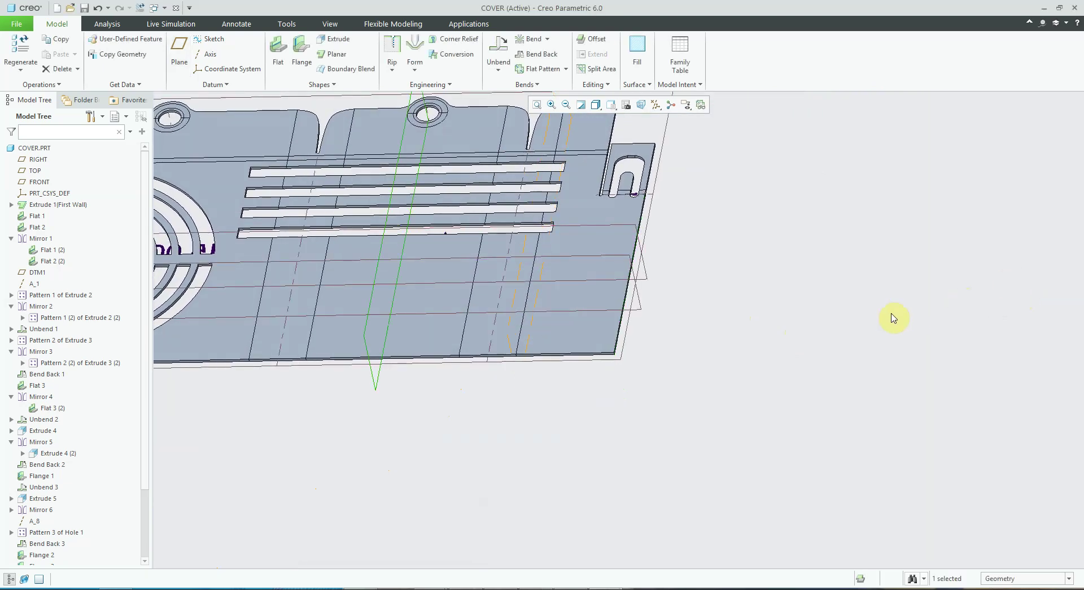
# Hide the RIGHT, TOP and FRONT datum planes.
pyautogui.scroll(3, 740, 260)
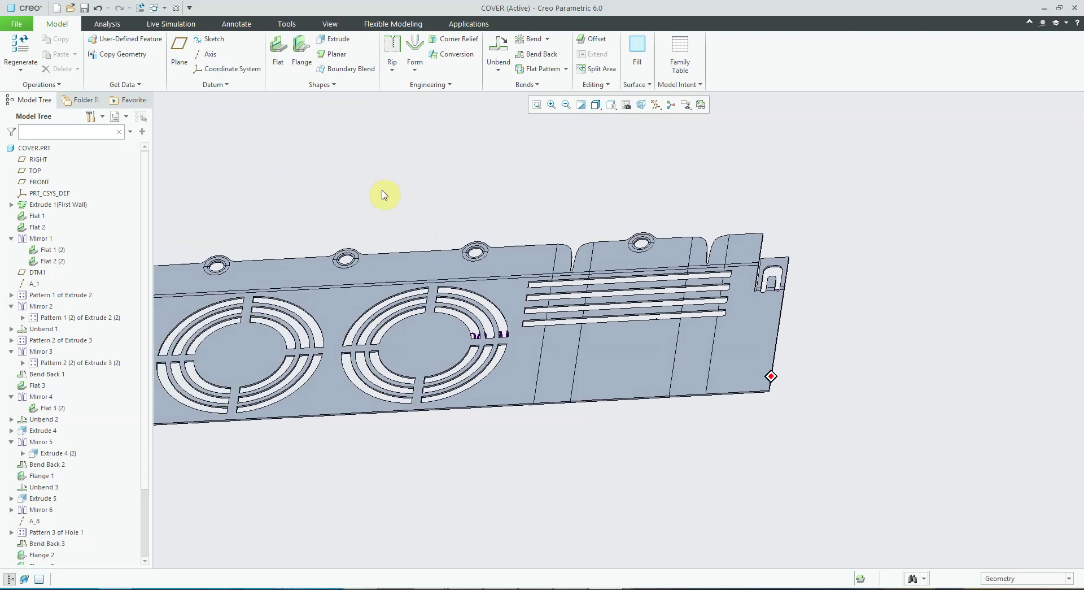
pyautogui.click(39, 163)
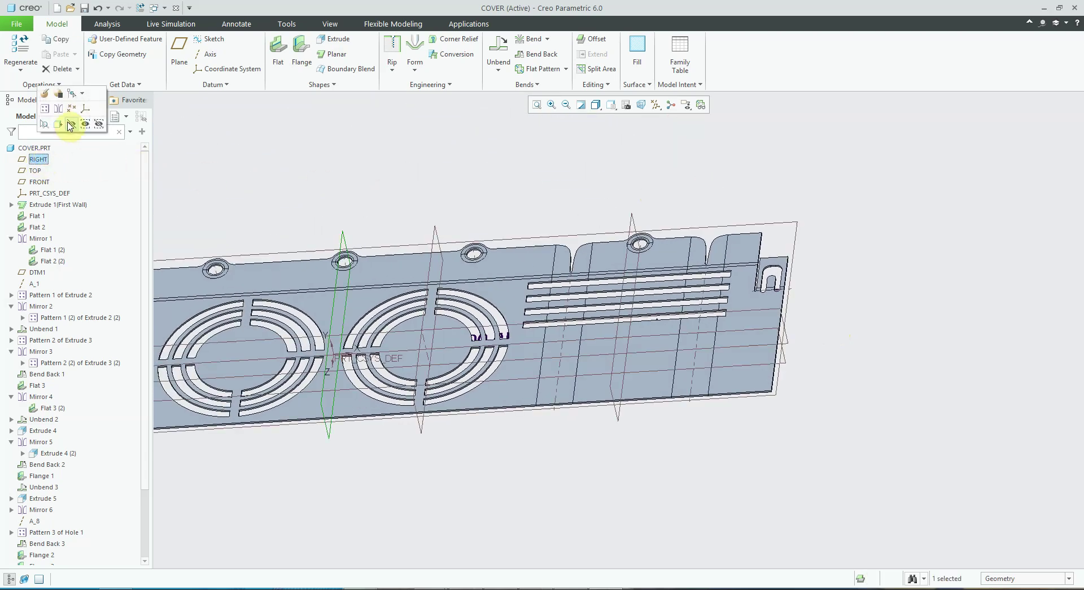
pyautogui.rightClick(35, 174)
pyautogui.click(36, 174)
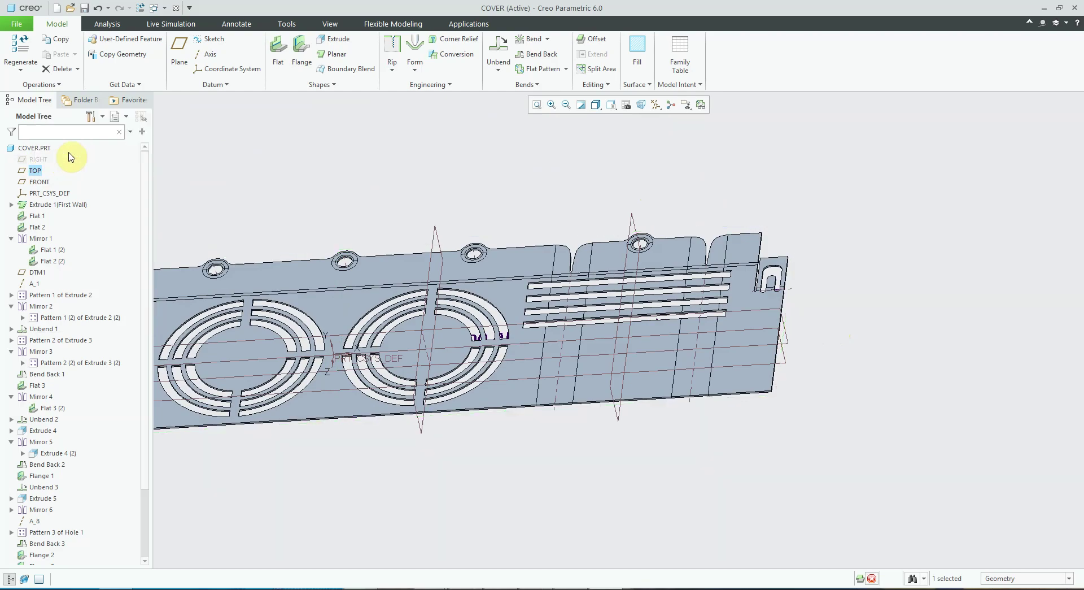
pyautogui.rightClick(38, 185)
pyautogui.click(69, 162)
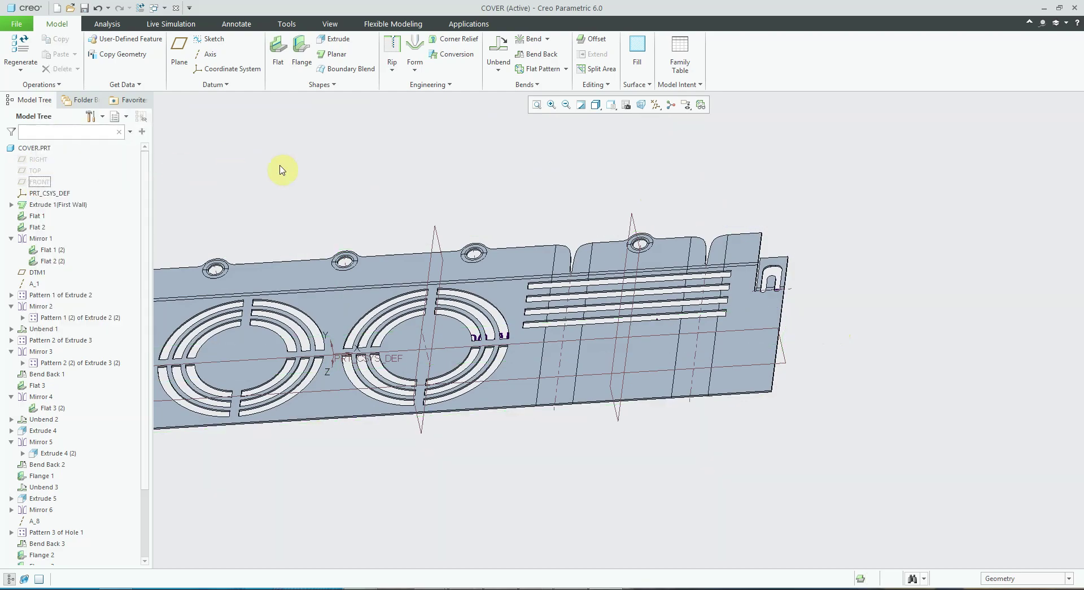
pyautogui.click(299, 166)
# Start a coordinate system referenced to datum planes DTM2 and DTM3 and the flat wall surface below the straight vents.
pyautogui.scroll(-3, 900, 309)
pyautogui.moveTo(900, 308); pyautogui.dragTo(908, 306, button='middle')
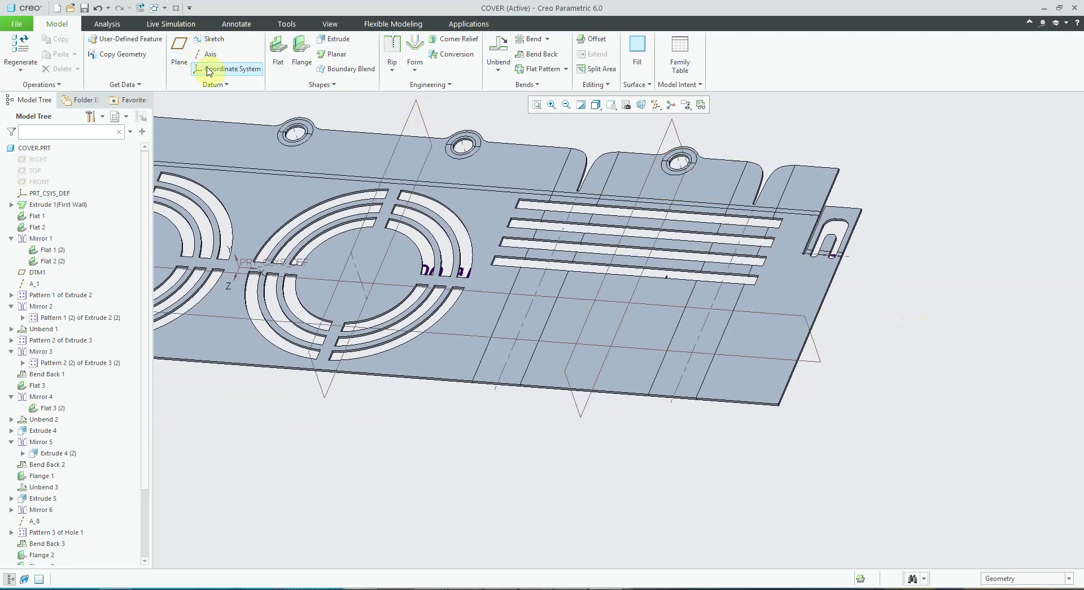
pyautogui.click(767, 318)
pyautogui.keyDown('ctrl'); pyautogui.click(629, 322); pyautogui.keyUp('ctrl')
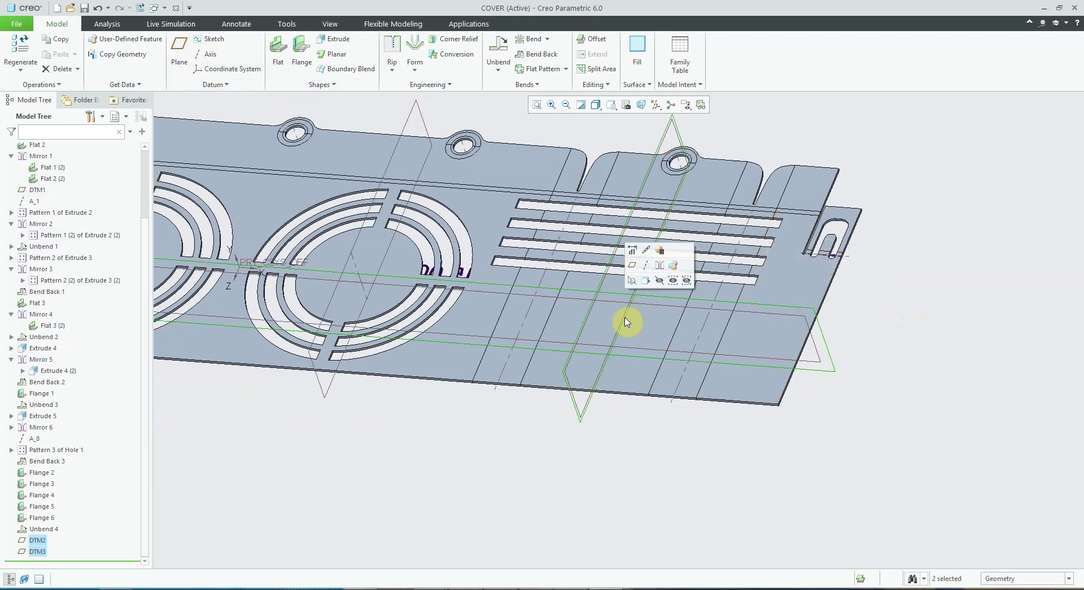
pyautogui.keyDown('ctrl'); pyautogui.click(634, 331); pyautogui.keyUp('ctrl')
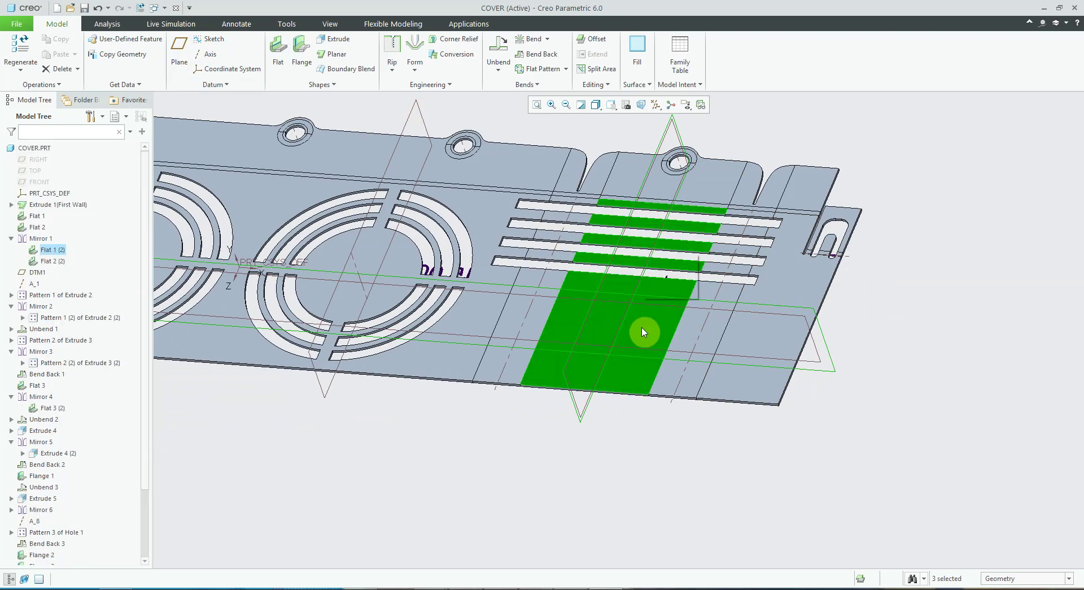
pyautogui.click(226, 72)
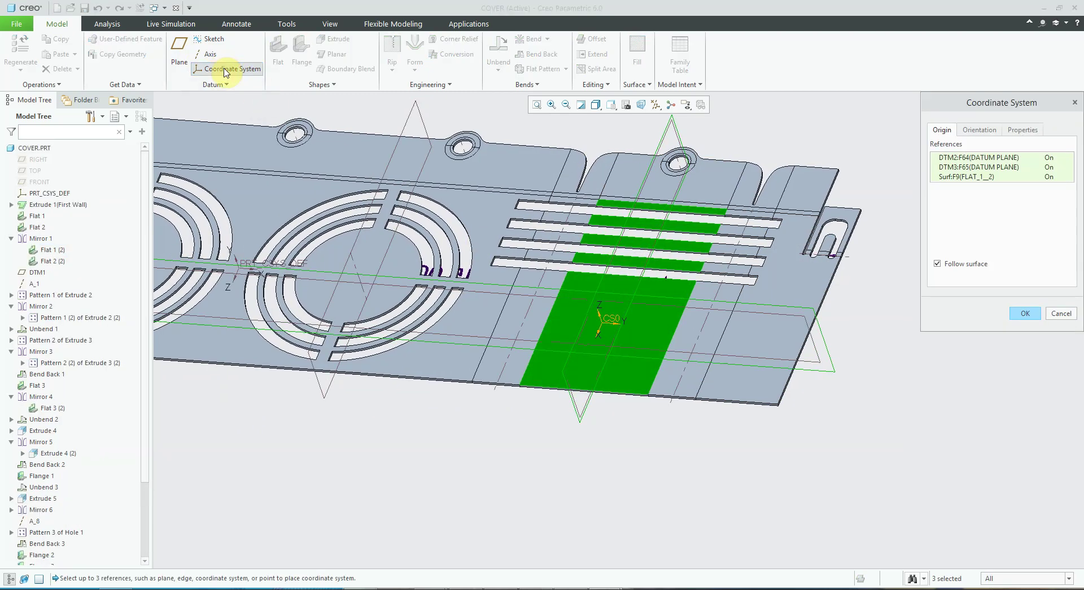
pyautogui.moveTo(793, 294); pyautogui.dragTo(759, 308, button='middle')
# Orient the coordinate system with DTM2 determining Y and DTM3 projecting Z, and finish it.
pyautogui.click(980, 131)
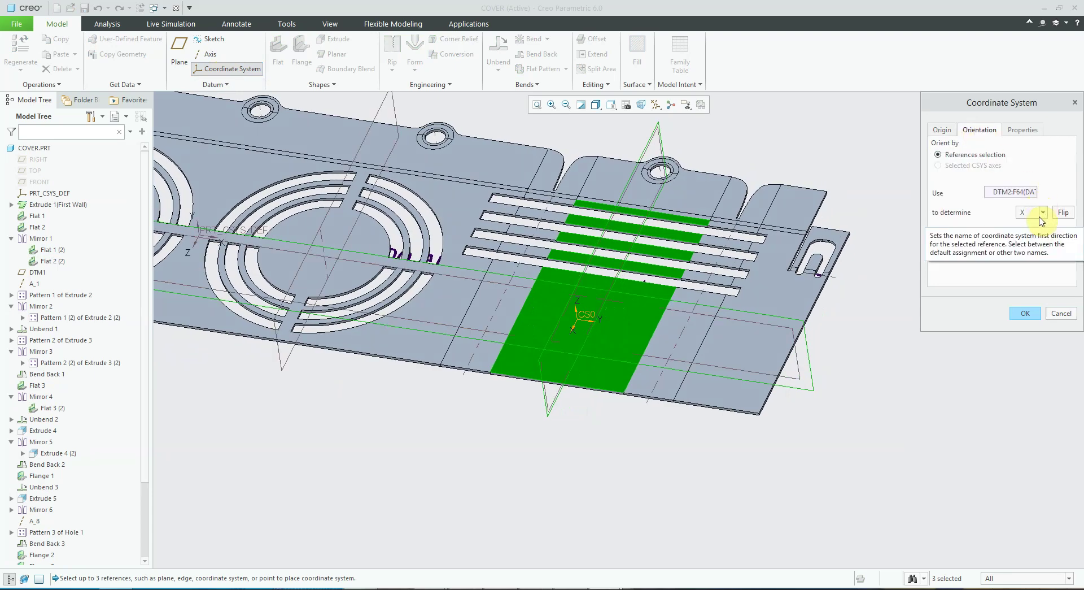
pyautogui.click(1043, 249)
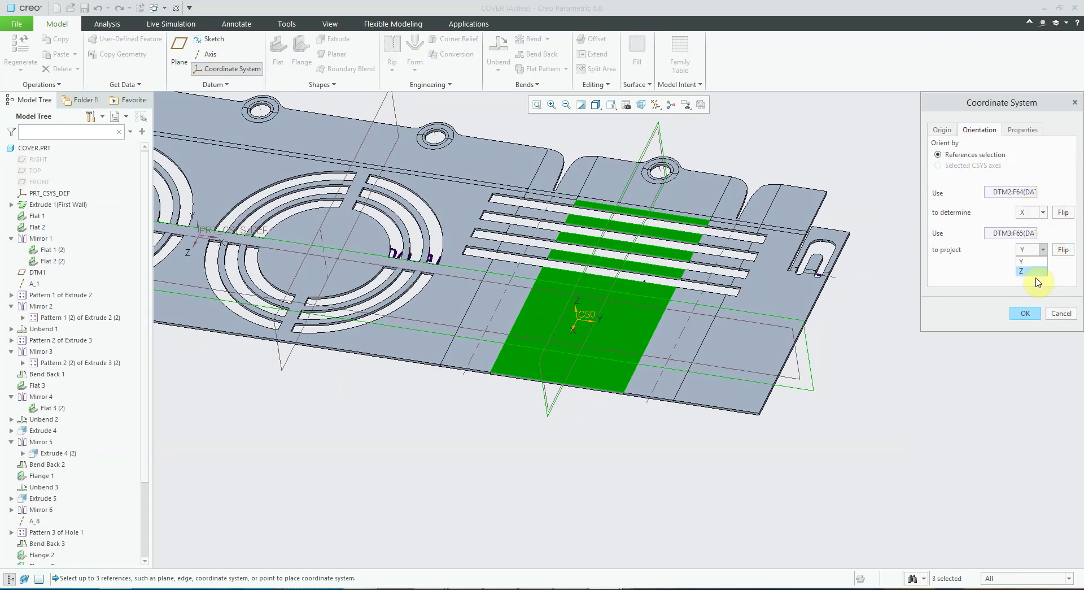
pyautogui.click(1028, 273)
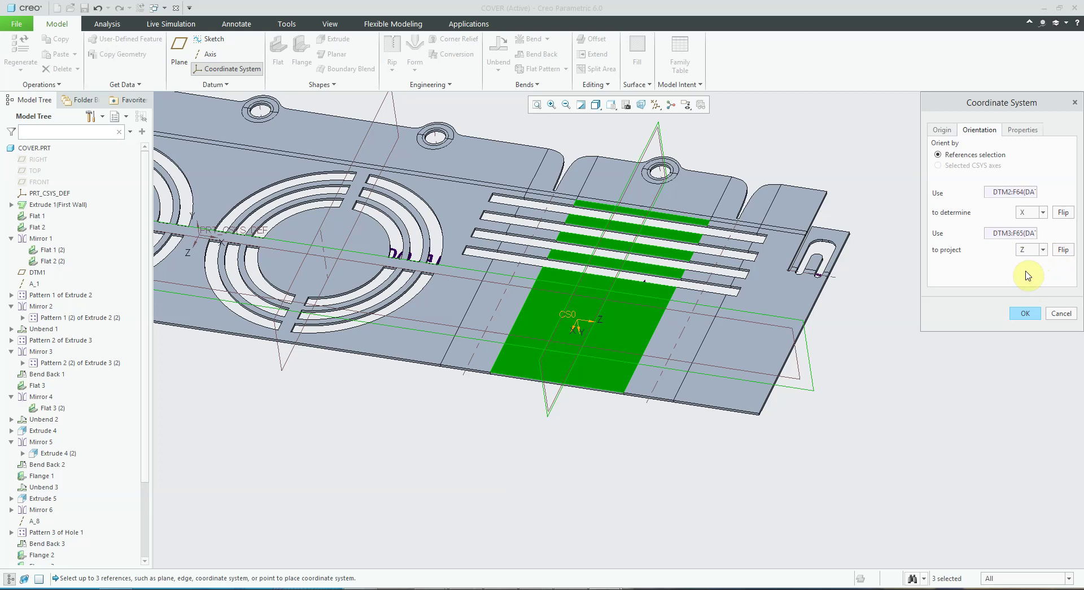
pyautogui.click(1042, 212)
pyautogui.click(1029, 233)
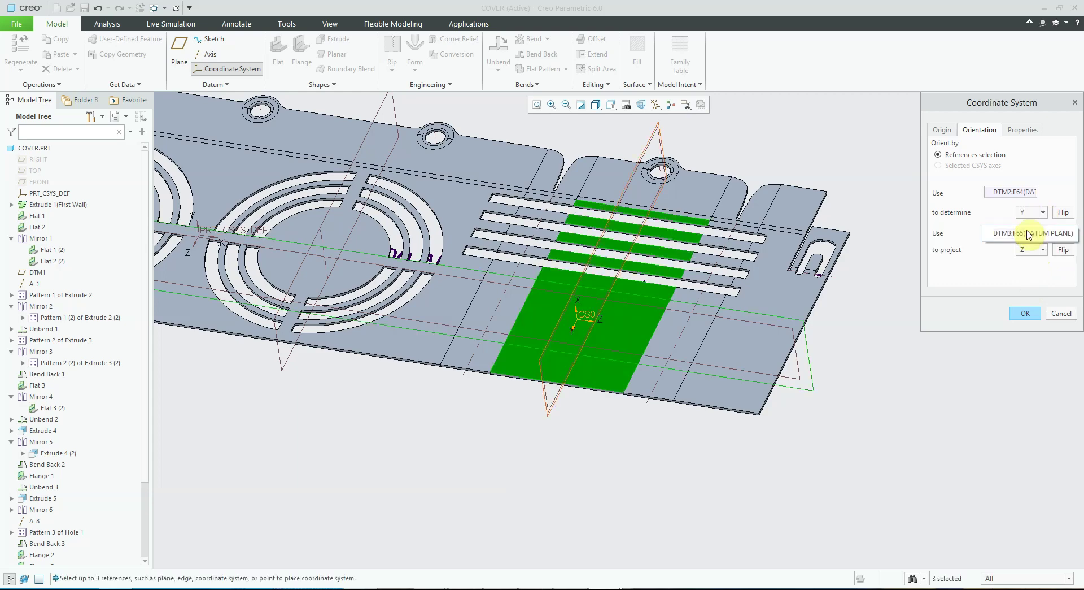
pyautogui.click(1025, 315)
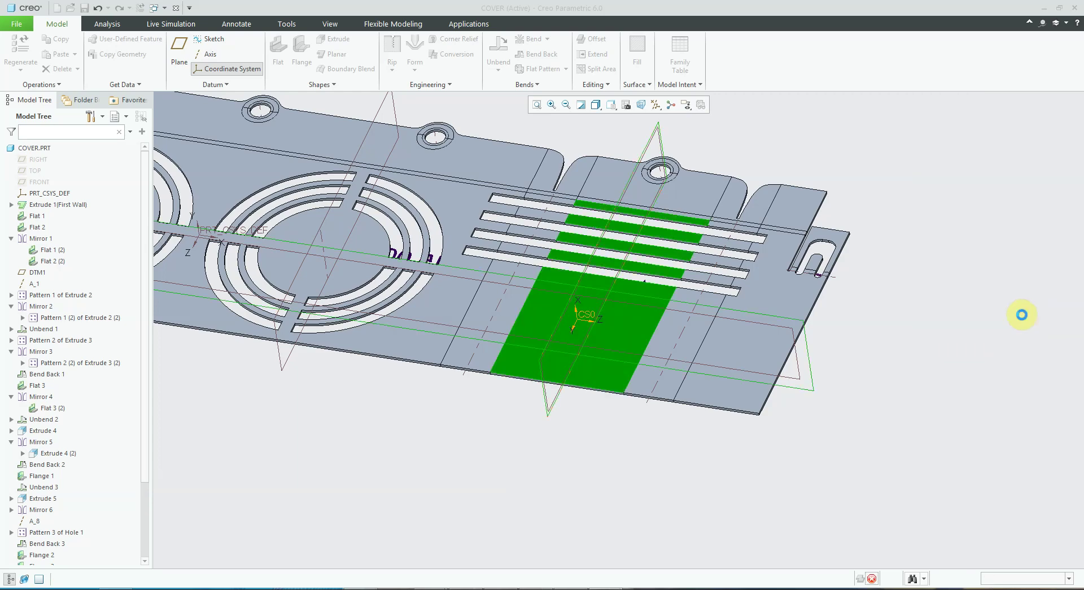
pyautogui.click(927, 299)
pyautogui.hotkey('ctrl', 'd')
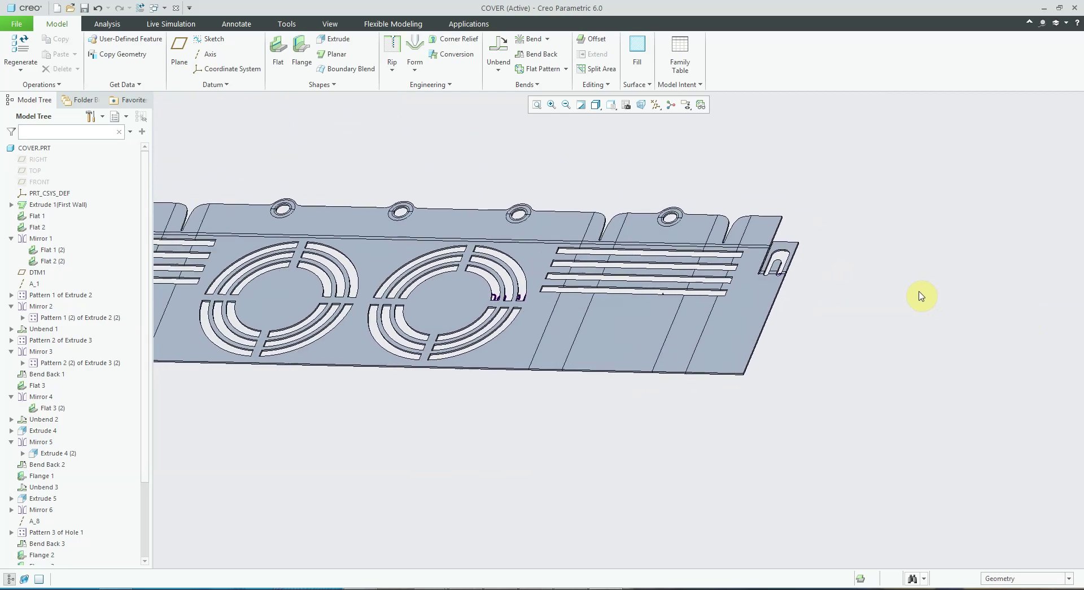
# Create a new solid part named PUNCH.
pyautogui.moveTo(812, 359); pyautogui.dragTo(522, 446, button='middle')
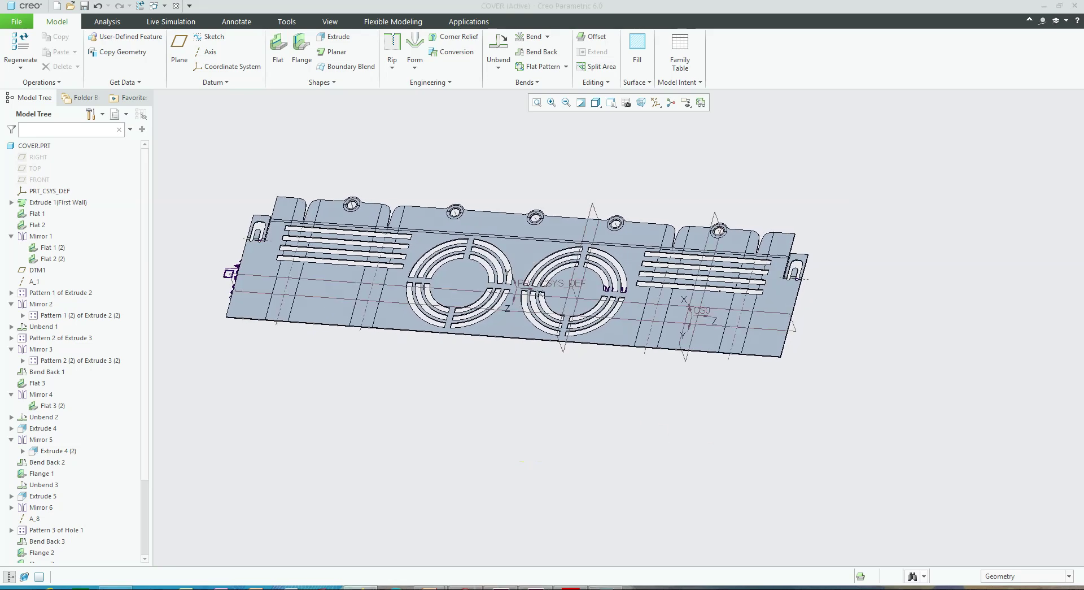
pyautogui.moveTo(673, 440); pyautogui.dragTo(620, 429, button='middle')
pyautogui.click(57, 8)
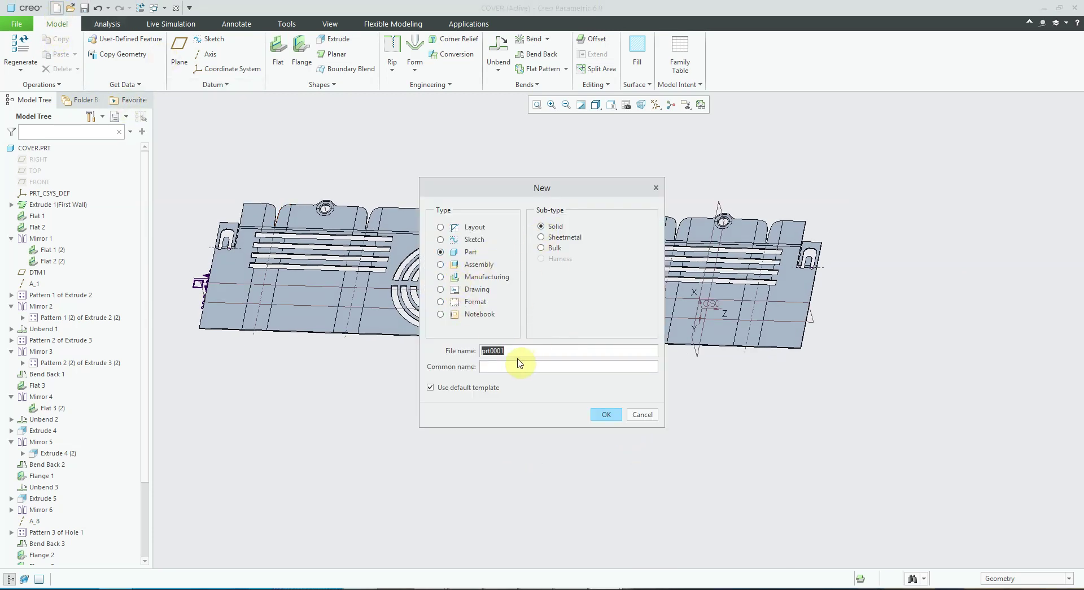
pyautogui.click(597, 414)
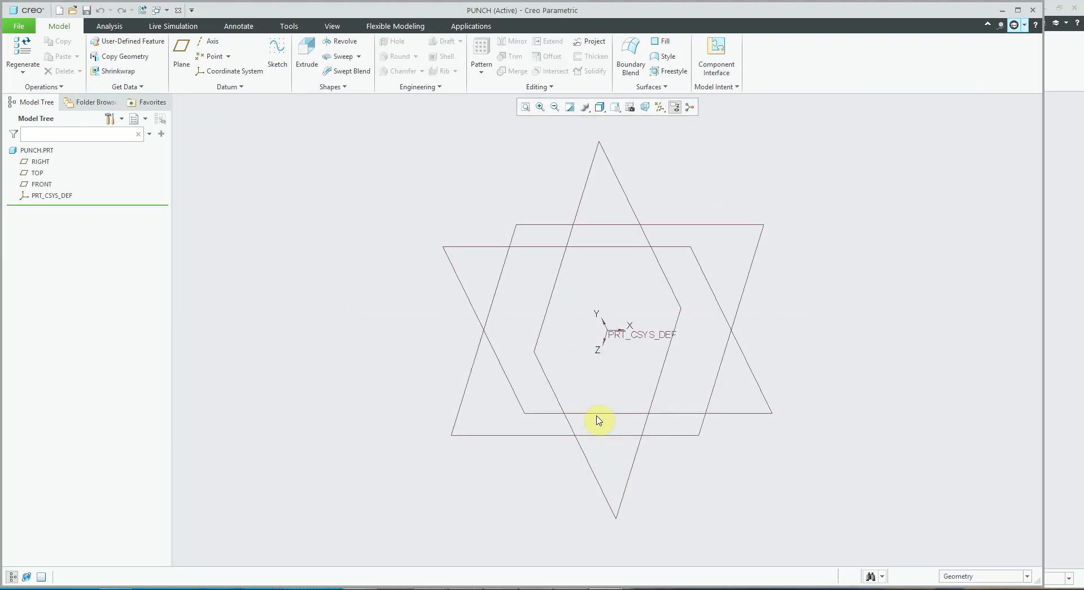
pyautogui.moveTo(599, 420); pyautogui.dragTo(591, 377, button='middle')
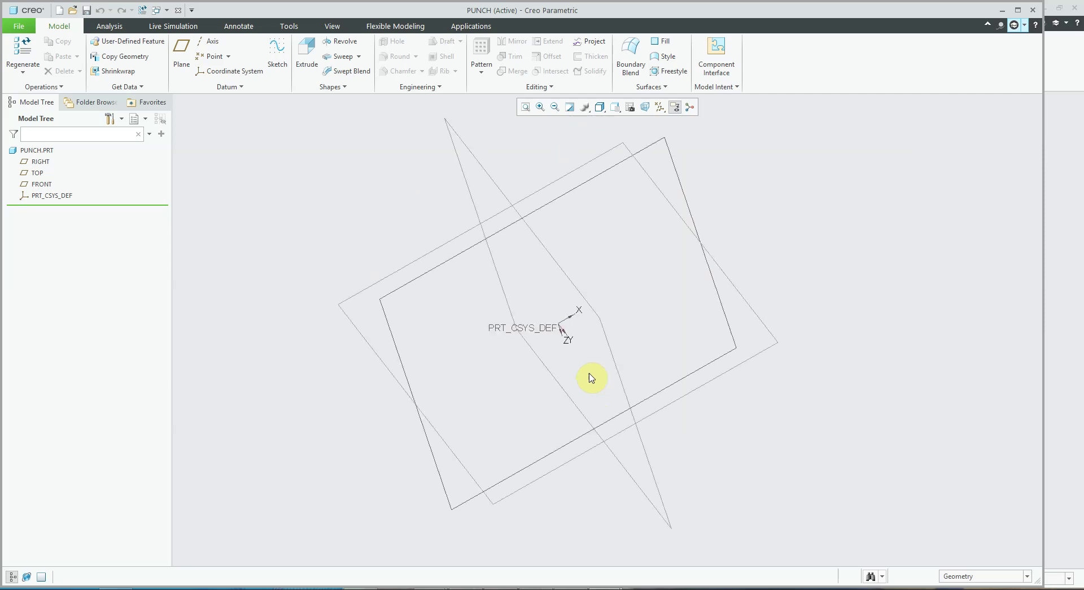